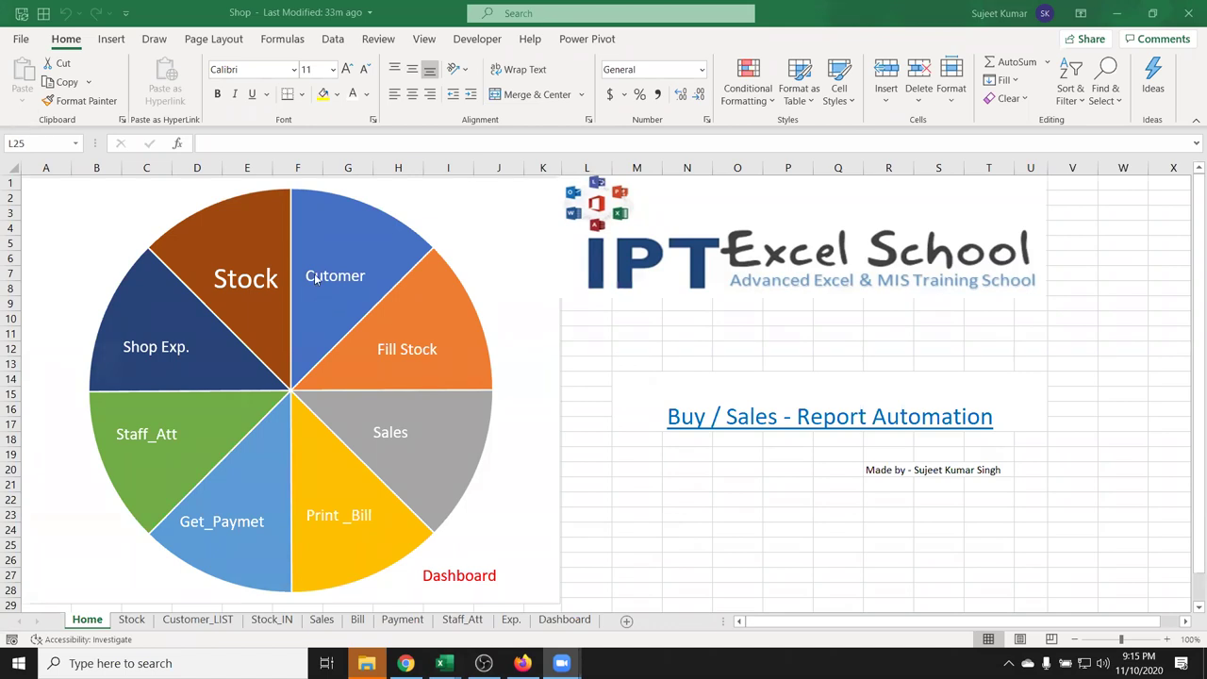
# Open the Stock sheet from the Stock slice on the Home dashboard
pyautogui.click(245, 283)
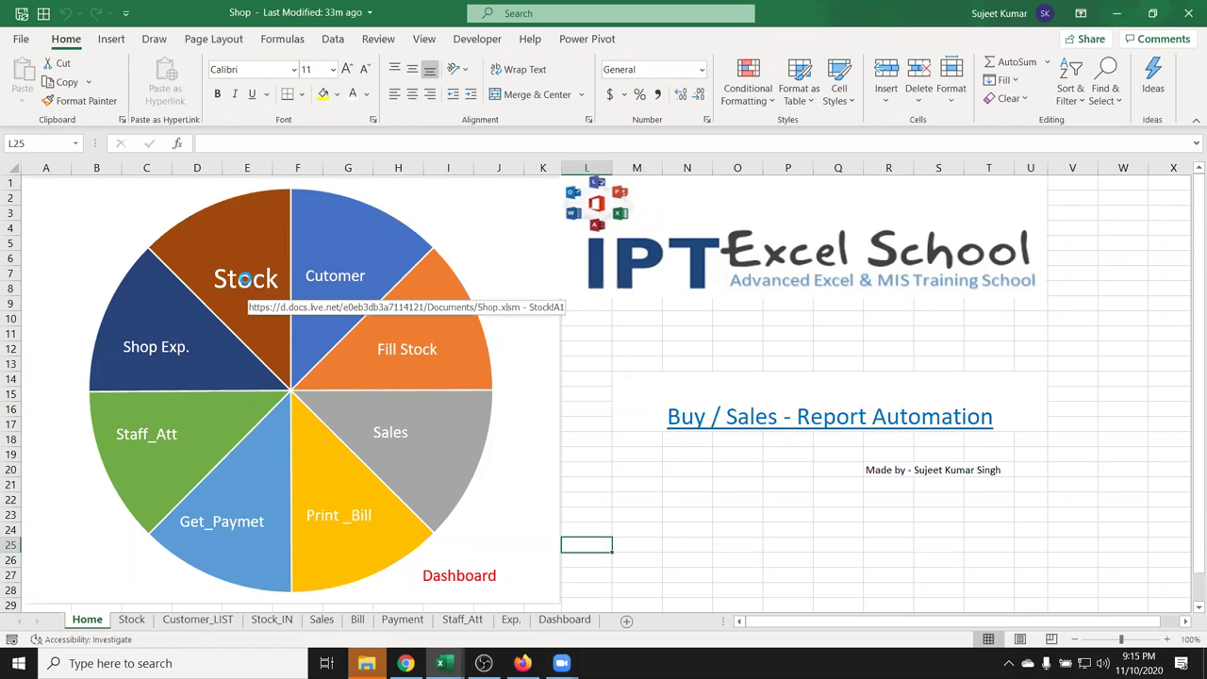
pyautogui.click(245, 280)
pyautogui.click(148, 299)
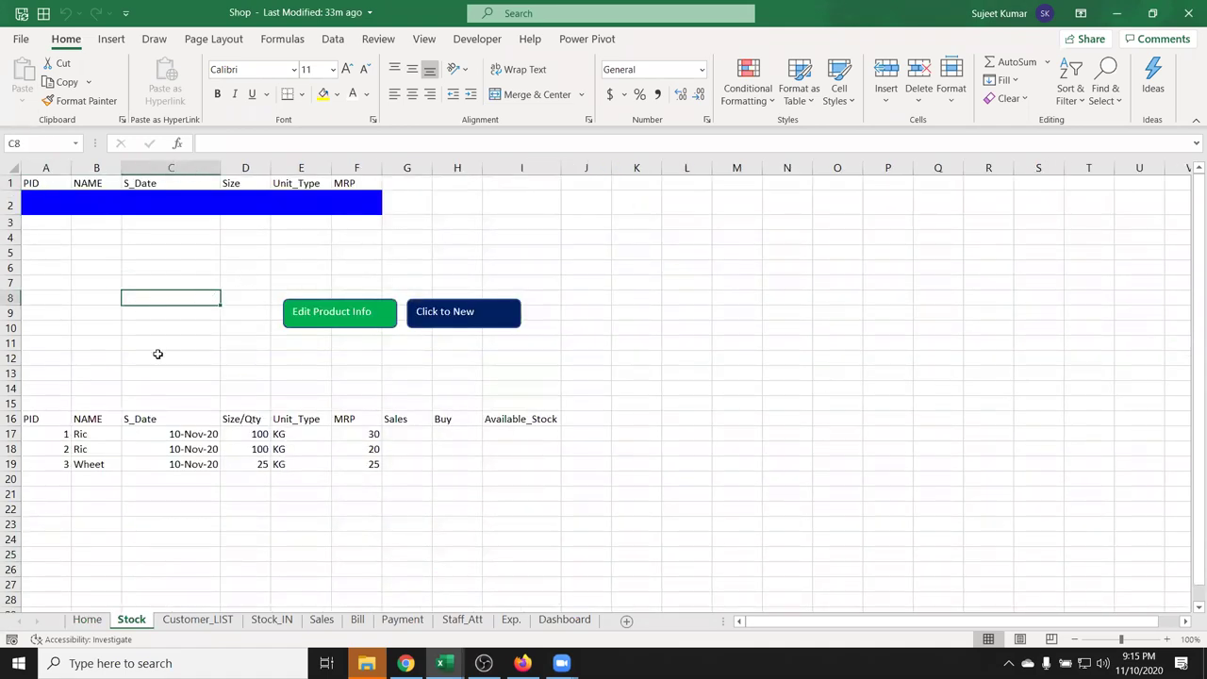
# Review the three stock records and start a new entry, putting PID 4 in the blue entry row
pyautogui.moveTo(43, 439); pyautogui.dragTo(373, 478)
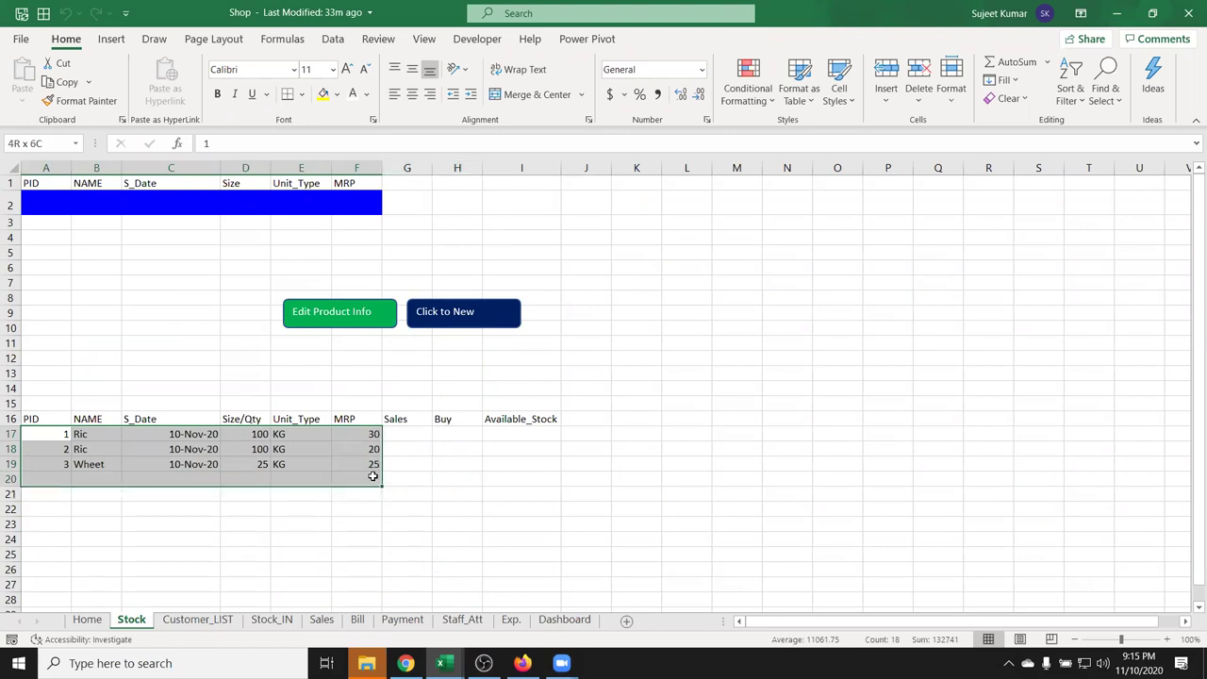
pyautogui.moveTo(373, 476); pyautogui.dragTo(373, 478)
pyautogui.click(186, 351)
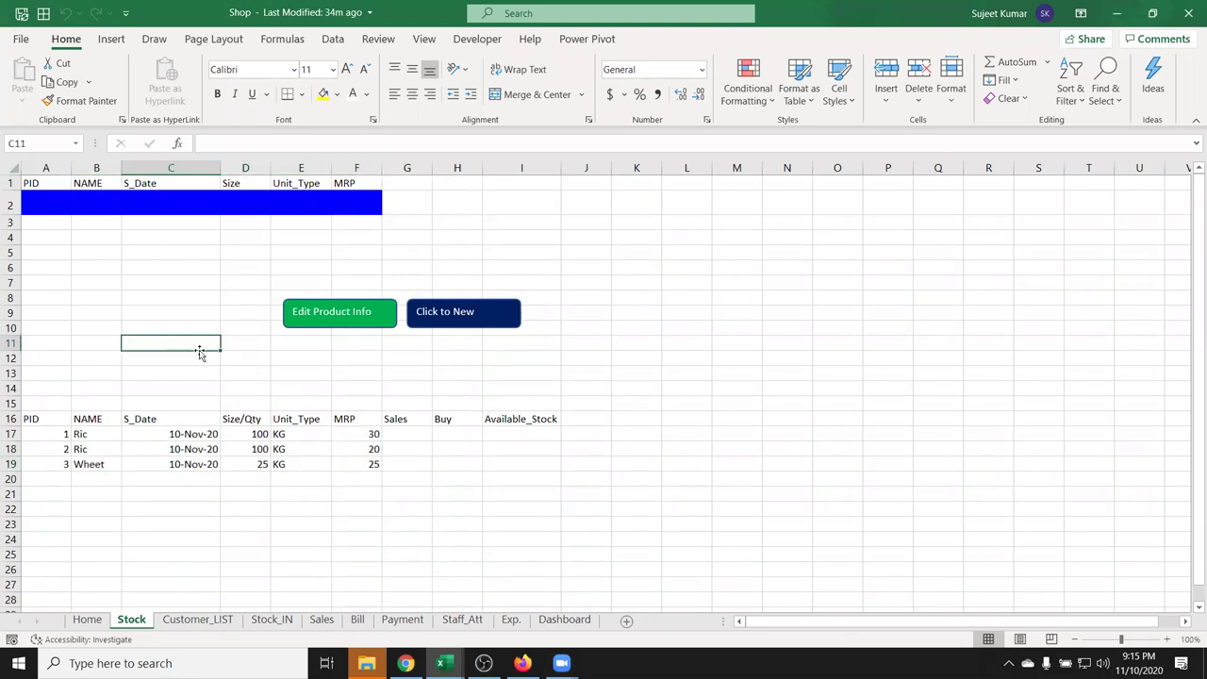
pyautogui.click(439, 312)
# Enter Sugar as the product name in the entry row's NAME cell
pyautogui.click(48, 211)
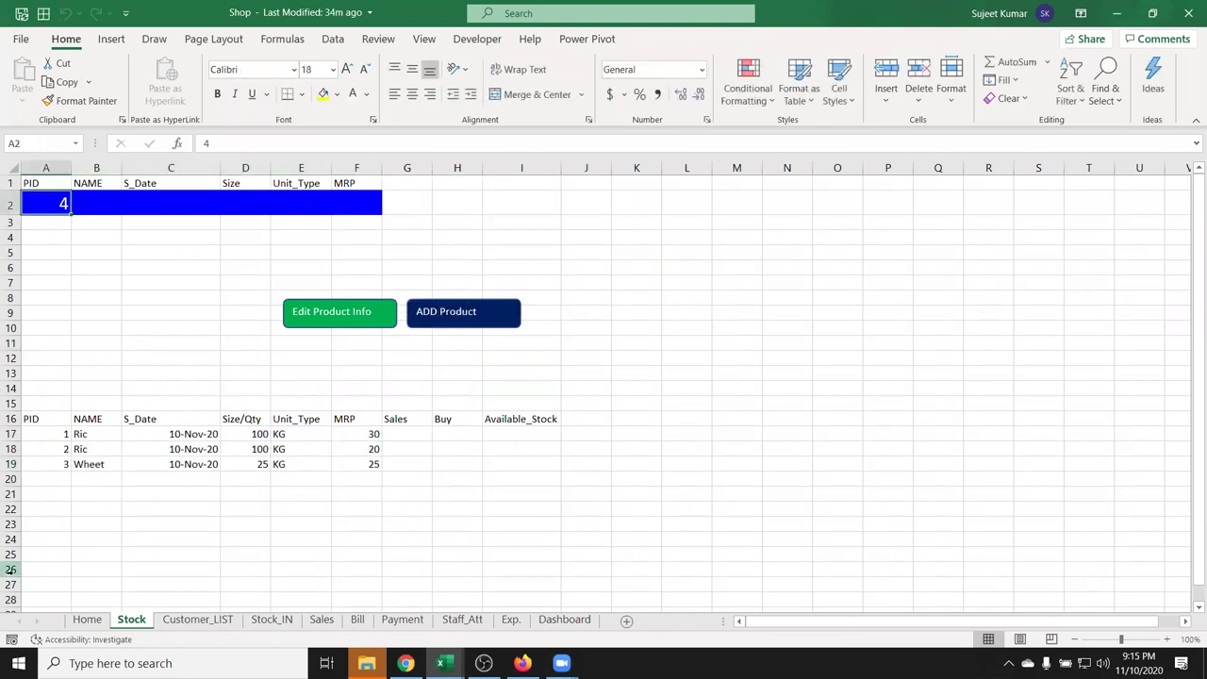
pyautogui.moveTo(47, 464); pyautogui.dragTo(52, 418)
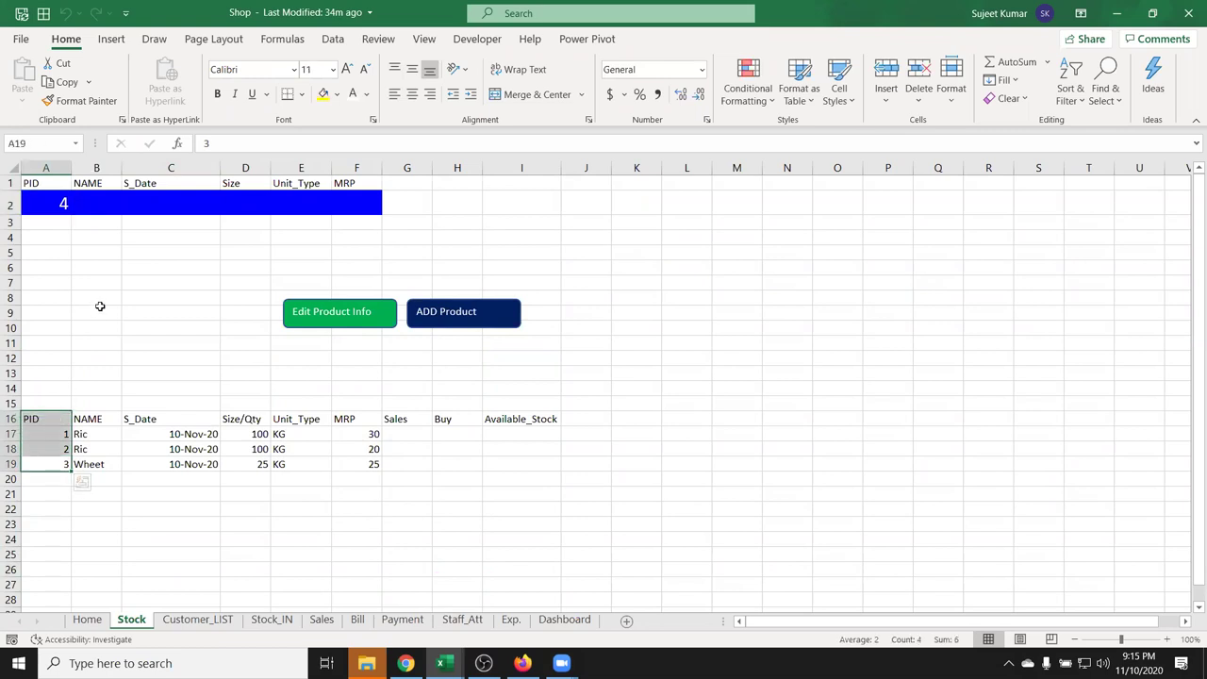
pyautogui.click(111, 200)
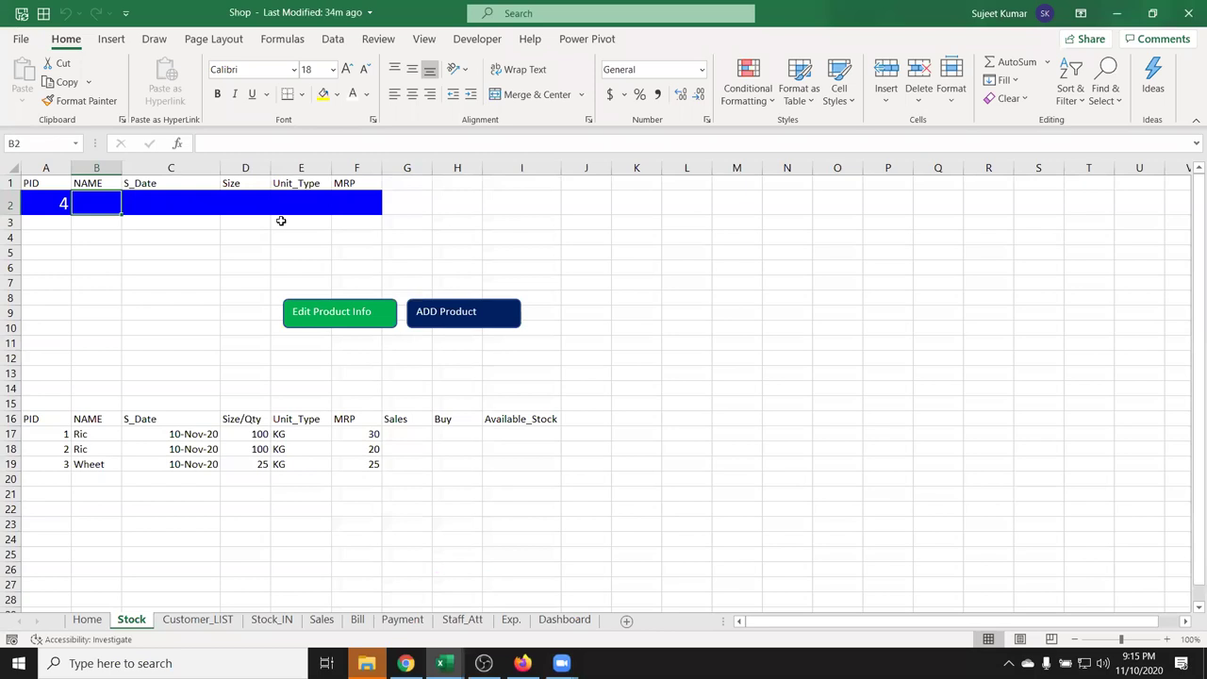
pyautogui.write('Life')
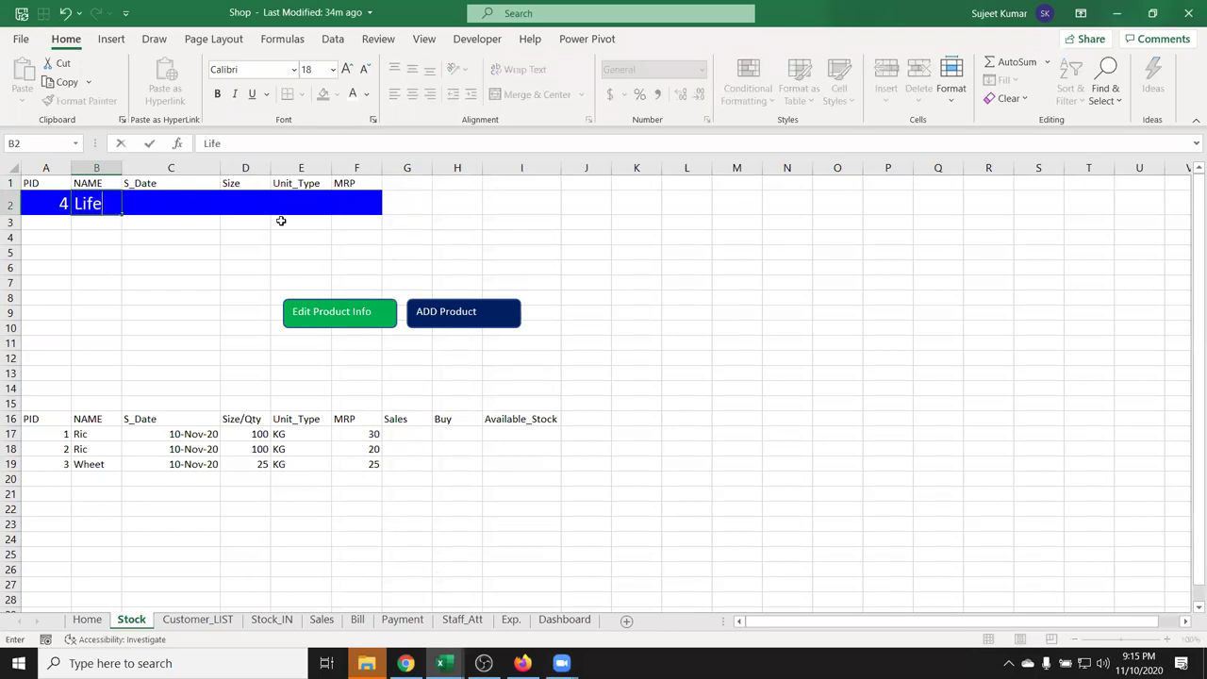
pyautogui.press('BackSpace')
pyautogui.press('BackSpace')
pyautogui.press('BackSpace')
pyautogui.press('BackSpace')
pyautogui.write('Sugar')
pyautogui.press('Tab')
# Fill in today's date 11/10/2020, size 100, unit KG and MRP 34
pyautogui.hotkey('ctrl', ';')
pyautogui.press('Tab')
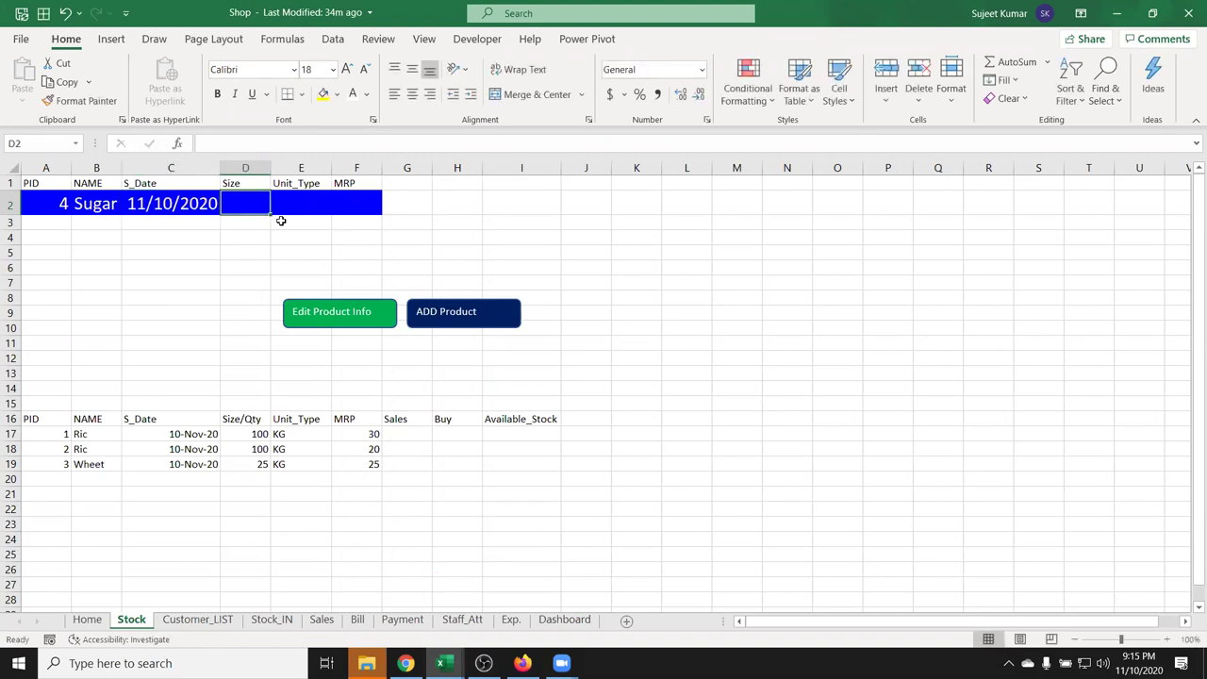
pyautogui.write('100')
pyautogui.press('Tab')
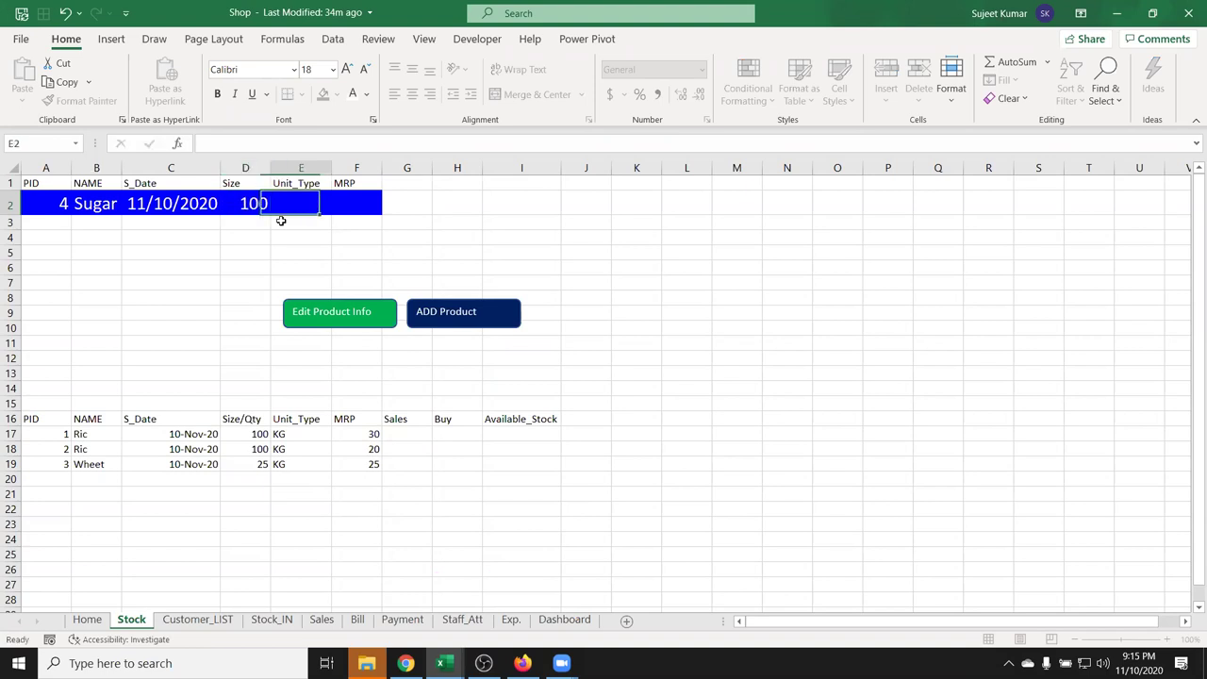
pyautogui.write('KG')
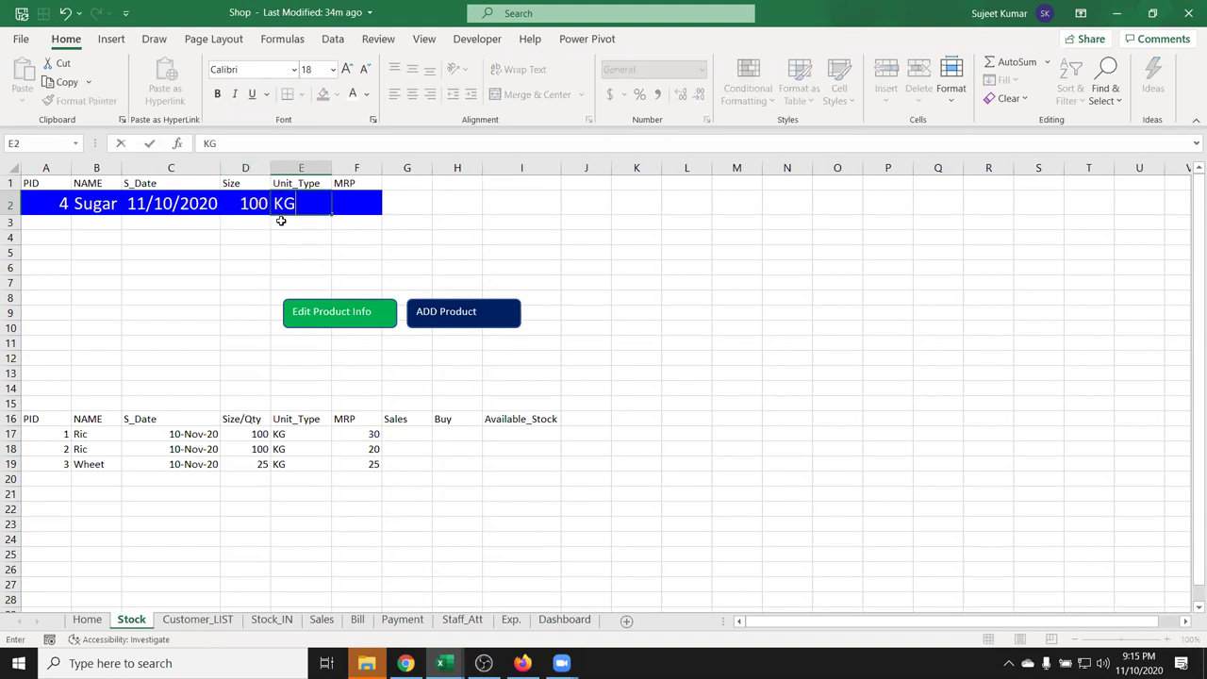
pyautogui.press('Tab')
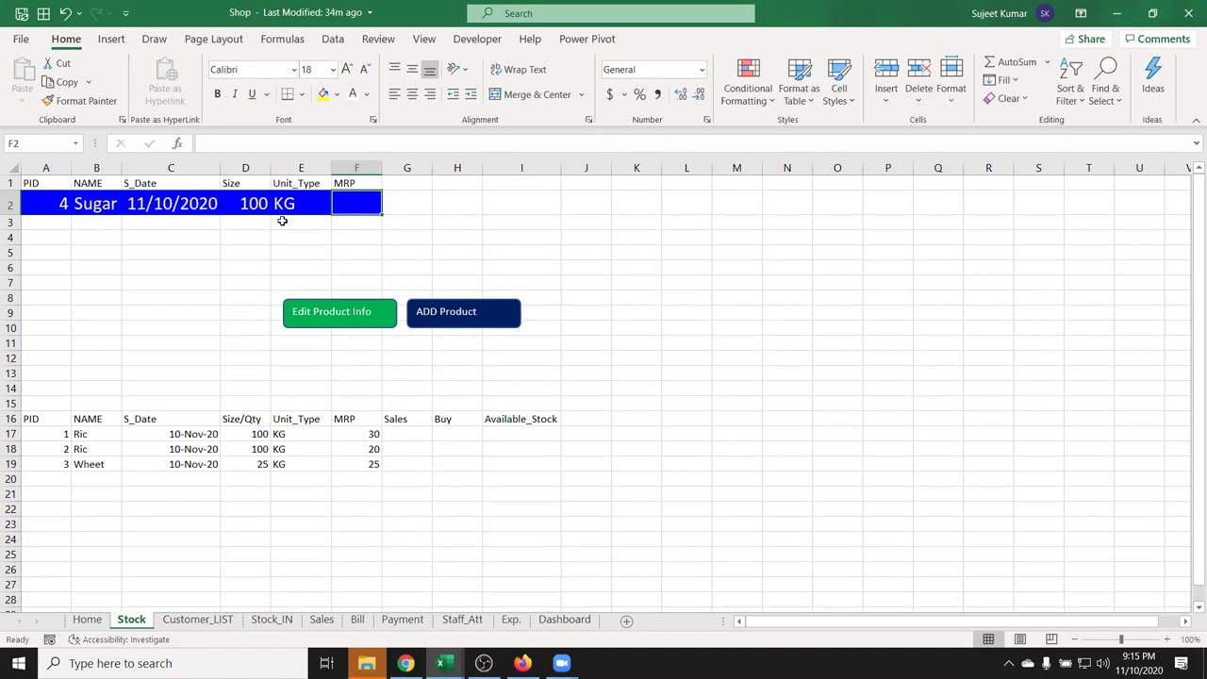
pyautogui.write('34')
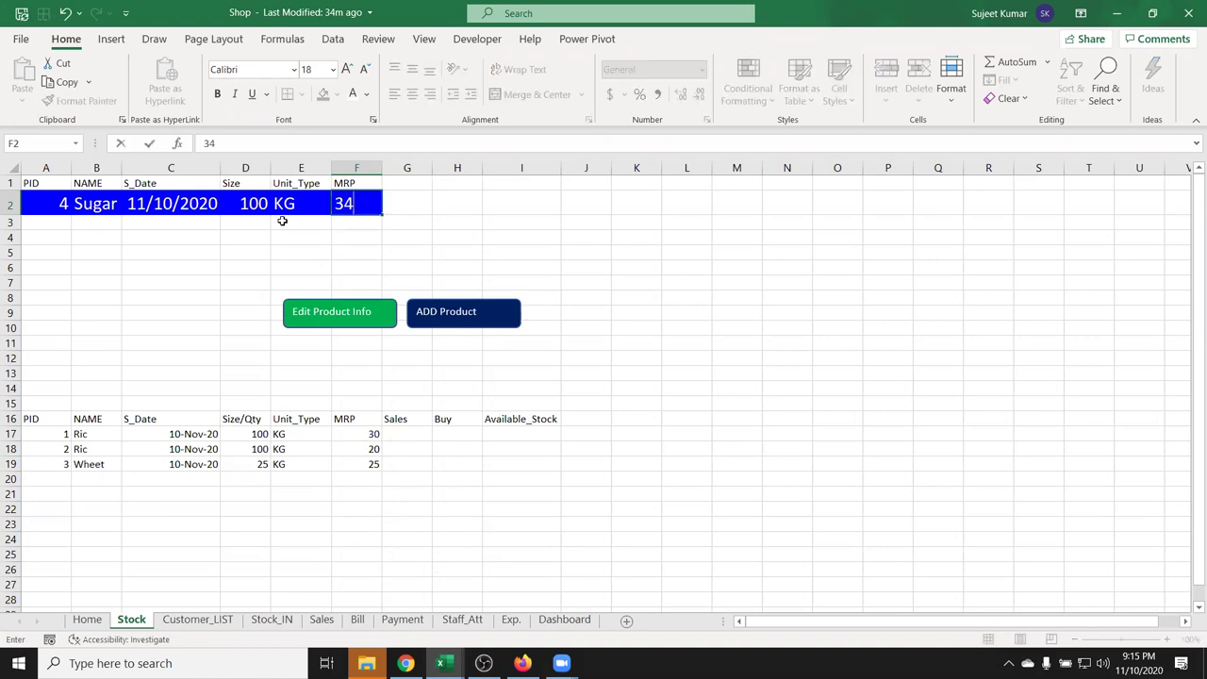
pyautogui.click(282, 221)
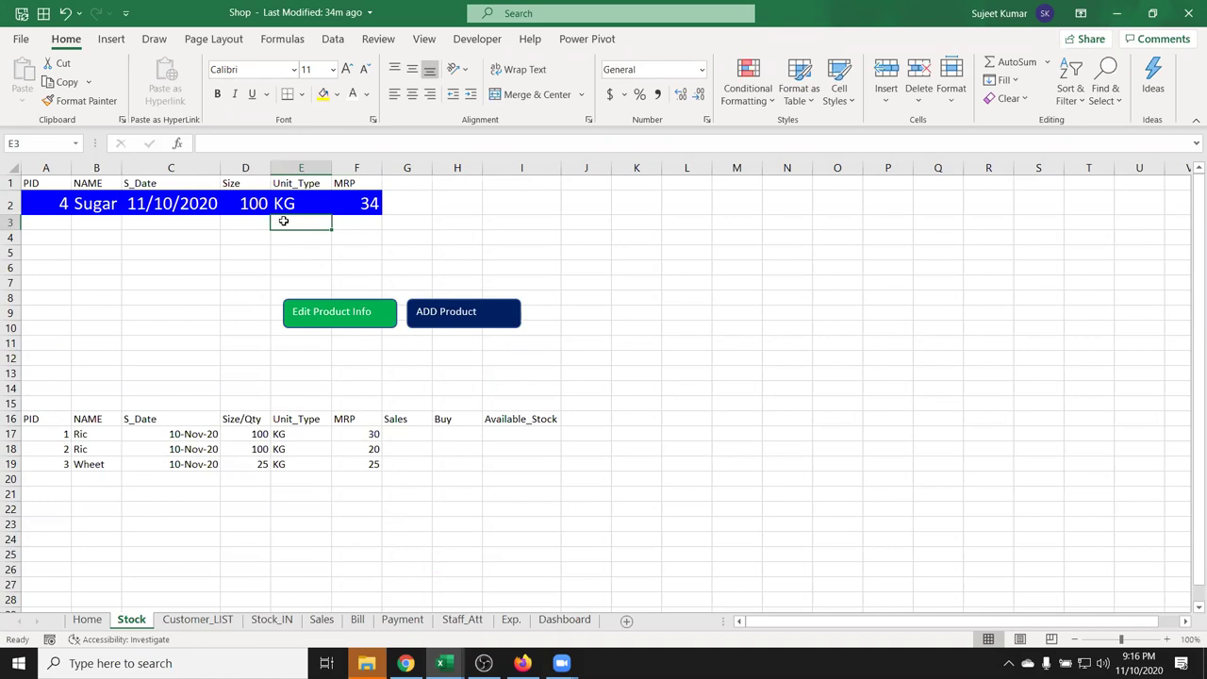
# Run the ADD Product macro to append Sugar and clear the entry row
pyautogui.click(434, 325)
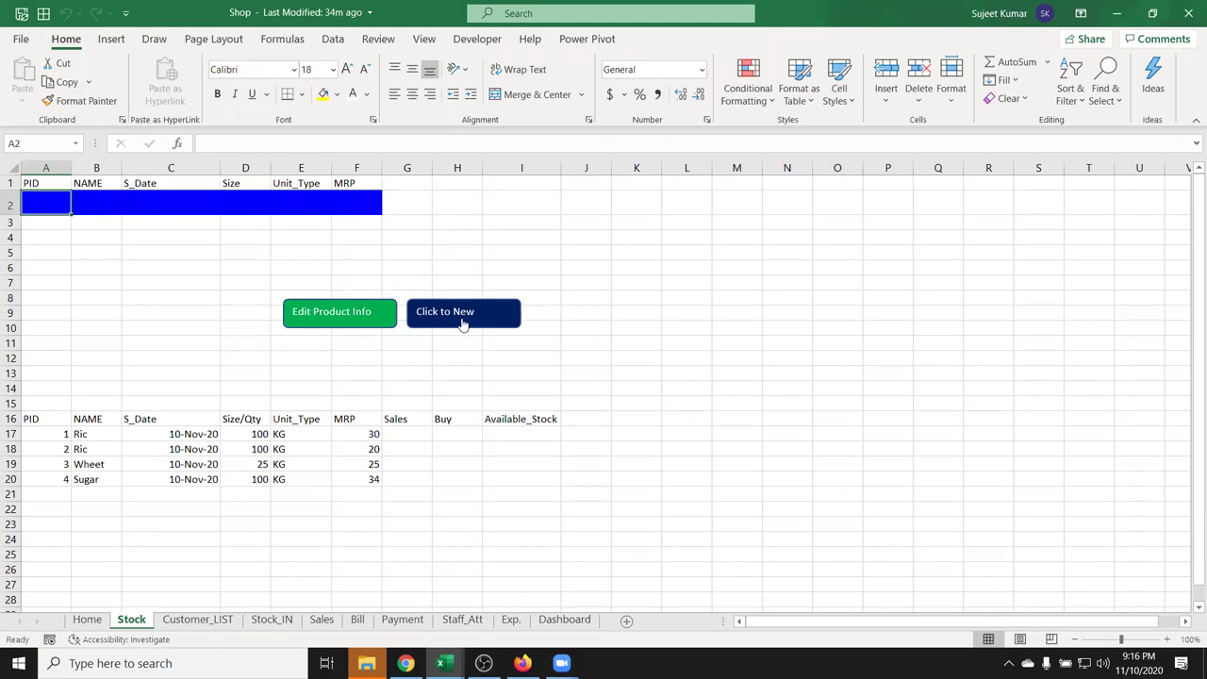
pyautogui.moveTo(34, 202); pyautogui.dragTo(387, 192)
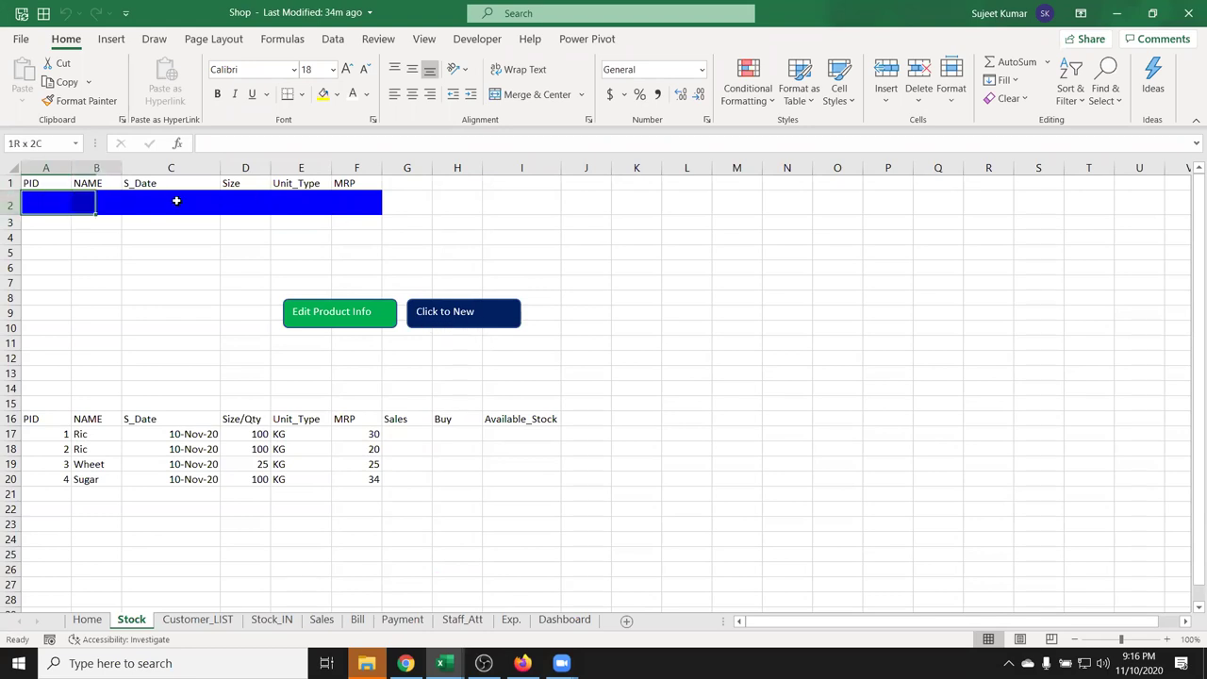
pyautogui.click(363, 195)
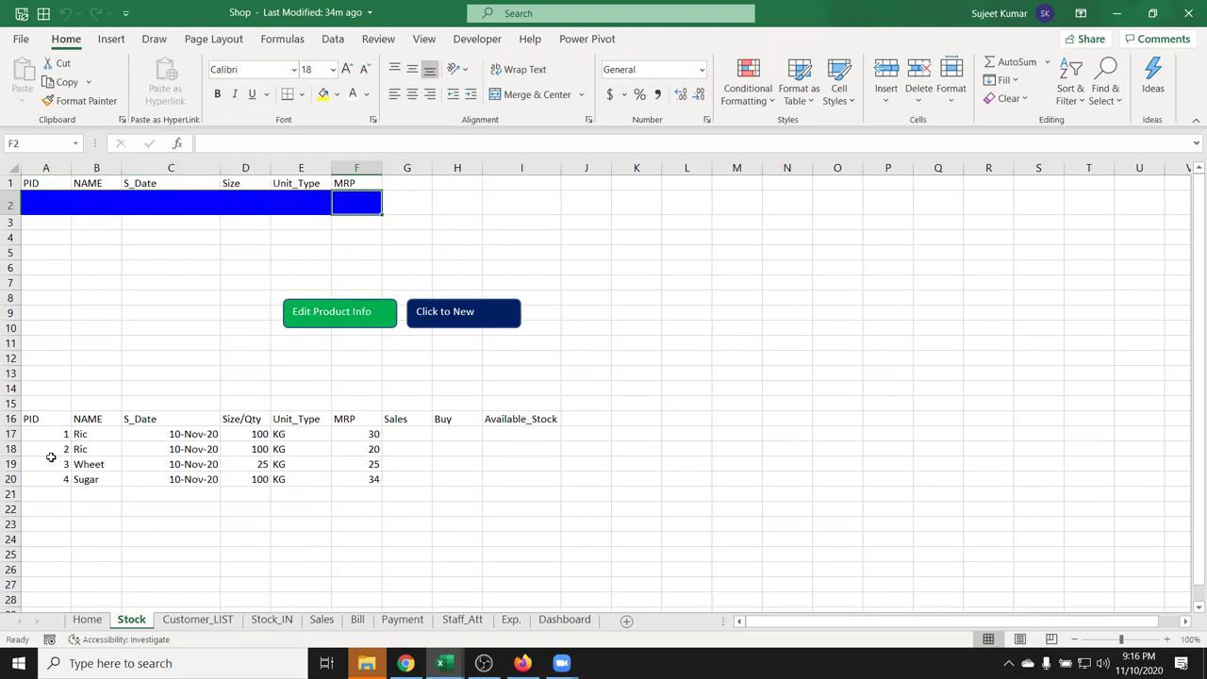
# Check the appended Sugar record in row 20 and the second Ric record in row 18
pyautogui.moveTo(61, 480); pyautogui.dragTo(375, 479)
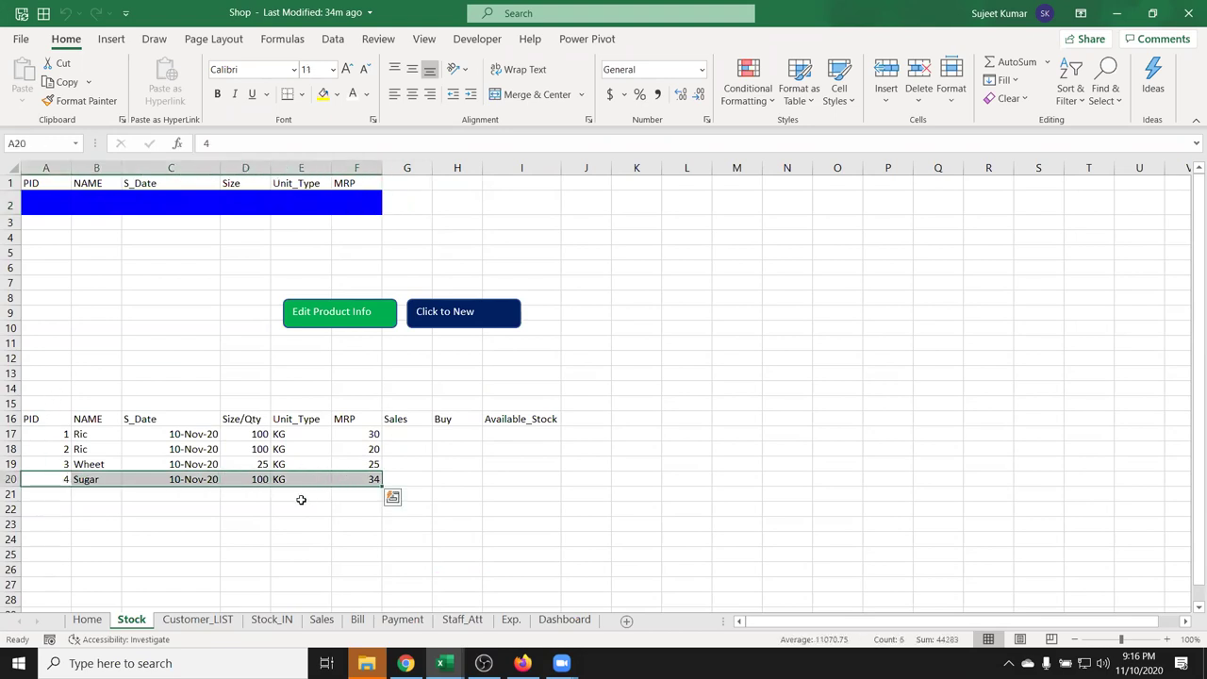
pyautogui.click(162, 318)
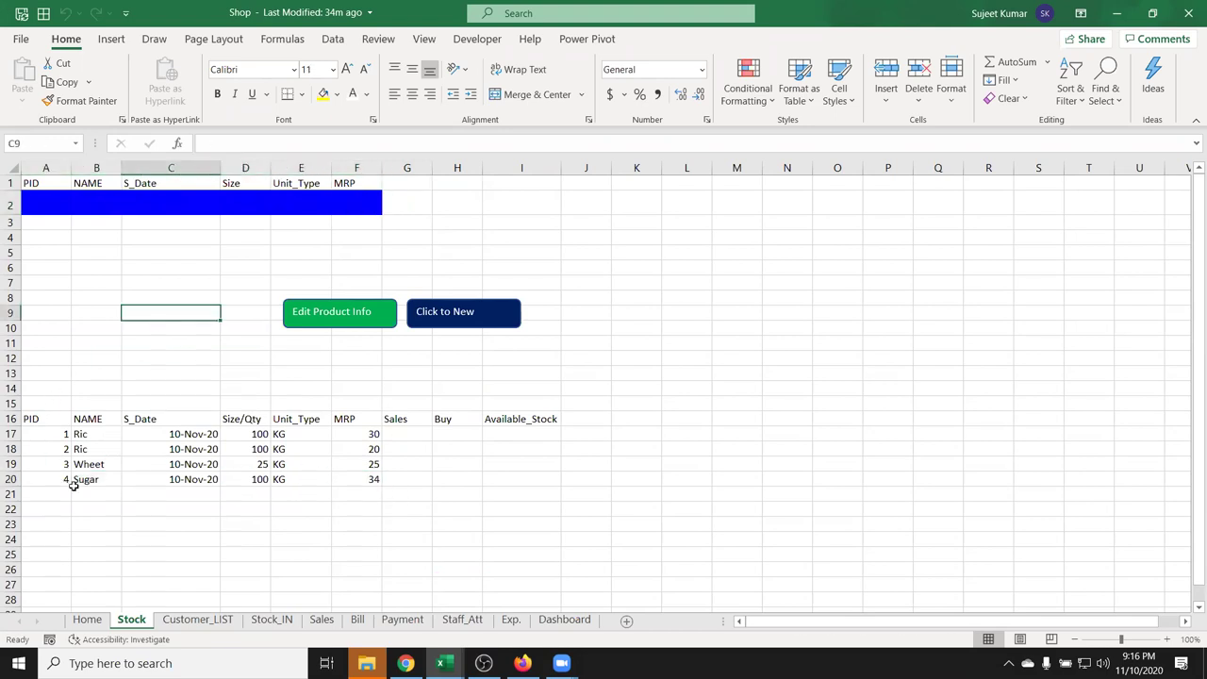
pyautogui.moveTo(67, 451); pyautogui.dragTo(377, 450)
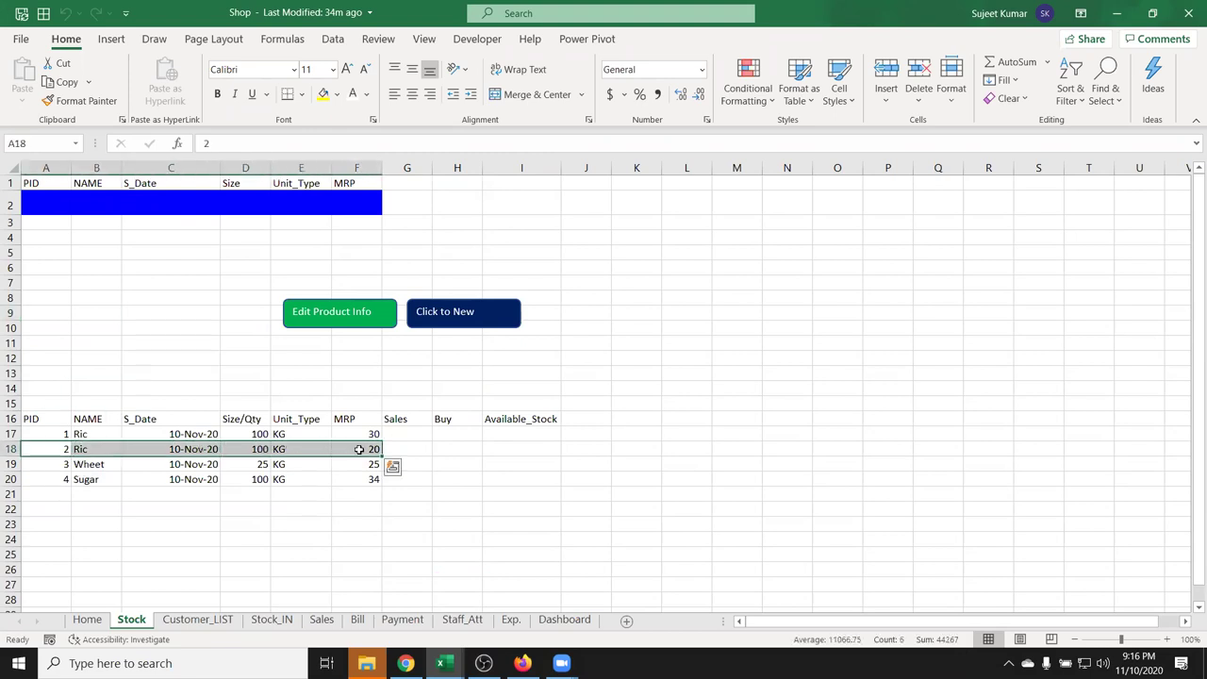
pyautogui.click(360, 450)
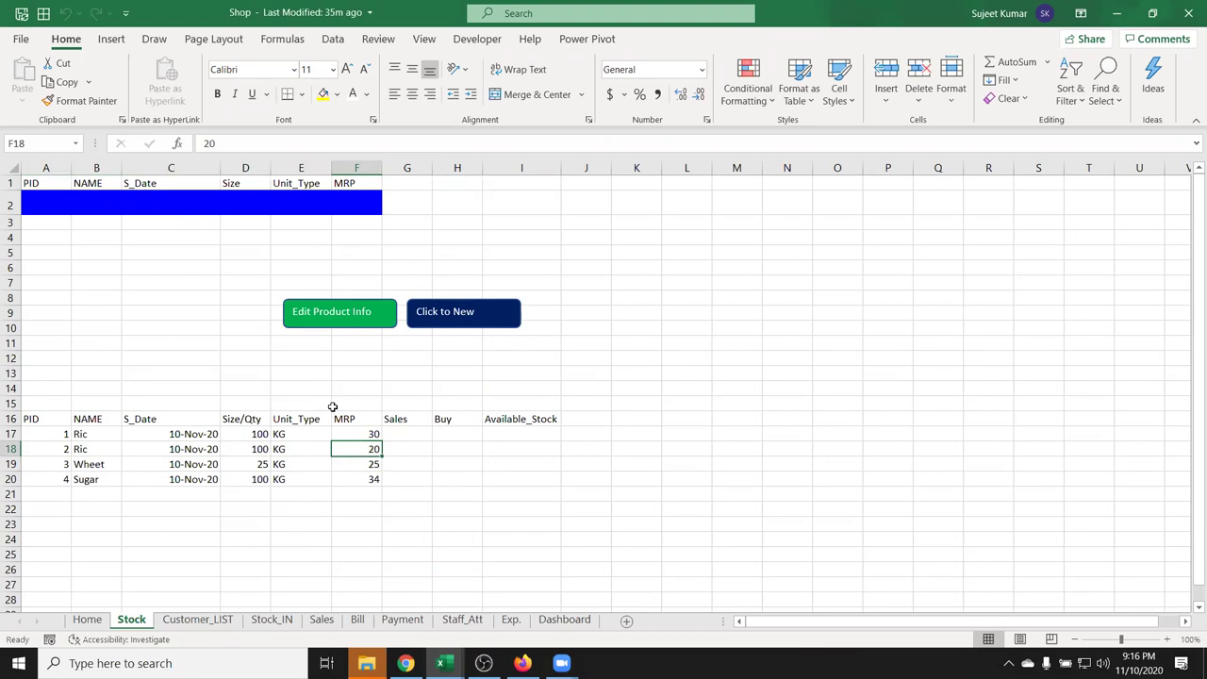
# Load product ID 2, change its MRP to 35, and save it back to the list
pyautogui.click(317, 320)
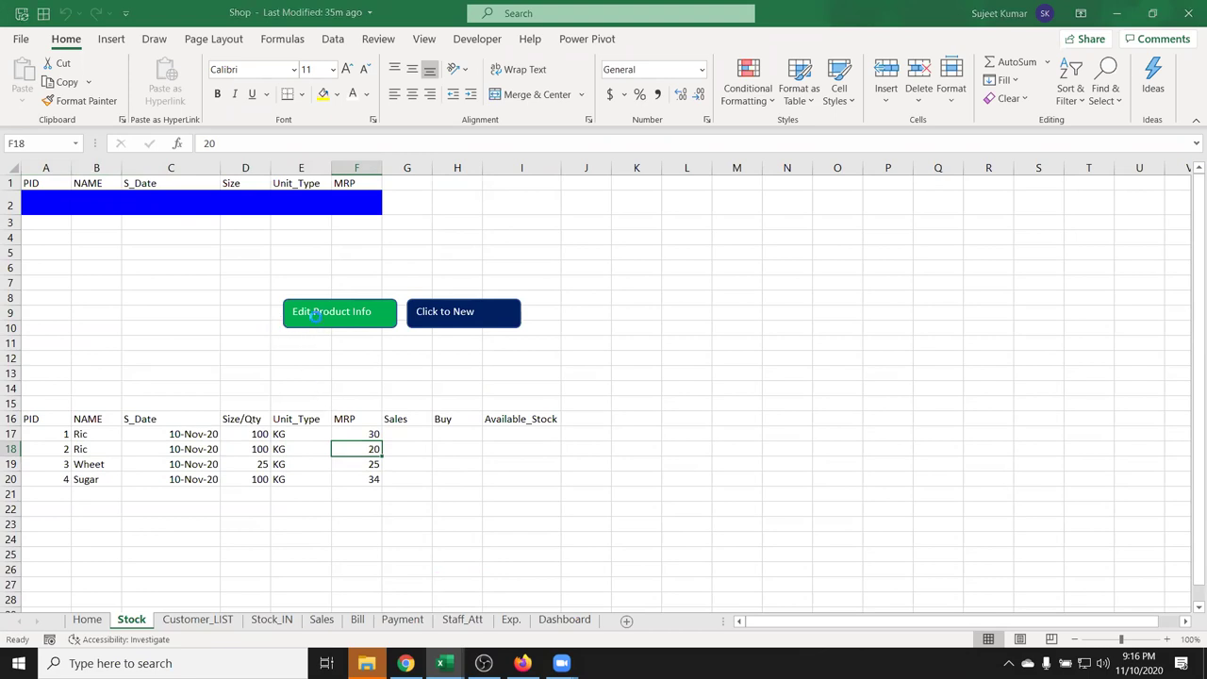
pyautogui.write('2')
pyautogui.click(725, 219)
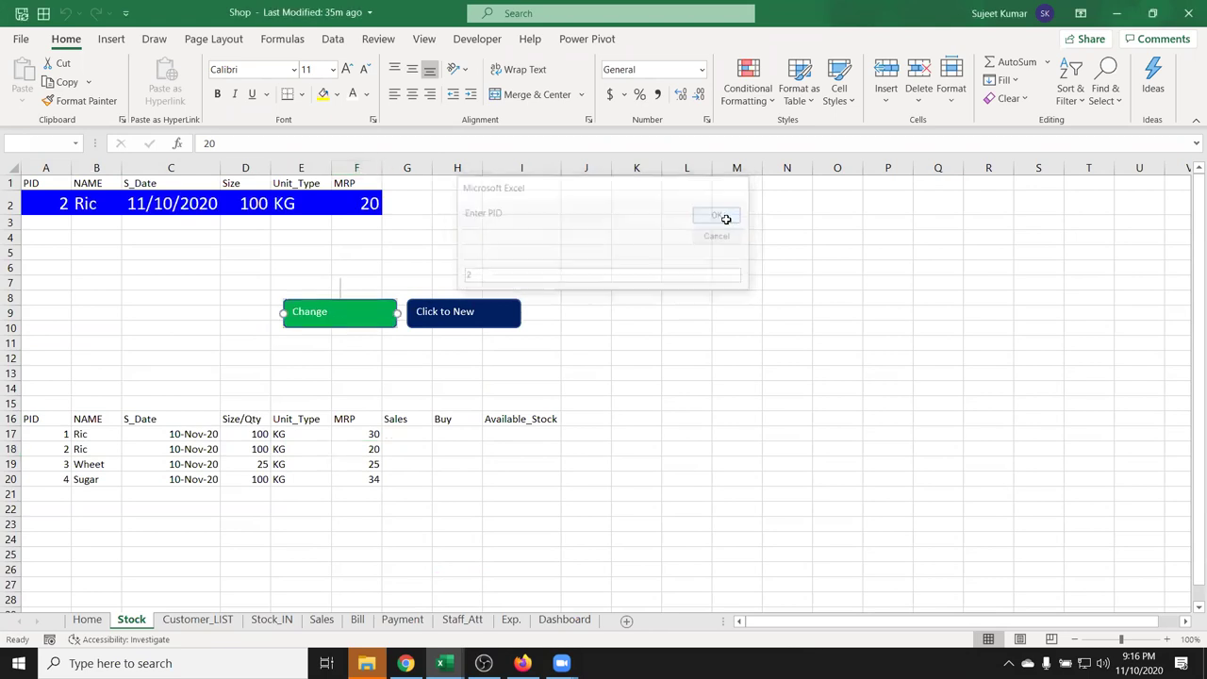
pyautogui.click(363, 204)
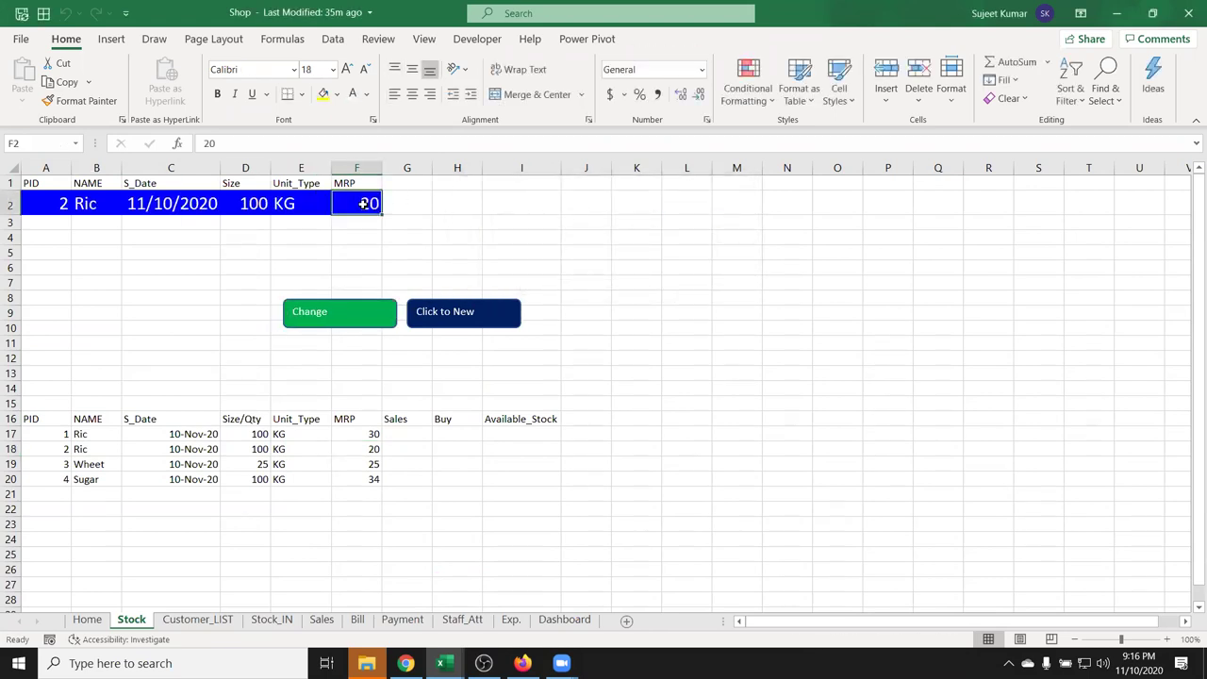
pyautogui.write('35')
pyautogui.click(337, 253)
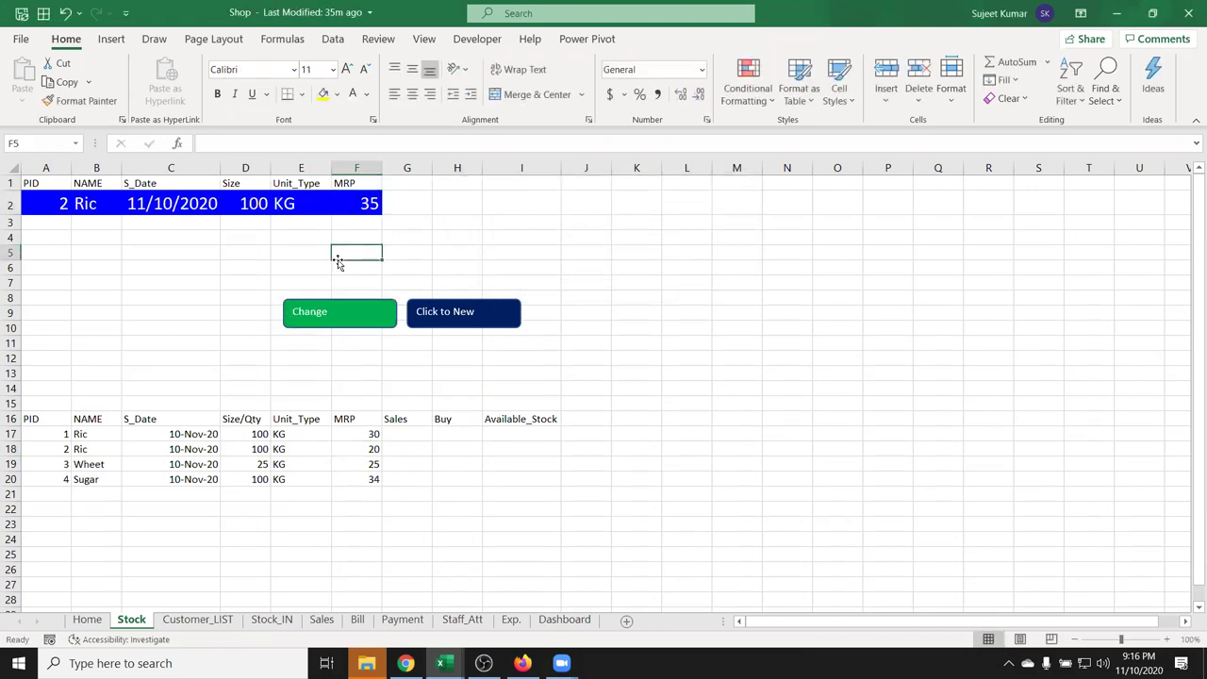
pyautogui.click(323, 320)
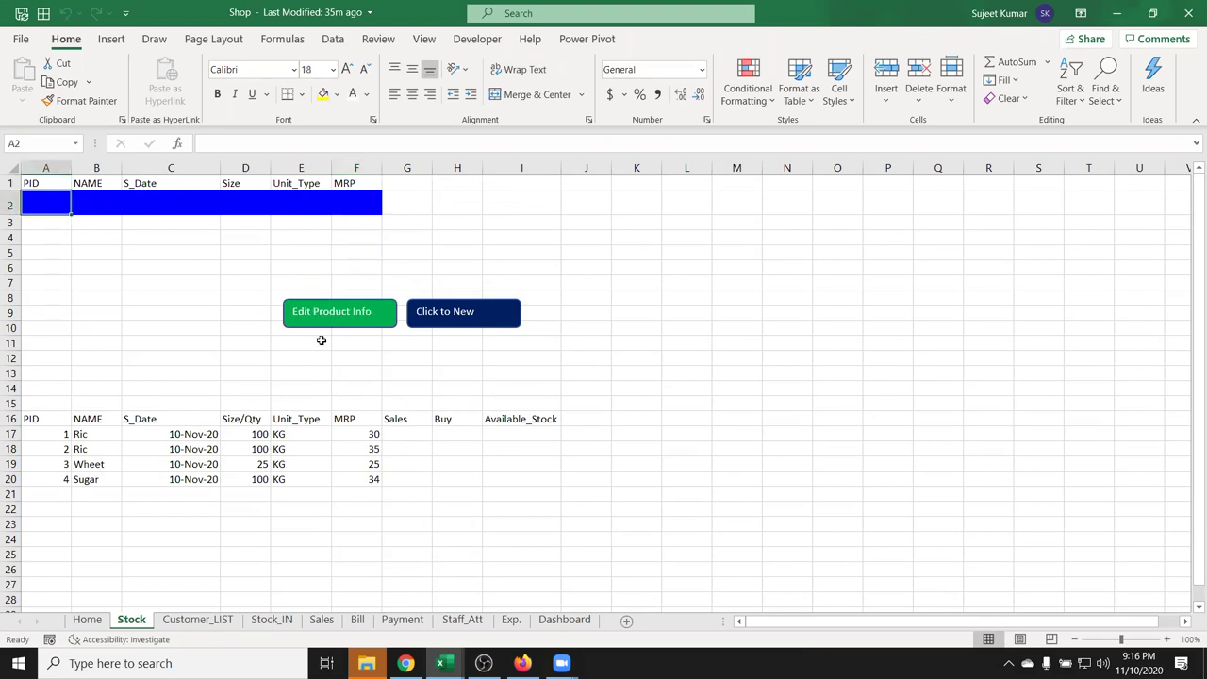
pyautogui.click(80, 451)
pyautogui.moveTo(80, 451); pyautogui.dragTo(356, 449)
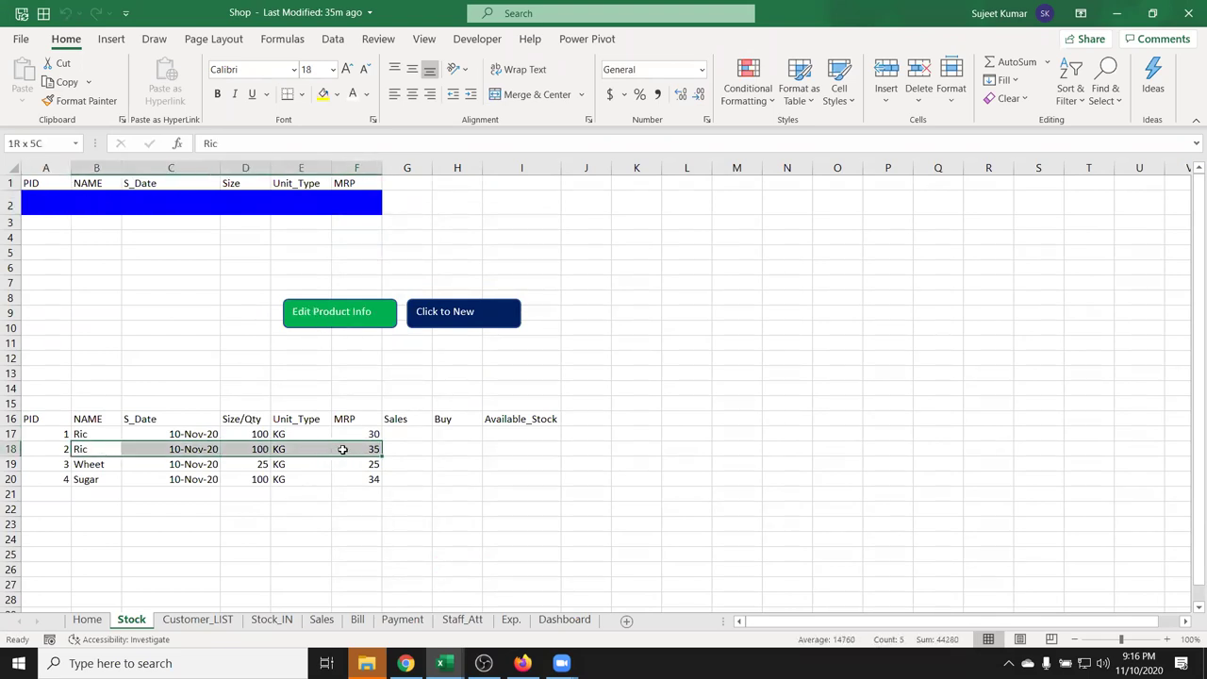
# Check cells in the list and entry row, then select the product list's header row 16
pyautogui.click(81, 202)
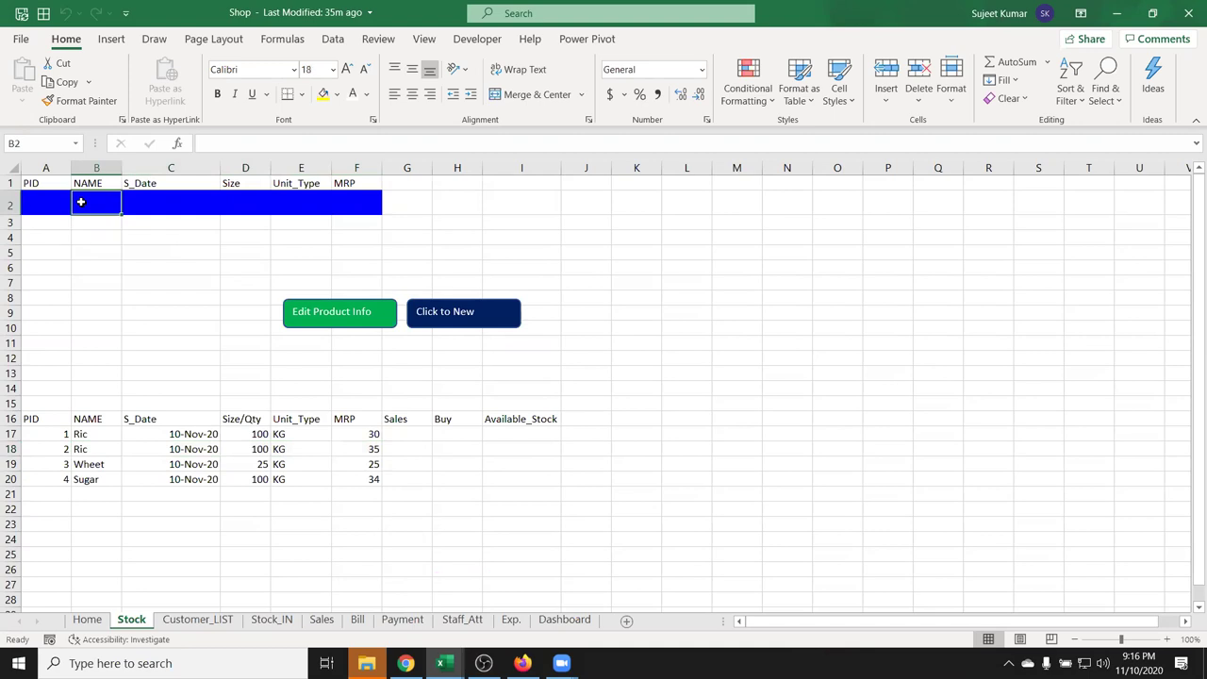
pyautogui.scroll(-2, 57, 448)
pyautogui.scroll(2, 54, 431)
pyautogui.click(29, 421)
pyautogui.click(10, 419)
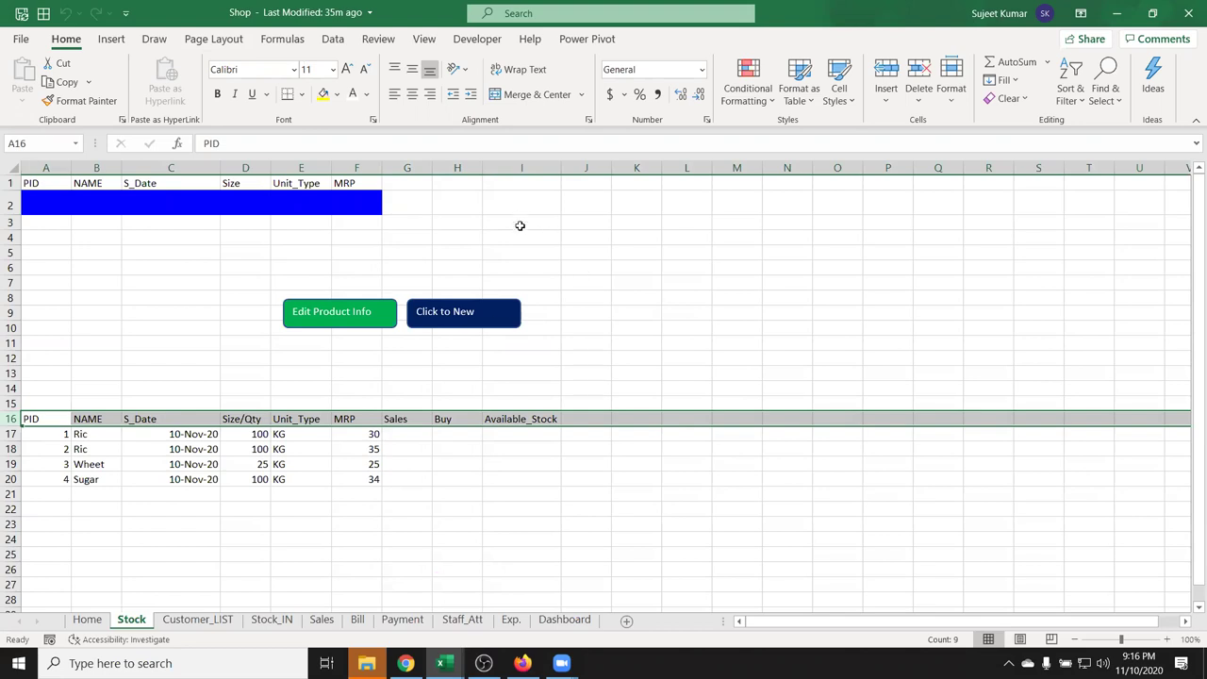
pyautogui.click(591, 236)
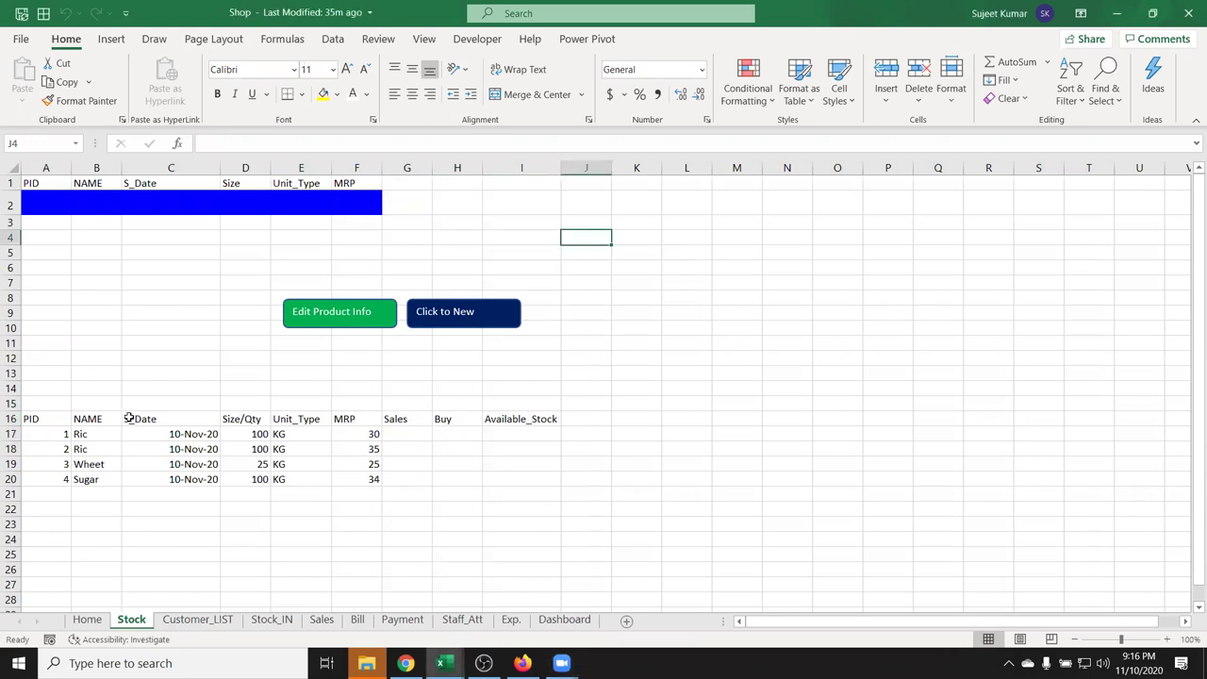
pyautogui.click(38, 433)
pyautogui.click(203, 479)
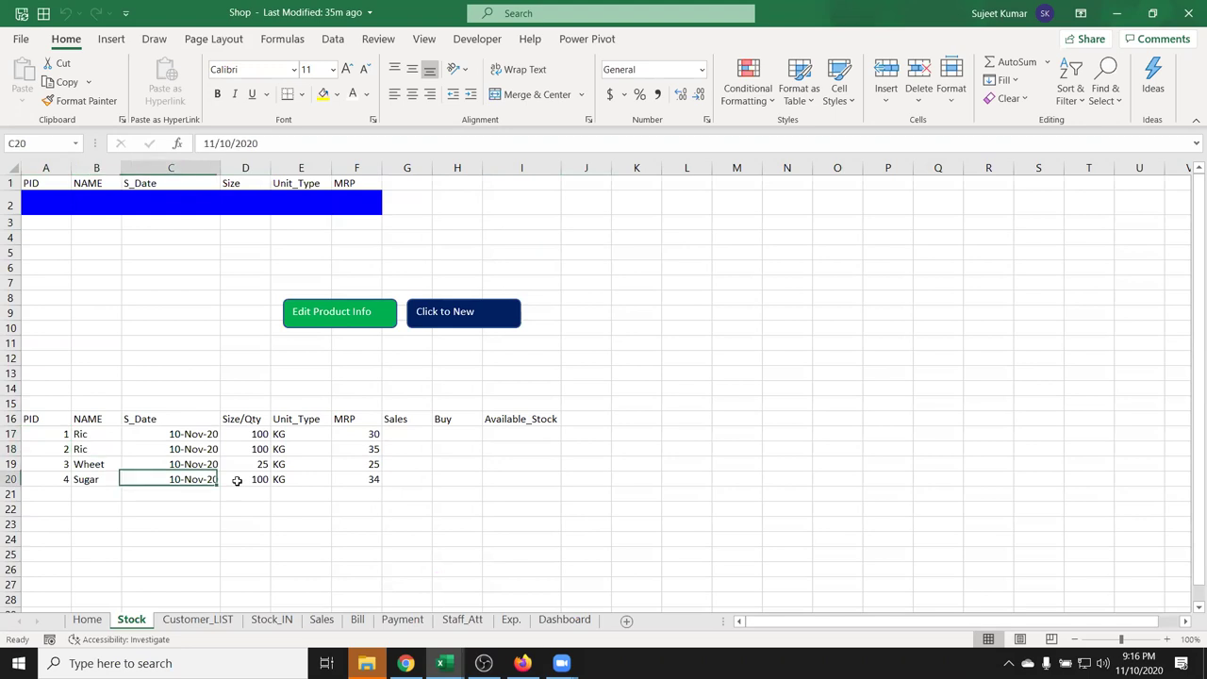
pyautogui.click(354, 490)
pyautogui.click(63, 196)
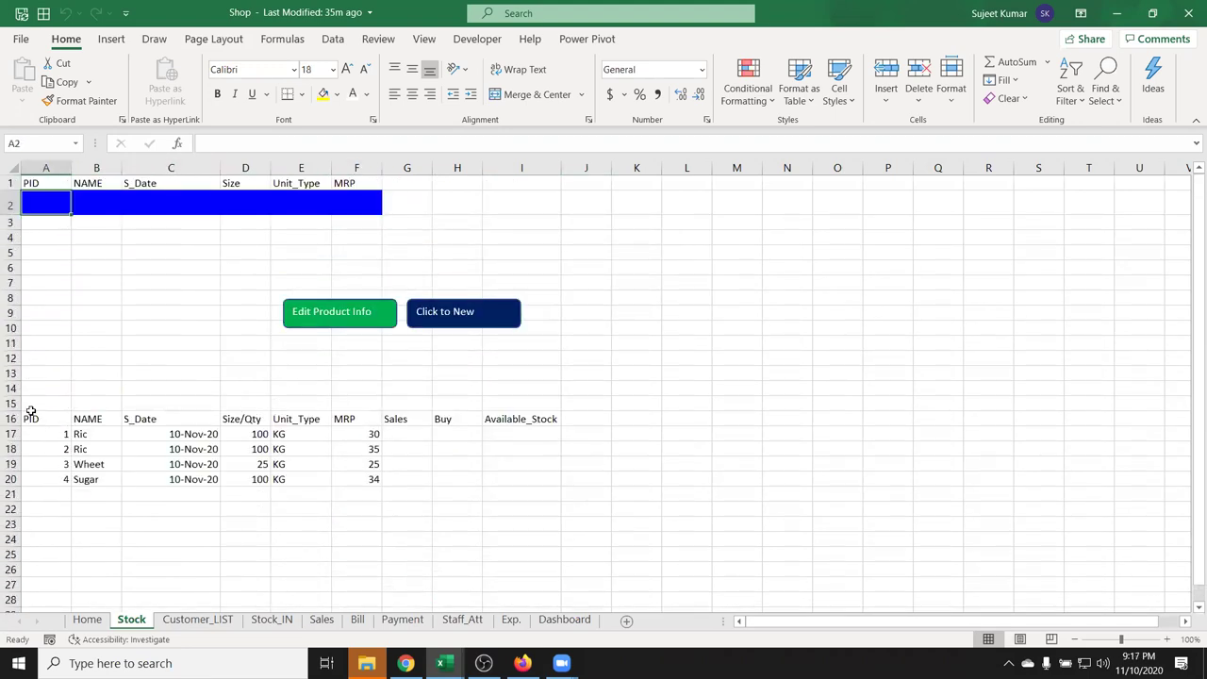
pyautogui.click(10, 418)
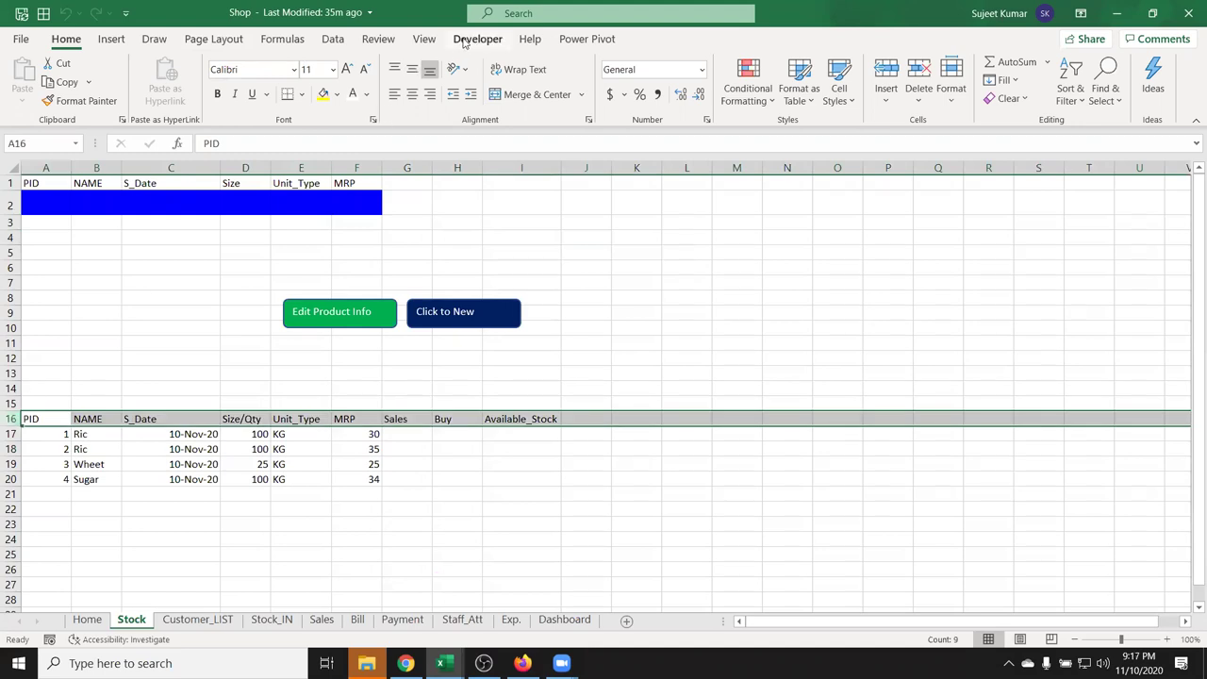
# Freeze panes above row 16 using View > Freeze Panes > Freeze Panes
pyautogui.click(378, 40)
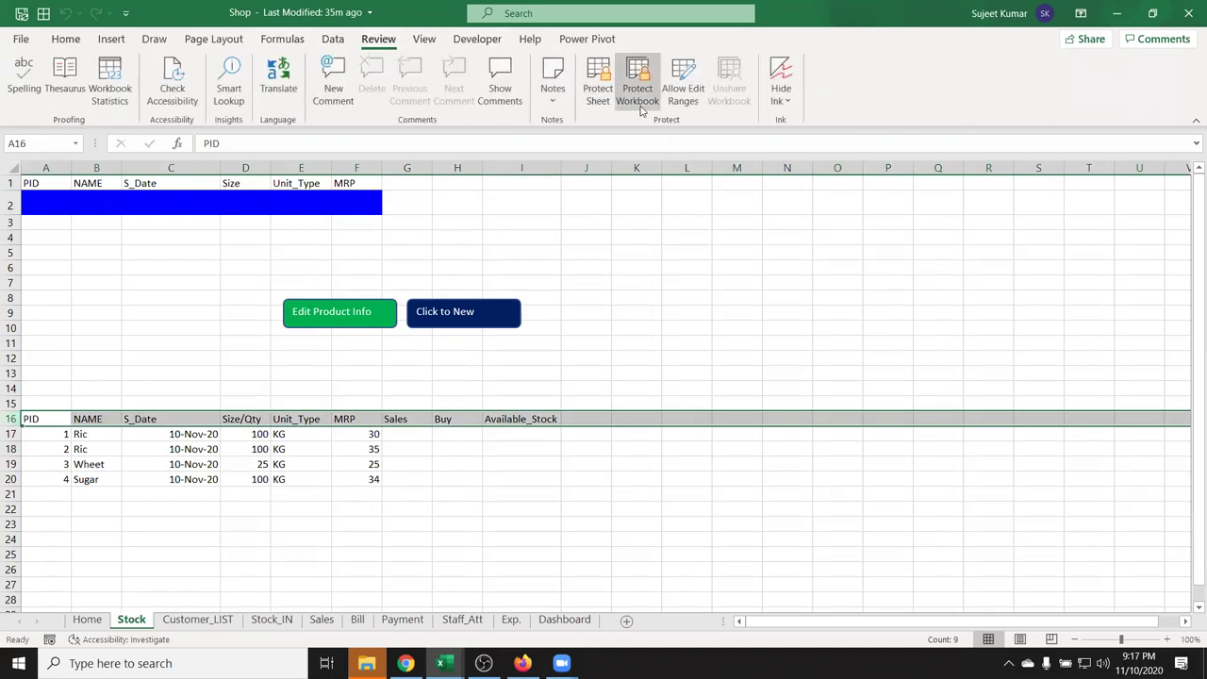
pyautogui.click(424, 40)
pyautogui.click(703, 105)
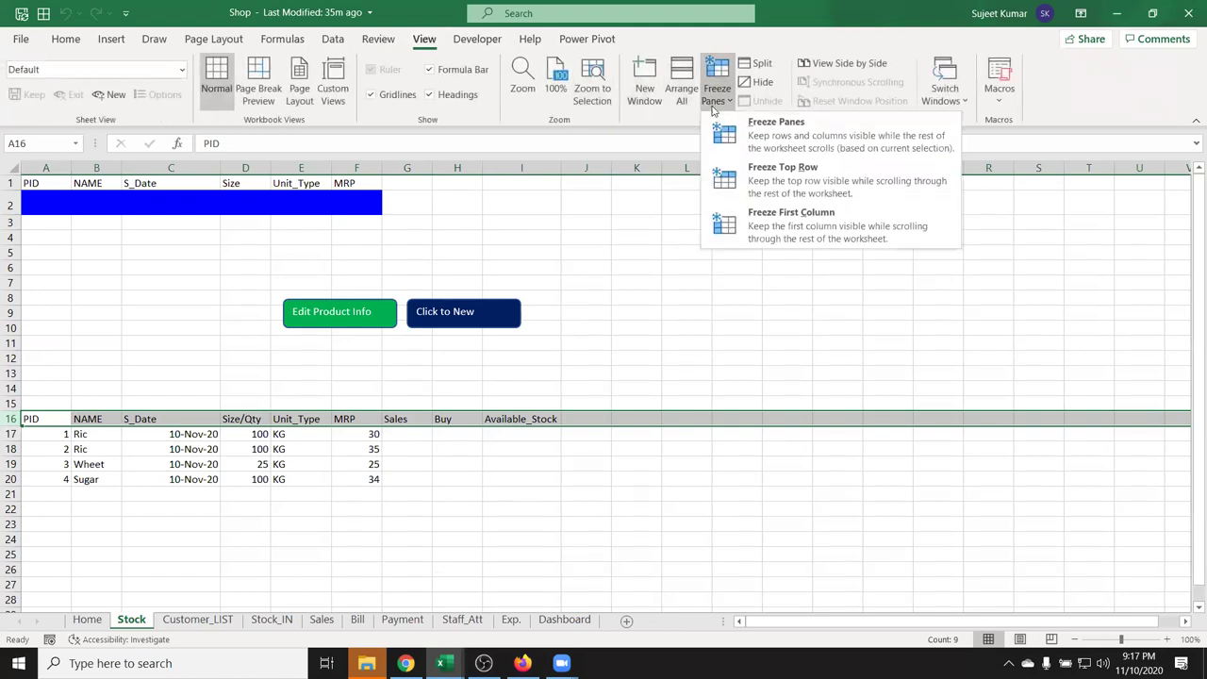
pyautogui.click(740, 128)
# Scroll the list to confirm the entry area stays fixed, then select an empty block
pyautogui.scroll(-3, 663, 333)
pyautogui.scroll(3, 663, 333)
pyautogui.scroll(-3, 663, 334)
pyautogui.scroll(2, 663, 334)
pyautogui.scroll(1, 661, 335)
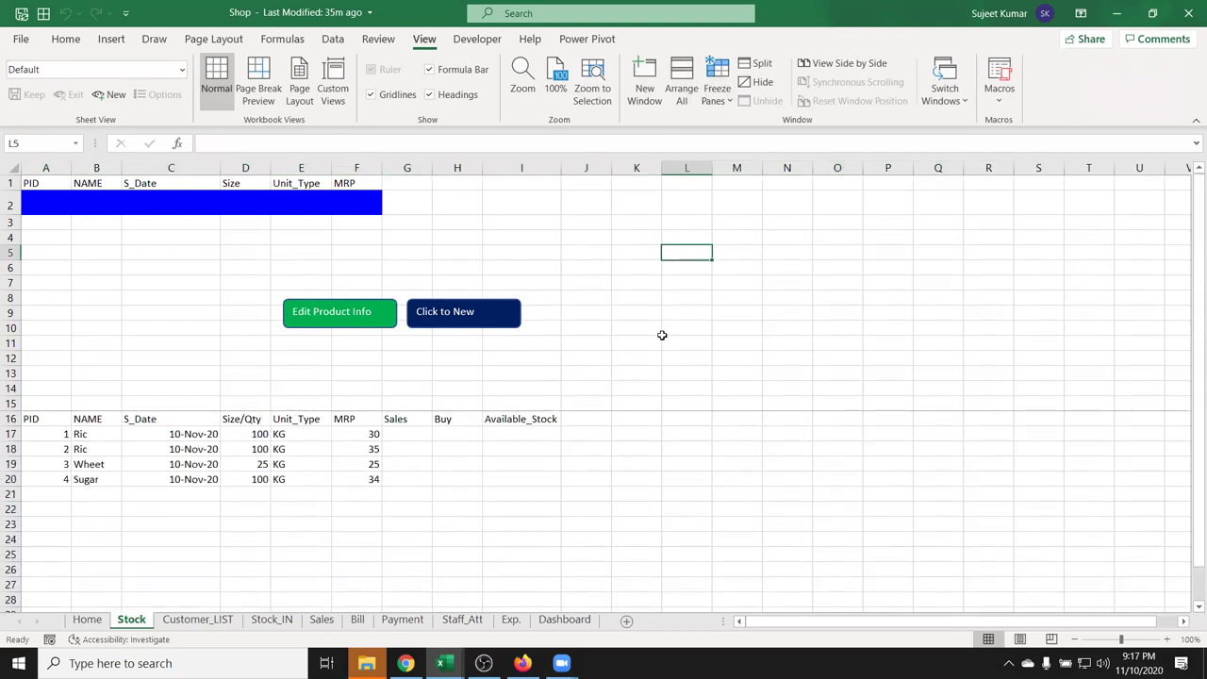
pyautogui.click(170, 248)
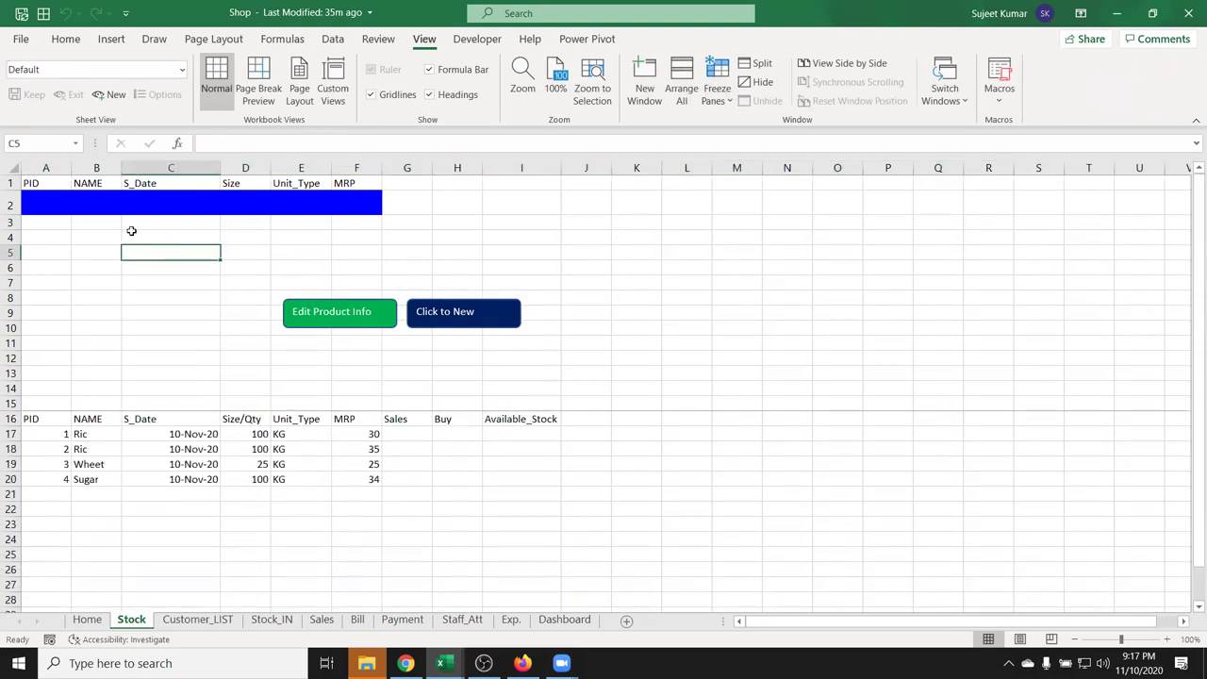
pyautogui.moveTo(639, 196)
pyautogui.mouseDown()
pyautogui.moveTo(840, 257)
pyautogui.moveTo(960, 354)
pyautogui.mouseUp()
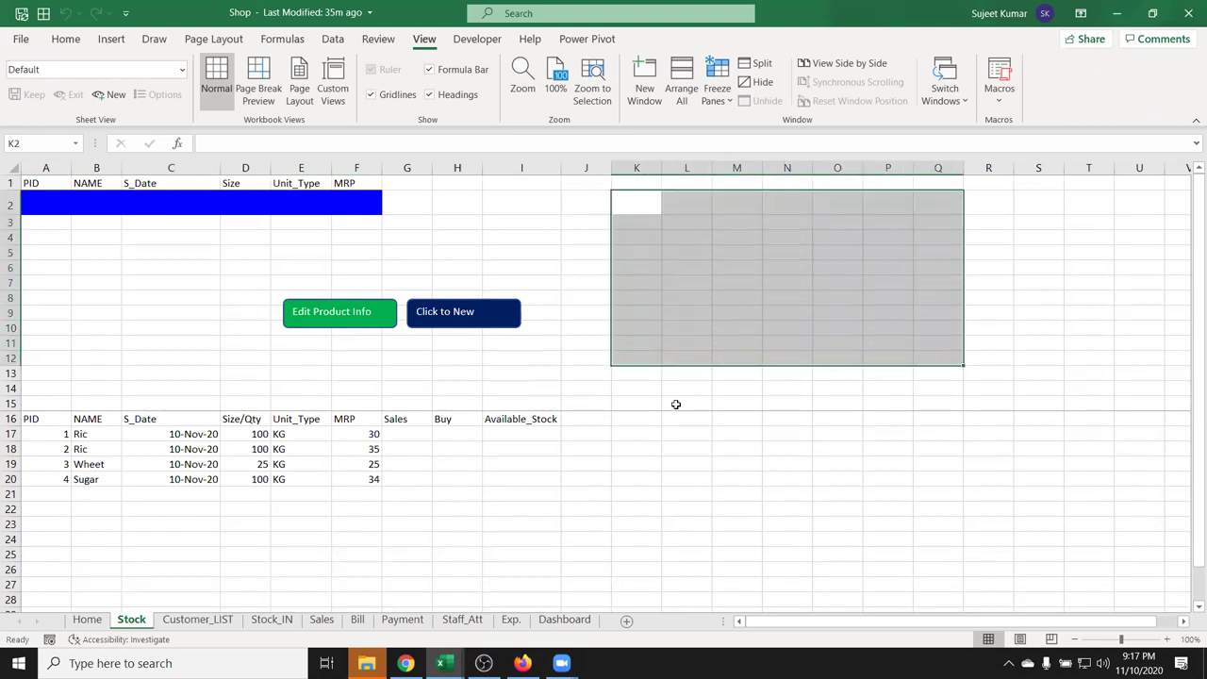
# Save the workbook with Ctrl+S after visiting the Customer_LIST and Sales sheets
pyautogui.click(206, 625)
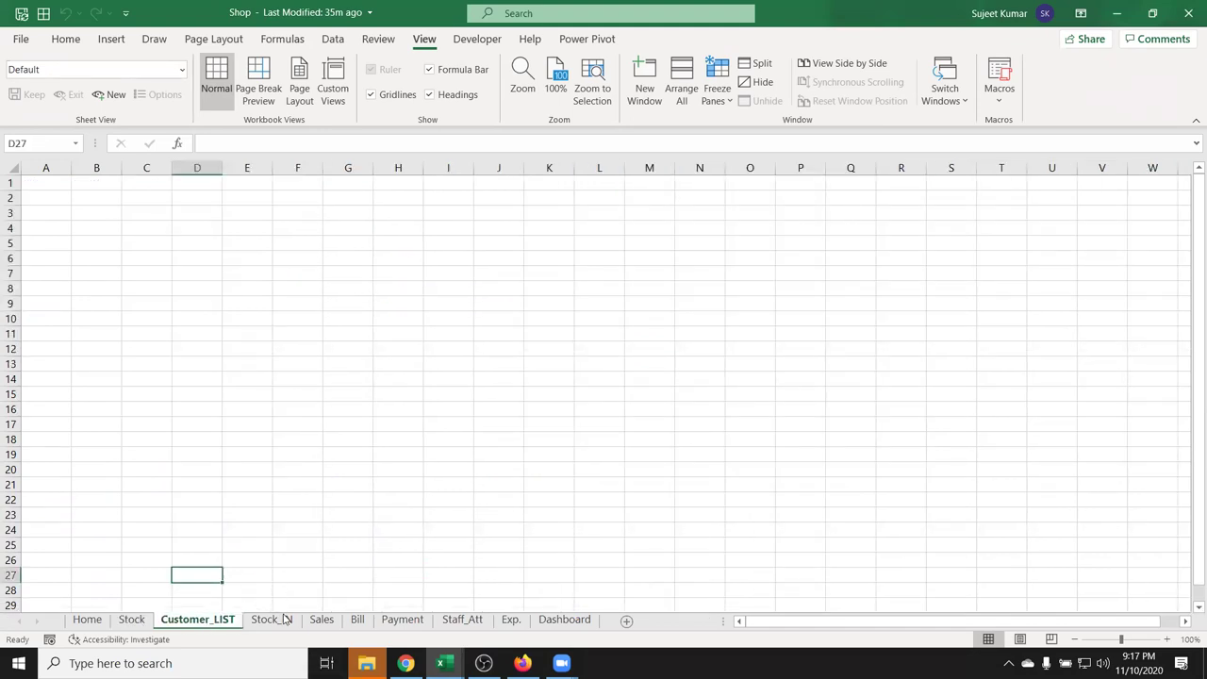
pyautogui.click(323, 620)
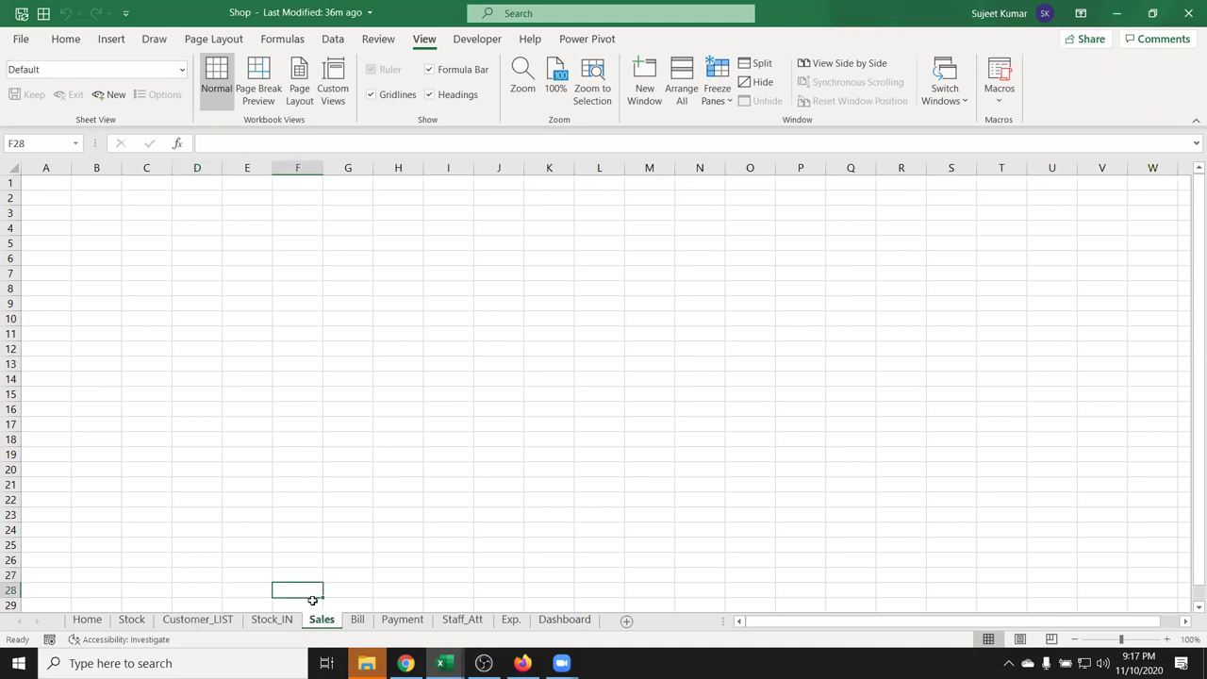
pyautogui.hotkey('ctrl', 's')
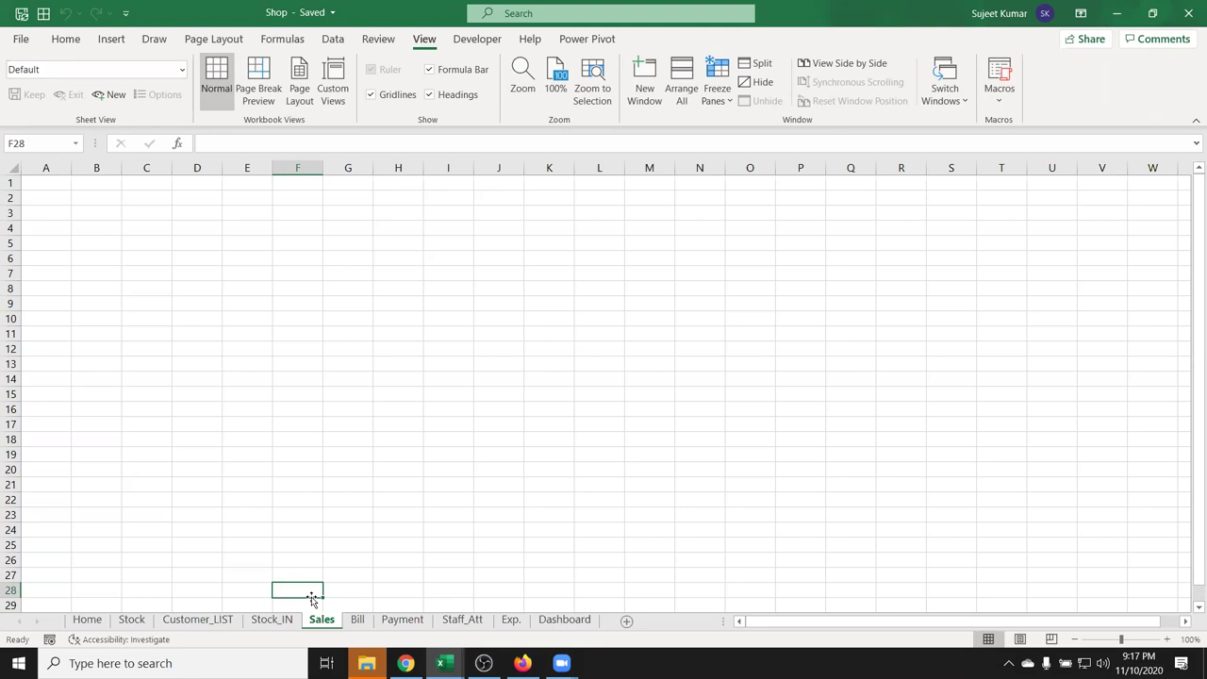
# Return to the empty Customer_LIST sheet and select cell A16
pyautogui.click(179, 624)
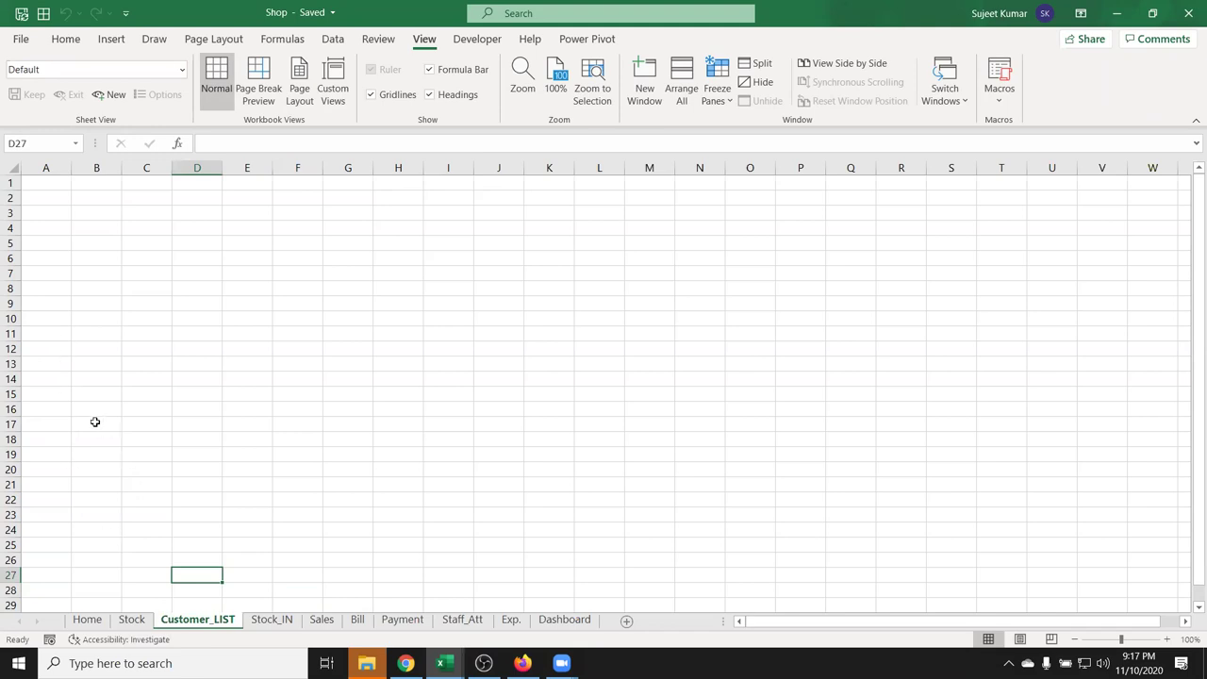
pyautogui.click(40, 396)
pyautogui.click(34, 407)
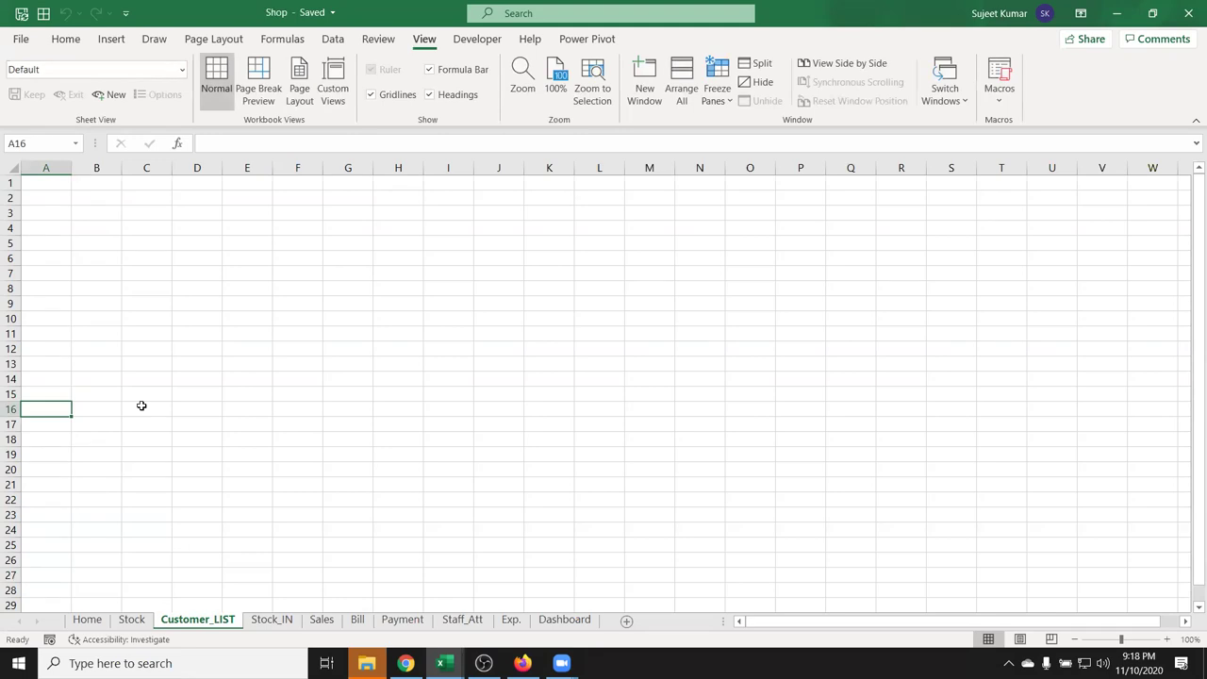
# Enter the headings CID, Name and Adress in A16:C16
pyautogui.write('CID')
pyautogui.press('Tab')
pyautogui.write('Name')
pyautogui.press('Tab')
pyautogui.write('Ad')
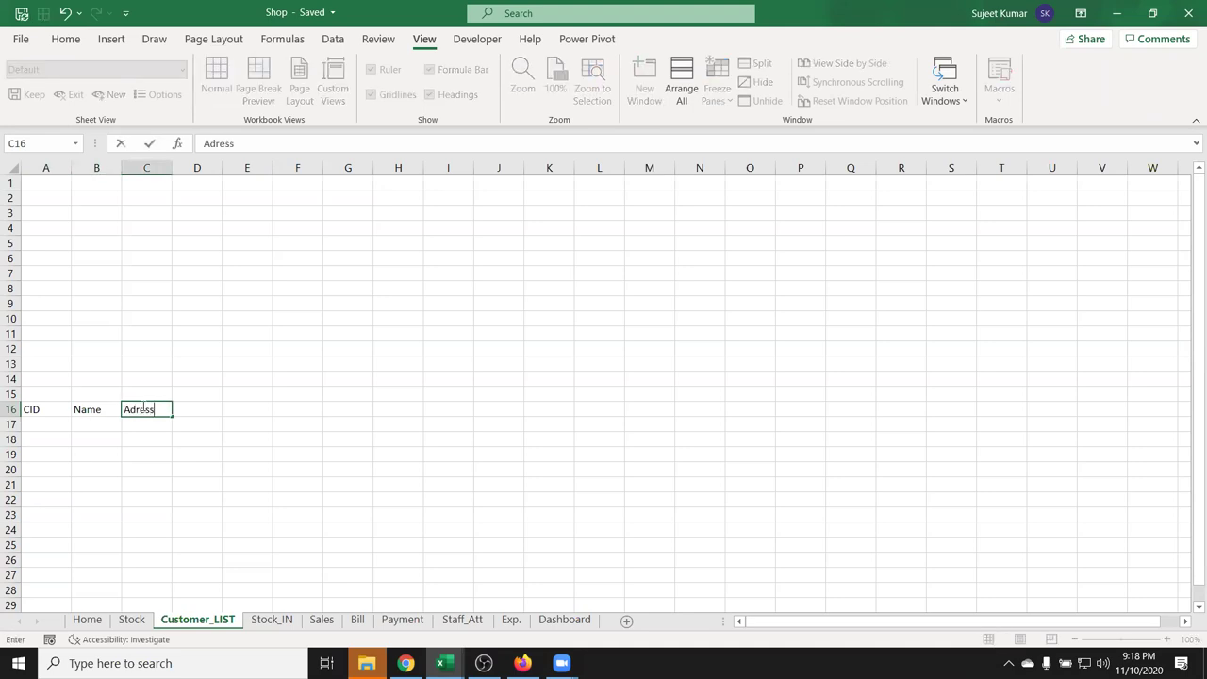
pyautogui.press('Tab')
# Add City, PIN and Mobile headings in D16:F16, fixing a misplaced PIN entry
pyautogui.write('PIN')
pyautogui.press('Tab')
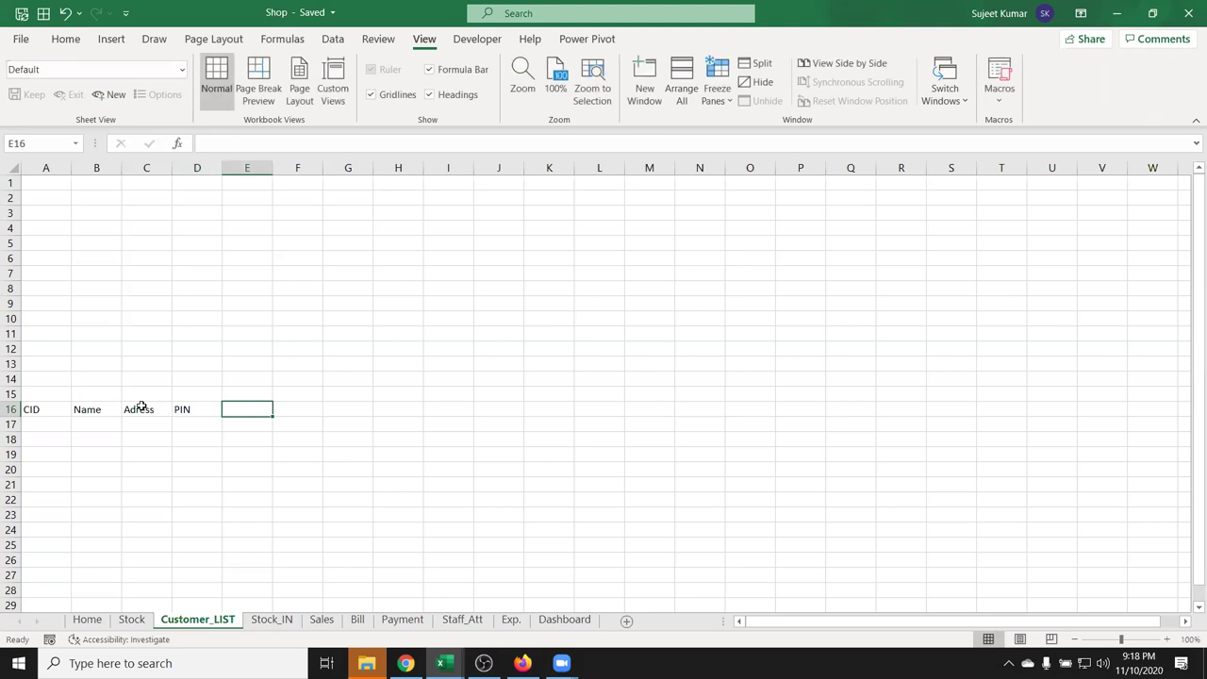
pyautogui.press('Left')
pyautogui.press('Delete')
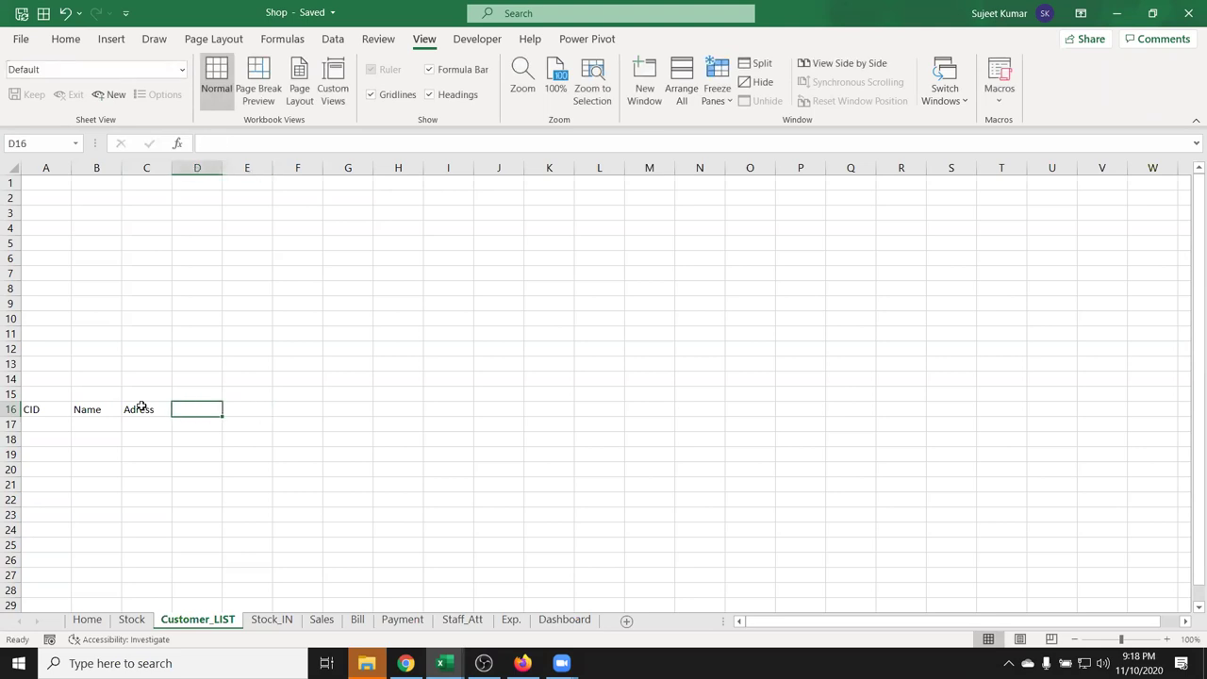
pyautogui.write('City')
pyautogui.press('Tab')
pyautogui.write('PI')
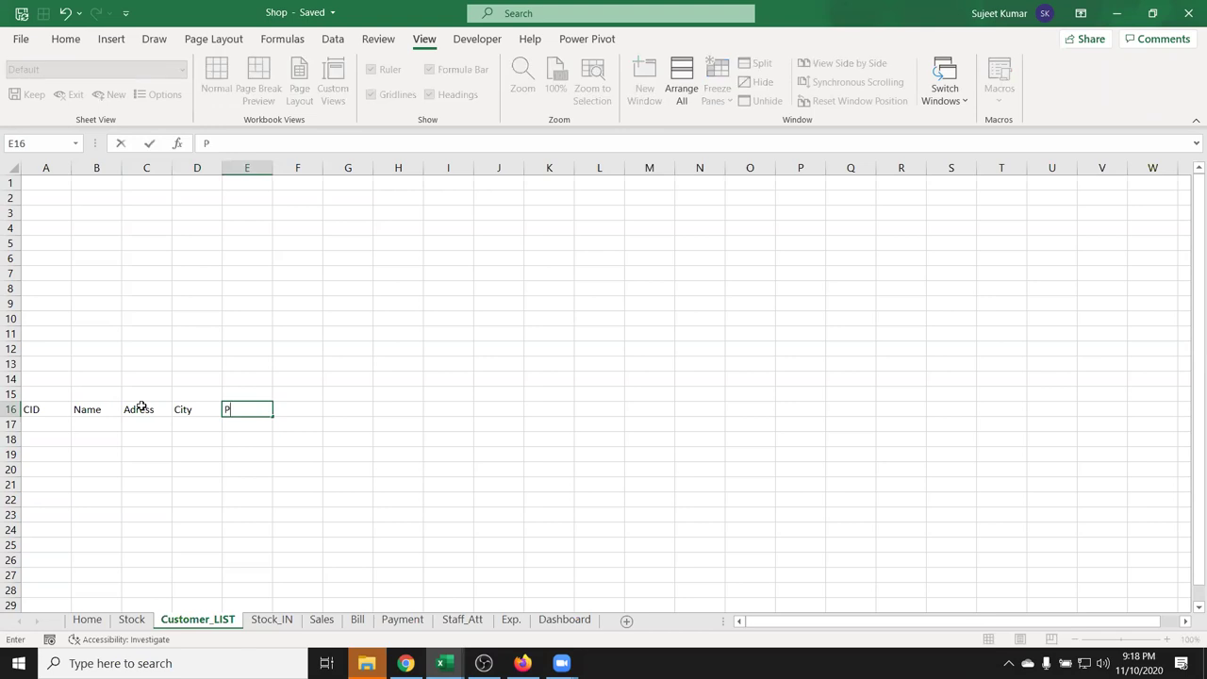
pyautogui.write('N')
pyautogui.press('Tab')
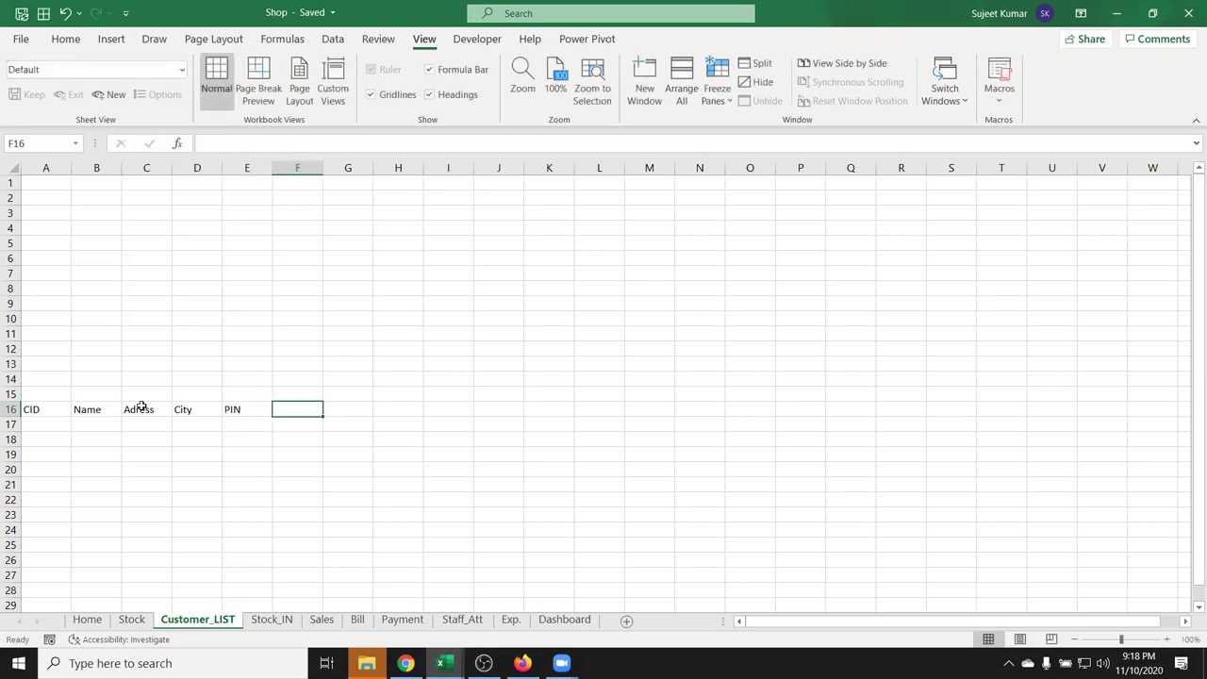
pyautogui.write('Mobil')
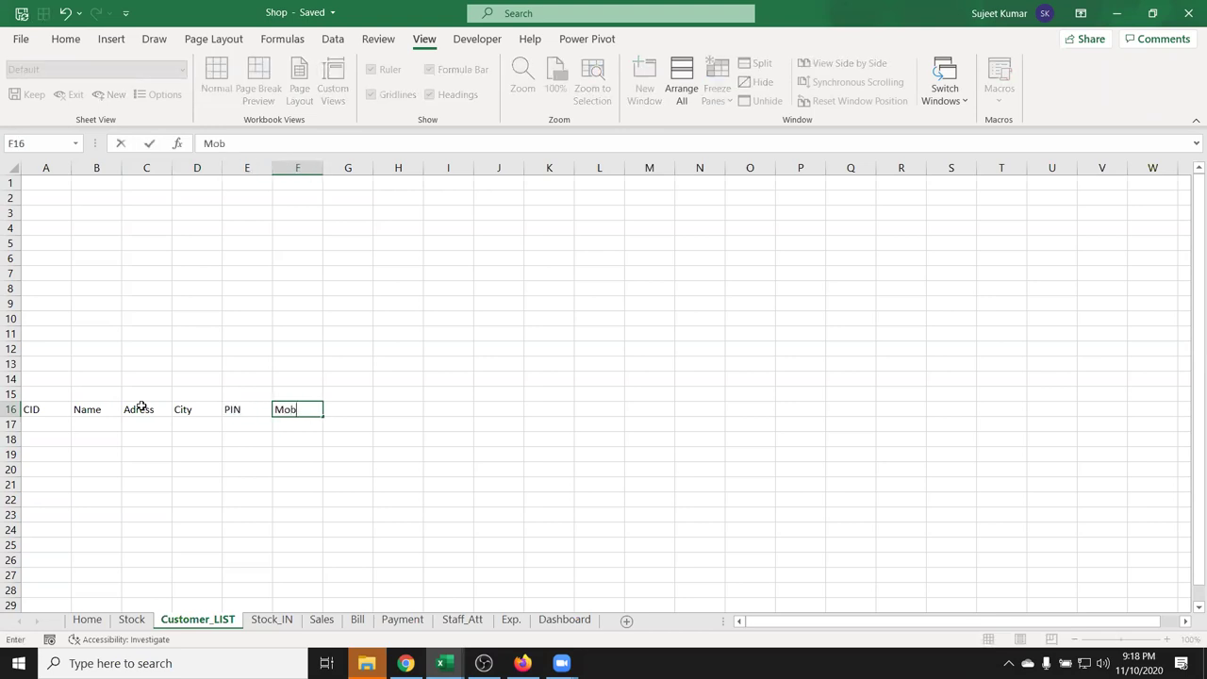
pyautogui.write('e')
pyautogui.press('Tab')
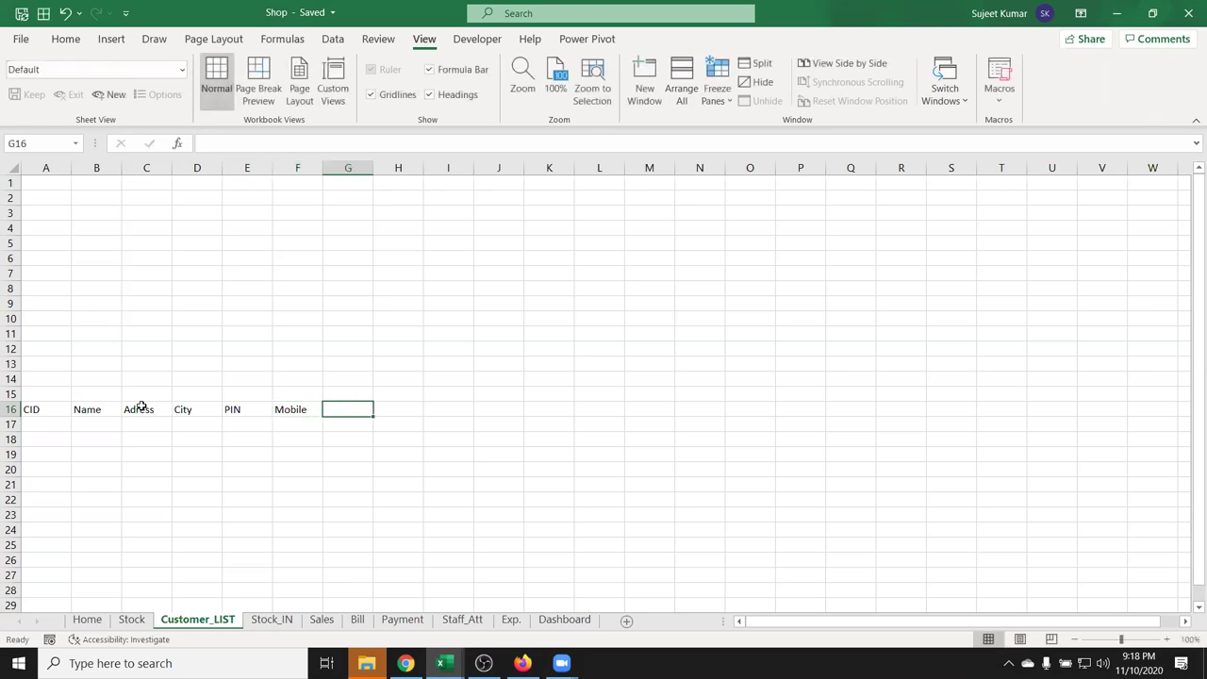
pyautogui.press('Left')
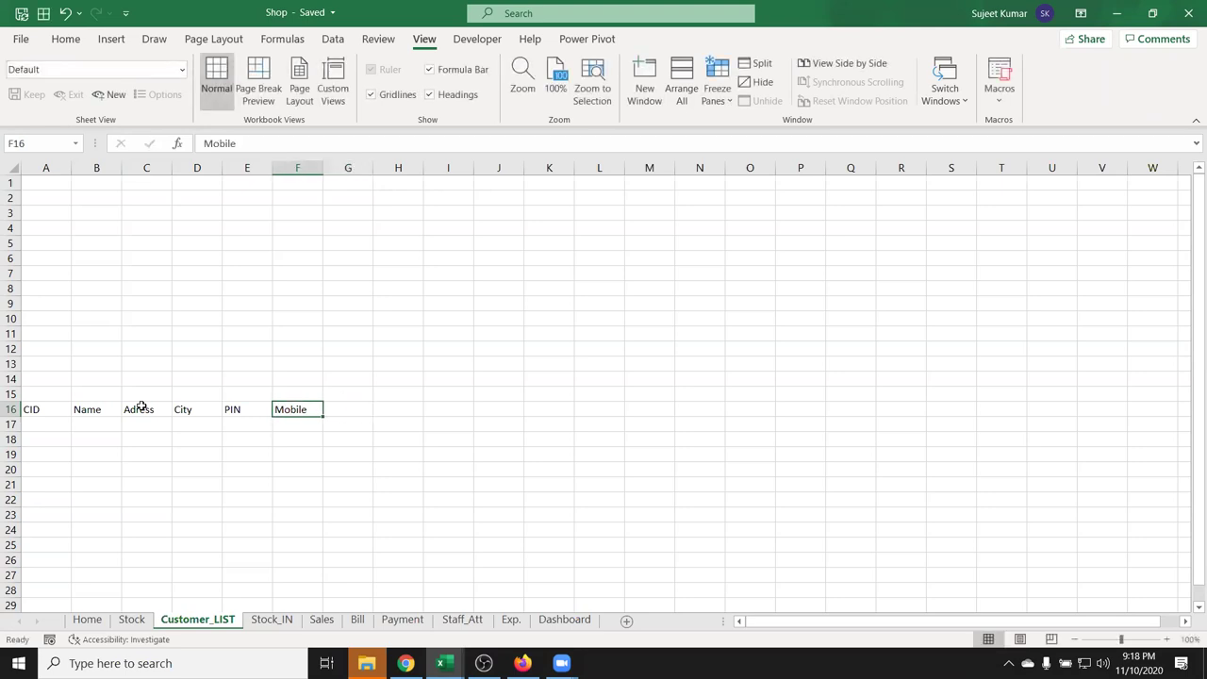
pyautogui.hotkey('ctrl', 'shift', 'Left')
pyautogui.press('Right')
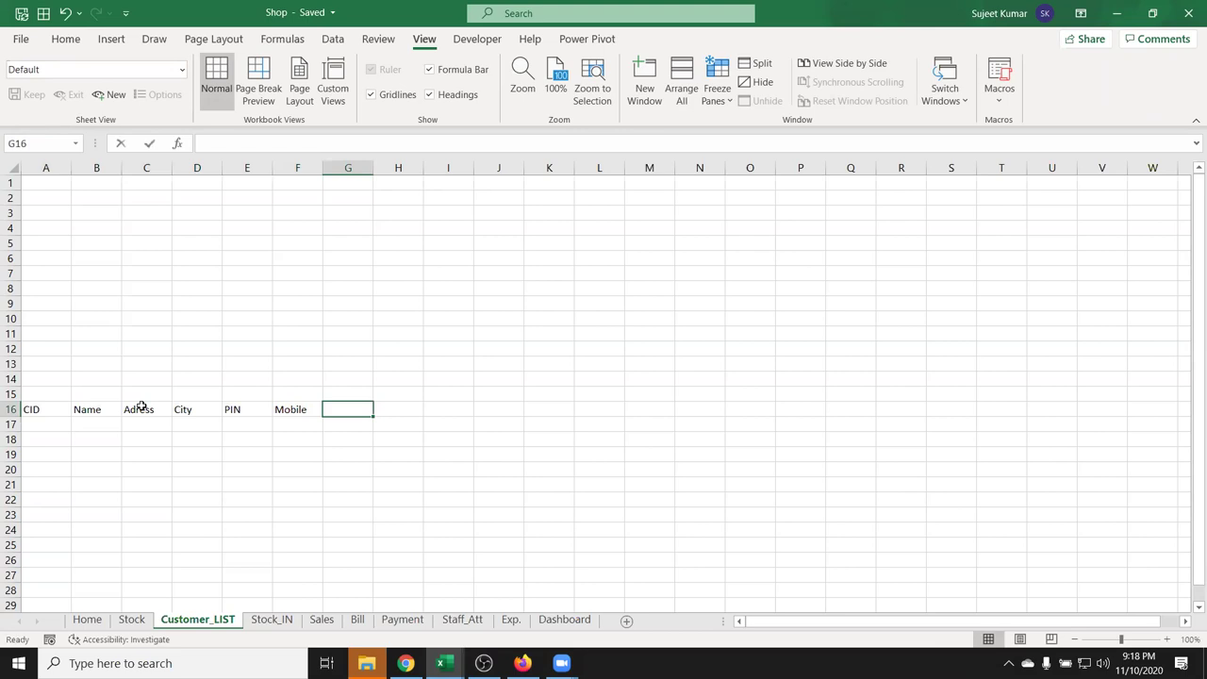
# Add the Buy and Return headings in G16 and H16
pyautogui.write('Buy')
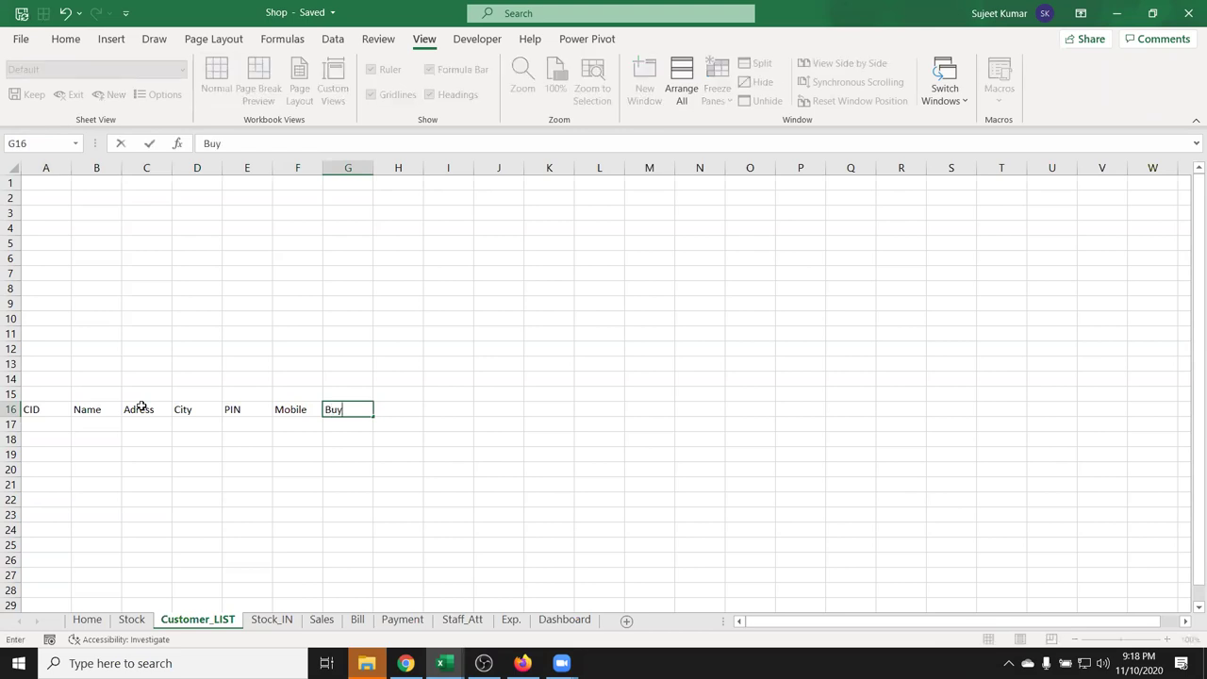
pyautogui.press('Tab')
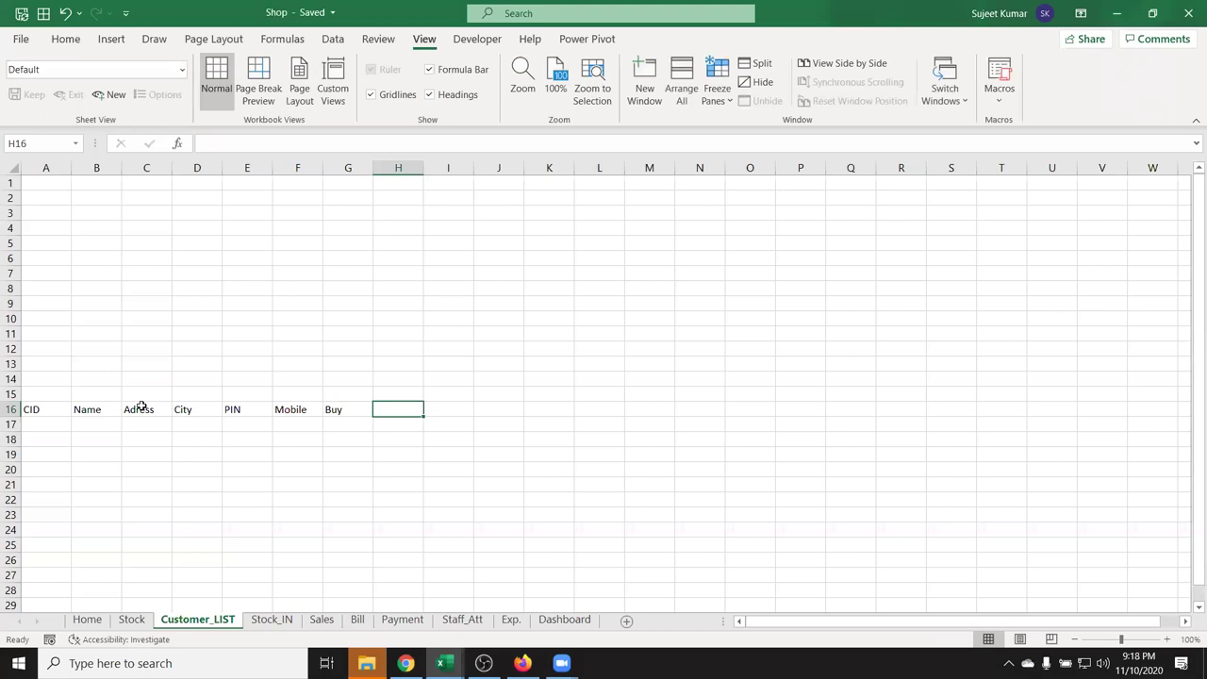
pyautogui.write('Return')
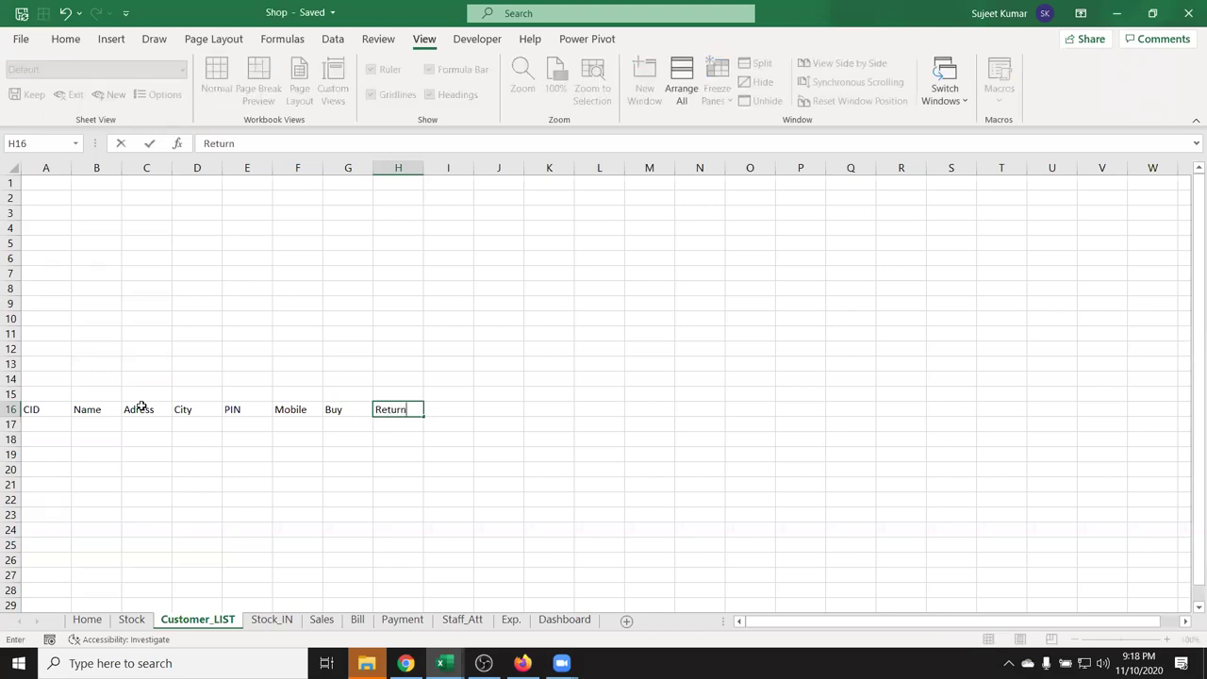
pyautogui.press('Tab')
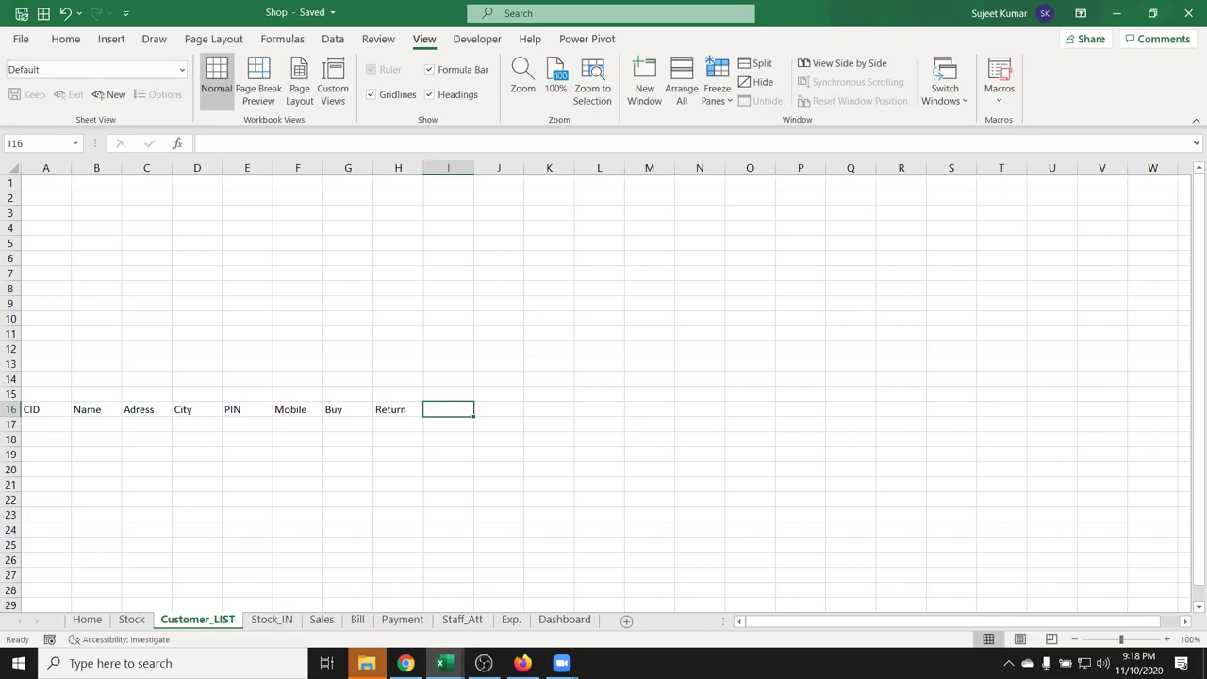
pyautogui.click(402, 411)
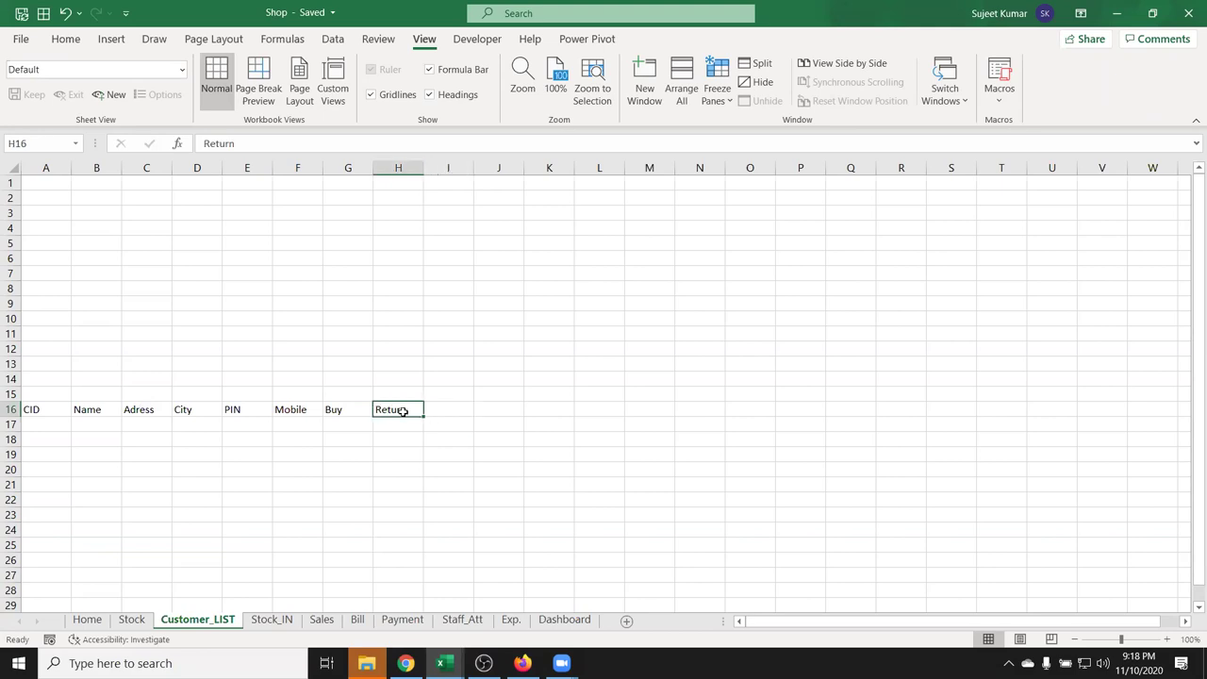
pyautogui.click(440, 410)
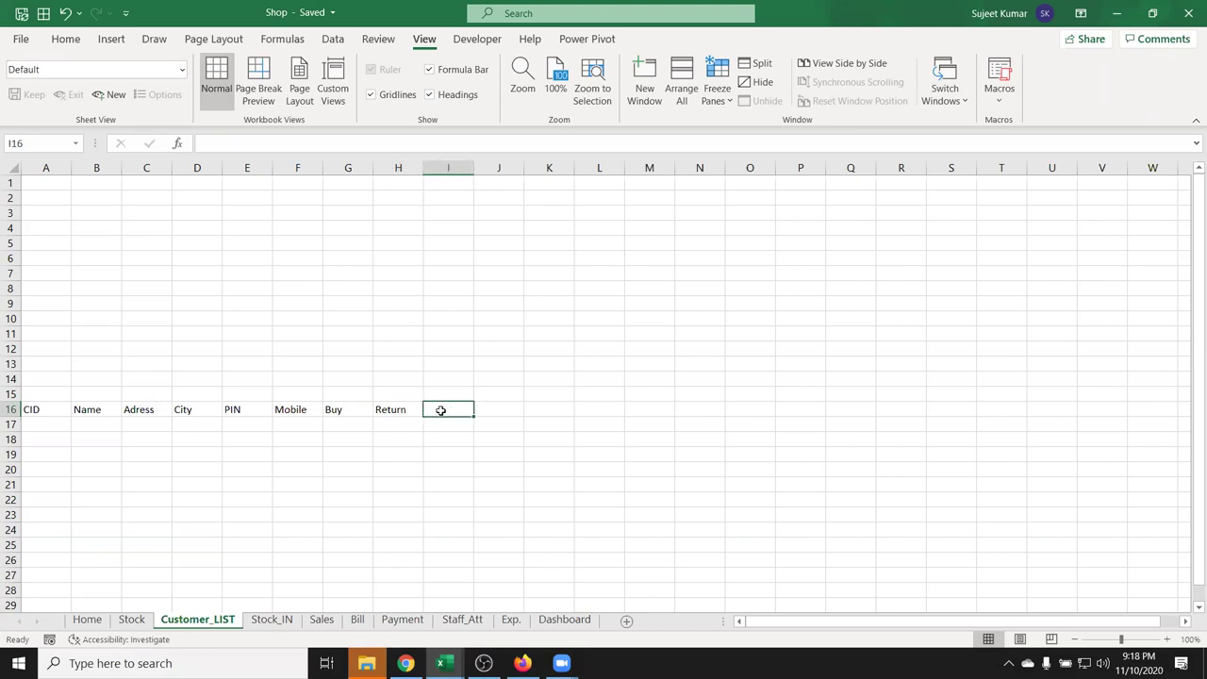
# Add the Amt and Payment headings in I16 and J16
pyautogui.write('Amt')
pyautogui.press('Tab')
pyautogui.write('Pay')
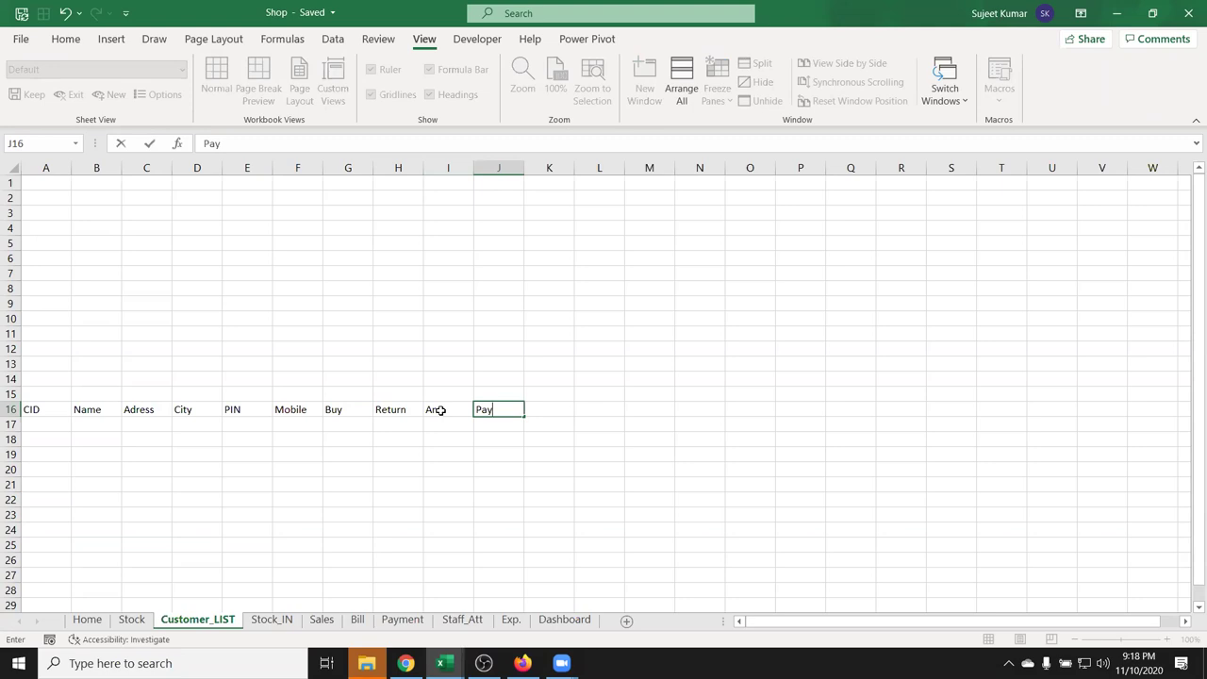
pyautogui.write('ment')
pyautogui.press('Return')
pyautogui.press('Up')
pyautogui.press('Right')
pyautogui.press('Right')
pyautogui.press('Left')
pyautogui.press('Down')
pyautogui.press('Left')
pyautogui.press('Left')
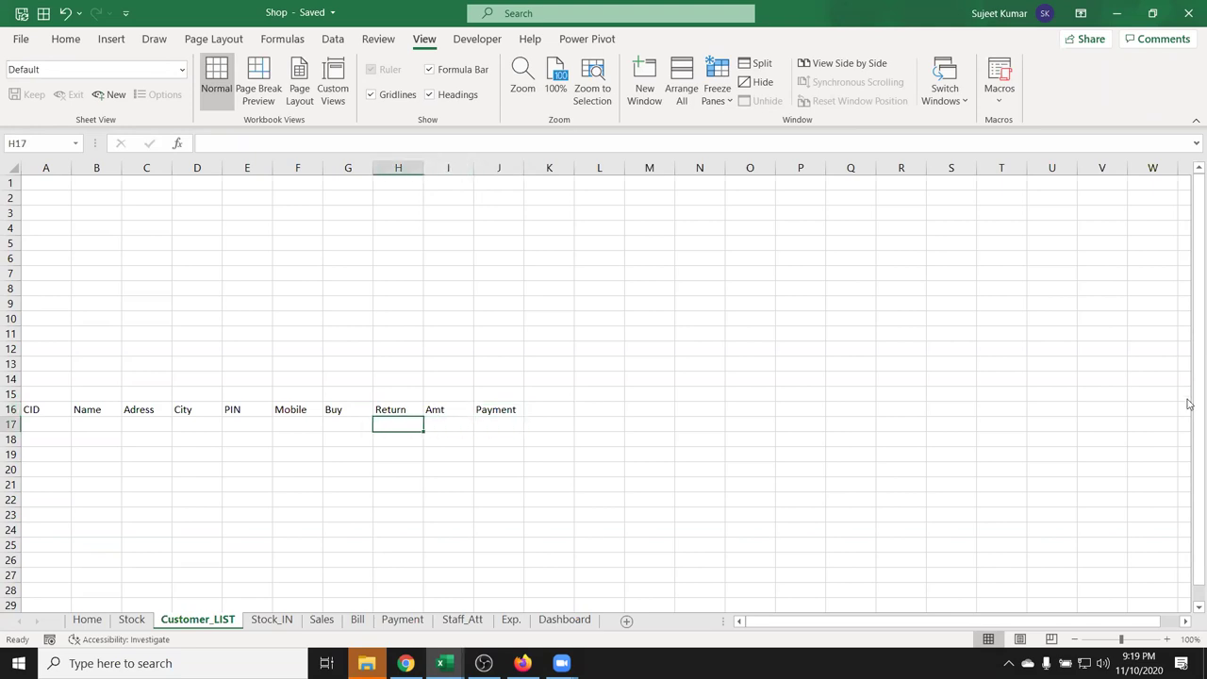
pyautogui.press('Left')
# Enter test values 5000, 0 and 5000 in G17:I17
pyautogui.write('5000')
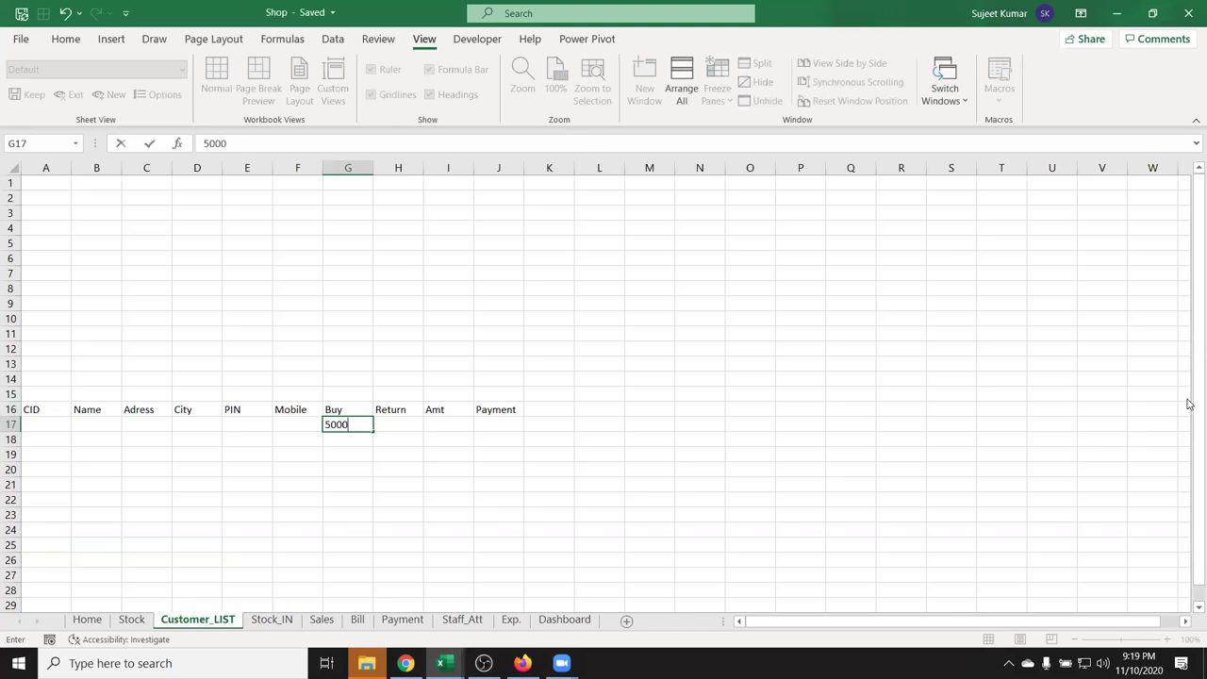
pyautogui.press('Tab')
pyautogui.write('0')
pyautogui.press('Tab')
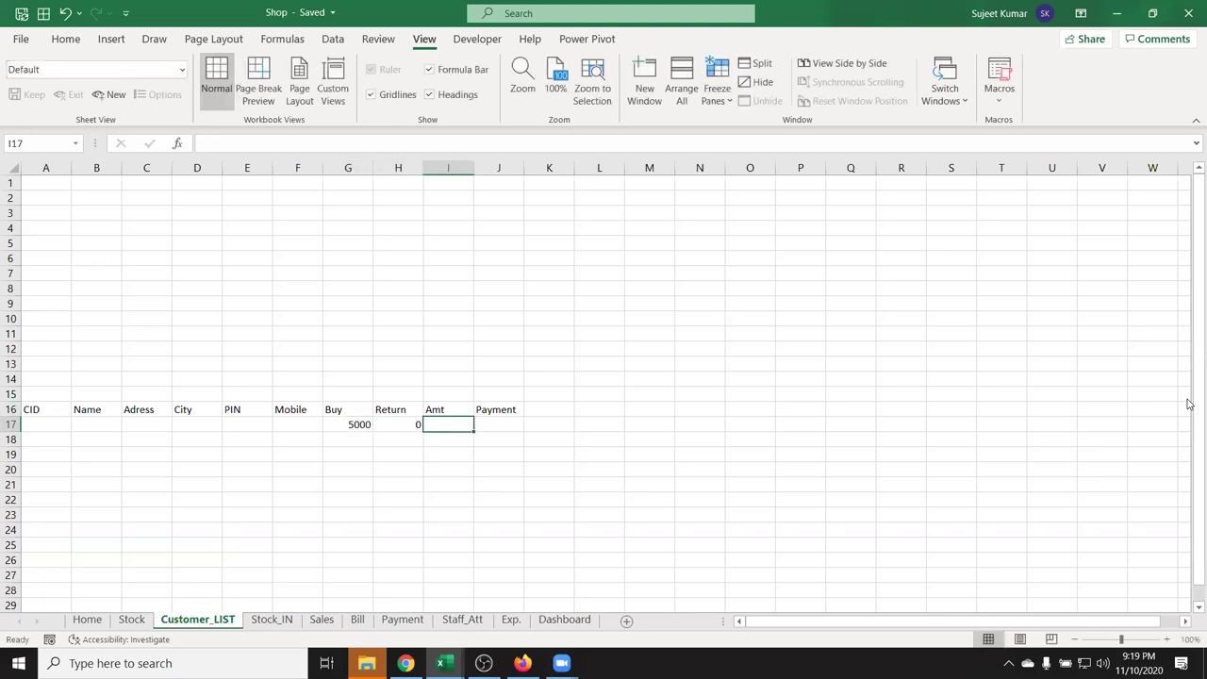
pyautogui.write('5000')
pyautogui.press('Return')
# Add a Due heading in K16 after Payment
pyautogui.press('Up')
pyautogui.press('Right')
pyautogui.press('Up')
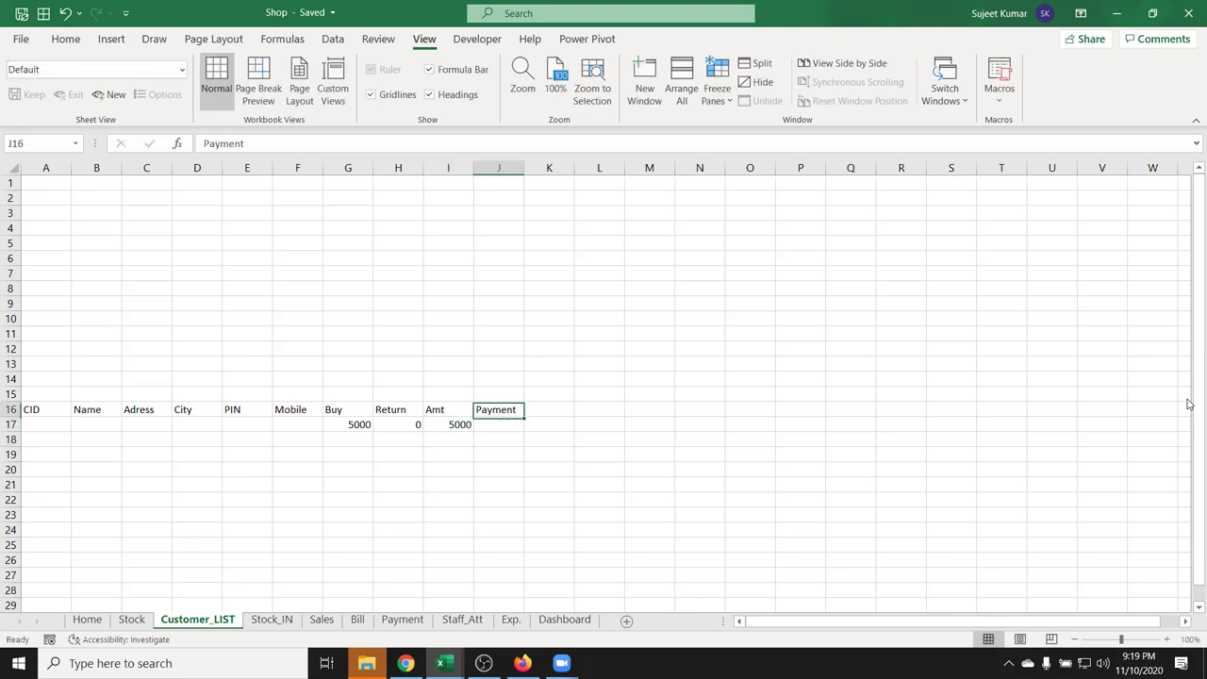
pyautogui.press('Right')
pyautogui.write('Due')
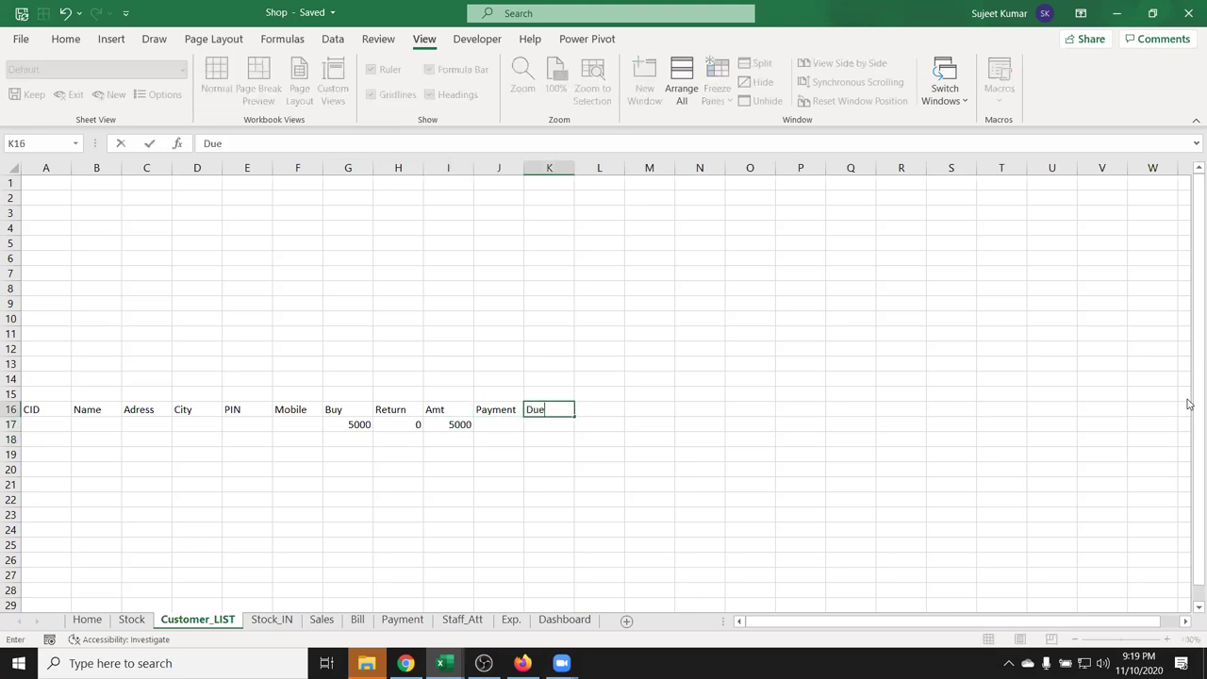
pyautogui.press('Return')
# Clear the test values from G17:I17
pyautogui.press('Left')
pyautogui.press('Left')
pyautogui.press('Left')
pyautogui.press('Left')
pyautogui.hotkey('shift', 'Right')
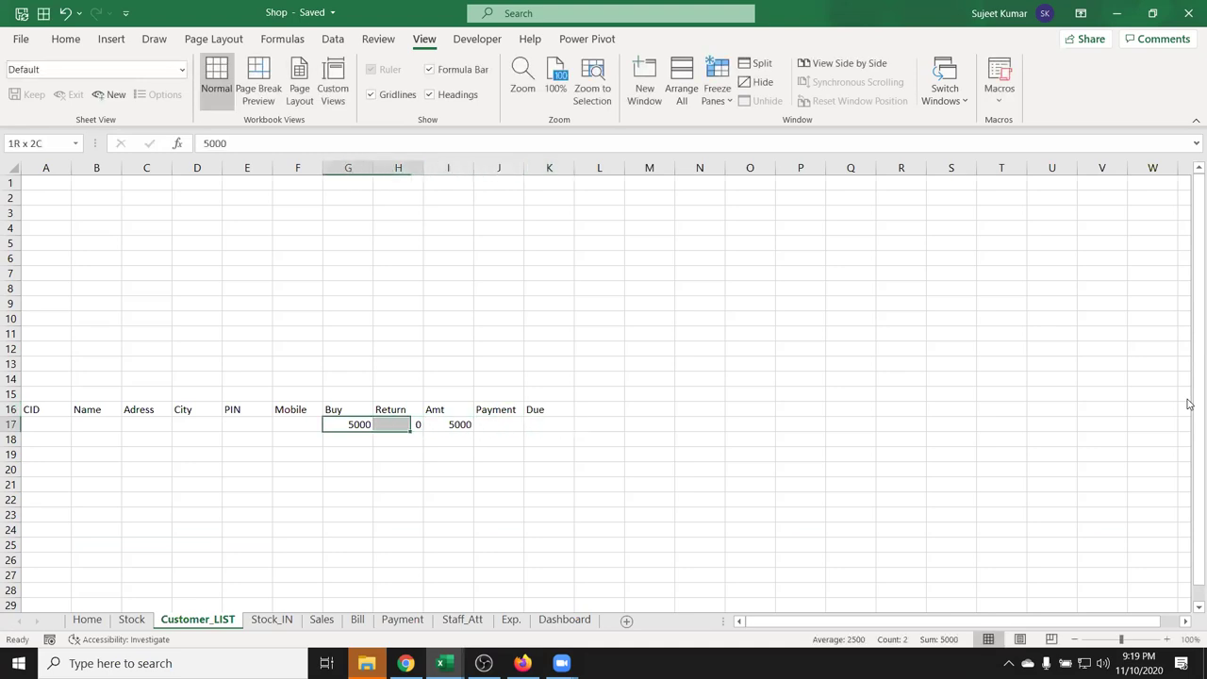
pyautogui.hotkey('shift', 'Right')
pyautogui.press('Delete')
pyautogui.press('Up')
pyautogui.press('Right')
pyautogui.press('Right')
pyautogui.press('Right')
pyautogui.press('Left')
pyautogui.press('Left')
pyautogui.press('Right')
pyautogui.press('Right')
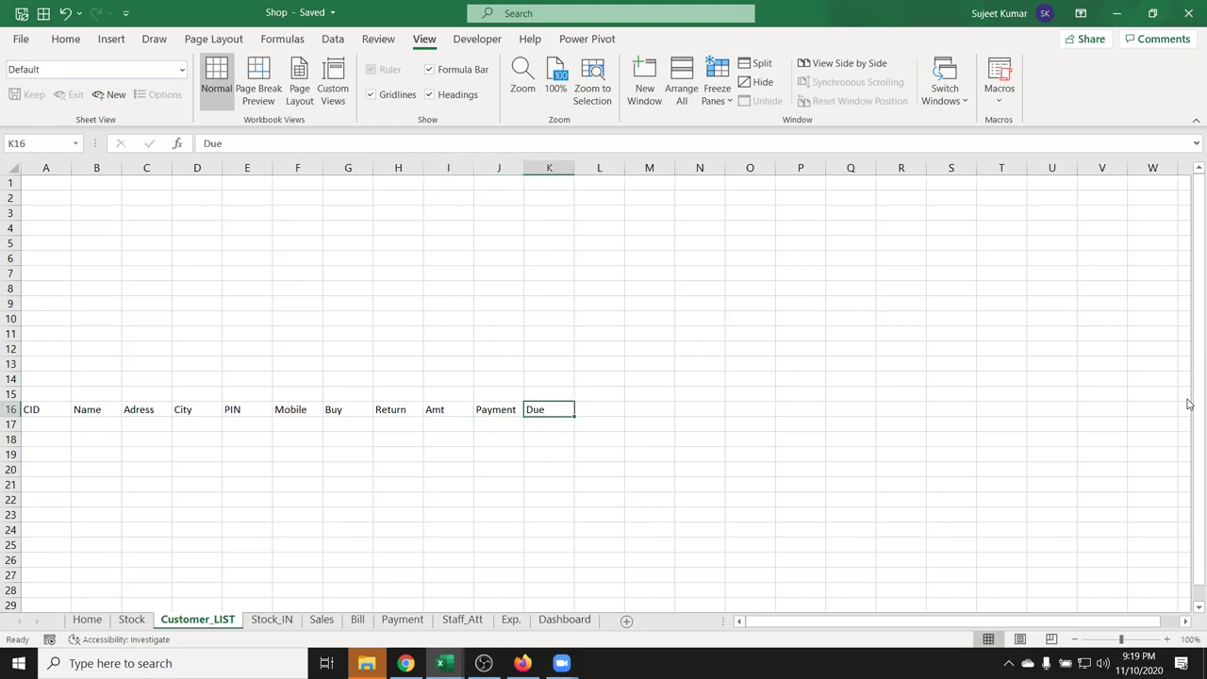
pyautogui.press('Left')
pyautogui.press('Left')
pyautogui.press('Left')
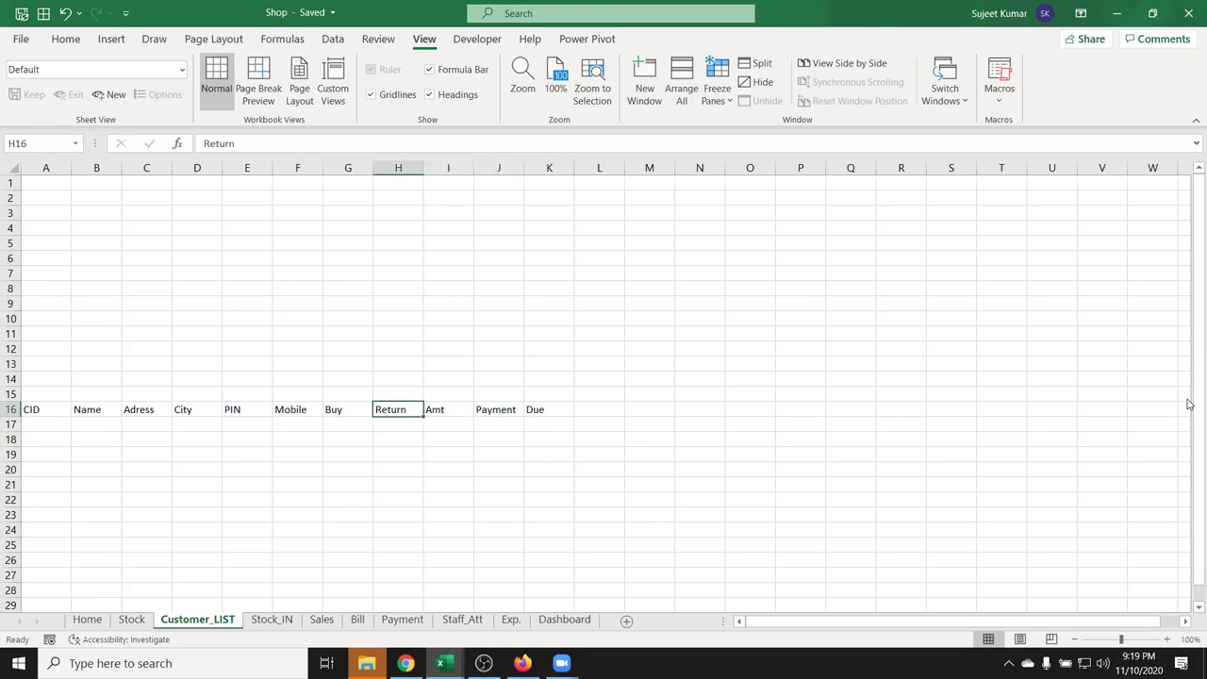
pyautogui.press('Left')
pyautogui.press('Left')
pyautogui.press('Left')
pyautogui.press('Left')
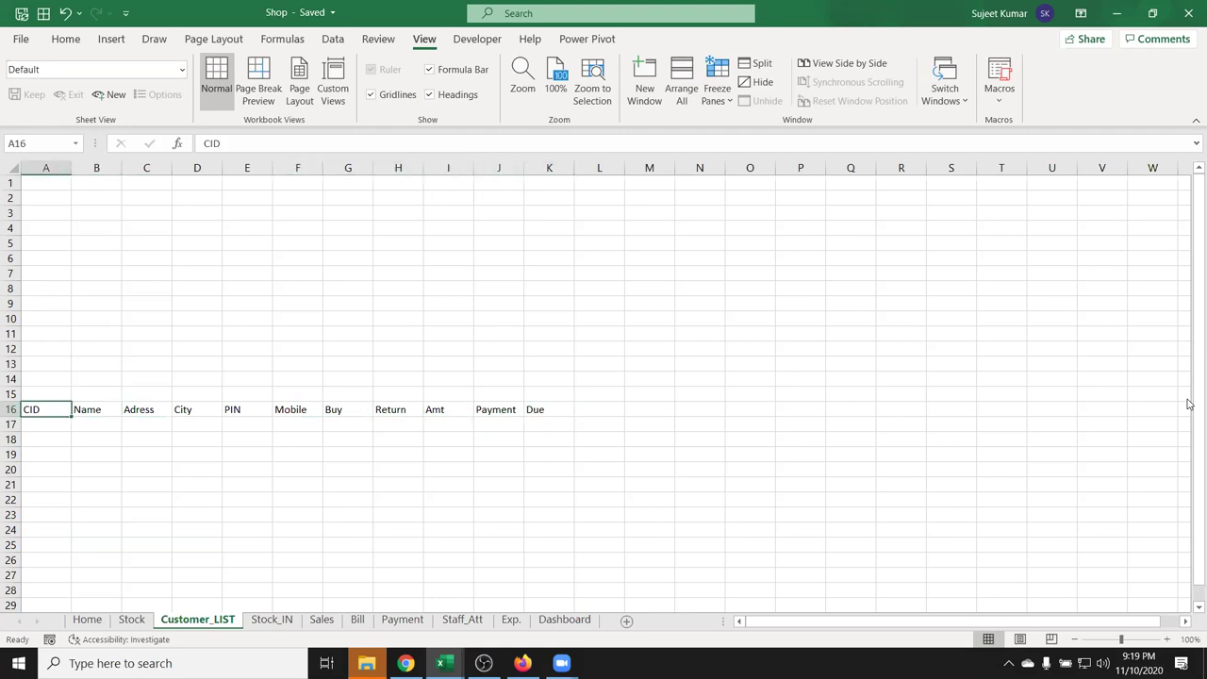
# Fill the Buy through Due headings (G16:K16) green
pyautogui.click(346, 410)
pyautogui.moveTo(346, 409); pyautogui.dragTo(534, 453)
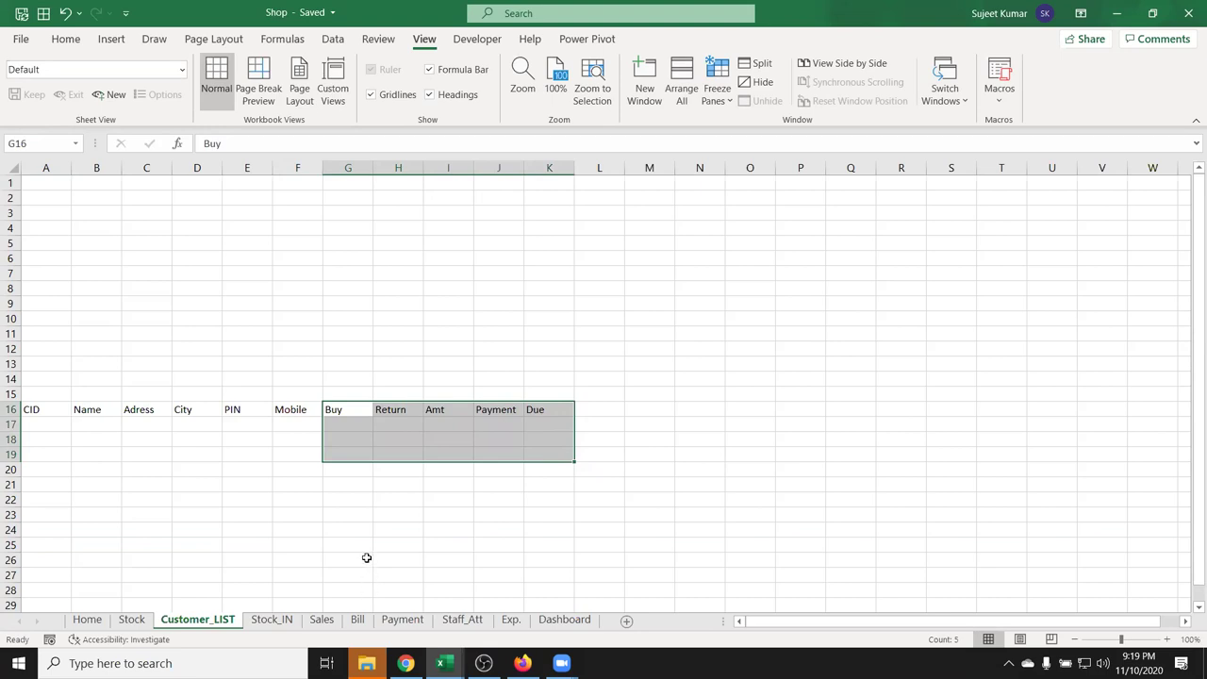
pyautogui.moveTo(347, 415); pyautogui.dragTo(564, 411)
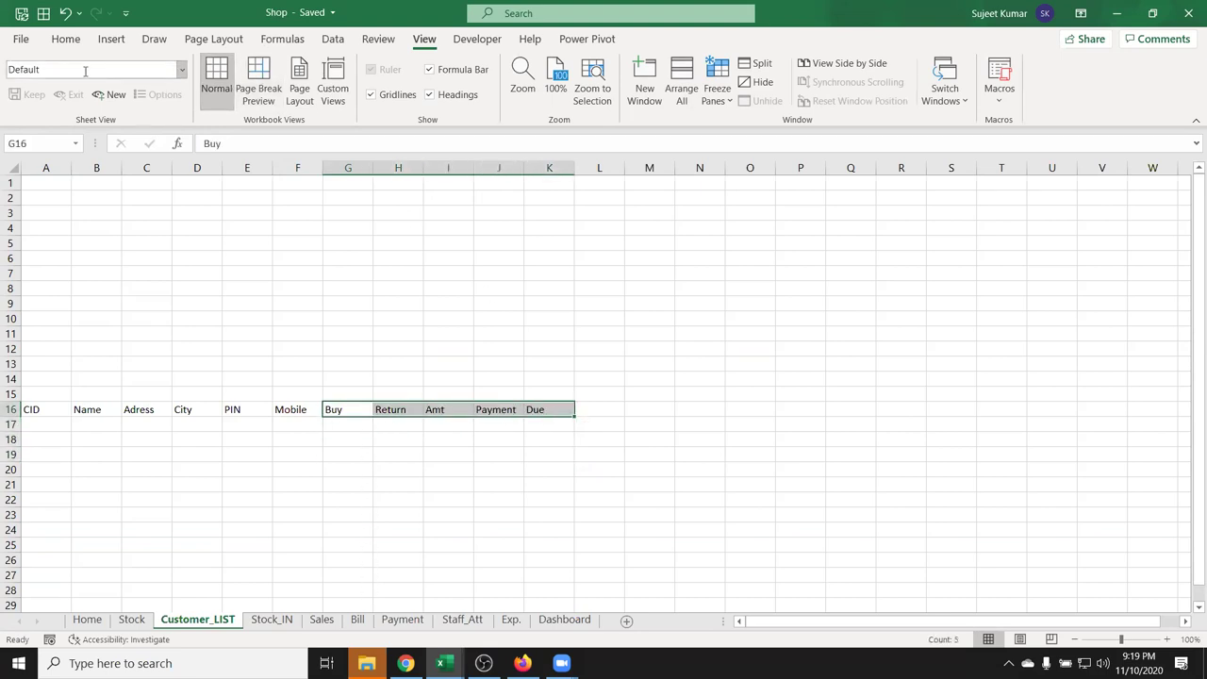
pyautogui.click(65, 38)
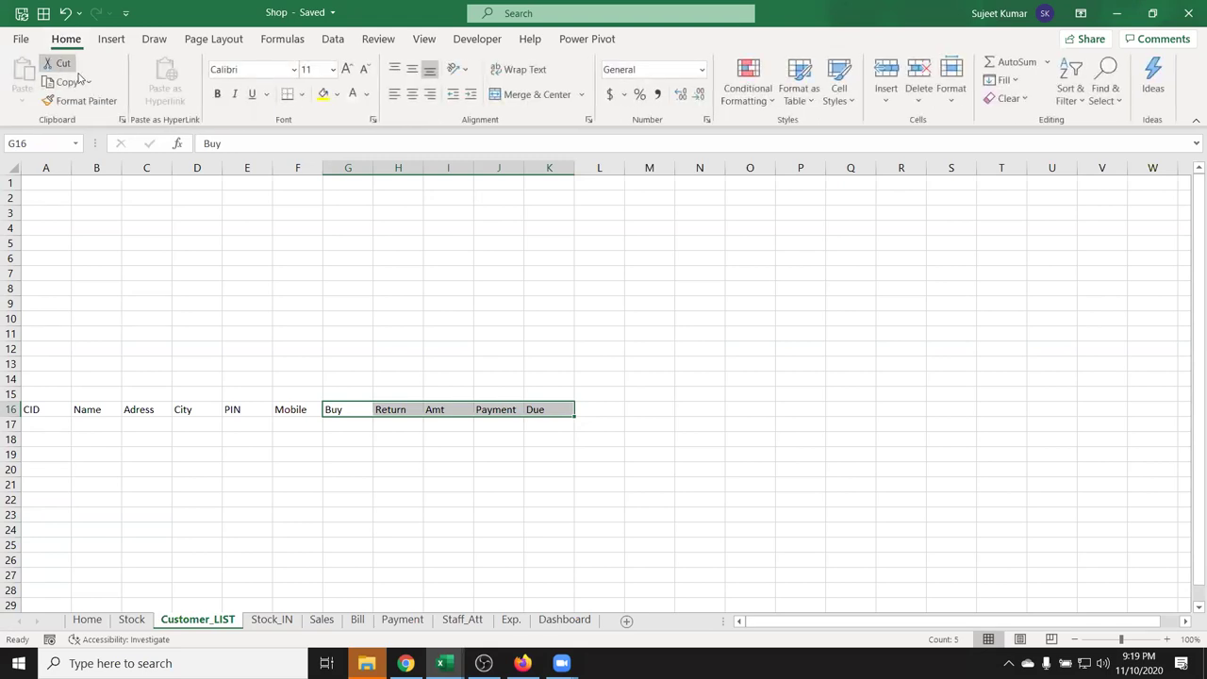
pyautogui.click(337, 94)
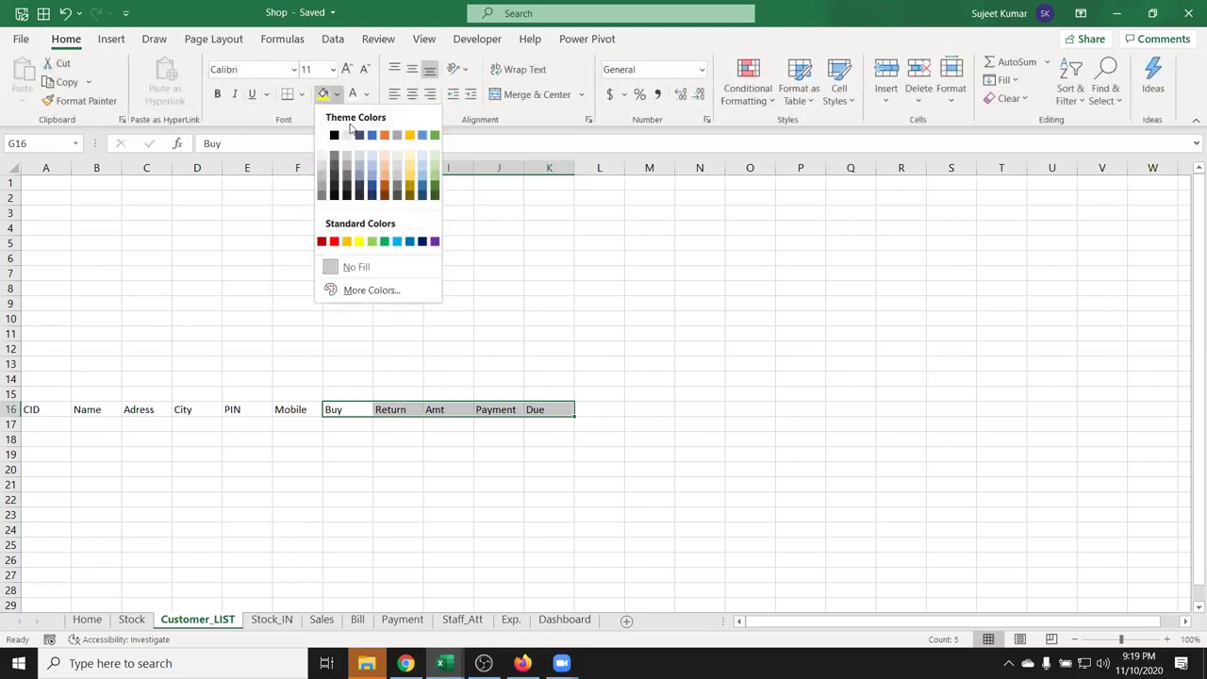
pyautogui.click(384, 242)
# Fill the CID through Mobile headings (A16:F16) blue
pyautogui.moveTo(38, 409); pyautogui.dragTo(287, 408)
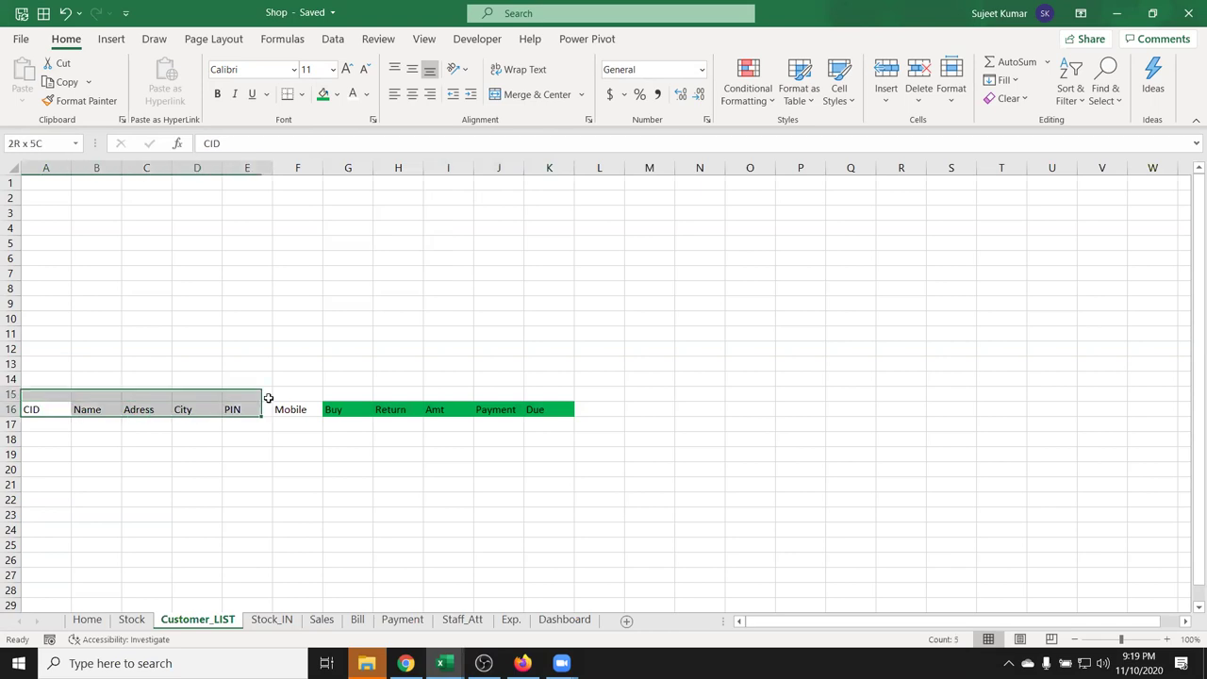
pyautogui.click(337, 94)
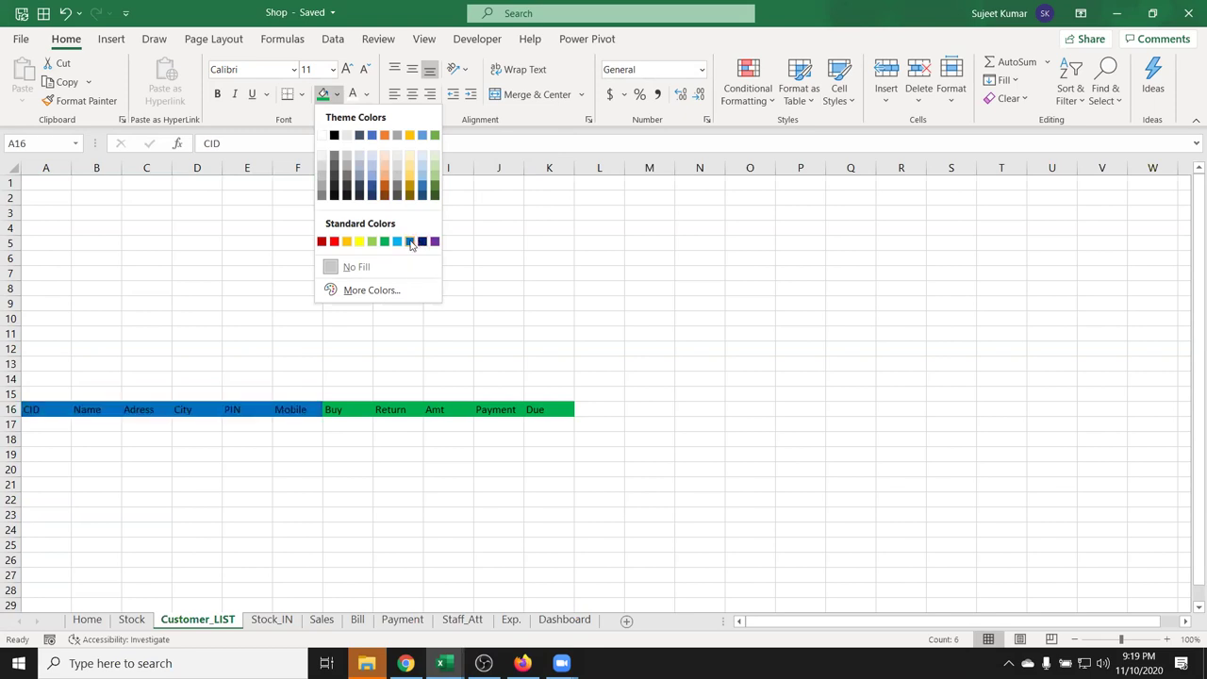
pyautogui.click(410, 244)
pyautogui.click(320, 348)
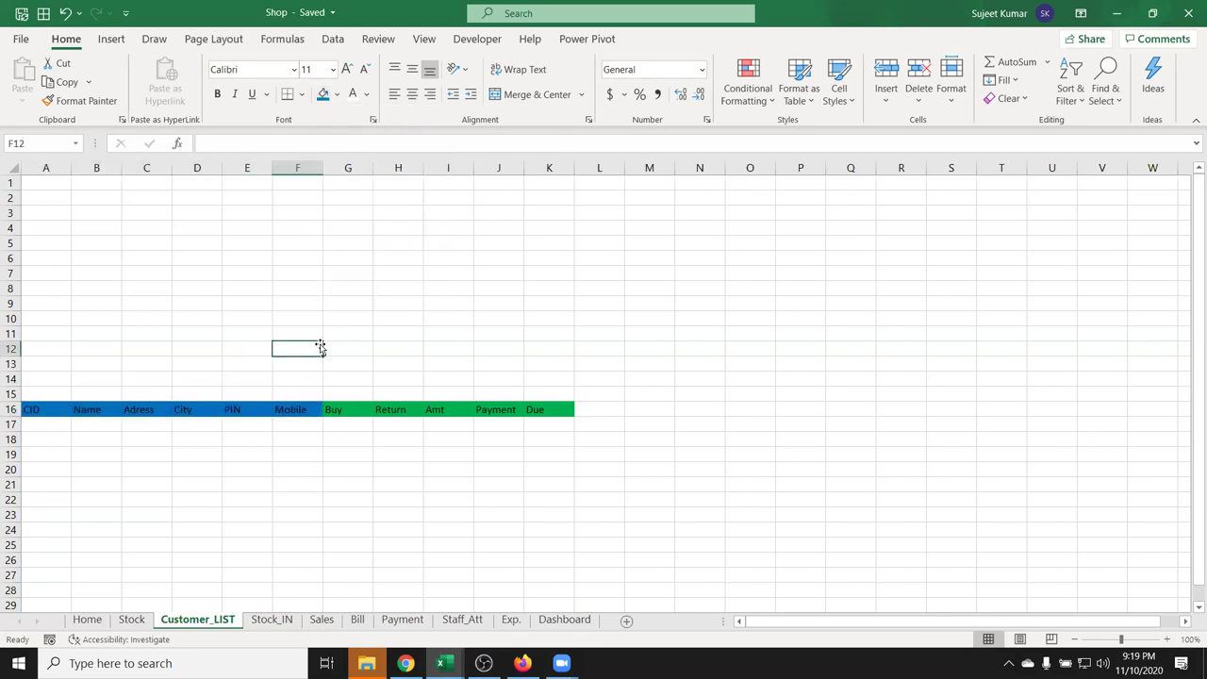
# Copy the blue CID, Name, Adress, City, PIN and Mobile headings from A16:F16 into row 1
pyautogui.moveTo(43, 406); pyautogui.dragTo(283, 405)
pyautogui.hotkey('ctrl', 'c')
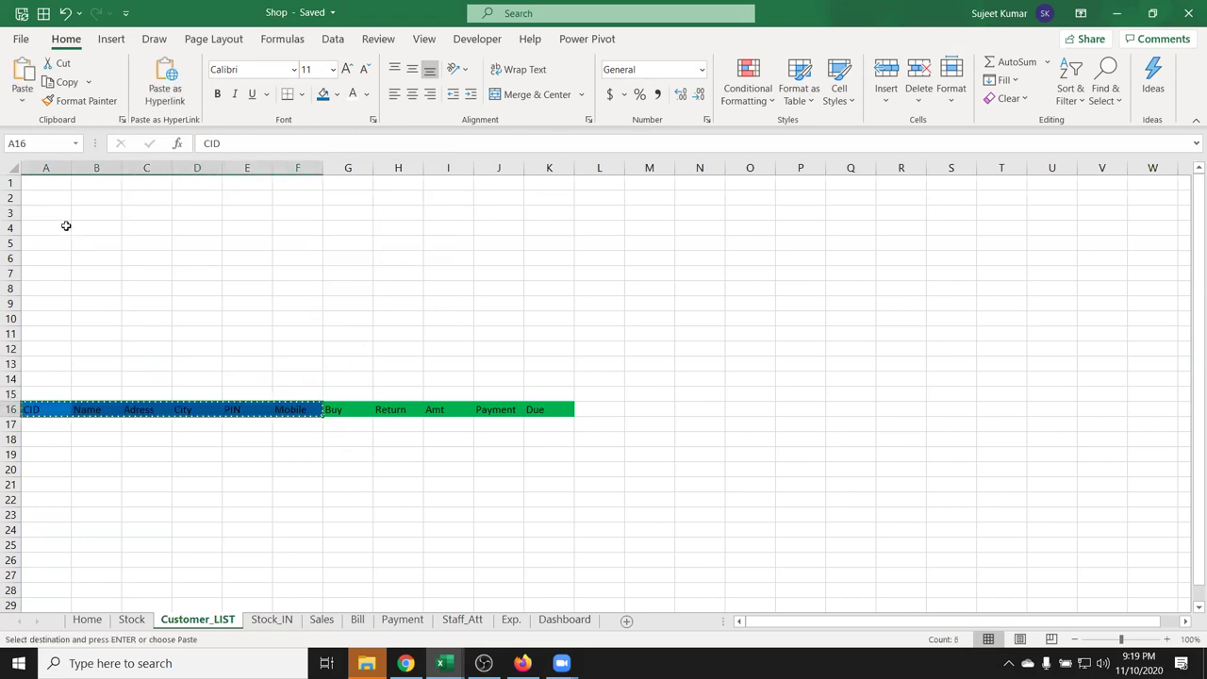
pyautogui.click(49, 184)
pyautogui.hotkey('ctrl', 'v')
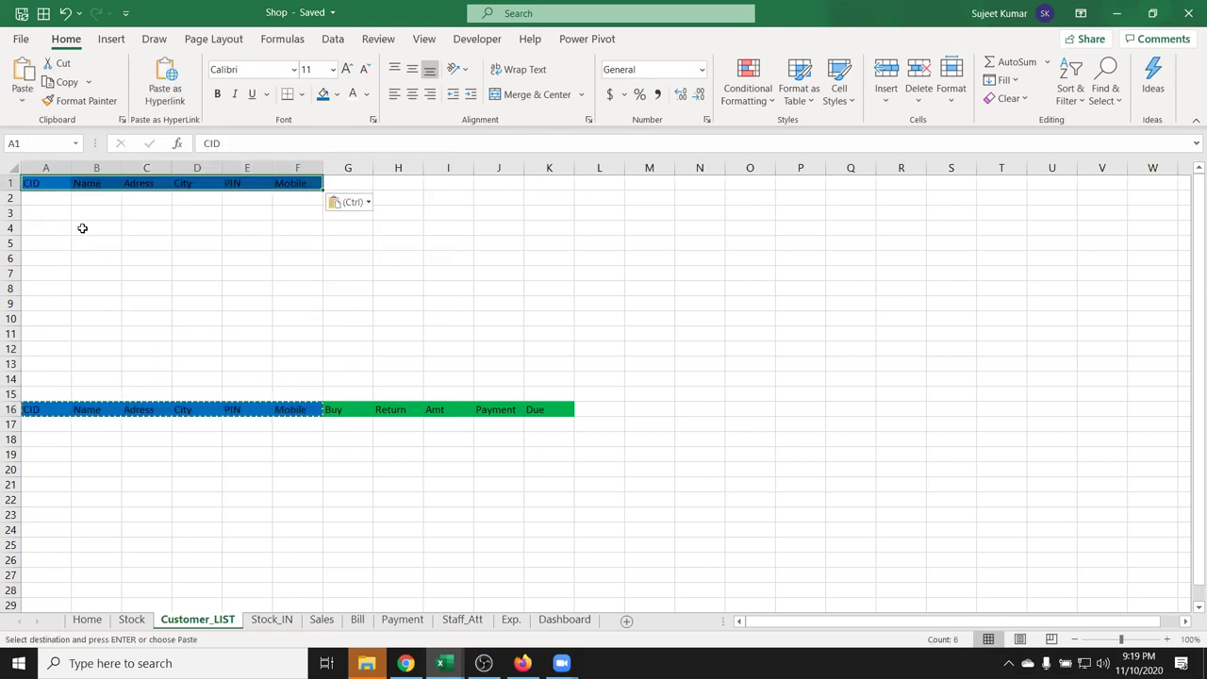
pyautogui.press('Escape')
pyautogui.click(238, 228)
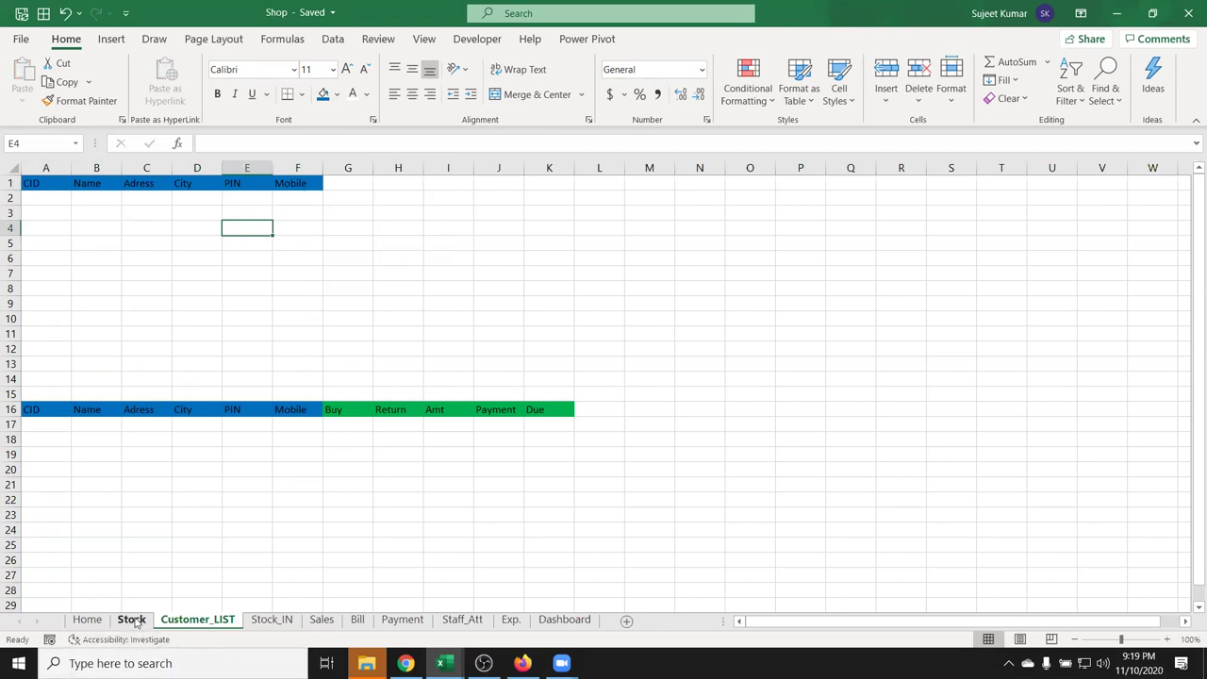
# Look over the Stock sheet and the Developer tab's insertable form controls without adding anything
pyautogui.click(131, 619)
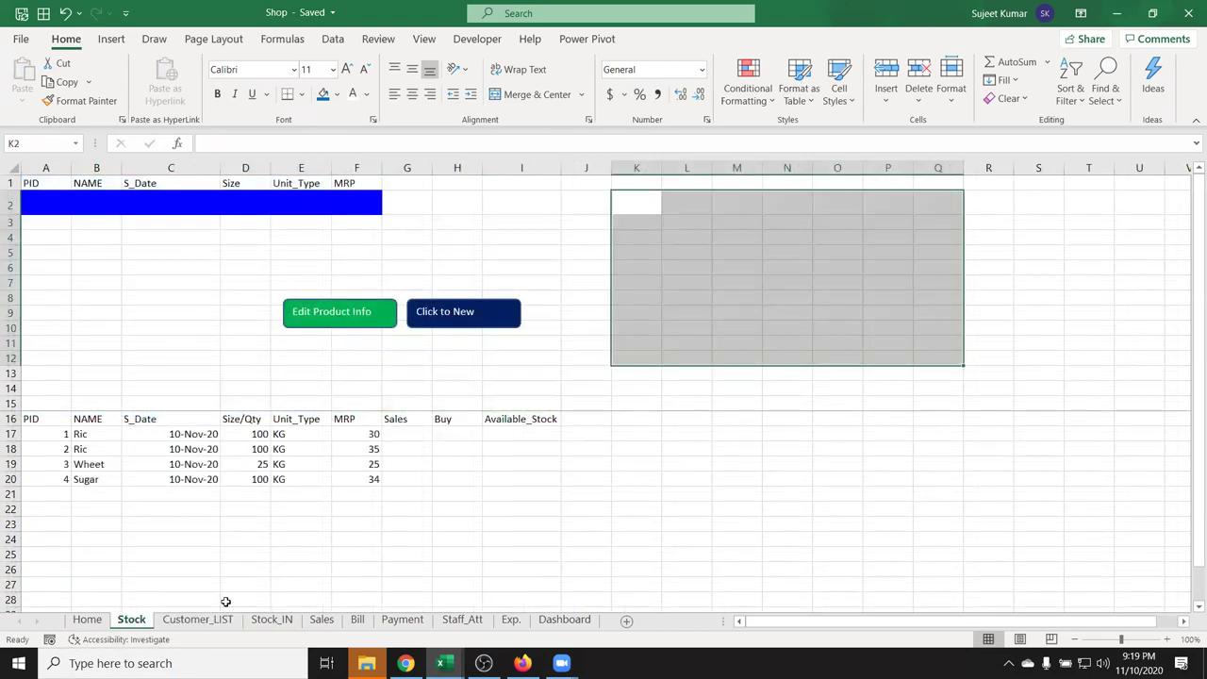
pyautogui.click(226, 619)
pyautogui.click(252, 302)
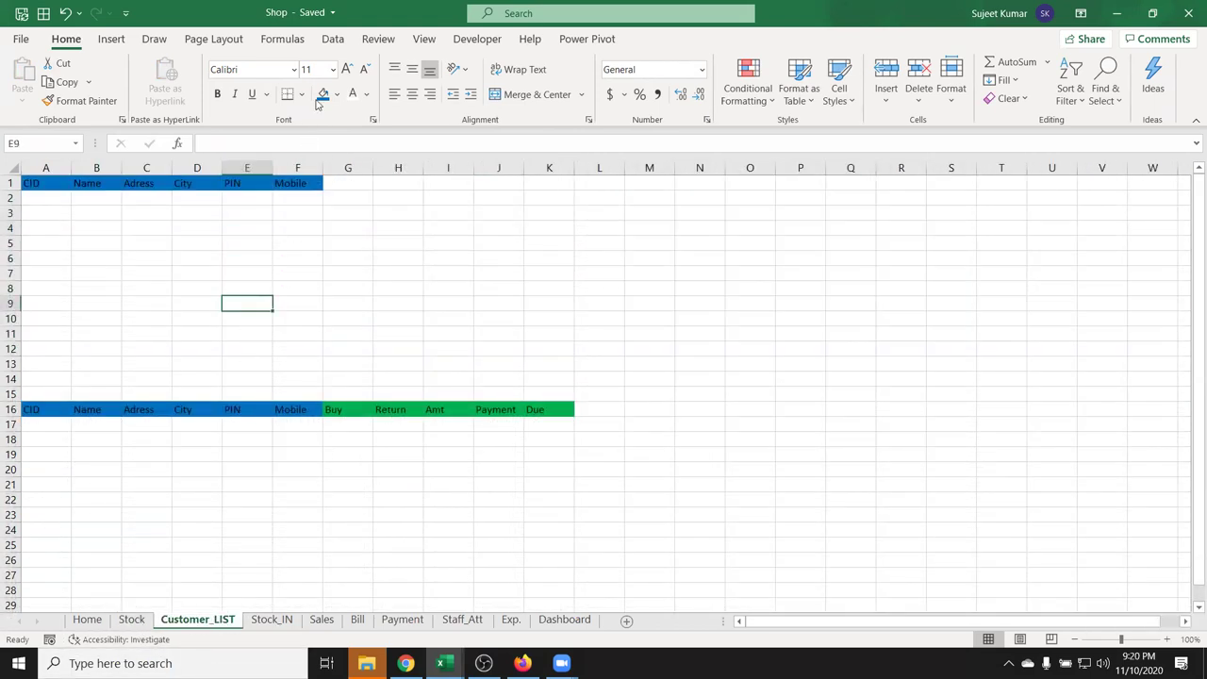
pyautogui.click(477, 39)
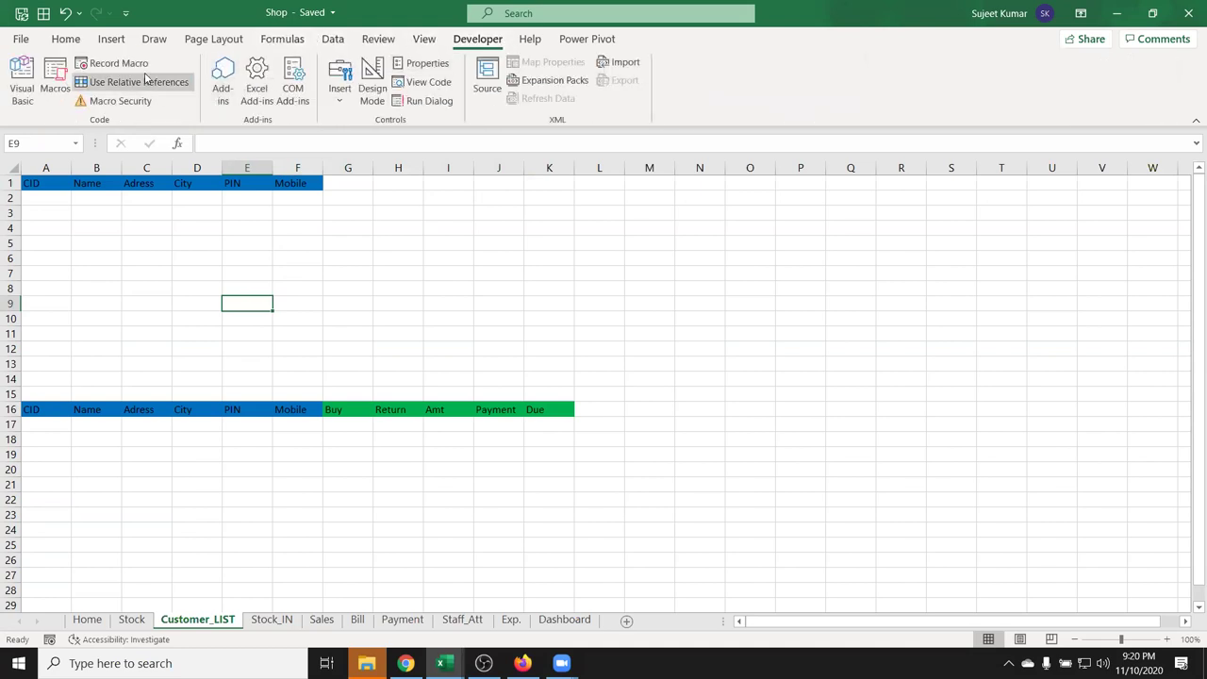
pyautogui.click(66, 39)
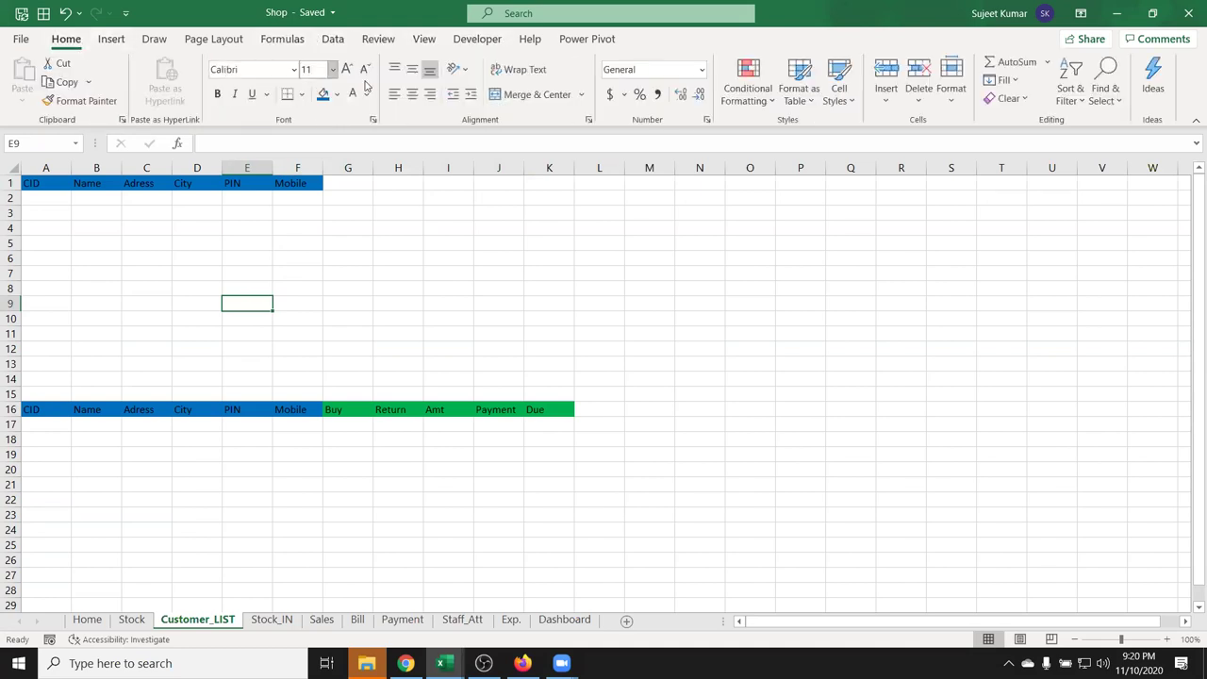
pyautogui.click(476, 39)
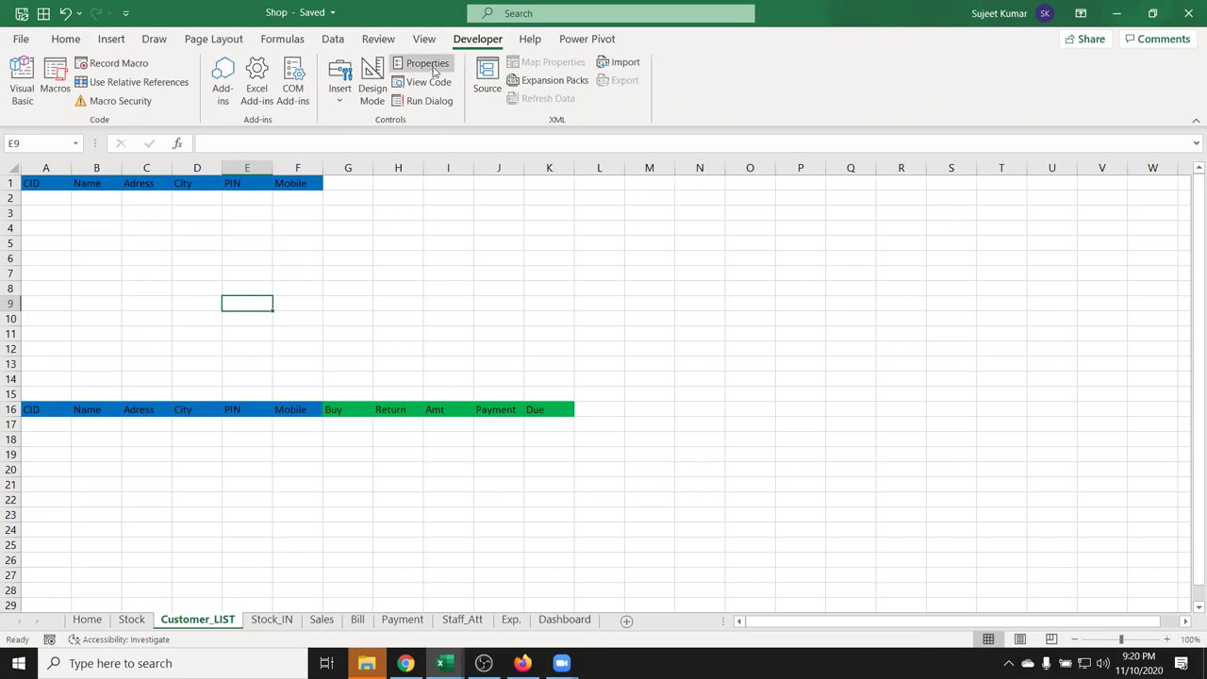
pyautogui.click(342, 105)
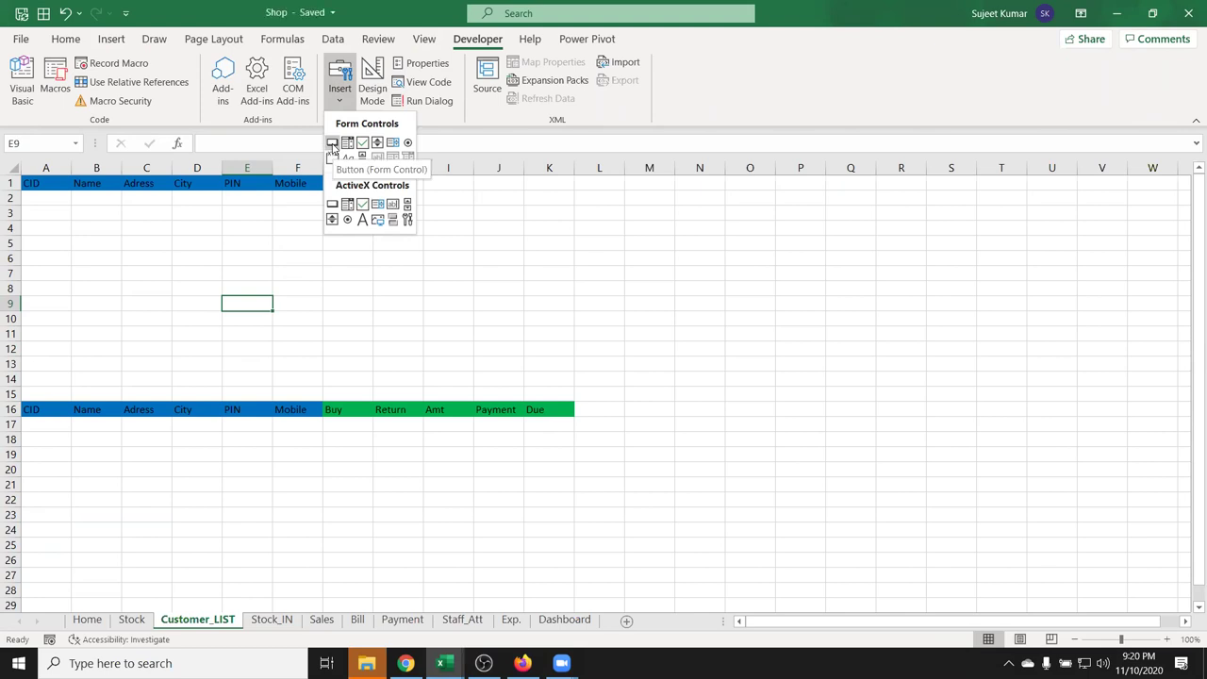
pyautogui.click(255, 280)
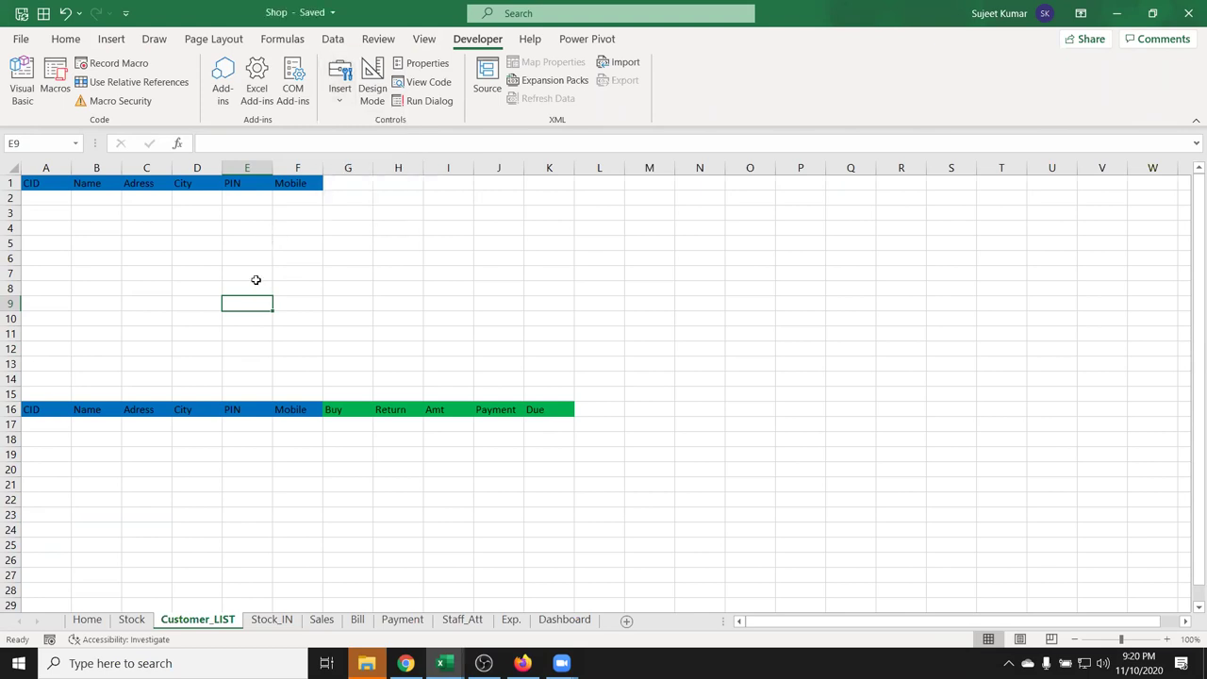
# Compare the Stock sheet's buttons, return to cell G8 on Customer_LIST, and switch windows
pyautogui.click(340, 290)
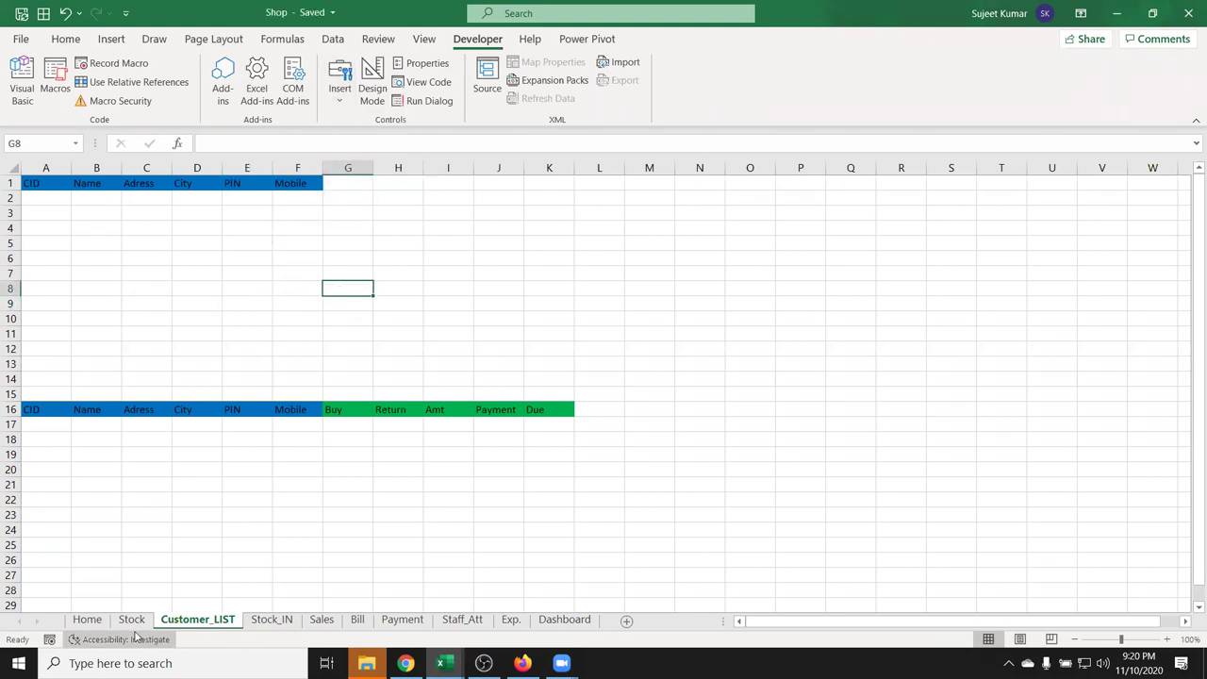
pyautogui.click(131, 619)
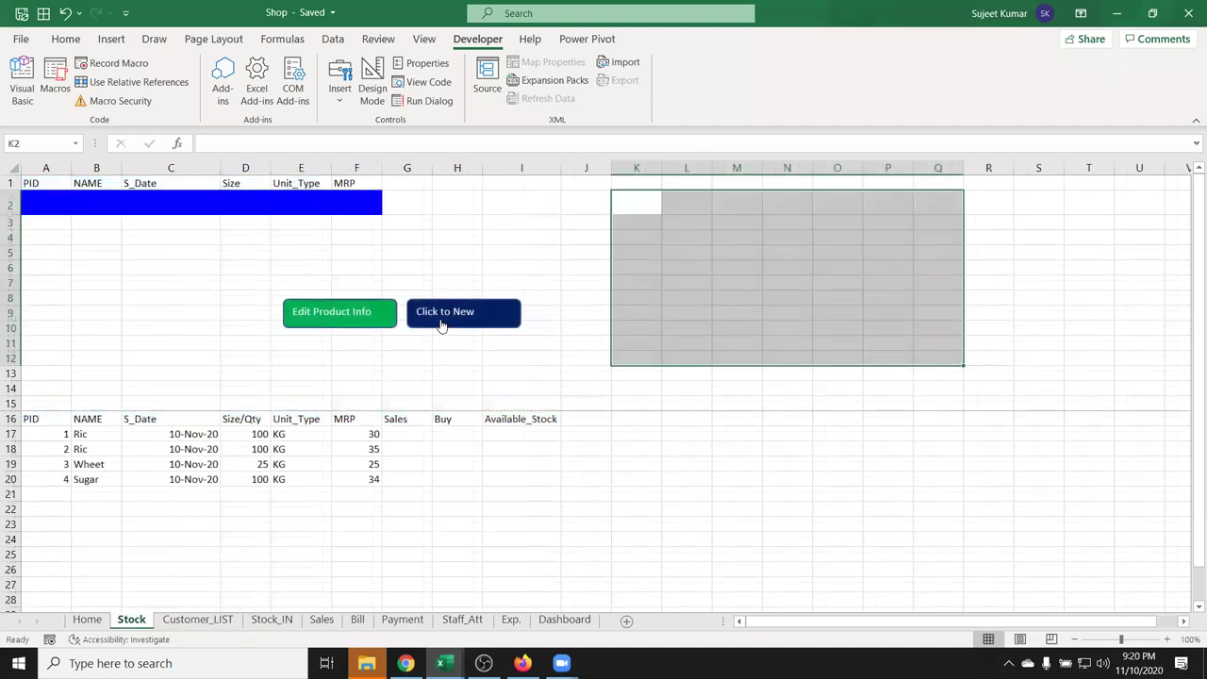
pyautogui.click(197, 619)
pyautogui.click(343, 318)
pyautogui.press('Up')
pyautogui.press('Up')
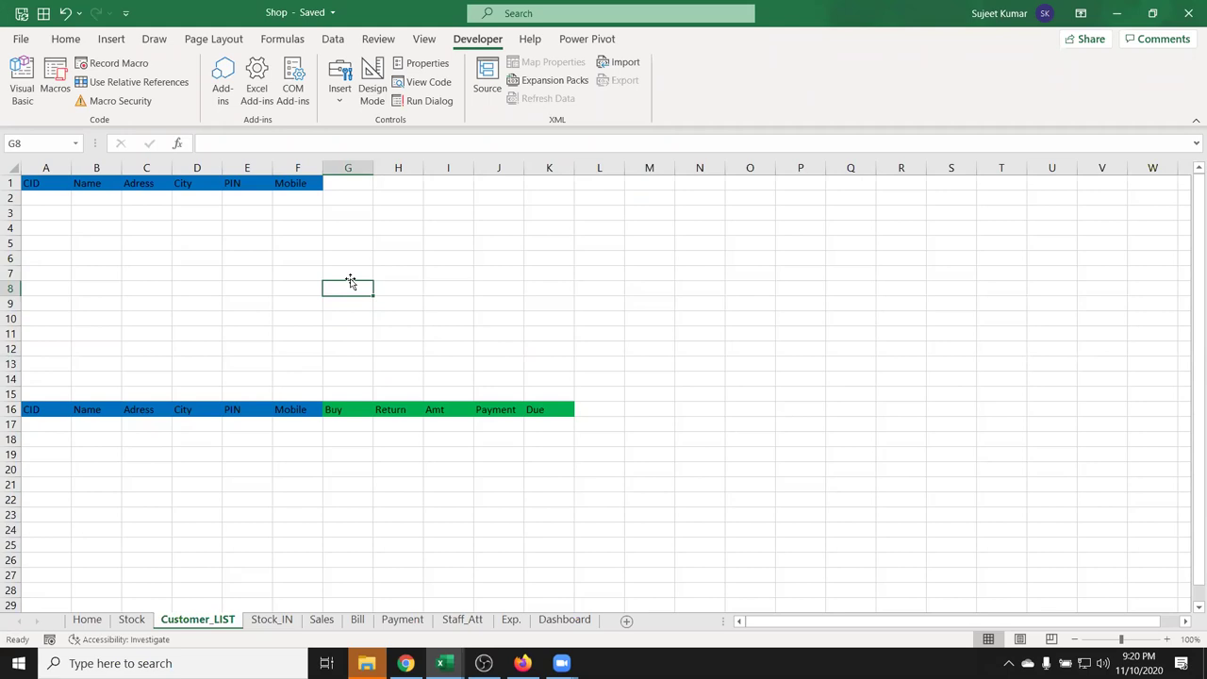
pyautogui.hotkey('alt', 'Tab')
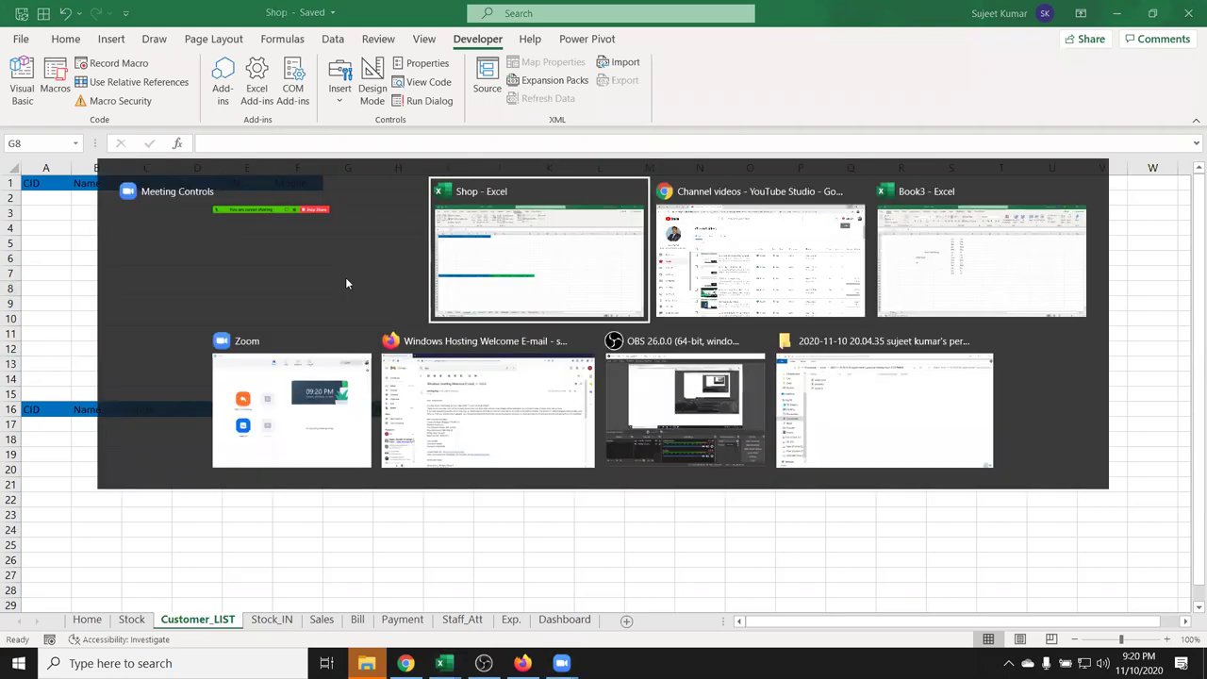
# Browse the Macro1 code and project modules, then open Module1's code
pyautogui.click(22, 80)
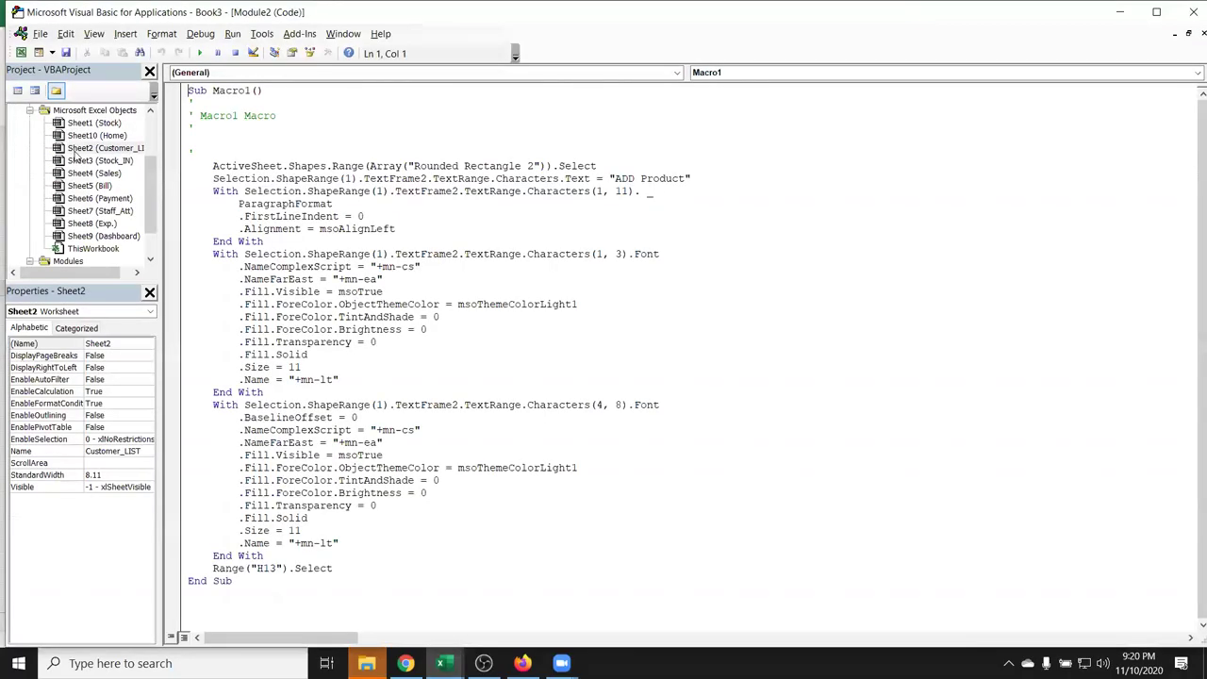
pyautogui.click(247, 608)
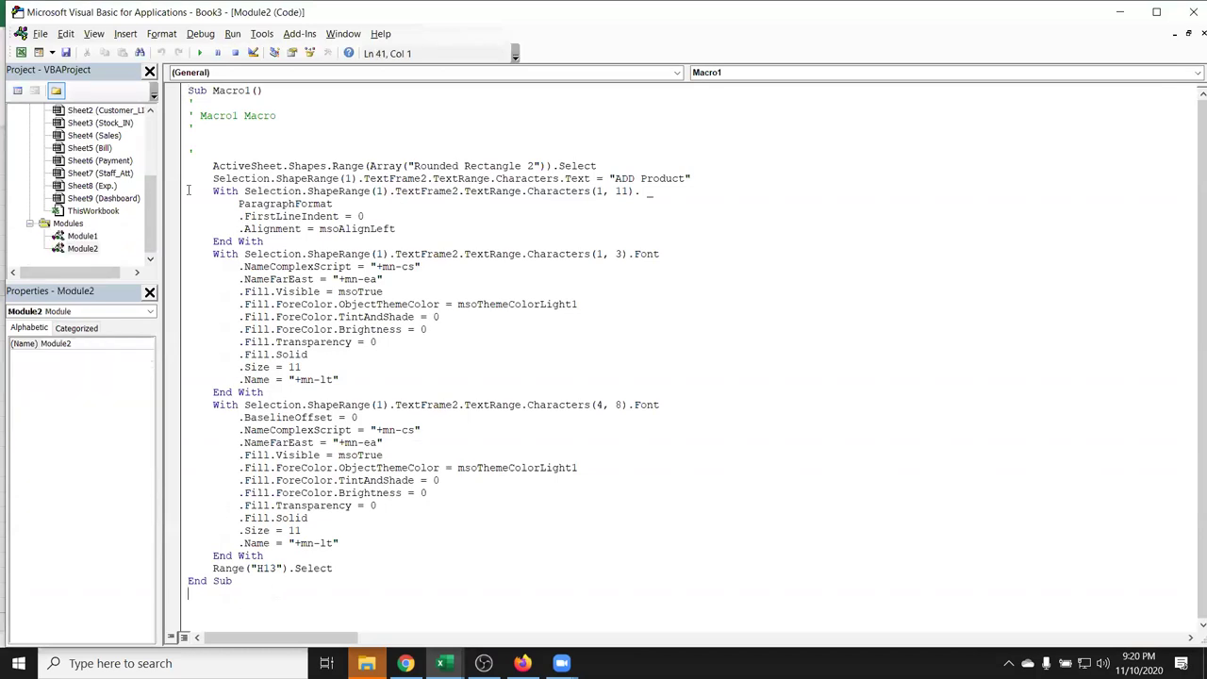
pyautogui.click(89, 247)
pyautogui.click(86, 239)
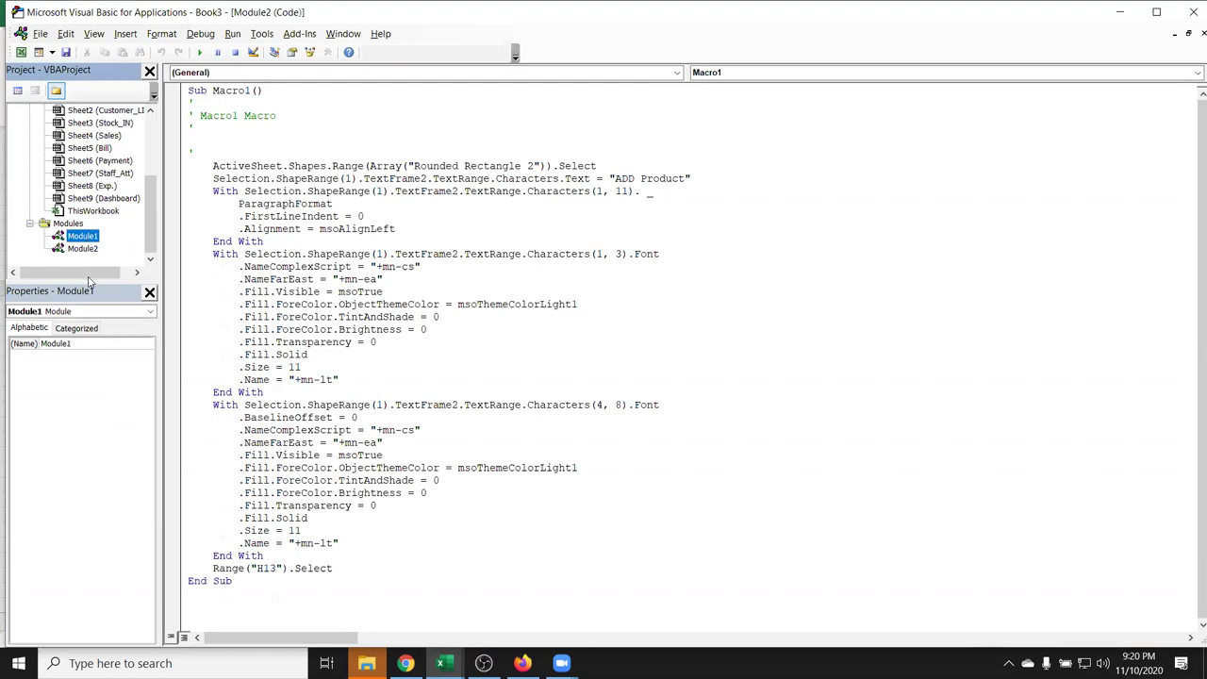
pyautogui.press('F2')
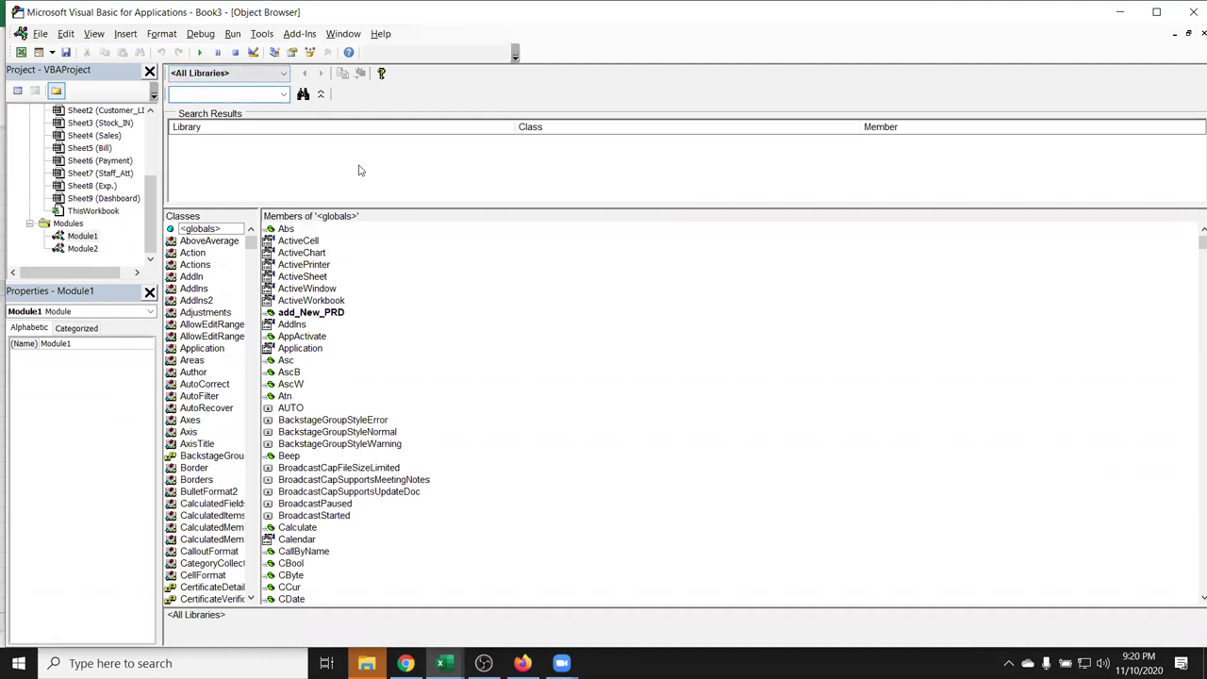
pyautogui.doubleClick(91, 237)
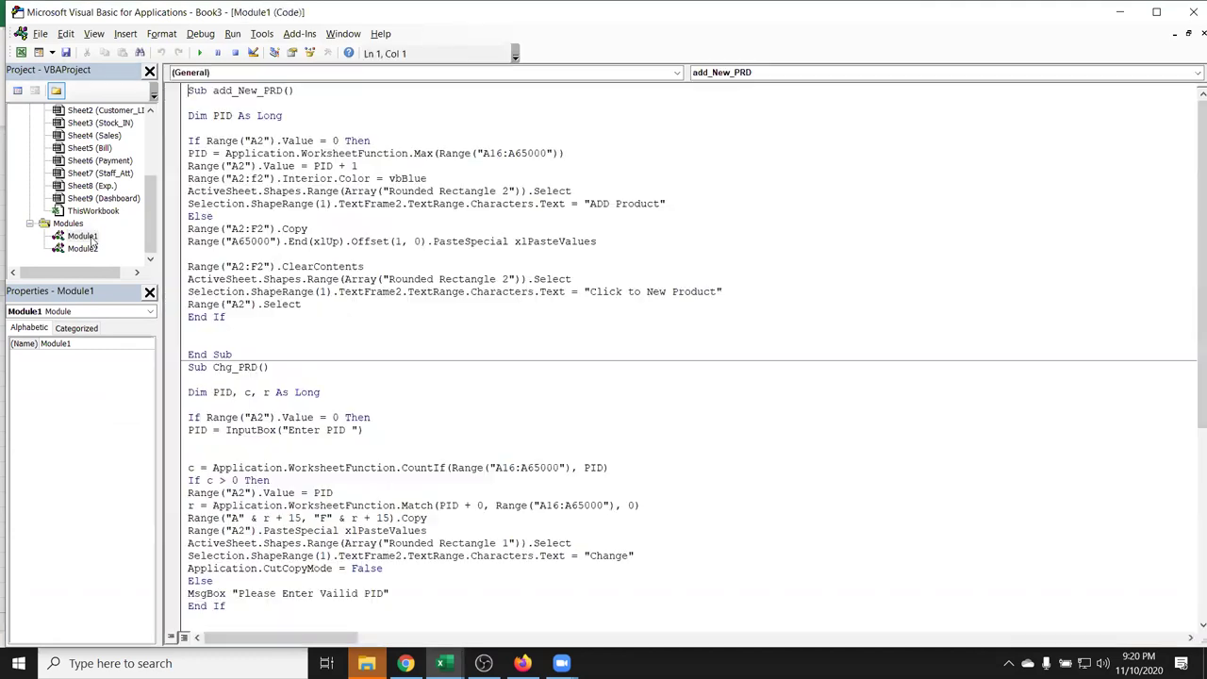
# Rename Module1 to Stock in the Properties (Name) field
pyautogui.rightClick(89, 237)
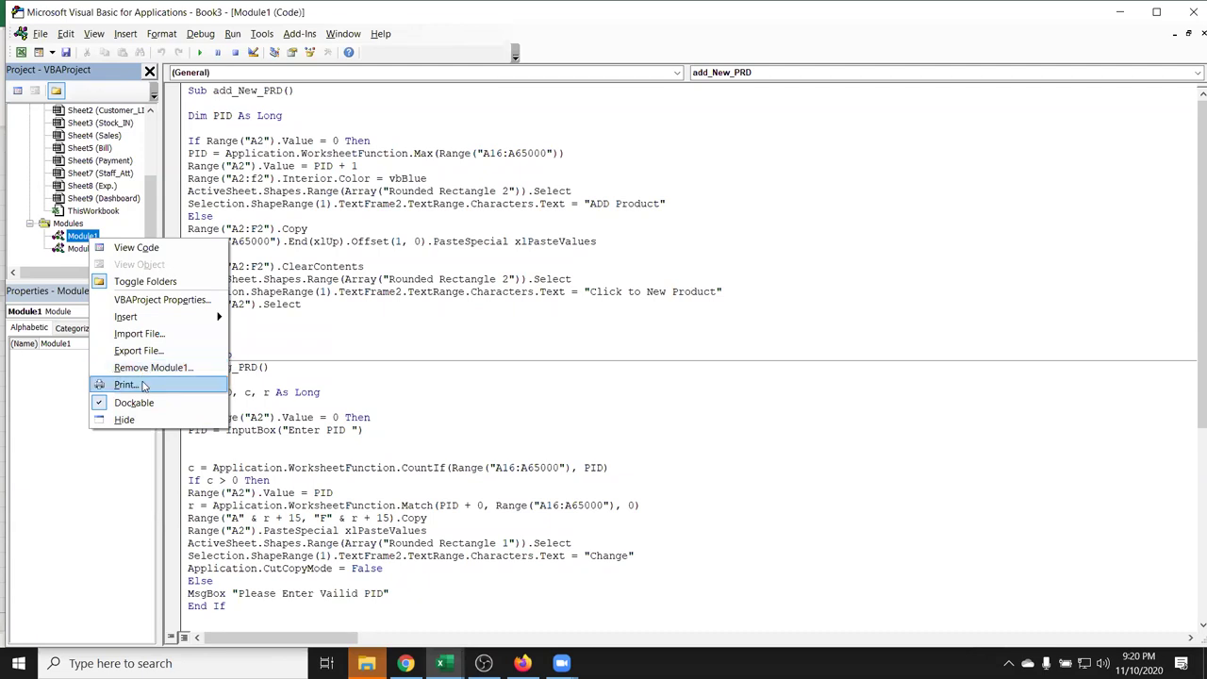
pyautogui.click(94, 237)
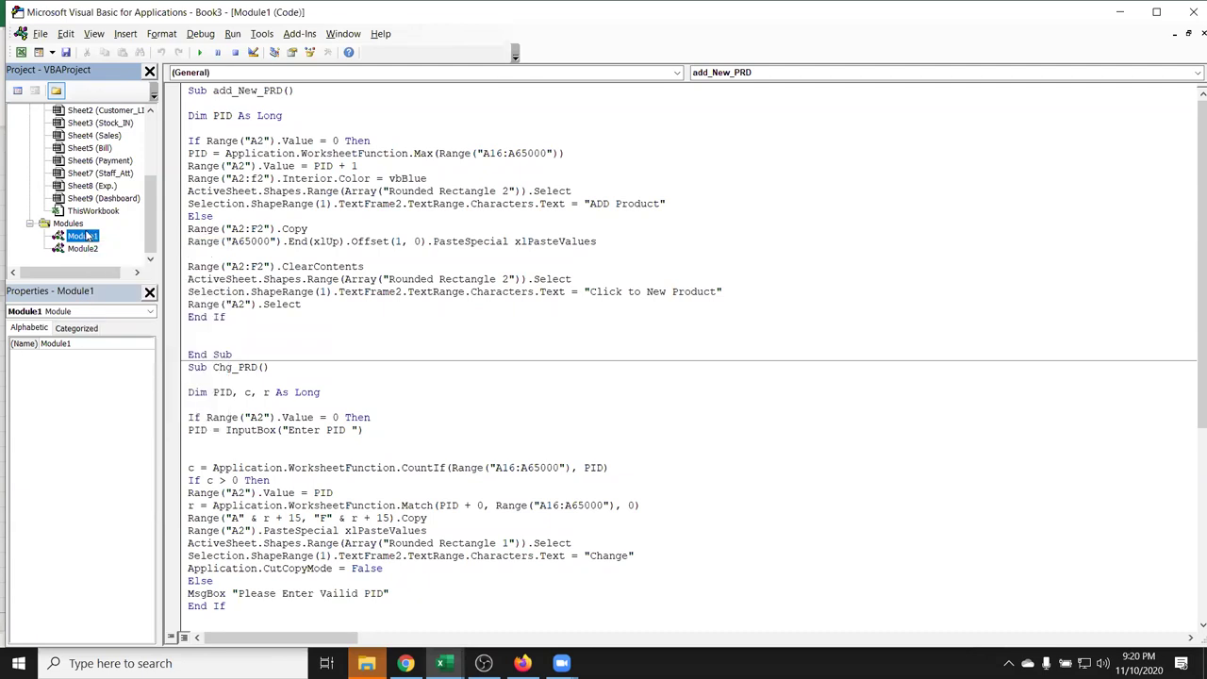
pyautogui.click(81, 343)
pyautogui.moveTo(81, 343); pyautogui.dragTo(40, 343)
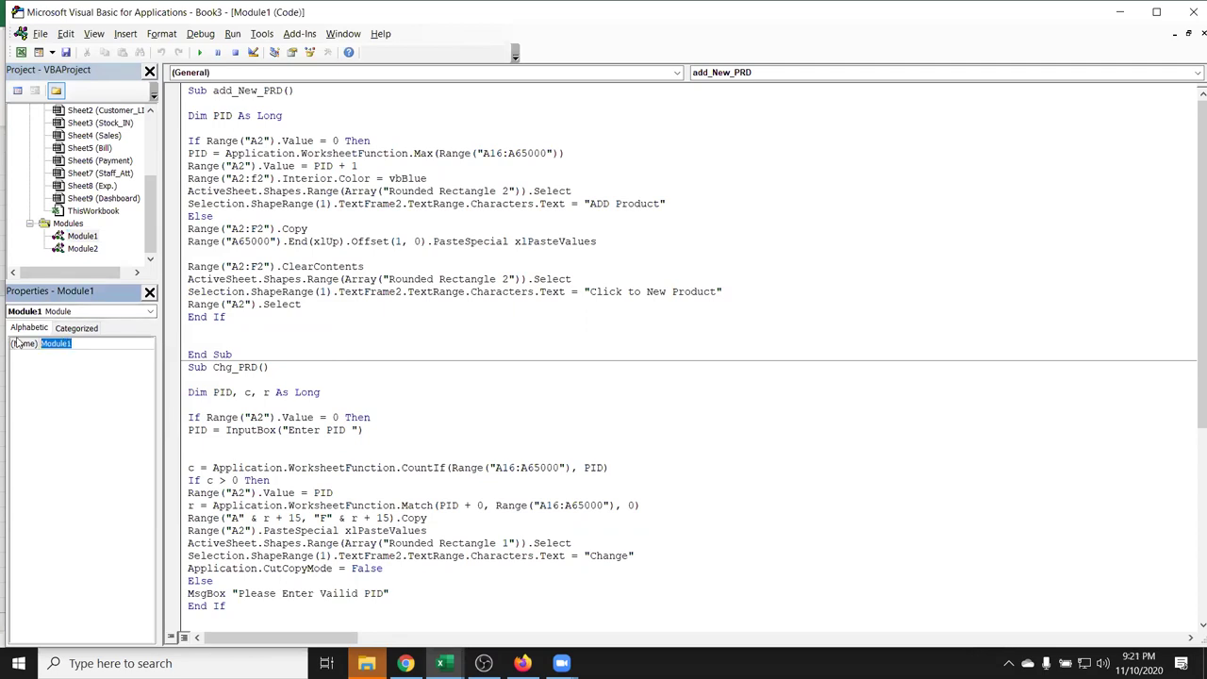
pyautogui.write('P')
pyautogui.press('Return')
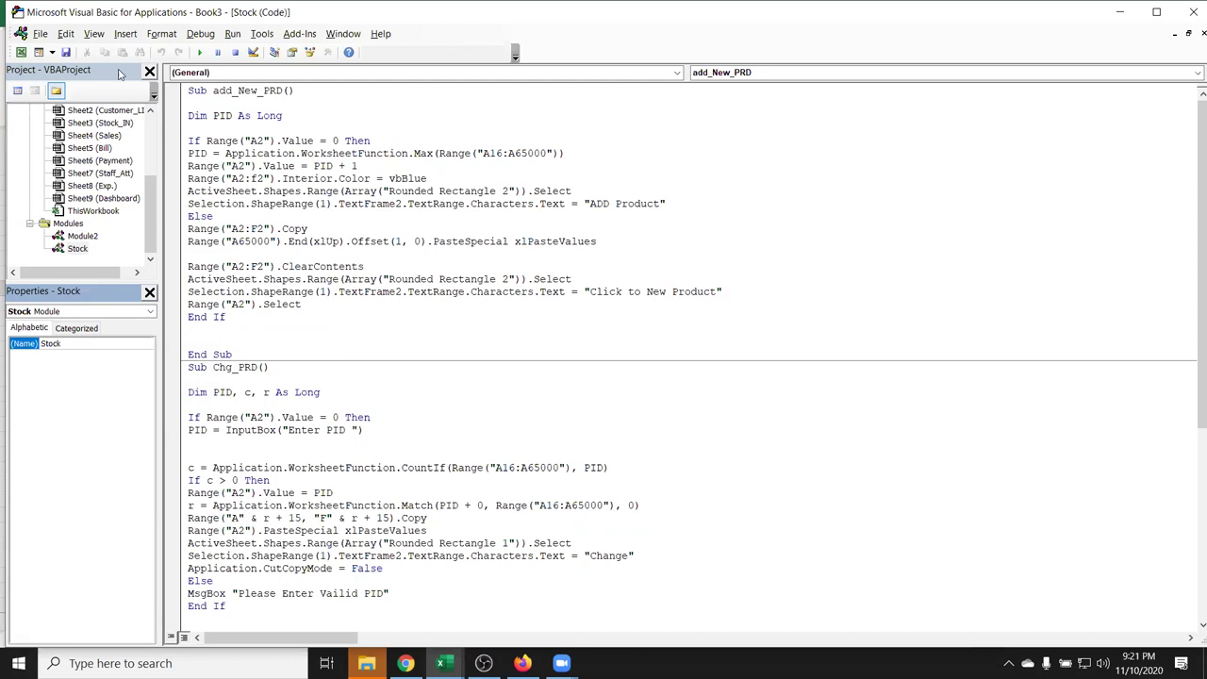
# Insert a new module and name it Customer, correcting the misspelling 'Cutomer'
pyautogui.click(126, 32)
pyautogui.click(156, 83)
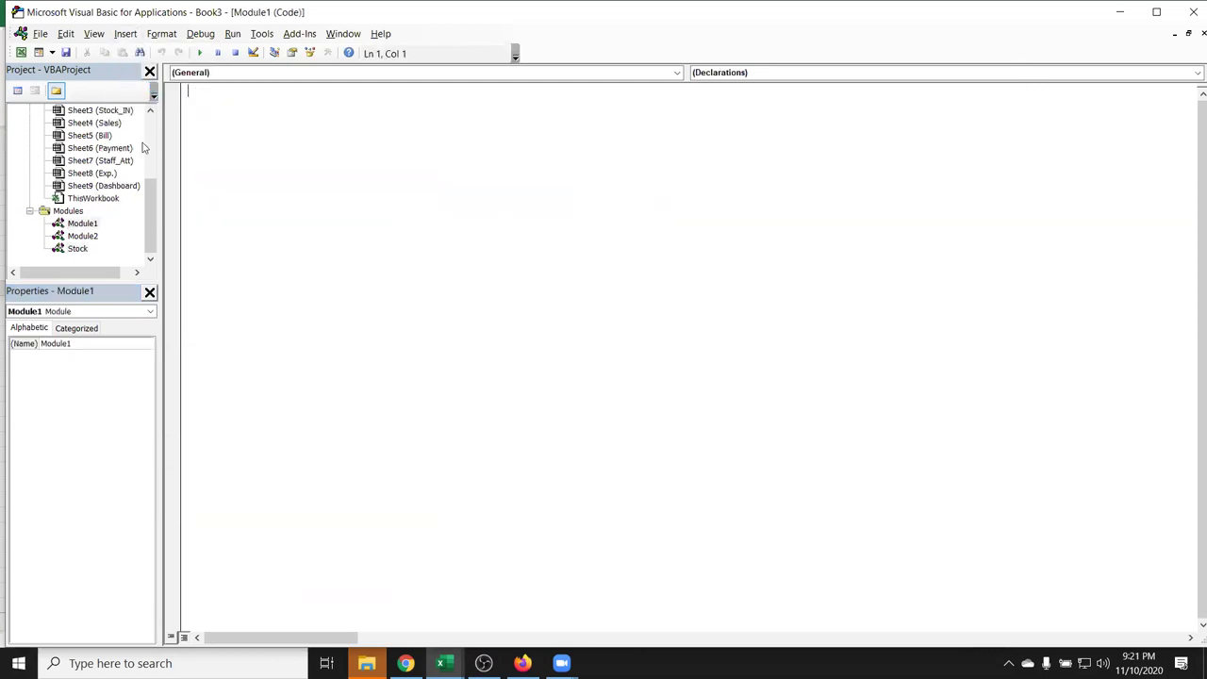
pyautogui.click(80, 229)
pyautogui.click(80, 349)
pyautogui.doubleClick(80, 351)
pyautogui.write('Cutom')
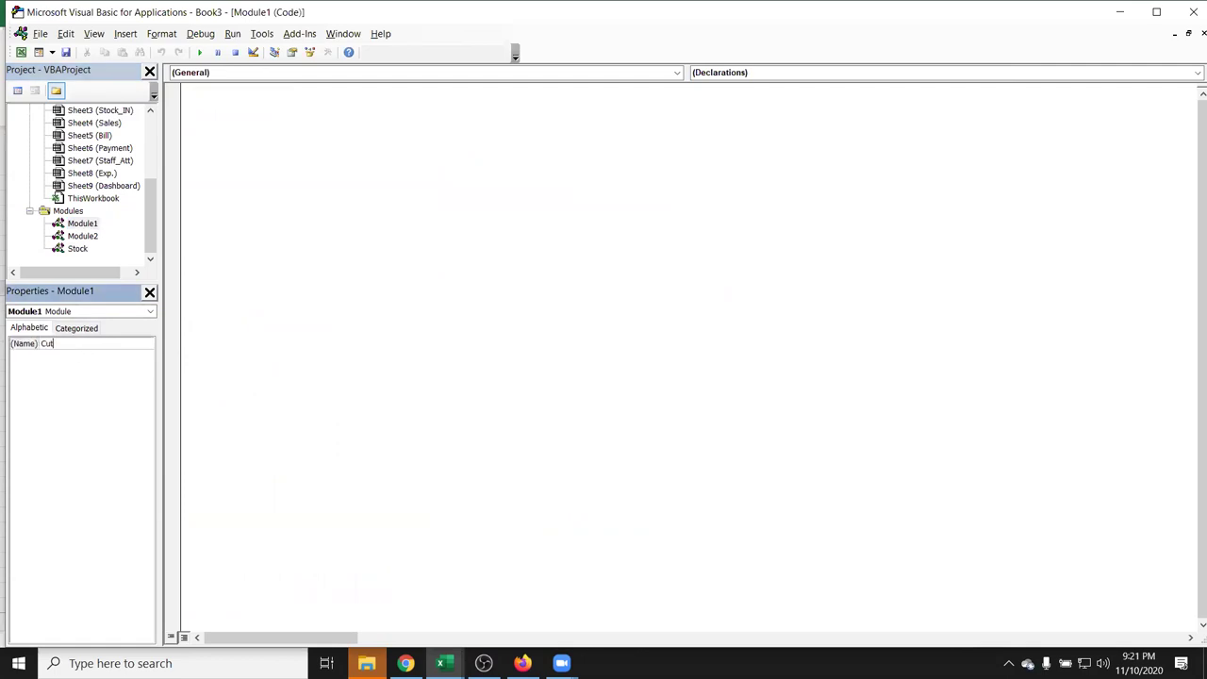
pyautogui.write('er')
pyautogui.click(31, 344)
pyautogui.doubleClick(57, 344)
pyautogui.click(62, 344)
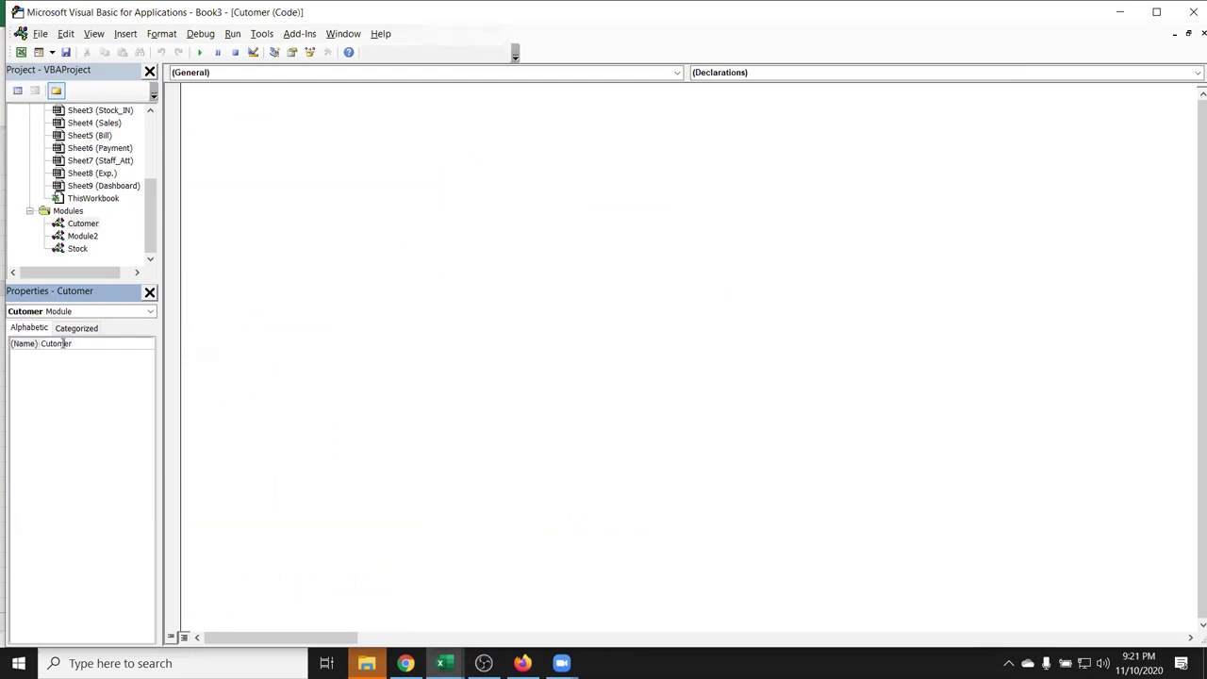
pyautogui.click(52, 344)
pyautogui.write('s')
pyautogui.press('Return')
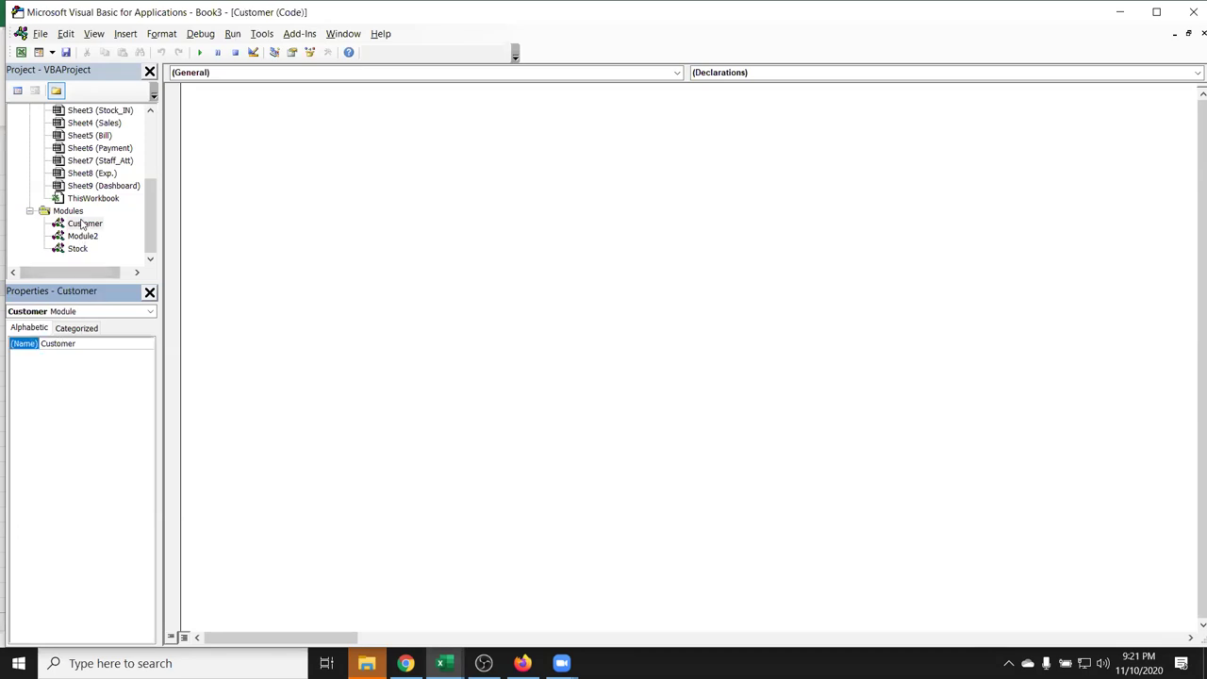
pyautogui.click(82, 223)
# Write an empty Sub add_N_Cst() procedure with blank lines inside it
pyautogui.click(271, 107)
pyautogui.write('sub add')
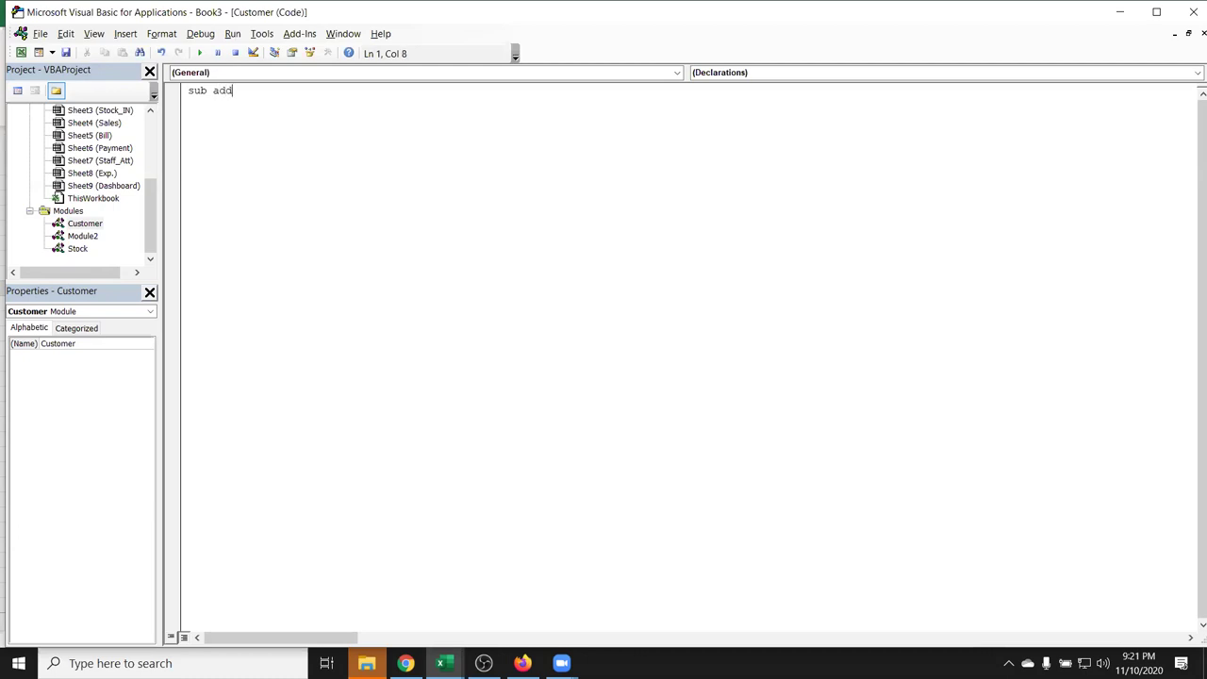
pyautogui.write('Ne')
pyautogui.press('BackSpace')
pyautogui.write('_Cst()')
pyautogui.press('Return')
pyautogui.press('Return')
pyautogui.press('Up')
pyautogui.press('Return')
pyautogui.press('Up')
# Check entry cell A2 and first list cell A17 in Excel, then return to the editor
pyautogui.hotkey('alt', 'F11')
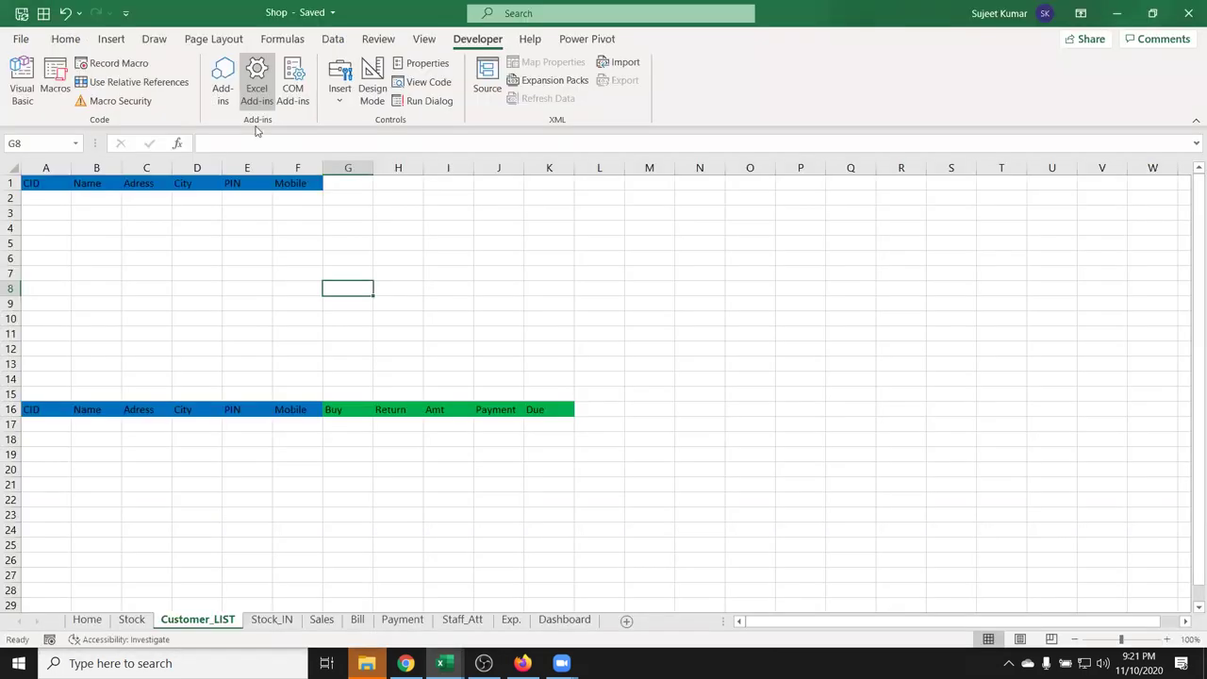
pyautogui.click(49, 199)
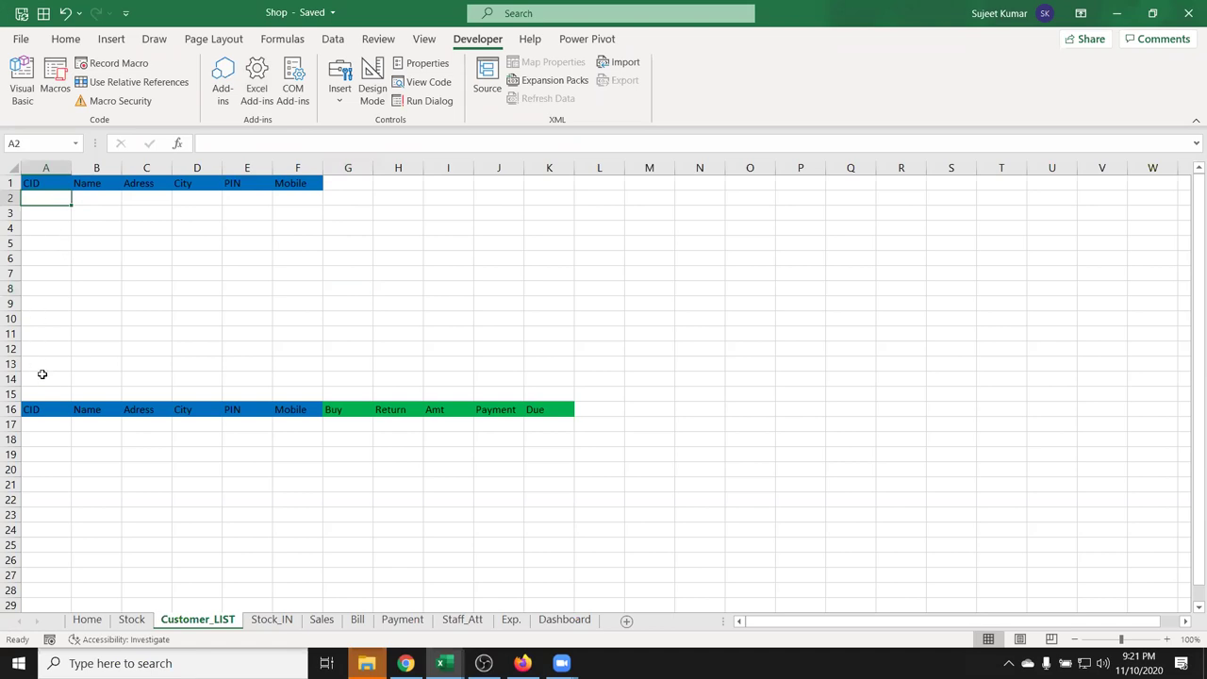
pyautogui.click(43, 423)
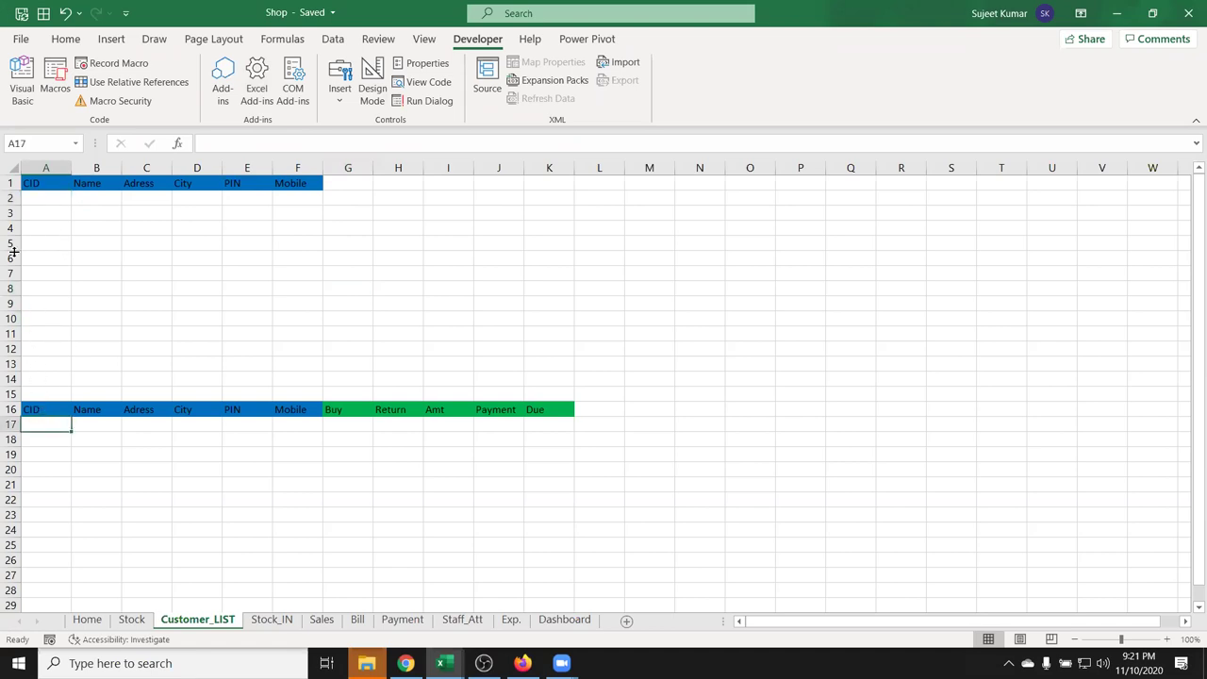
pyautogui.click(39, 198)
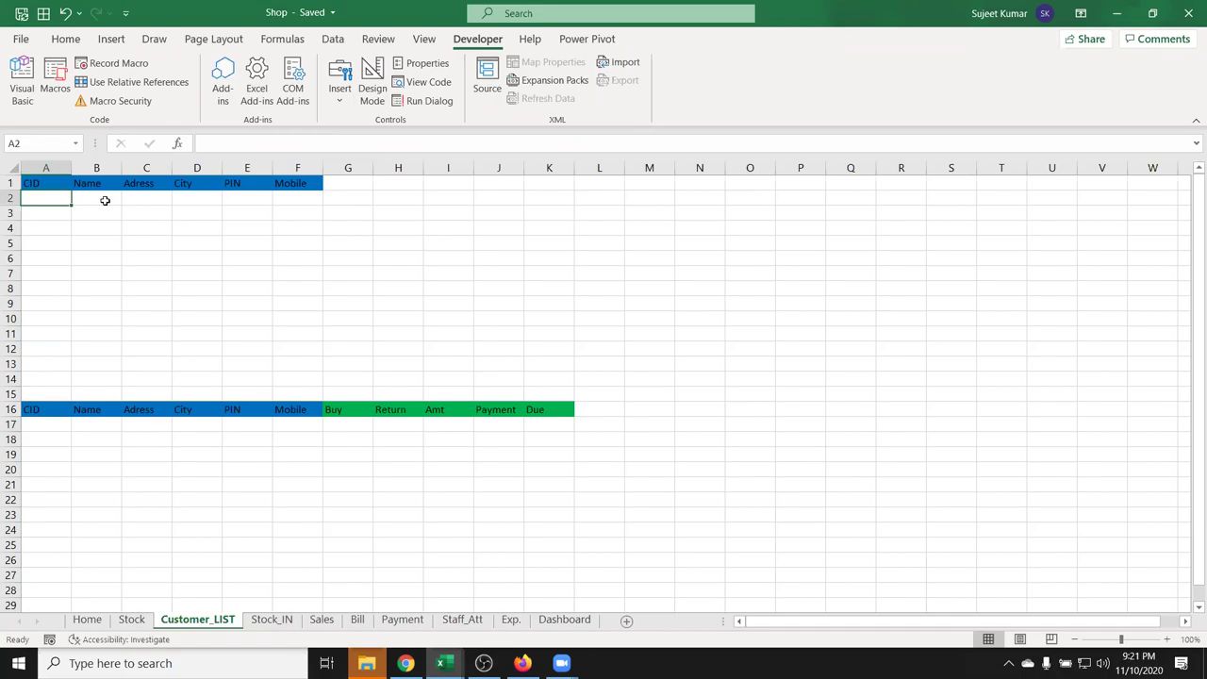
pyautogui.hotkey('alt', 'F11')
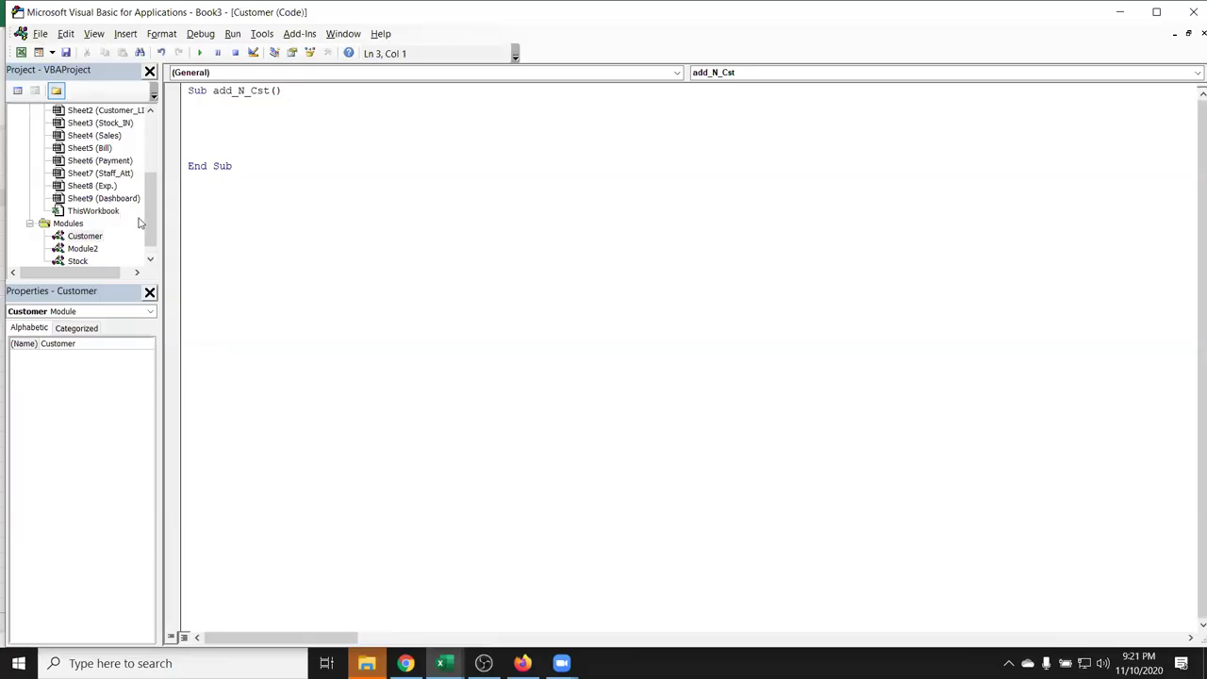
# Declare the variable cid As Long in add_N_Cst
pyautogui.write('dim ')
pyautogui.write('ci')
pyautogui.press('BackSpace')
pyautogui.write('id as a')
pyautogui.press('BackSpace')
pyautogui.write('lo')
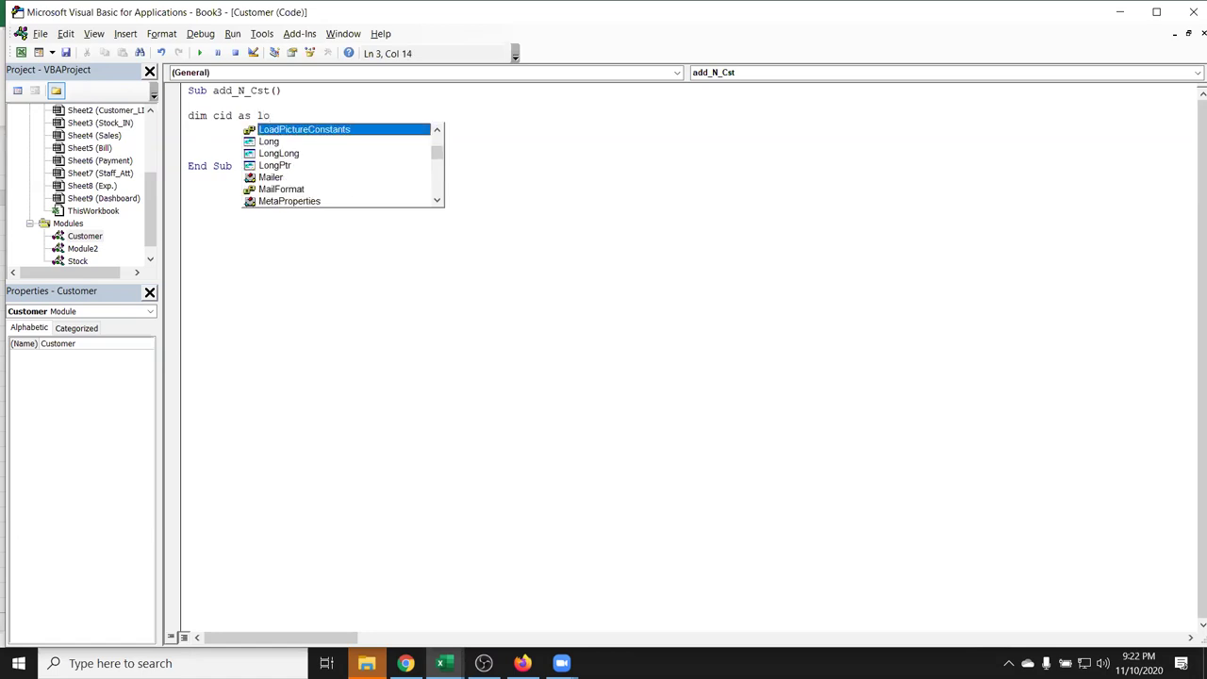
pyautogui.write('ng')
pyautogui.press('Return')
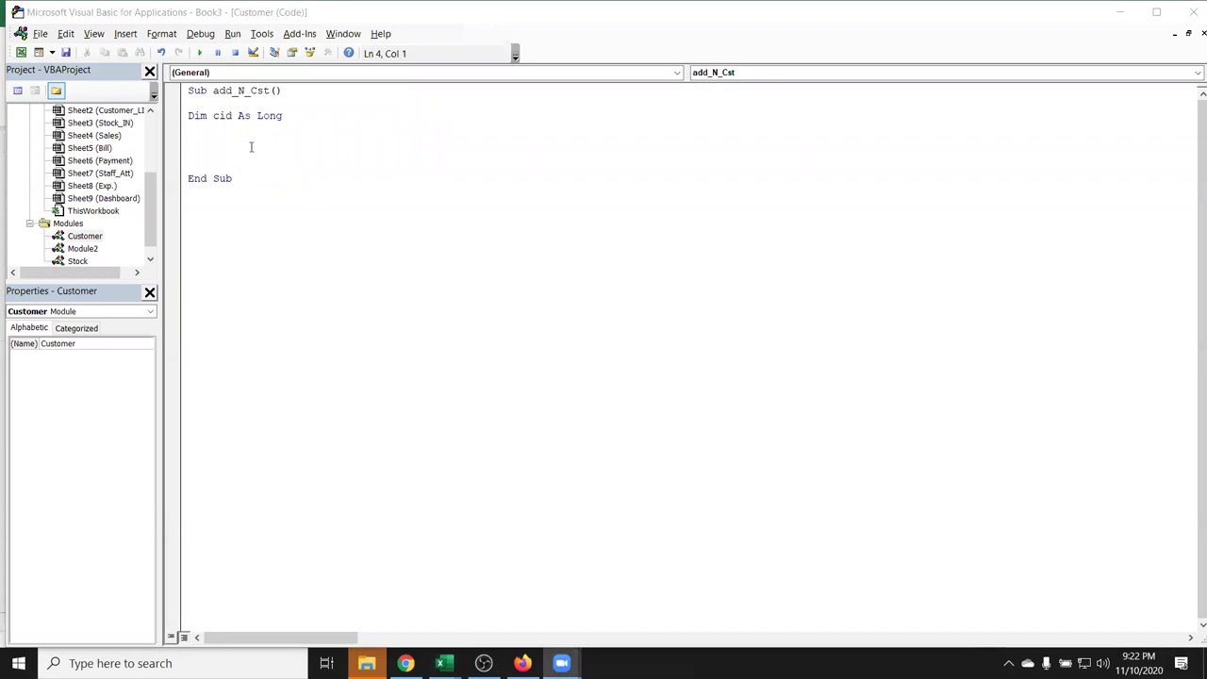
# Set cid = Application.WorksheetFunction.Max(Range("A16:A65000")), then select A17:A19 in Excel
pyautogui.click(202, 148)
pyautogui.write('cid')
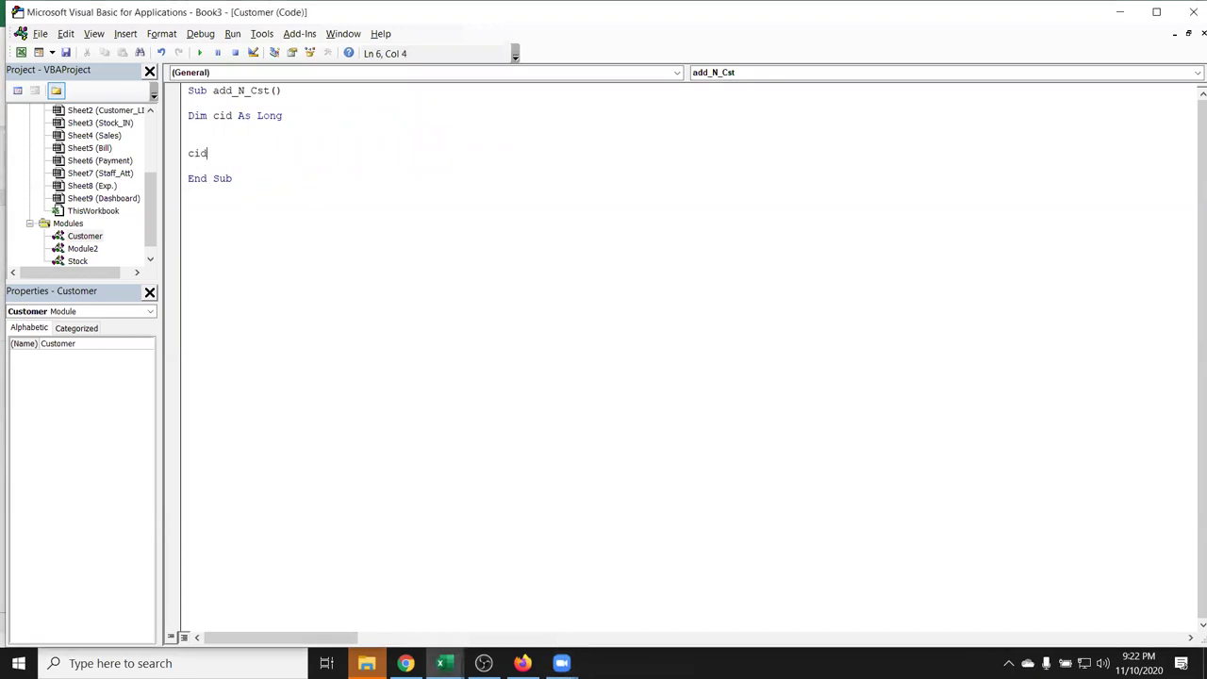
pyautogui.write('=application.wo')
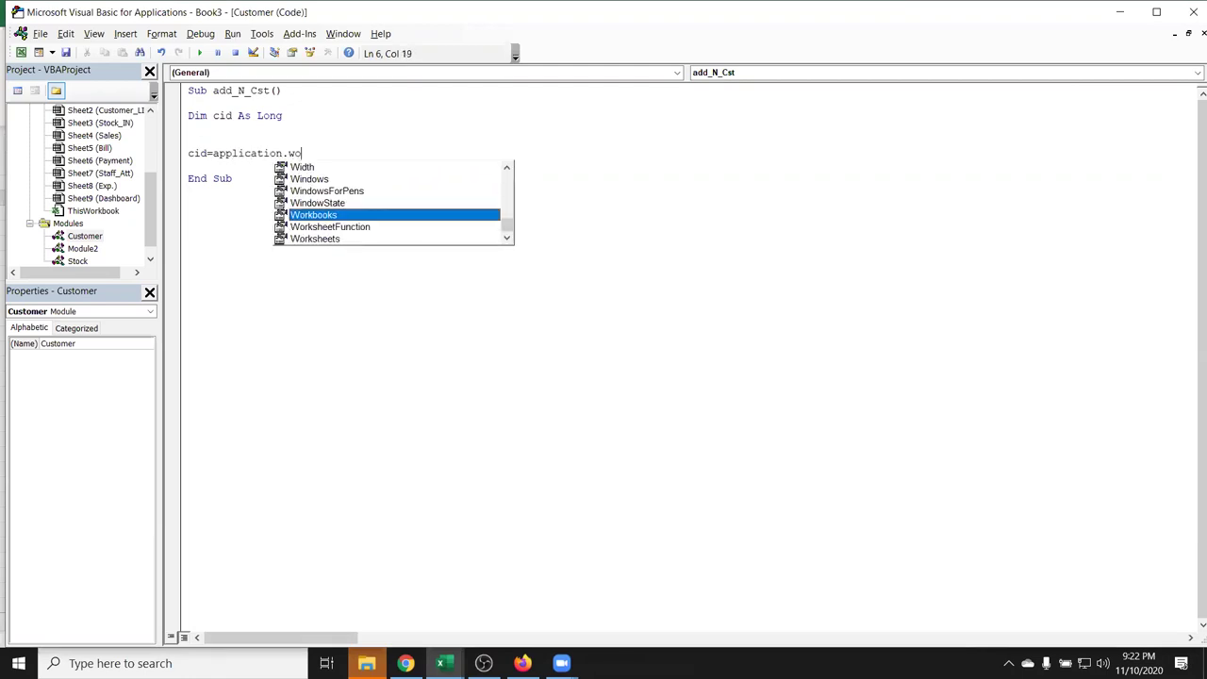
pyautogui.press('Down')
pyautogui.press('Tab')
pyautogui.write('.')
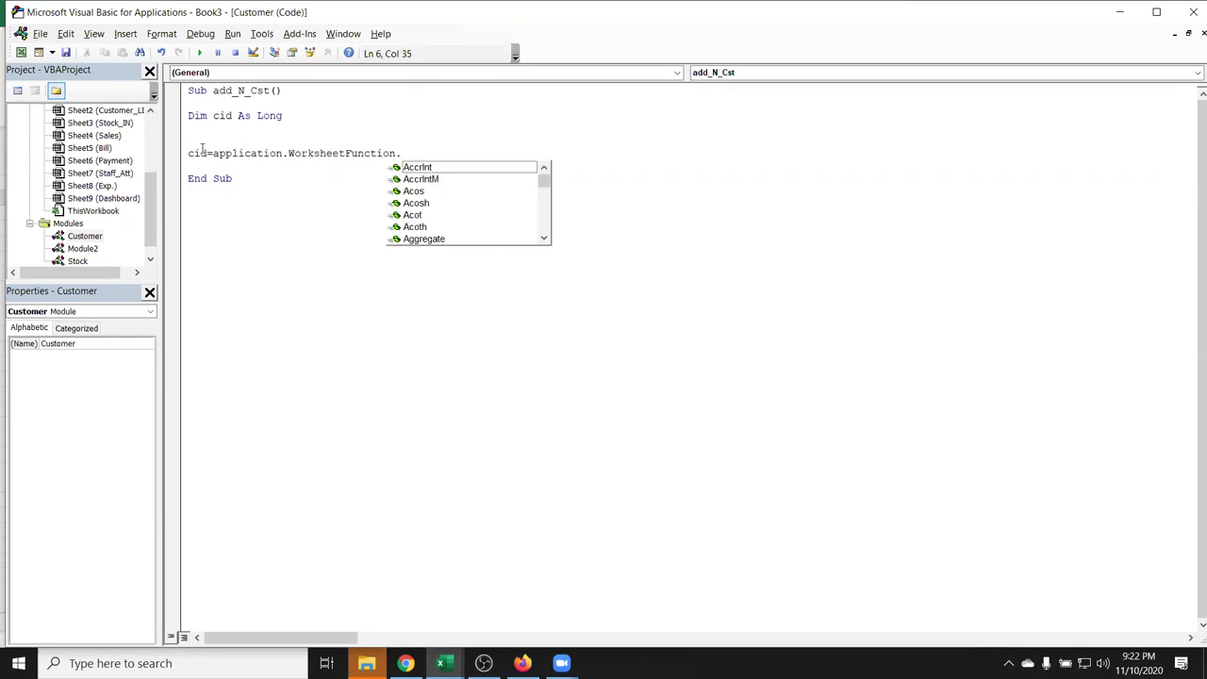
pyautogui.write('ma')
pyautogui.press('Down')
pyautogui.press('Tab')
pyautogui.write('(range')
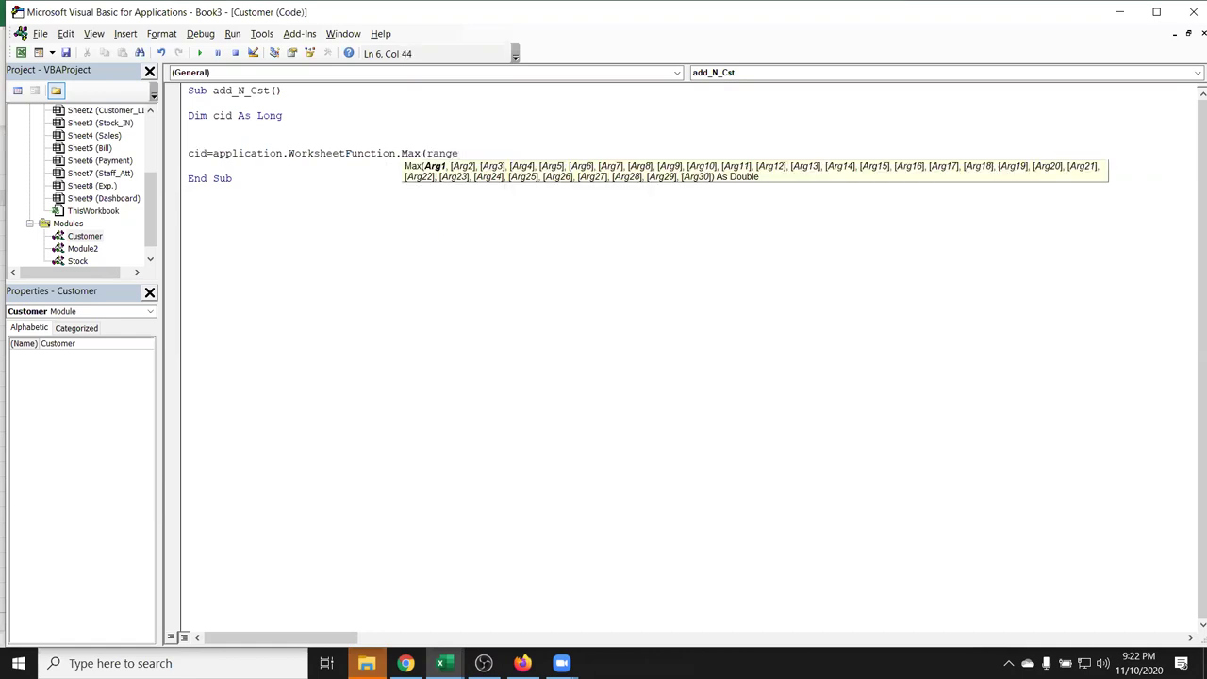
pyautogui.write('("A16')
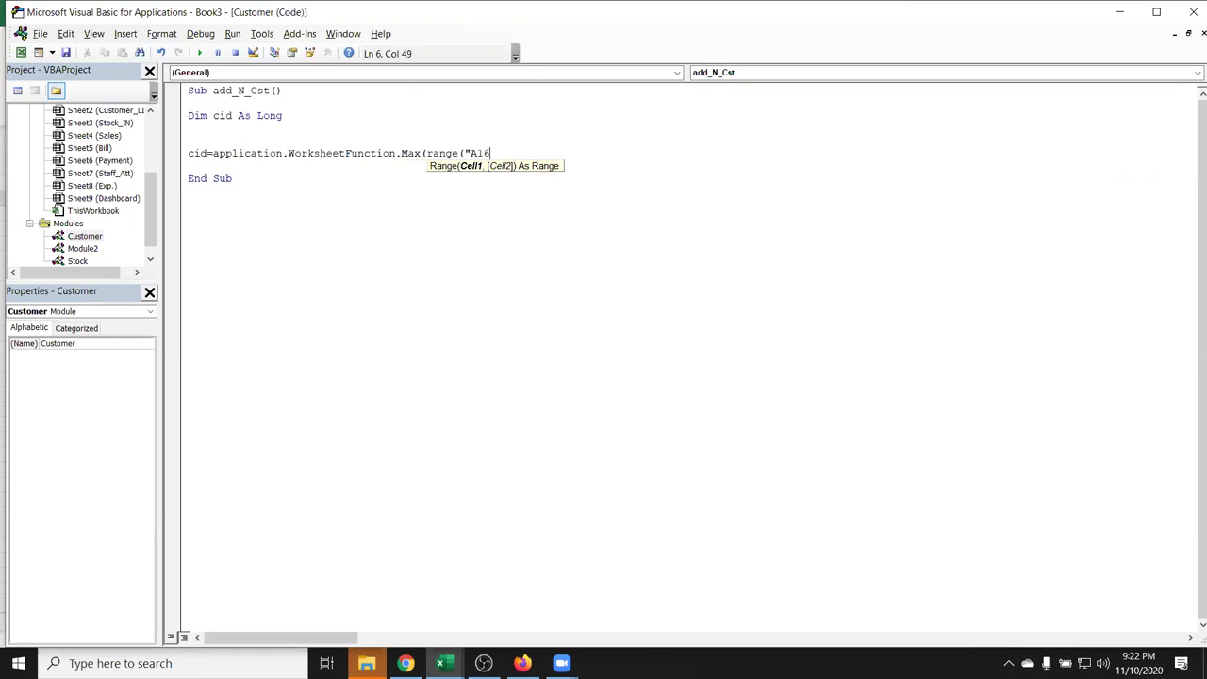
pyautogui.write(':A')
pyautogui.write('65000')
pyautogui.write('")')
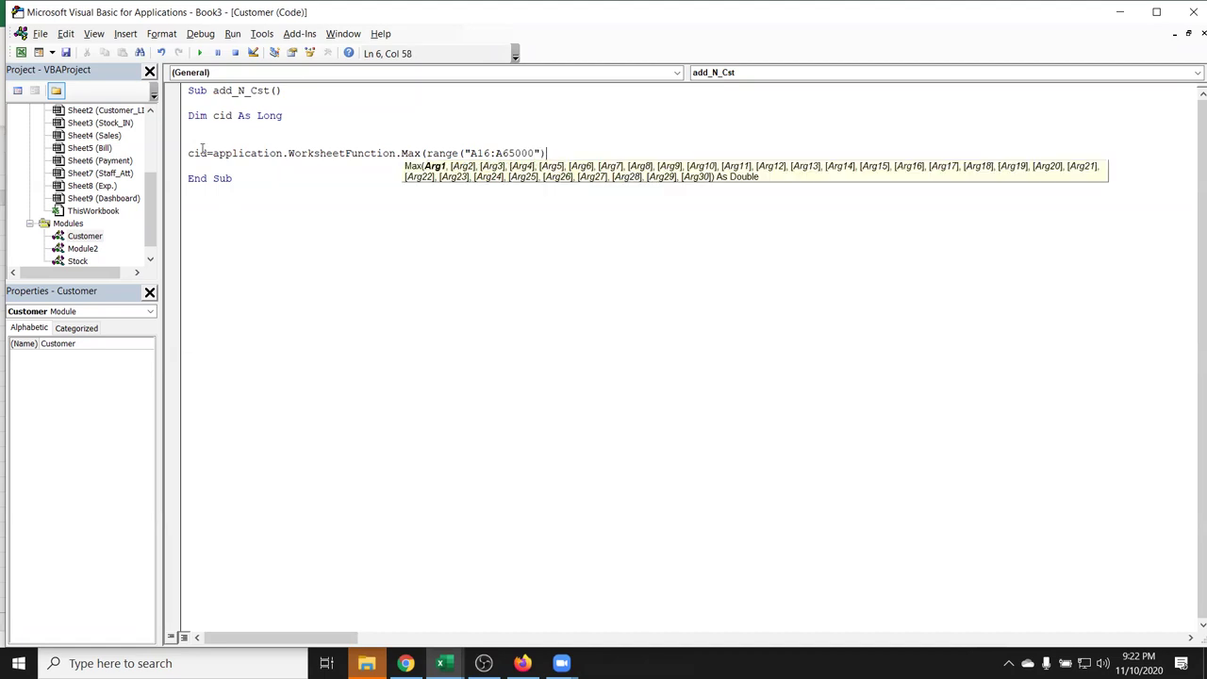
pyautogui.write(')')
pyautogui.press('Return')
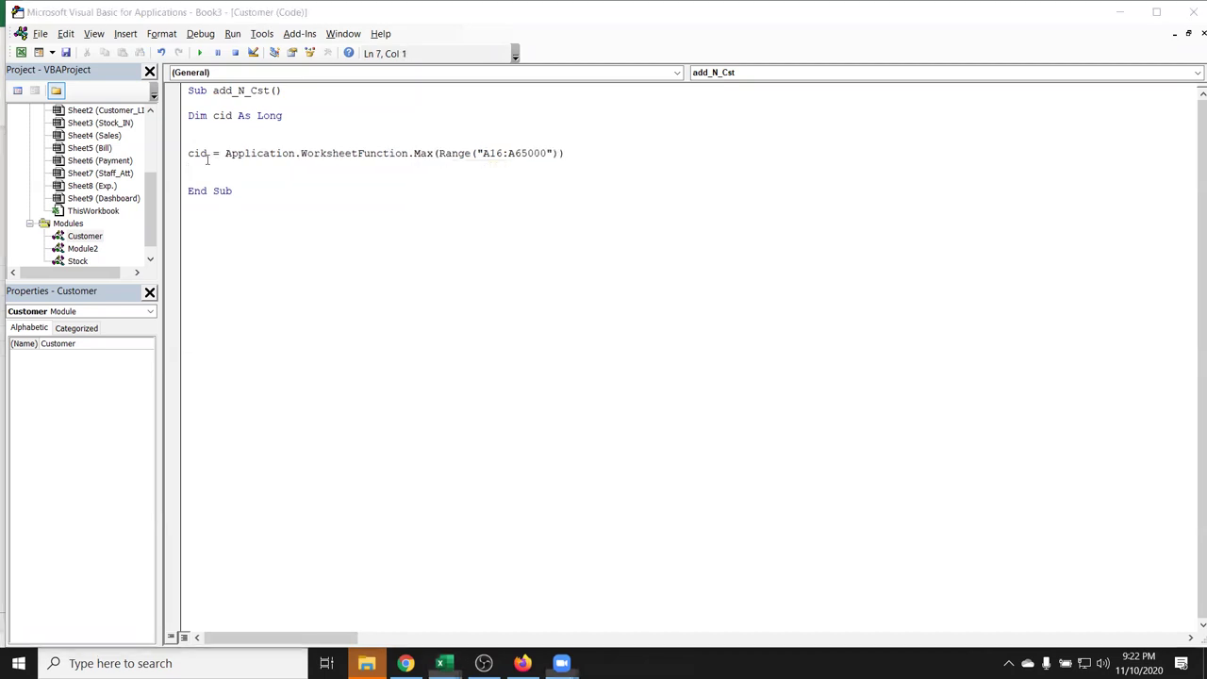
pyautogui.hotkey('alt', 'Tab')
pyautogui.click(42, 426)
pyautogui.moveTo(41, 435); pyautogui.dragTo(42, 454)
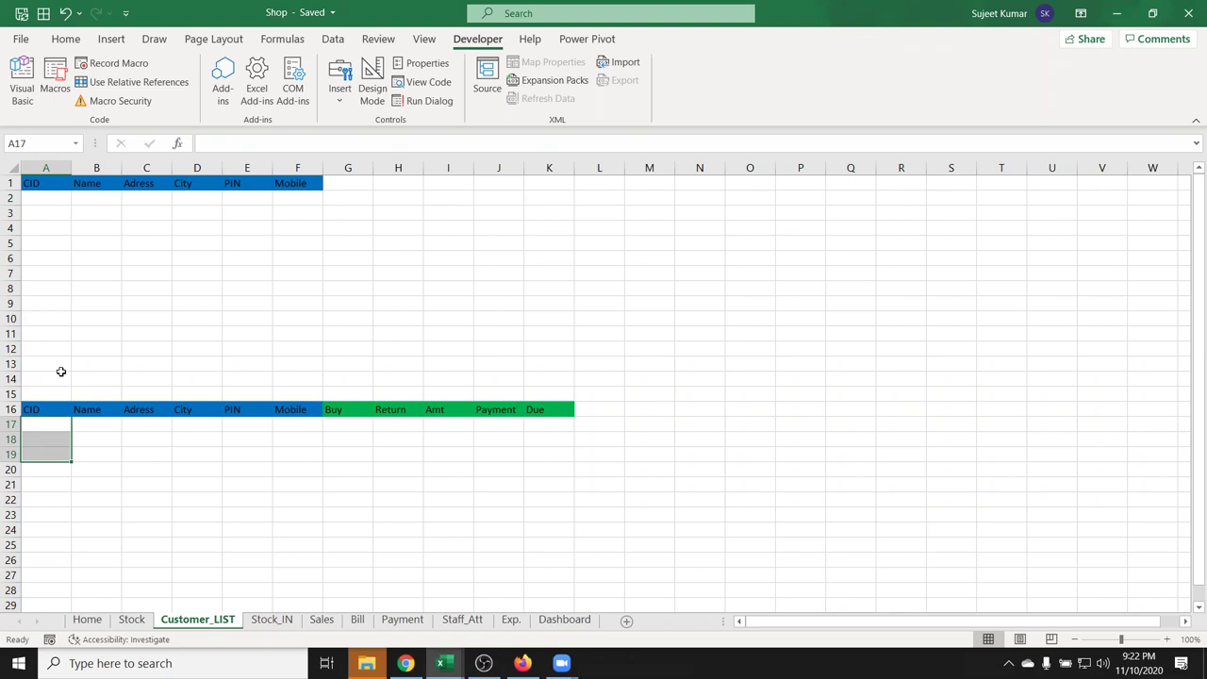
# Add the line Range("a2").Value = cid + 1 to add_N_Cst, then show Excel's Developer > Insert controls
pyautogui.hotkey('alt', 'Tab')
pyautogui.hotkey('alt', 'Tab')
pyautogui.write('range("a1')
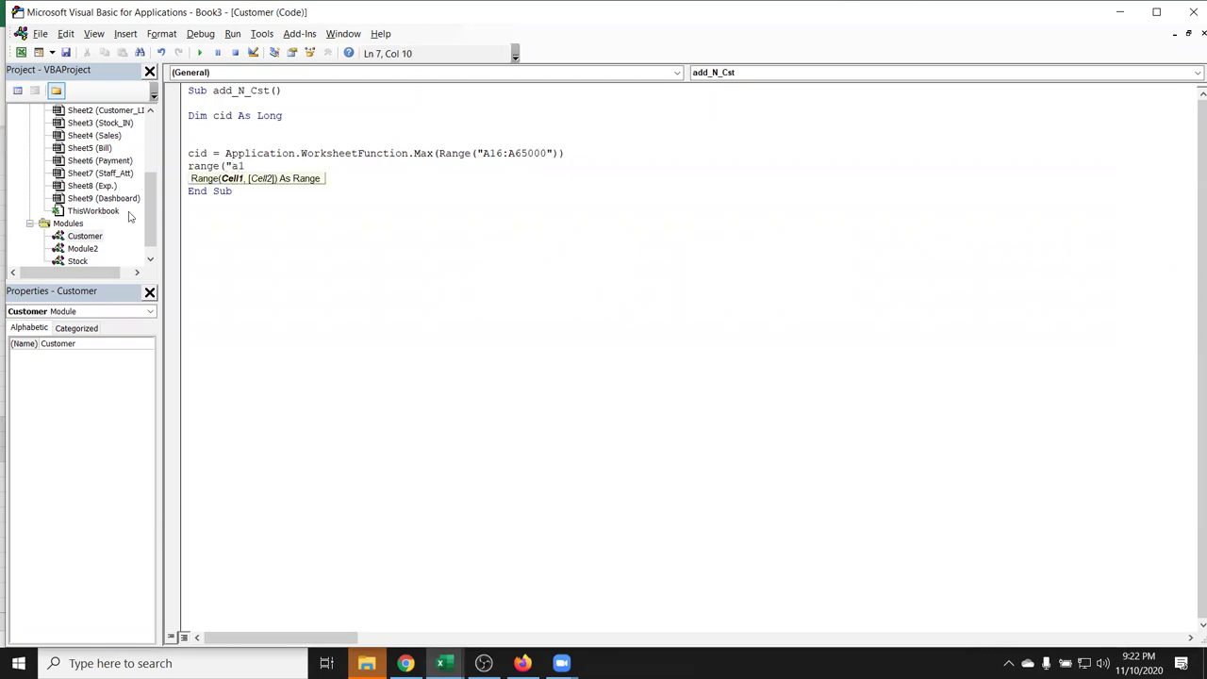
pyautogui.press('BackSpace')
pyautogui.write('2"')
pyautogui.write(').v')
pyautogui.press('Tab')
pyautogui.write('>')
pyautogui.press('BackSpace')
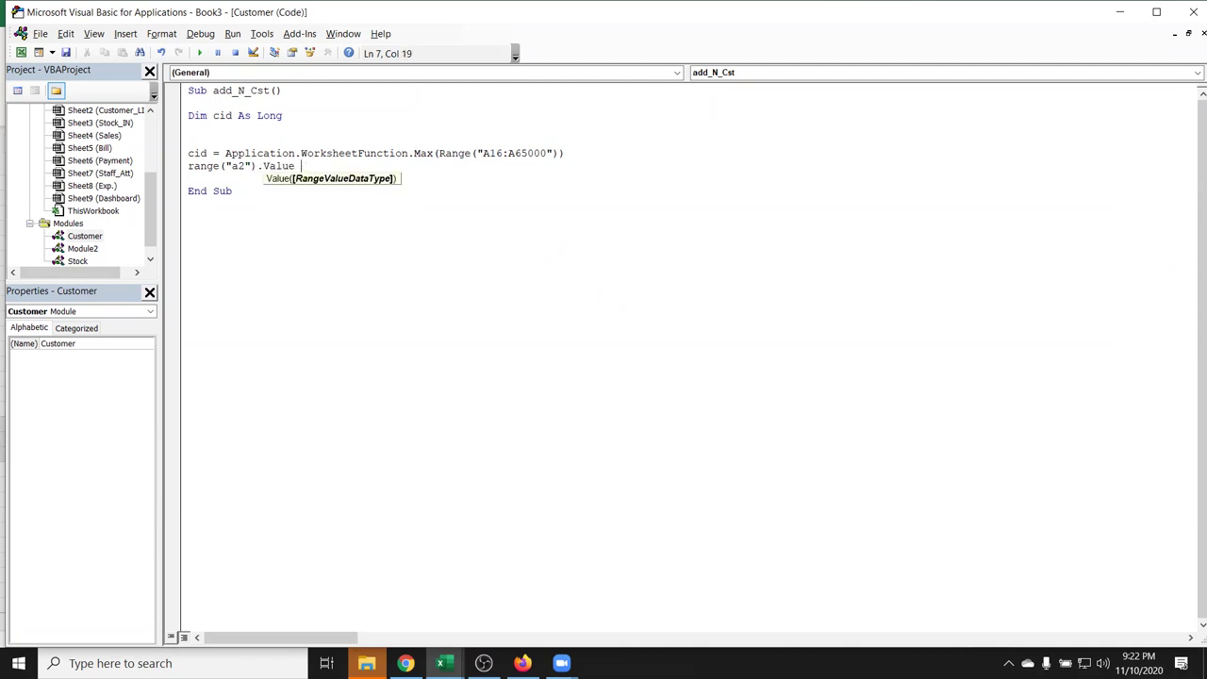
pyautogui.write('= CID+1')
pyautogui.press('Return')
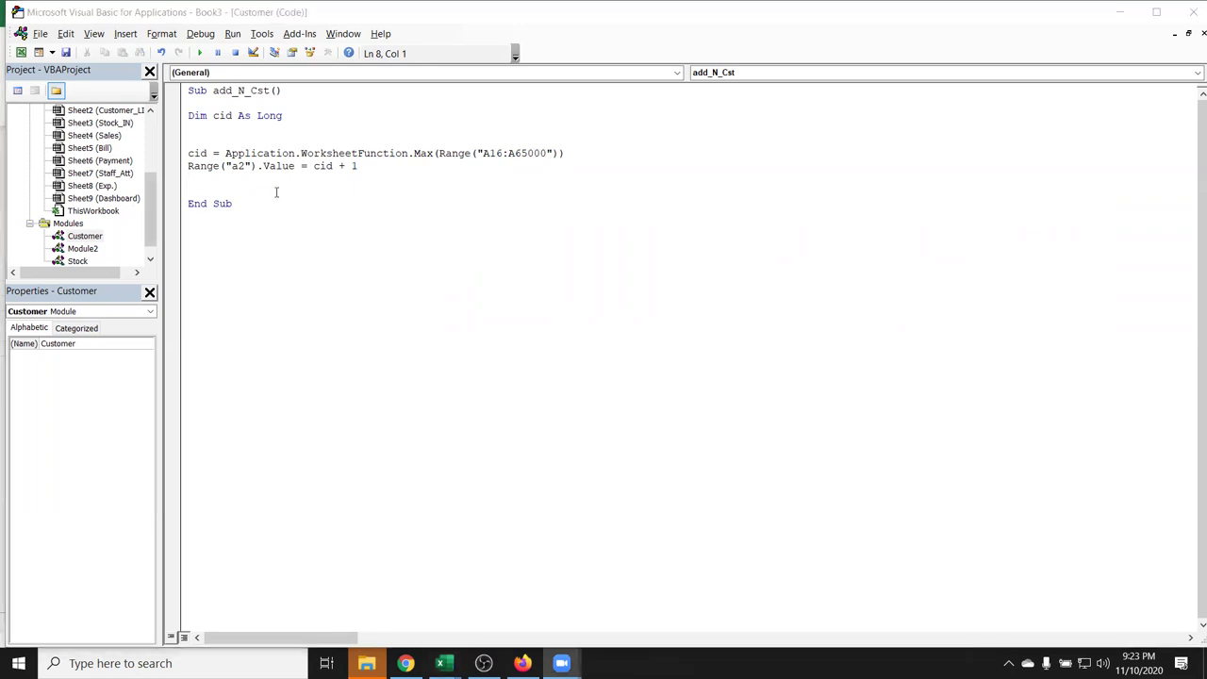
pyautogui.hotkey('alt', 'Tab')
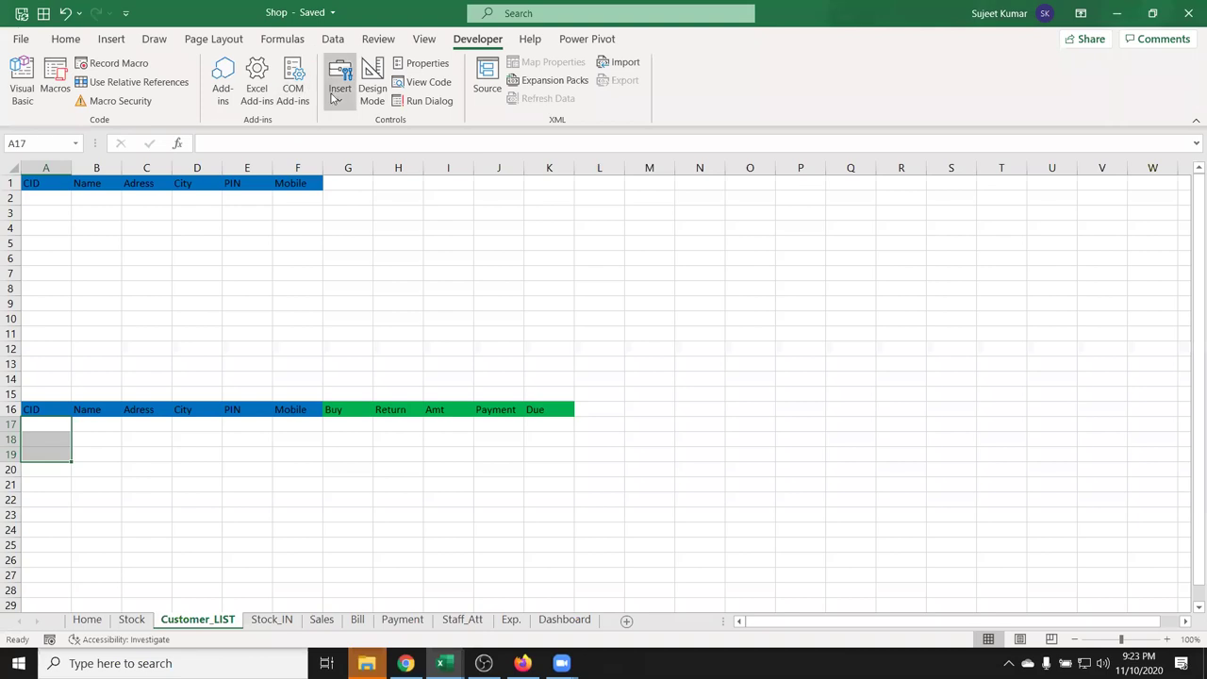
pyautogui.click(339, 92)
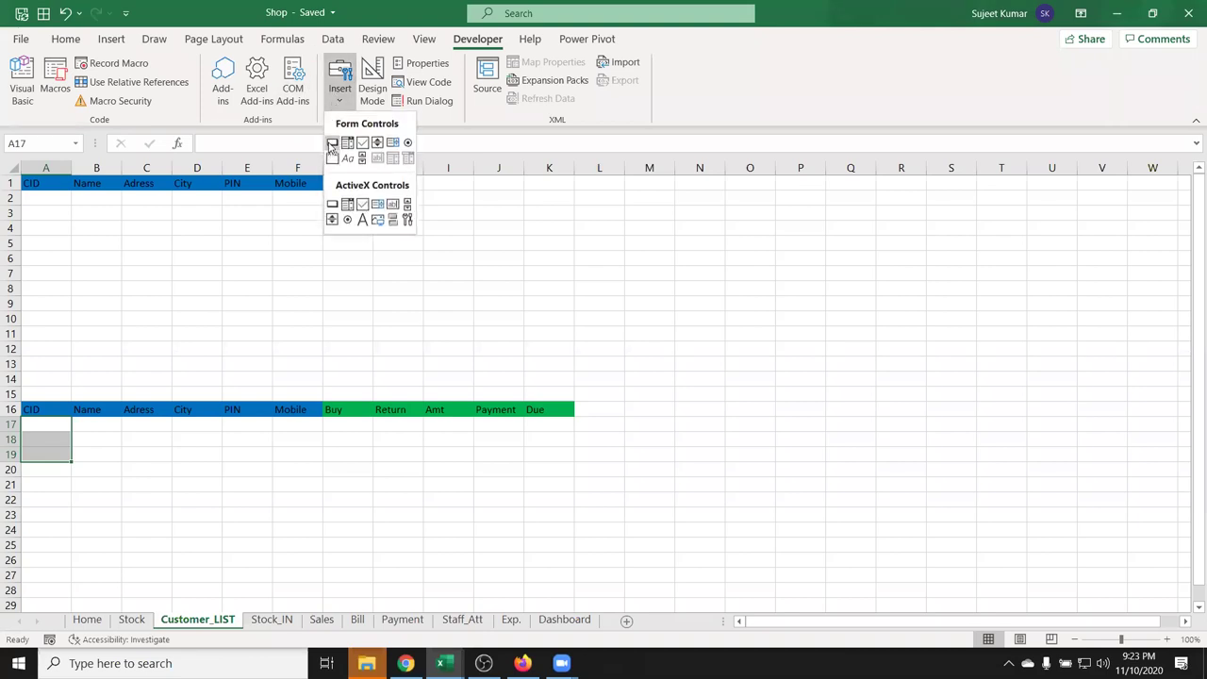
# Draw a form button right of the upper table and assign it the add_N_Cst macro
pyautogui.click(331, 145)
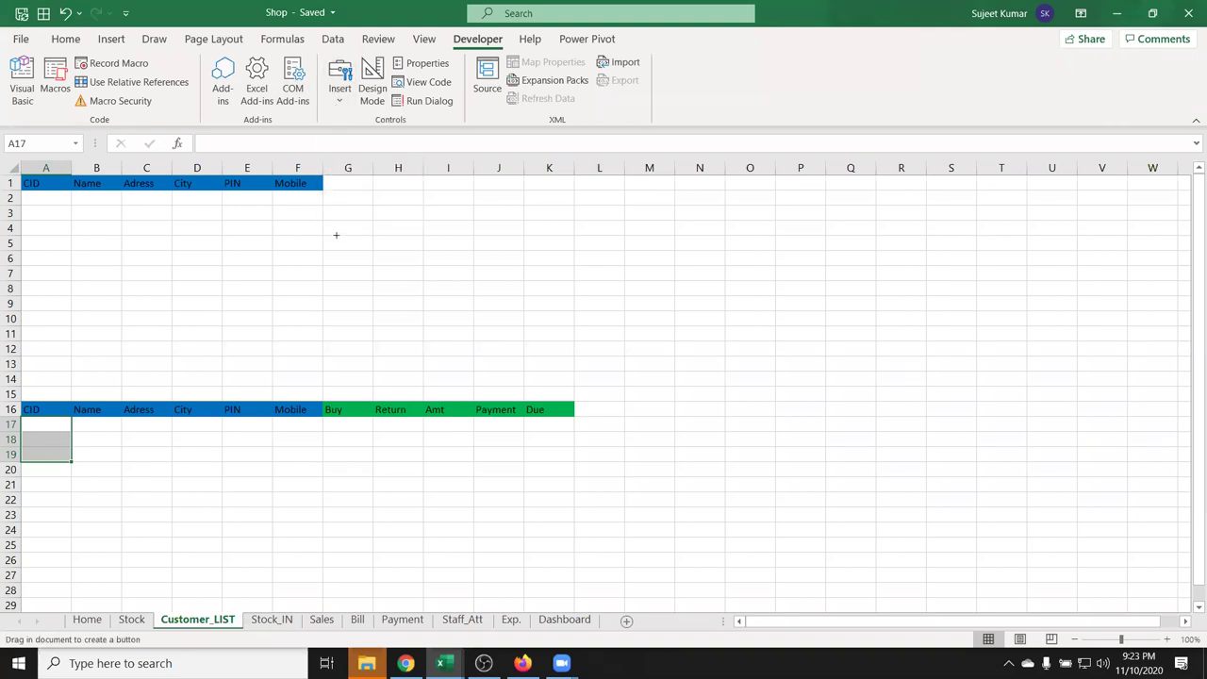
pyautogui.moveTo(335, 256); pyautogui.dragTo(431, 281)
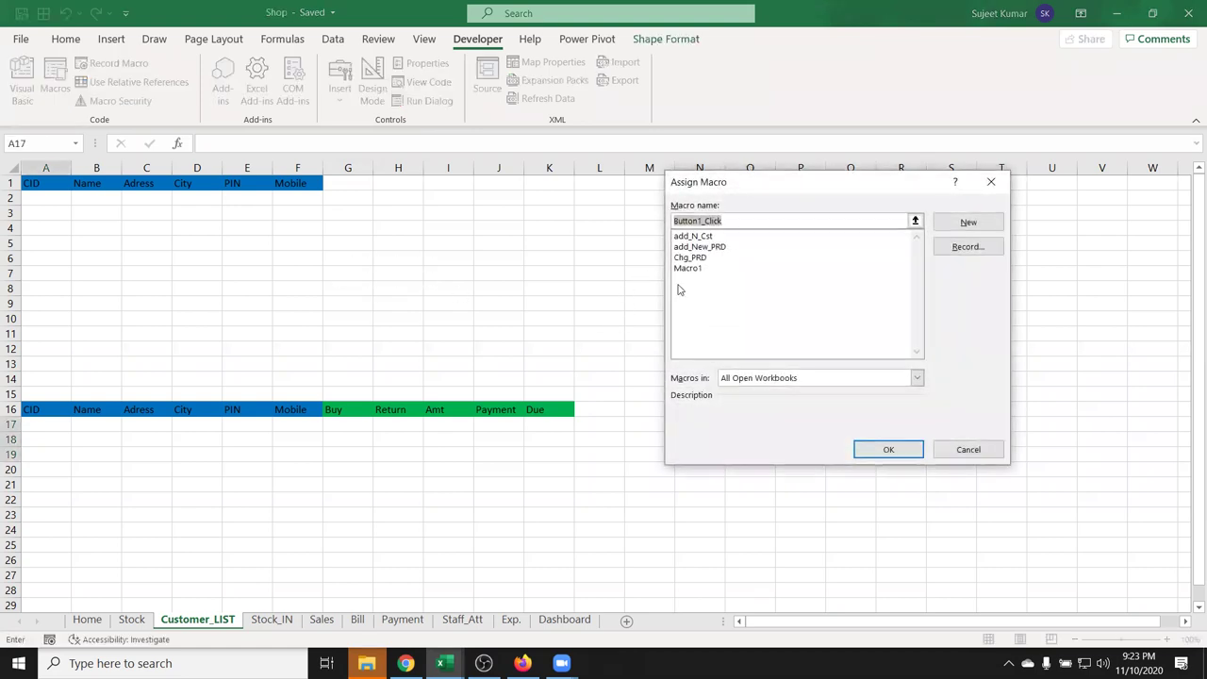
pyautogui.click(701, 237)
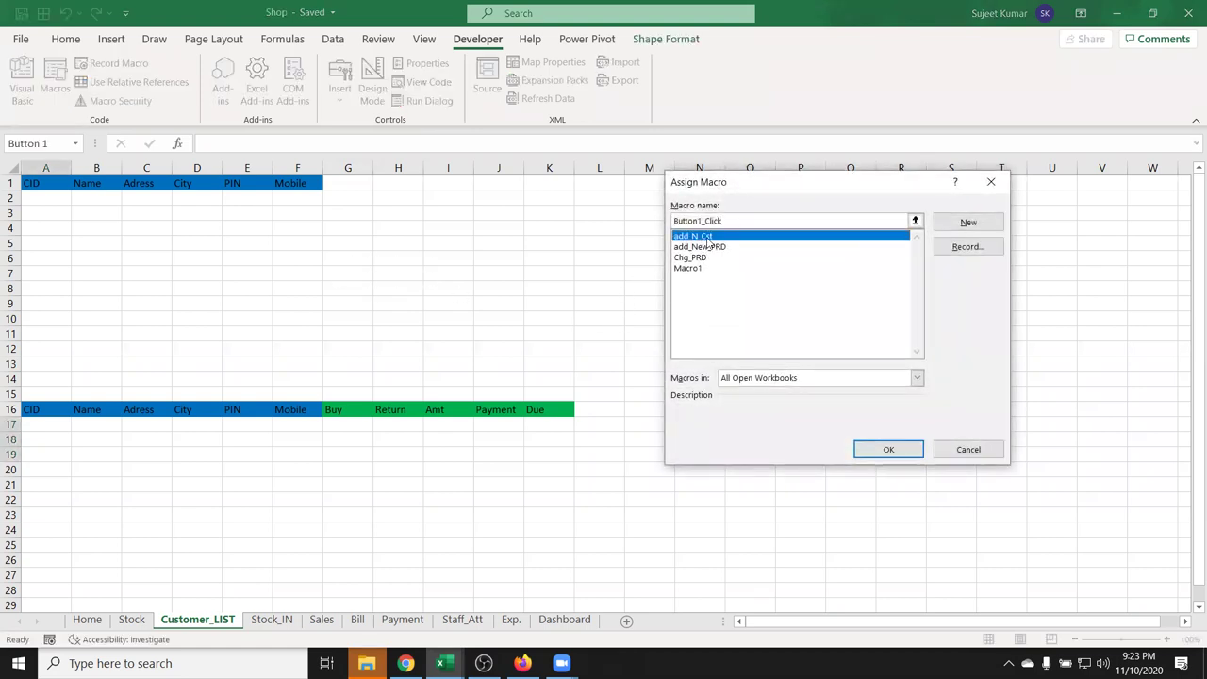
pyautogui.click(890, 451)
# Change the button's caption from Button 1 to 'Click to Add New'
pyautogui.click(429, 275)
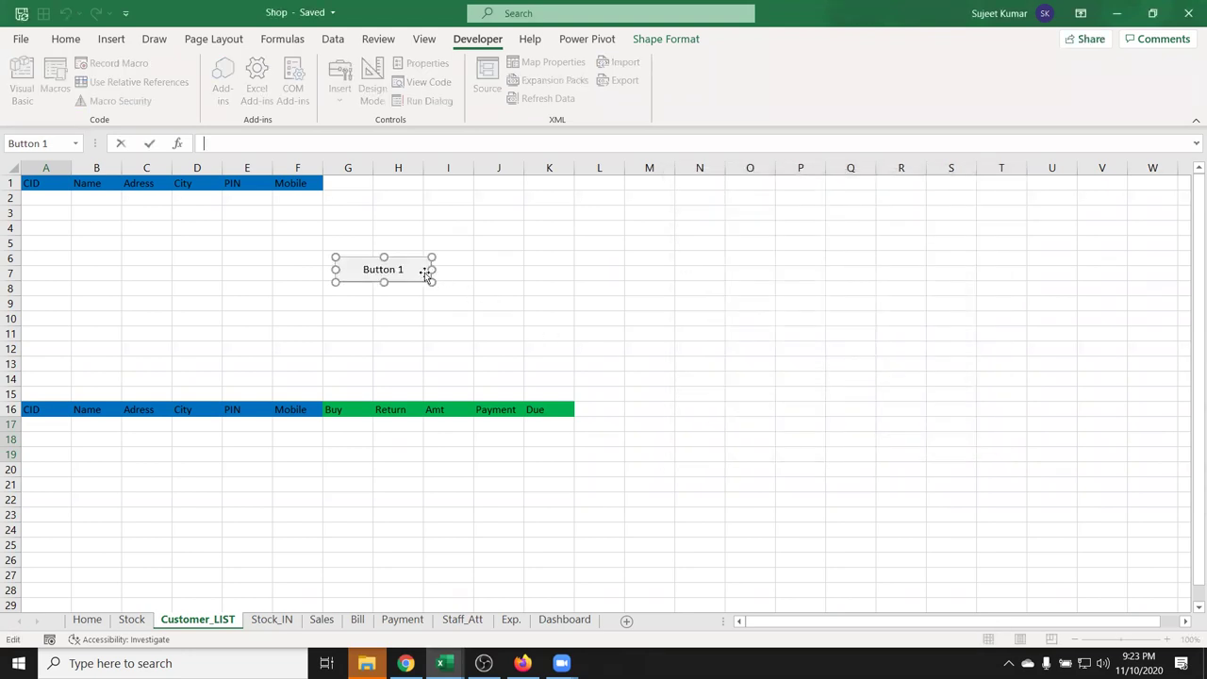
pyautogui.click(318, 273)
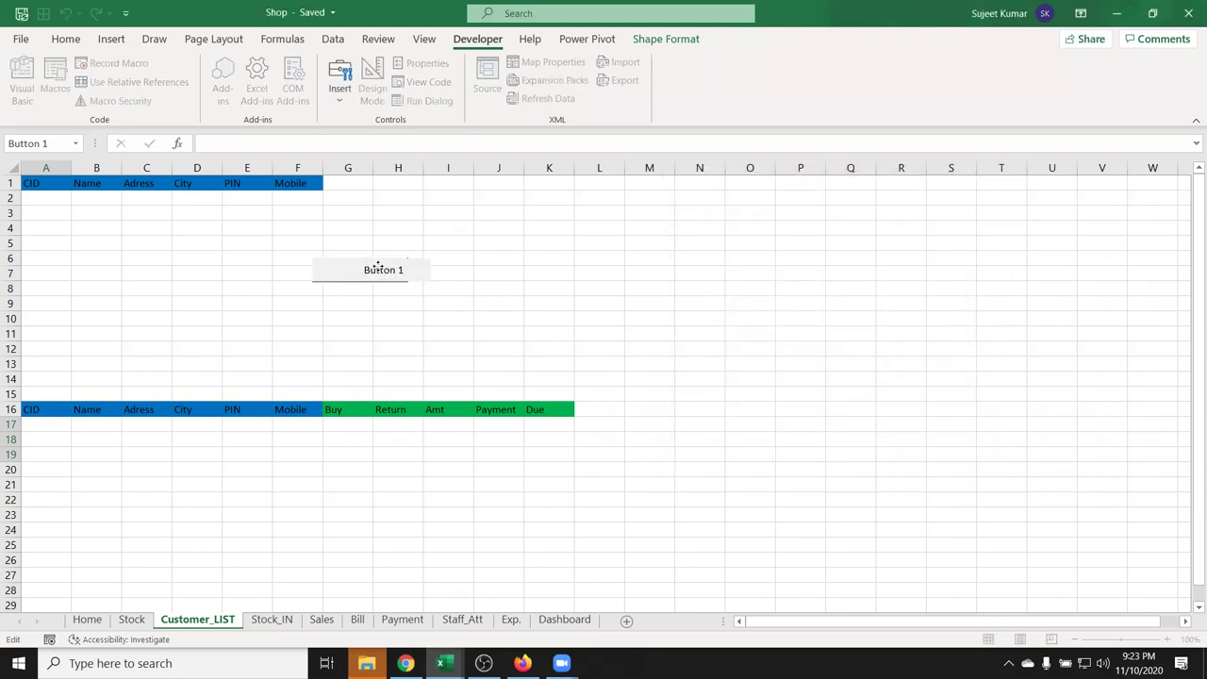
pyautogui.press('BackSpace')
pyautogui.press('BackSpace')
pyautogui.press('BackSpace')
pyautogui.press('BackSpace')
pyautogui.press('BackSpace')
pyautogui.press('BackSpace')
pyautogui.press('BackSpace')
pyautogui.press('BackSpace')
pyautogui.write('lick to Add')
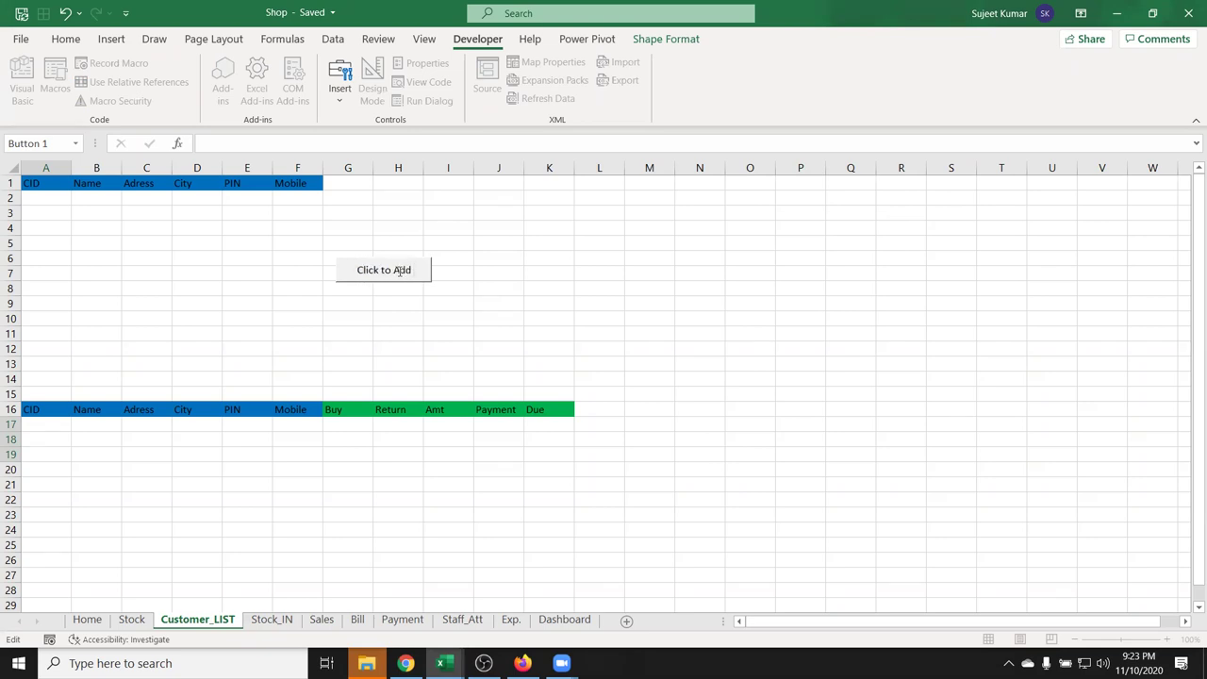
pyautogui.write(' NEw')
pyautogui.press('BackSpace')
pyautogui.press('BackSpace')
pyautogui.press('BackSpace')
pyautogui.write('New')
pyautogui.click(388, 312)
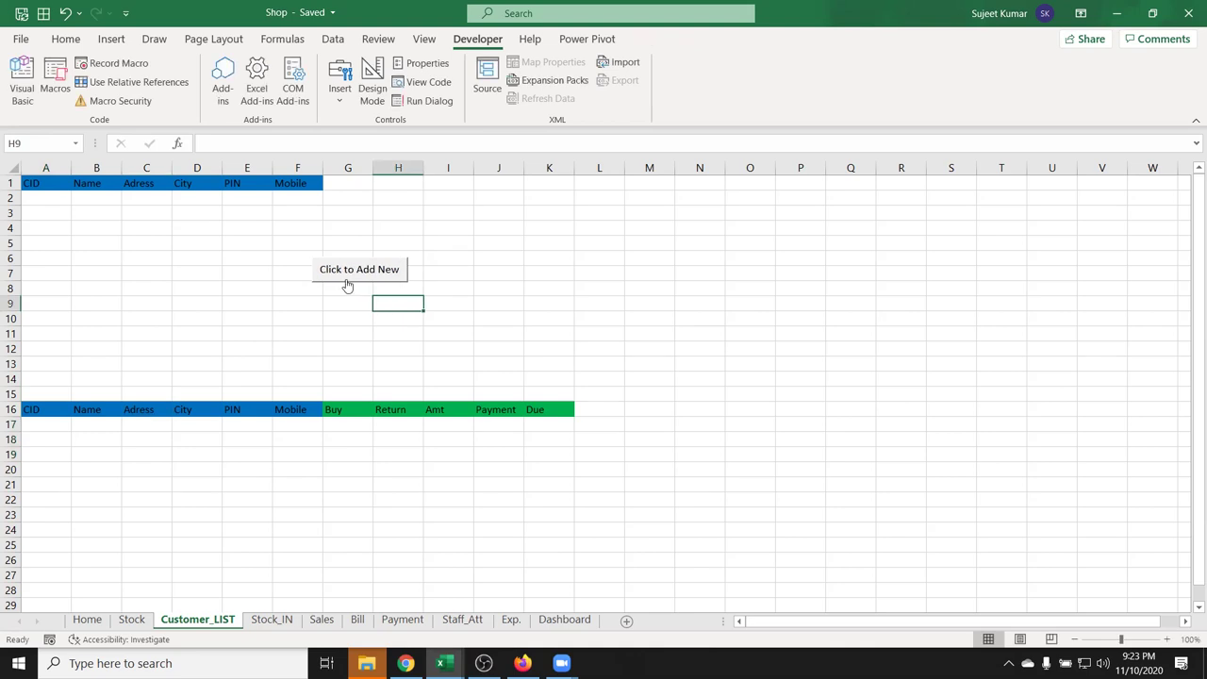
# Run the button to put ID 1 in A2, then enter the customer's name, address, city, PIN and mobile in B2:F2
pyautogui.click(346, 283)
pyautogui.click(60, 197)
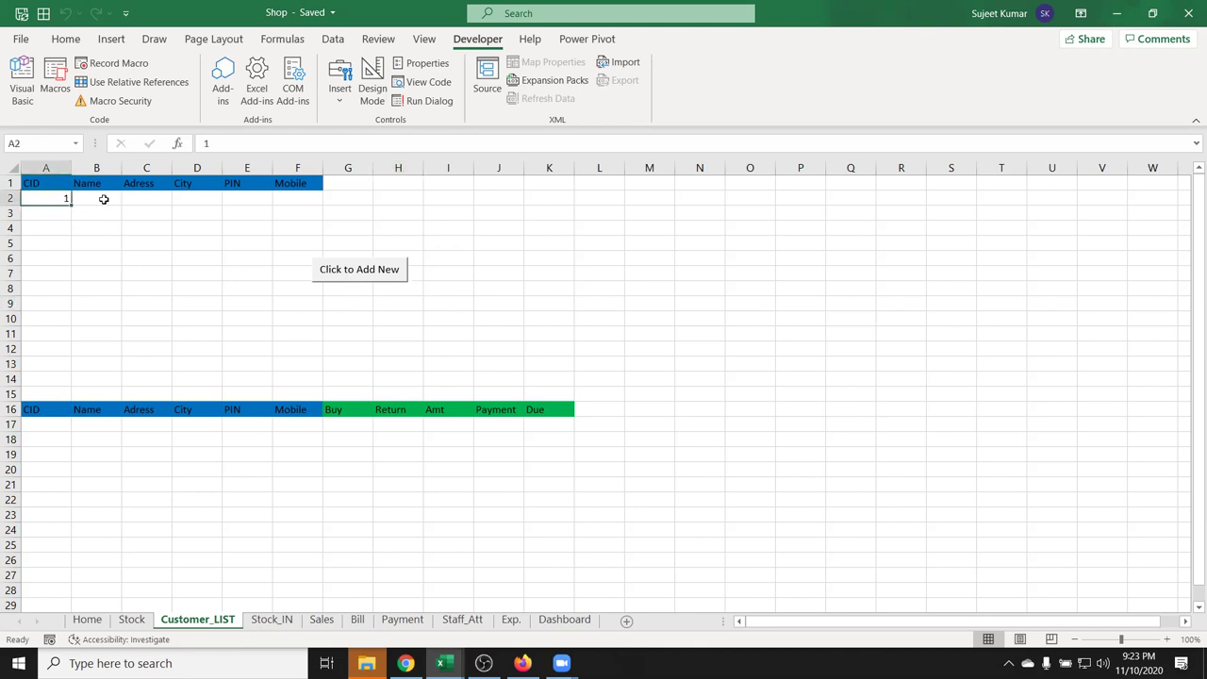
pyautogui.click(104, 199)
pyautogui.write('Puja')
pyautogui.press('Tab')
pyautogui.write('Khanpu')
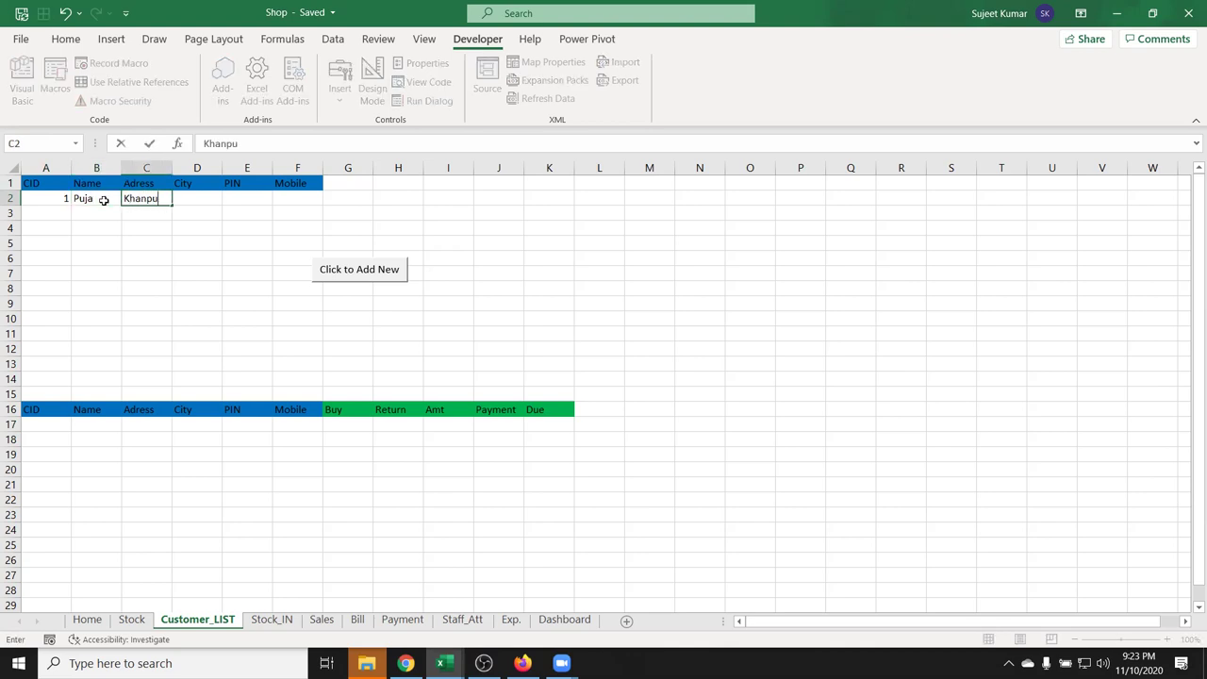
pyautogui.write('r')
pyautogui.press('Tab')
pyautogui.write('Delhi')
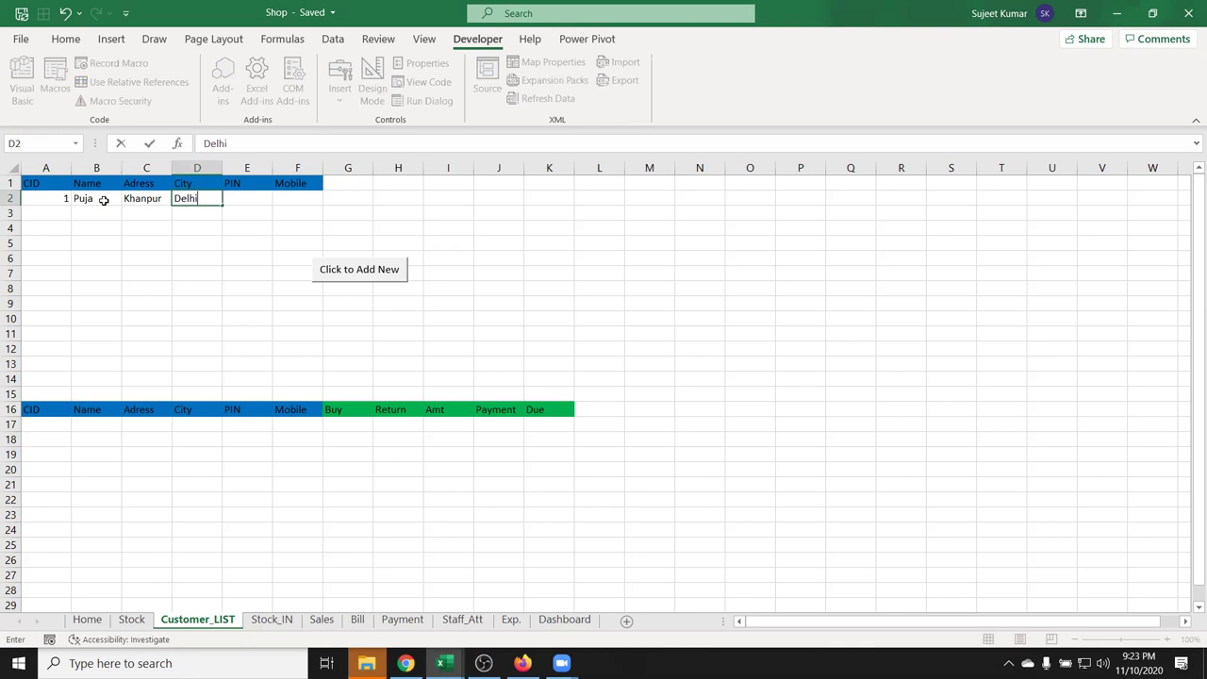
pyautogui.press('Tab')
pyautogui.write('110062')
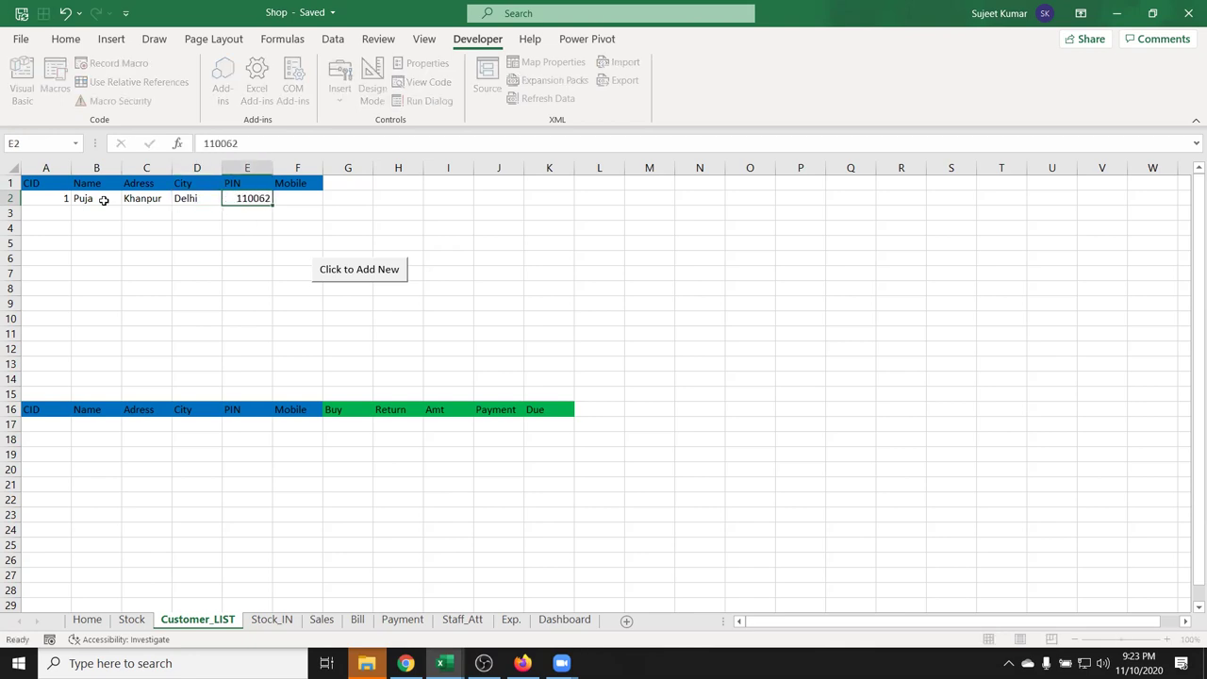
pyautogui.press('Tab')
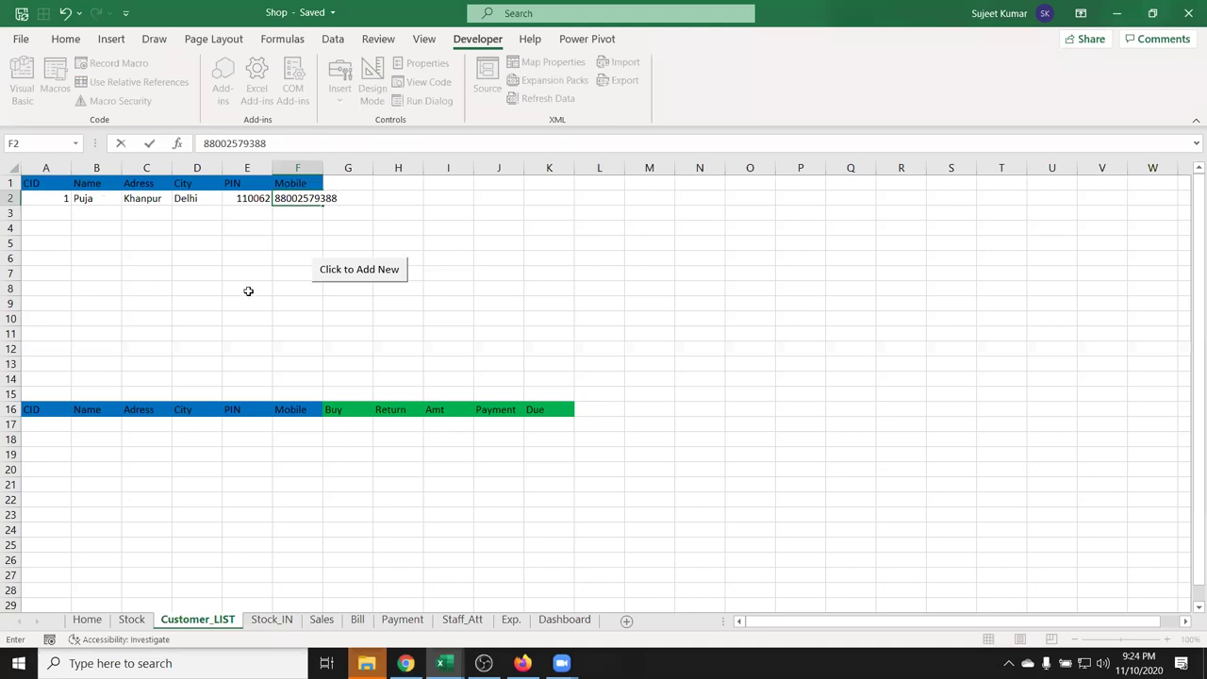
pyautogui.click(248, 290)
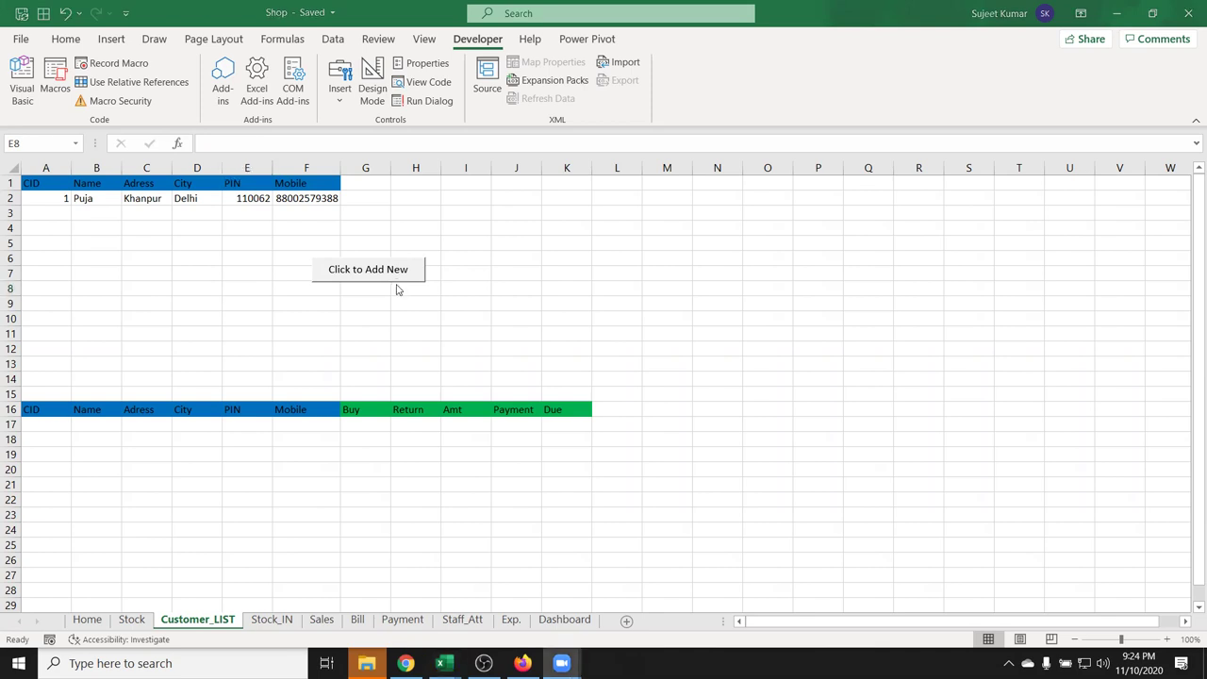
pyautogui.hotkey('alt', 'Tab')
pyautogui.hotkey('alt', 'Tab')
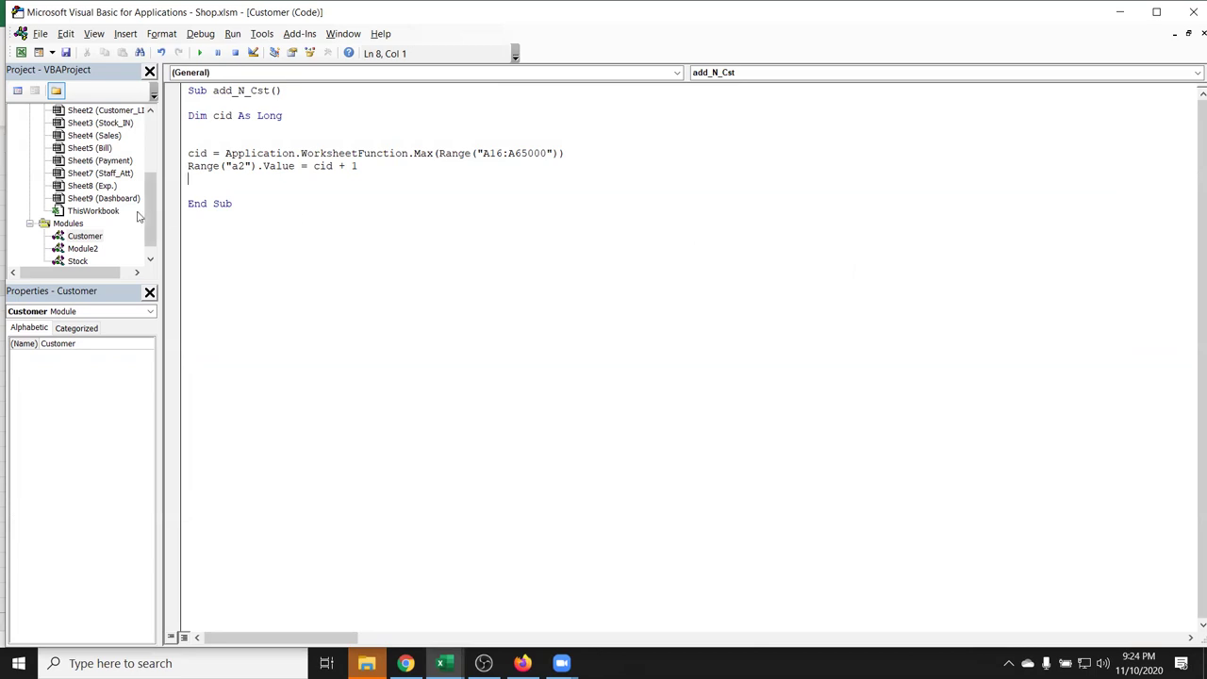
# Erase the half-typed sheet2 code line from add_N_Cst
pyautogui.scroll(2, 140, 217)
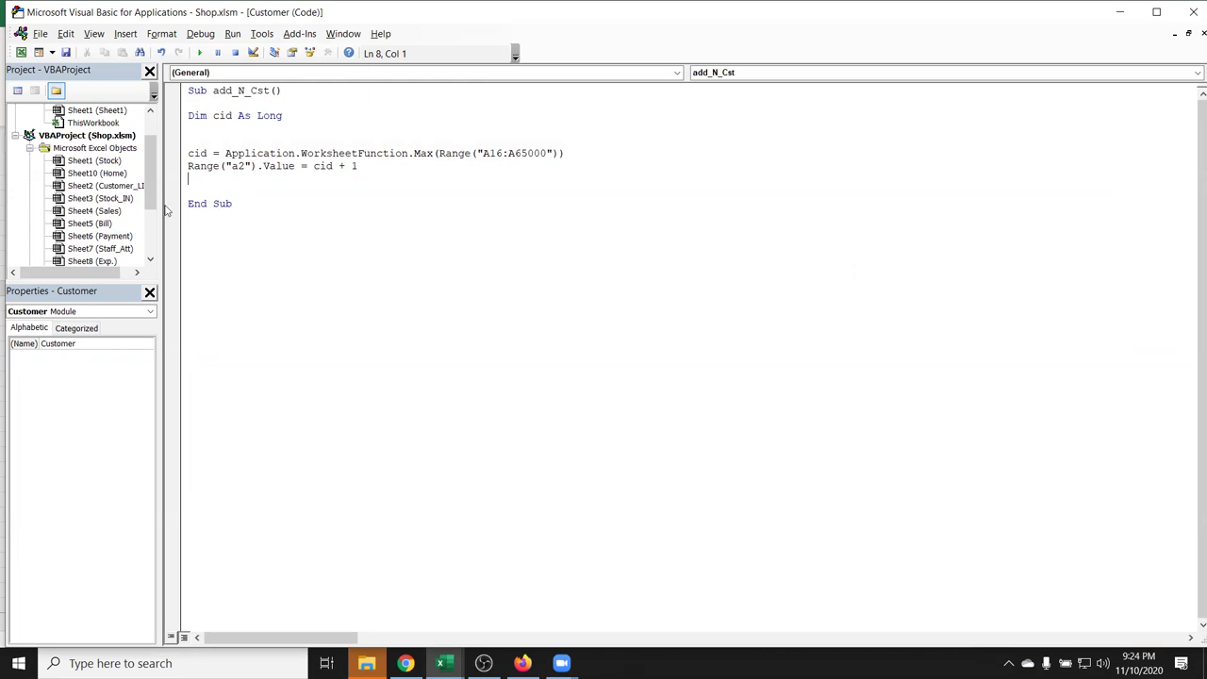
pyautogui.write('sheet')
pyautogui.write('2.')
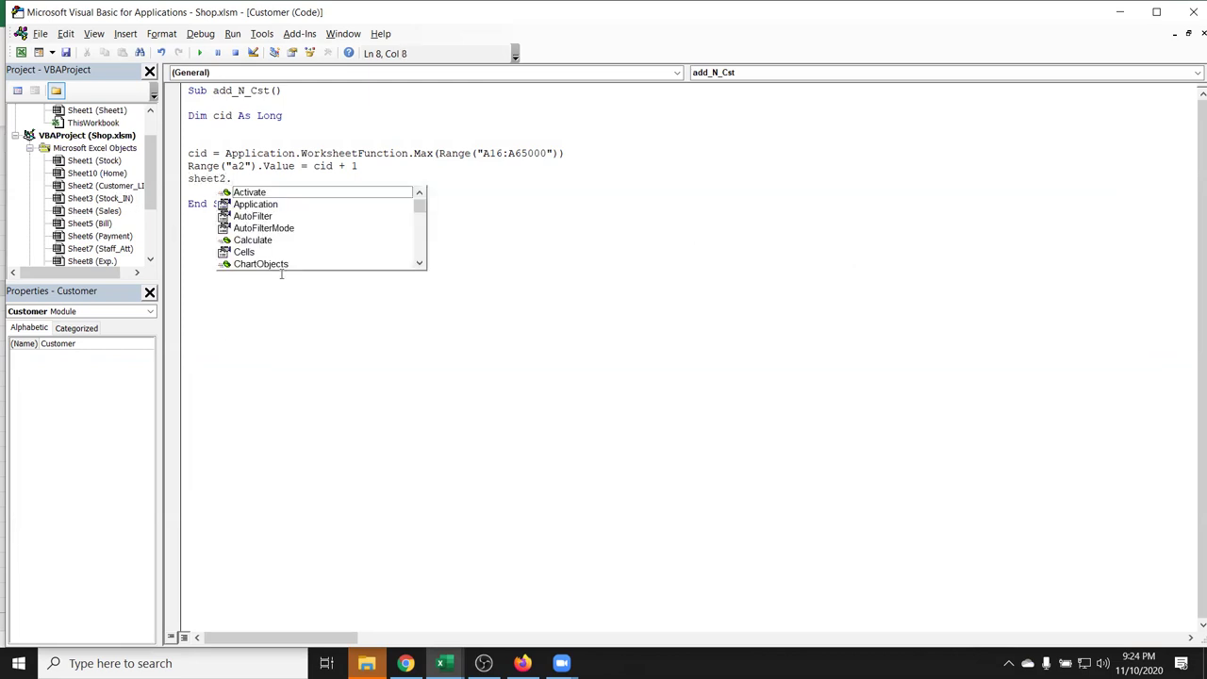
pyautogui.write('c')
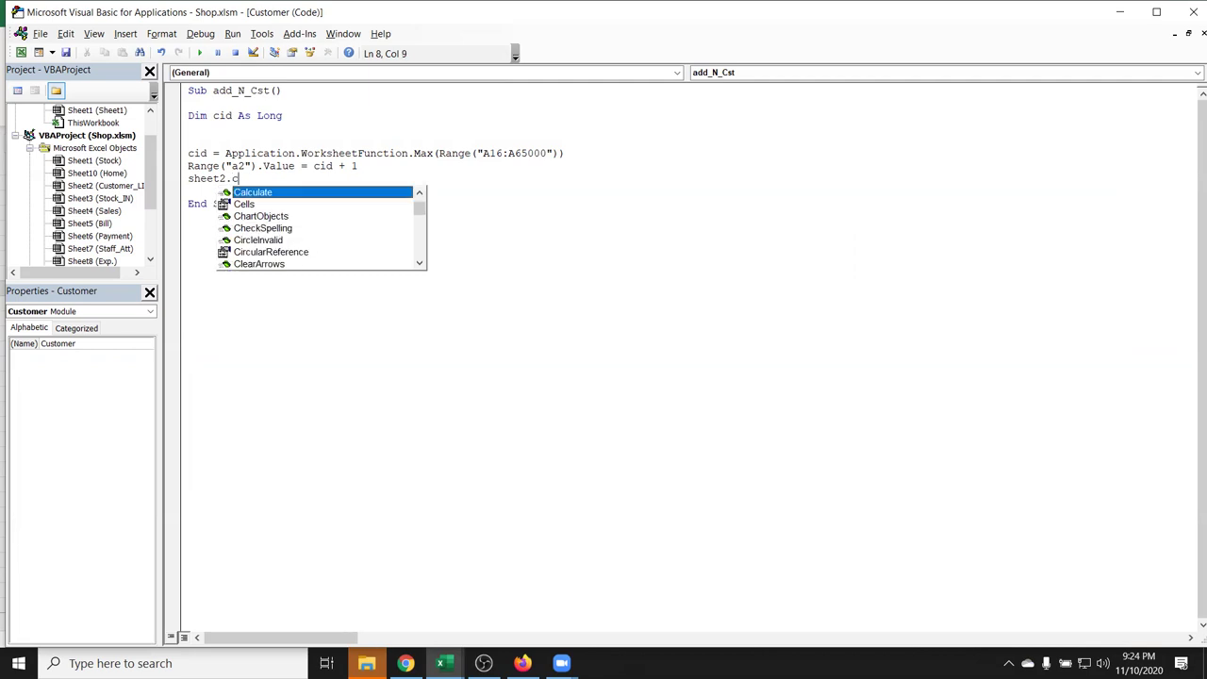
pyautogui.write('om')
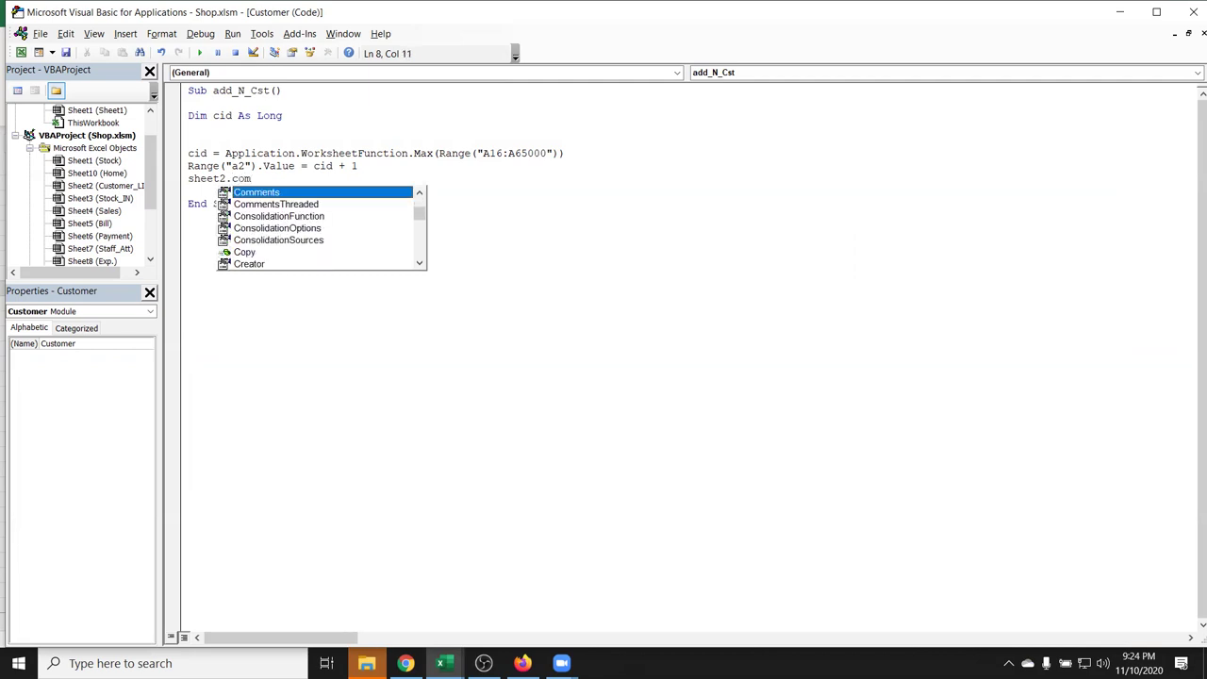
pyautogui.write('a')
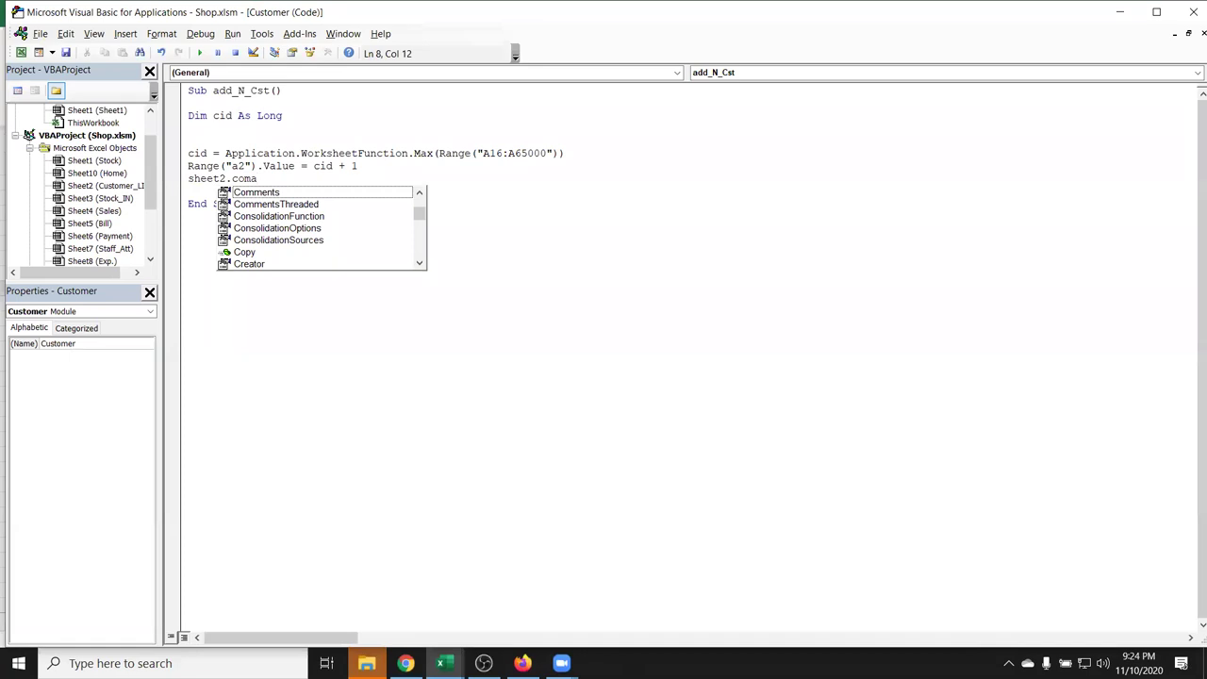
pyautogui.press('BackSpace')
pyautogui.press('BackSpace')
pyautogui.press('BackSpace')
pyautogui.press('BackSpace')
pyautogui.press('BackSpace')
pyautogui.press('BackSpace')
pyautogui.press('BackSpace')
pyautogui.press('BackSpace')
pyautogui.press('BackSpace')
pyautogui.press('BackSpace')
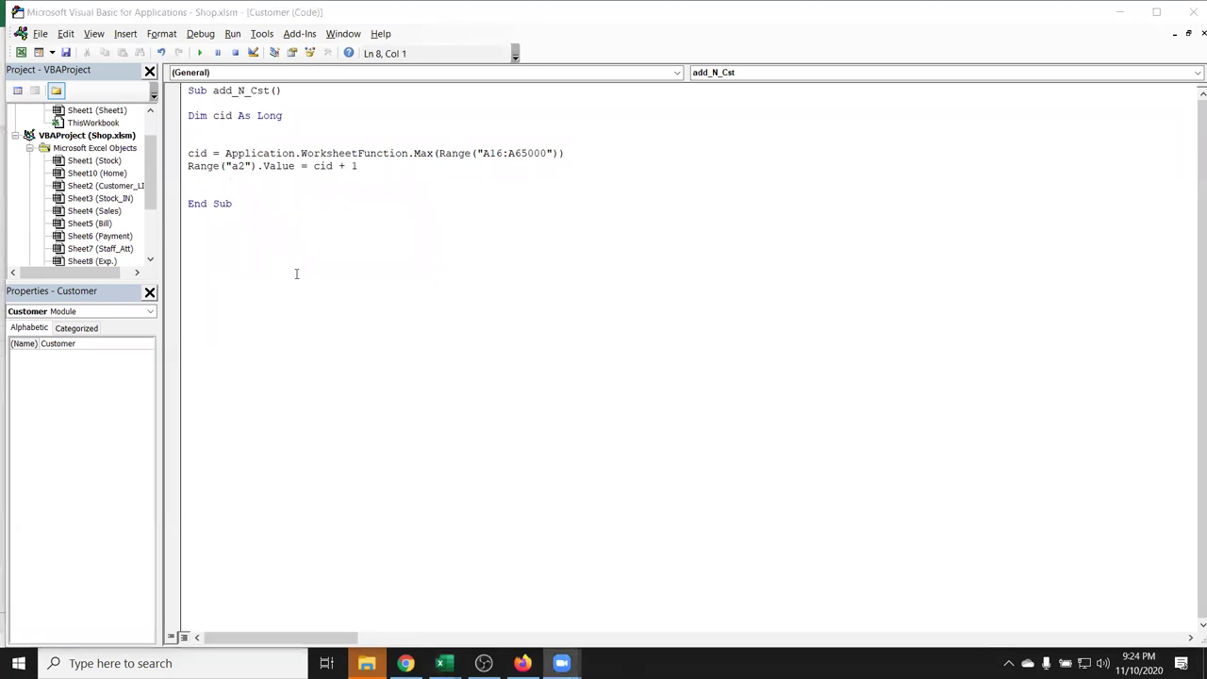
pyautogui.hotkey('alt', 'Tab')
# Open the Customer_LIST (Sheet2) code module, then minimise the editor back to Excel
pyautogui.click(197, 75)
pyautogui.click(196, 85)
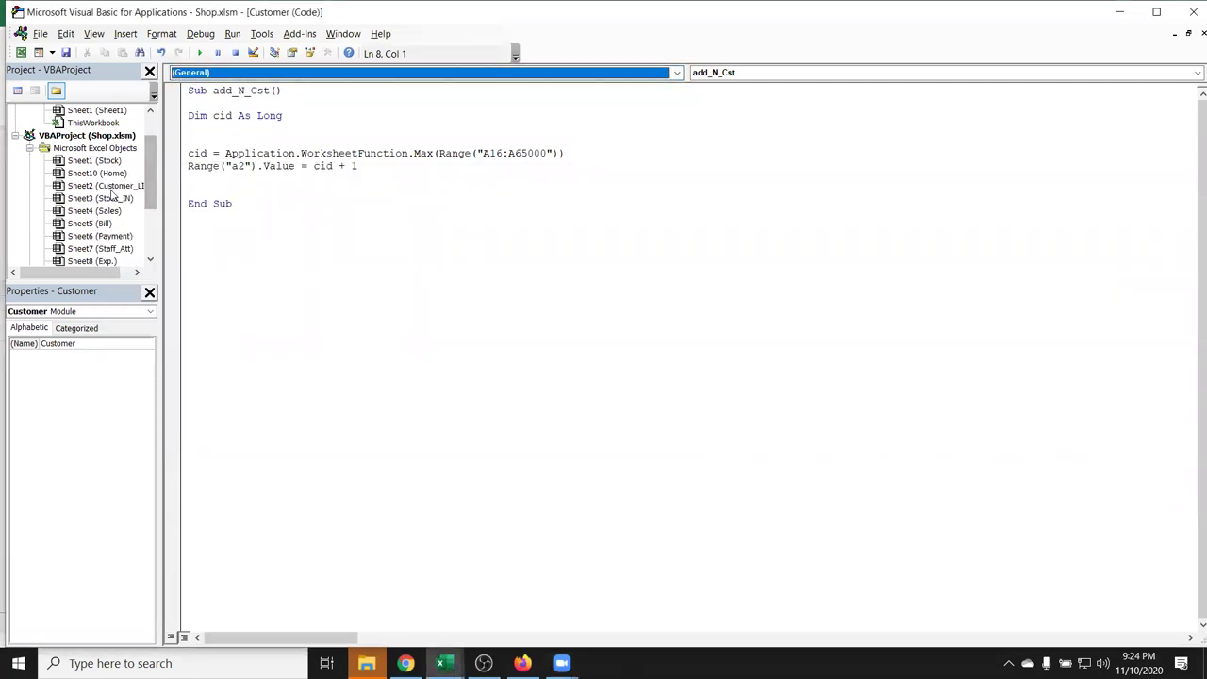
pyautogui.click(107, 186)
pyautogui.doubleClick(107, 186)
pyautogui.click(219, 74)
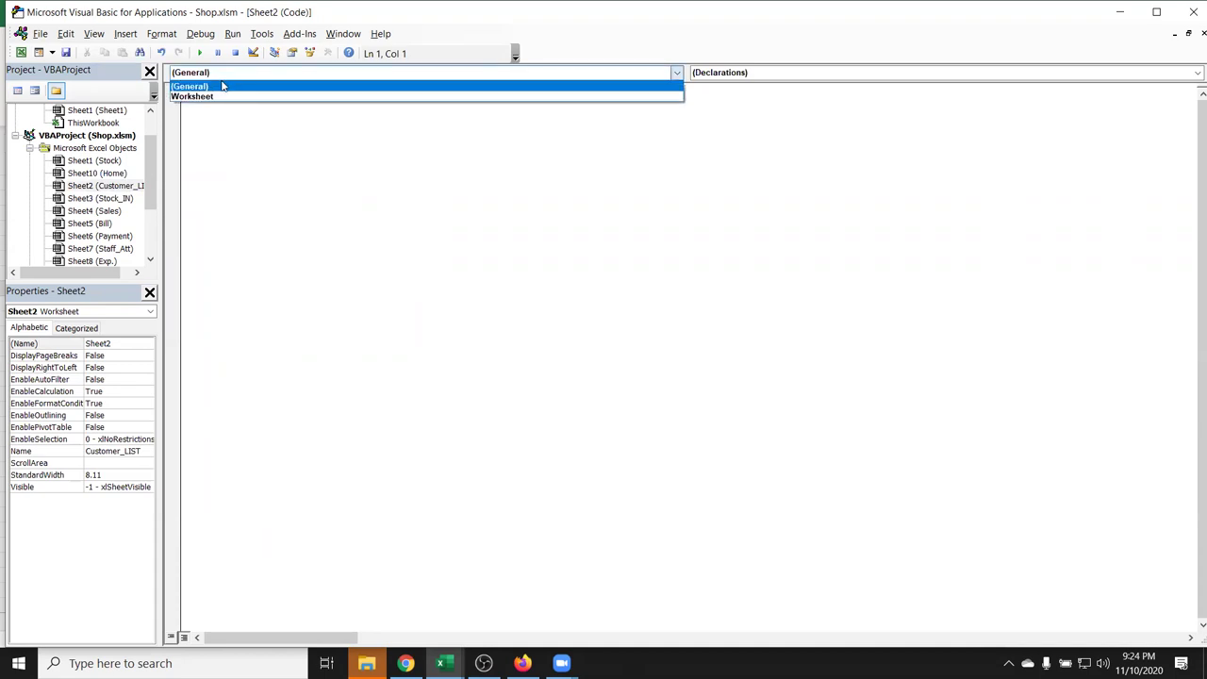
pyautogui.click(222, 86)
pyautogui.click(283, 188)
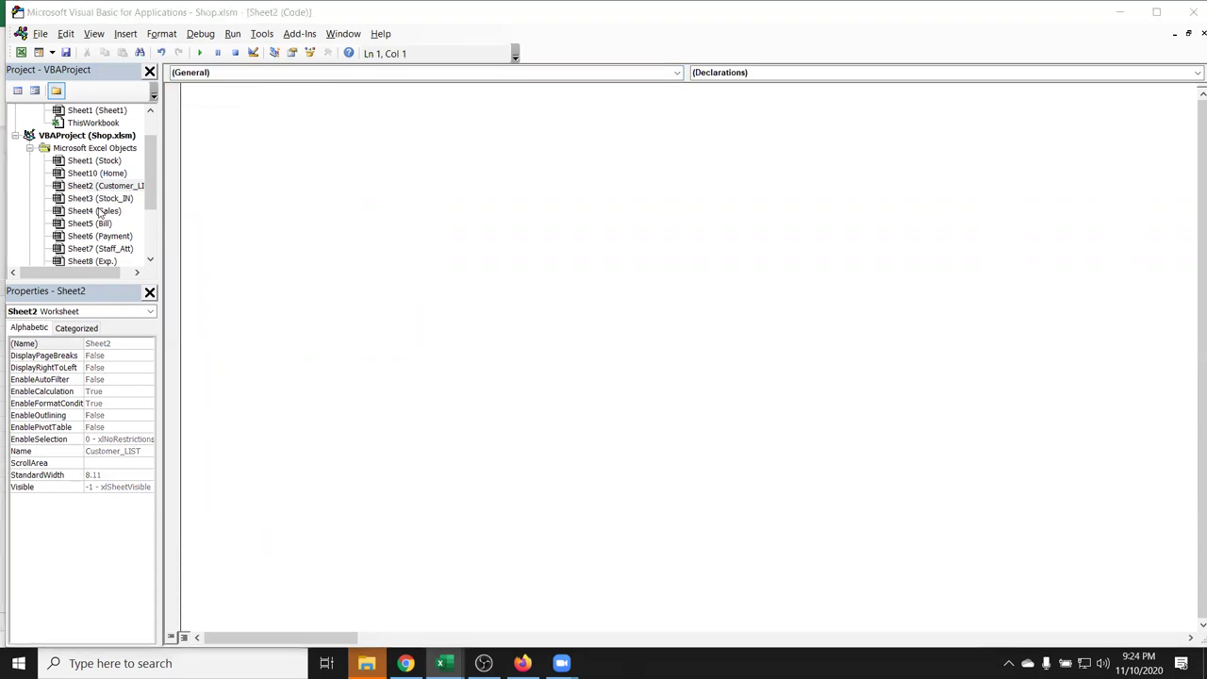
pyautogui.click(1128, 16)
pyautogui.click(392, 303)
# Record Macro2 renaming the button caption to 'Please Add', stop recording, and open the VBA editor
pyautogui.click(50, 640)
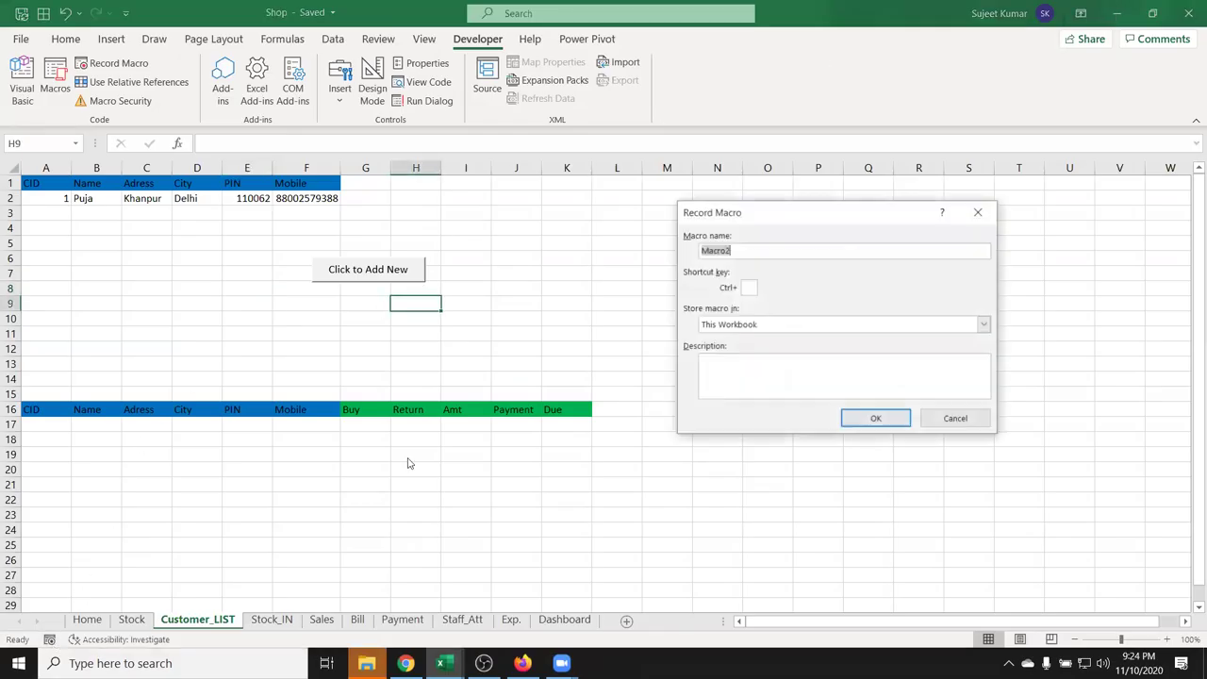
pyautogui.click(875, 420)
pyautogui.rightClick(372, 269)
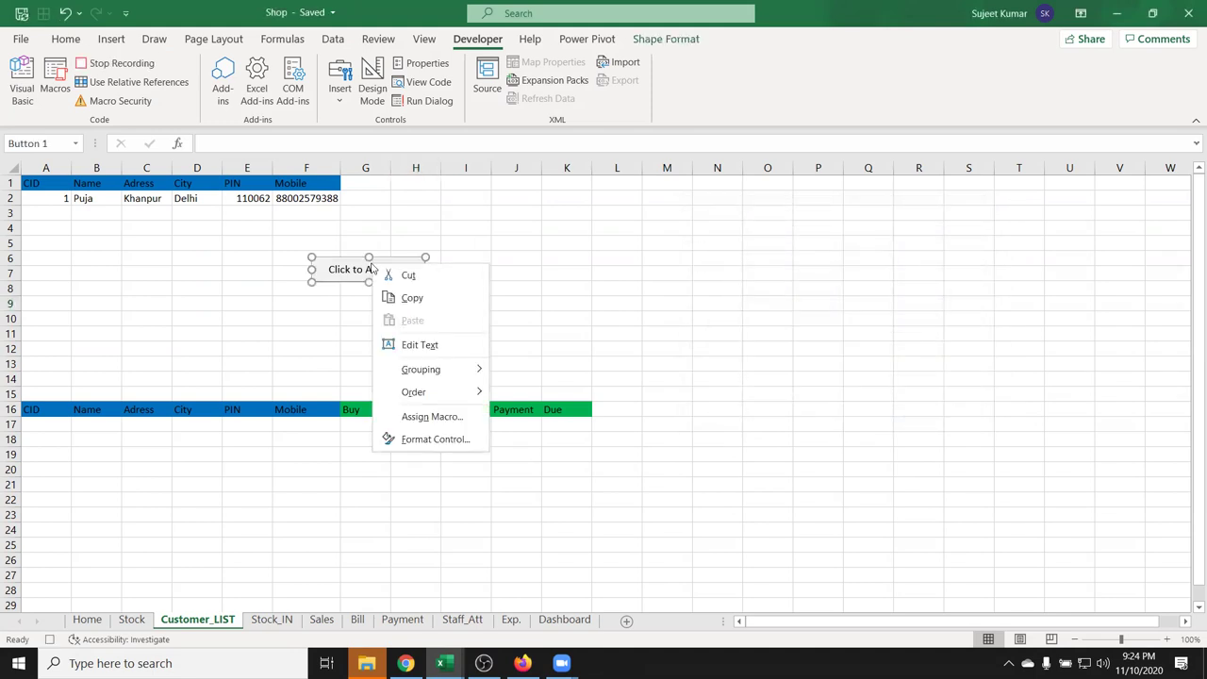
pyautogui.click(418, 340)
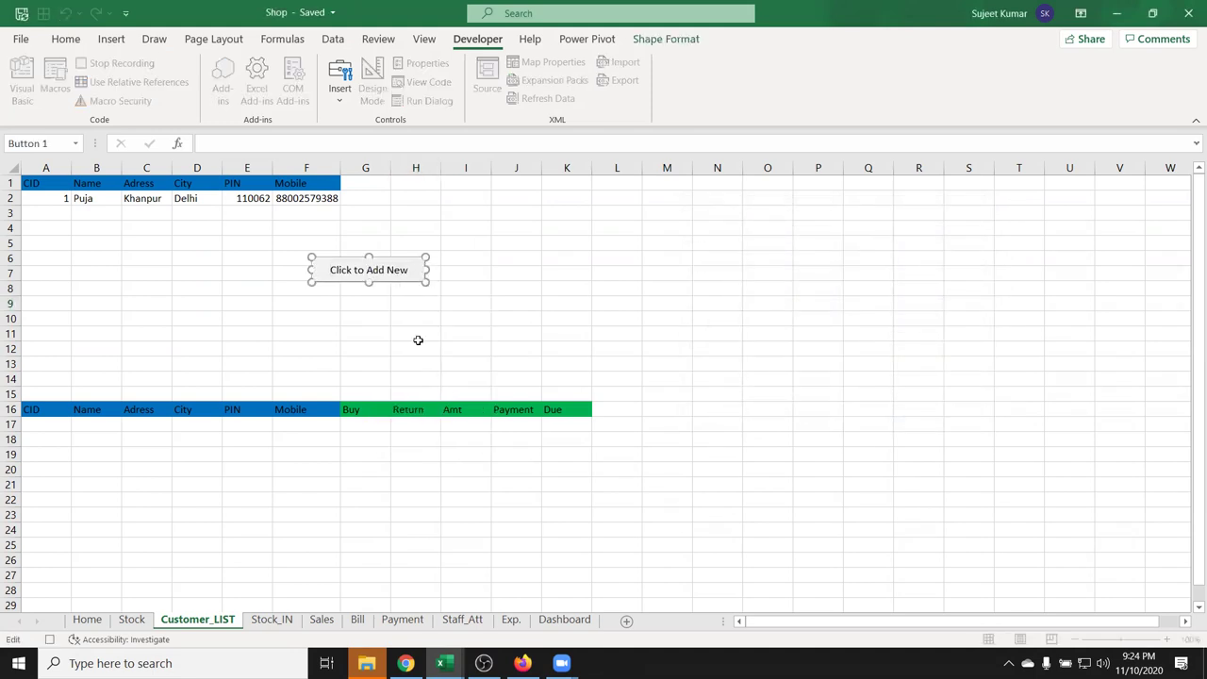
pyautogui.press('Delete')
pyautogui.press('Delete')
pyautogui.press('Delete')
pyautogui.press('Delete')
pyautogui.press('Delete')
pyautogui.press('Delete')
pyautogui.write('Please Add')
pyautogui.press('Return')
pyautogui.press('BackSpace')
pyautogui.click(417, 339)
pyautogui.click(51, 640)
pyautogui.hotkey('alt', 'F11')
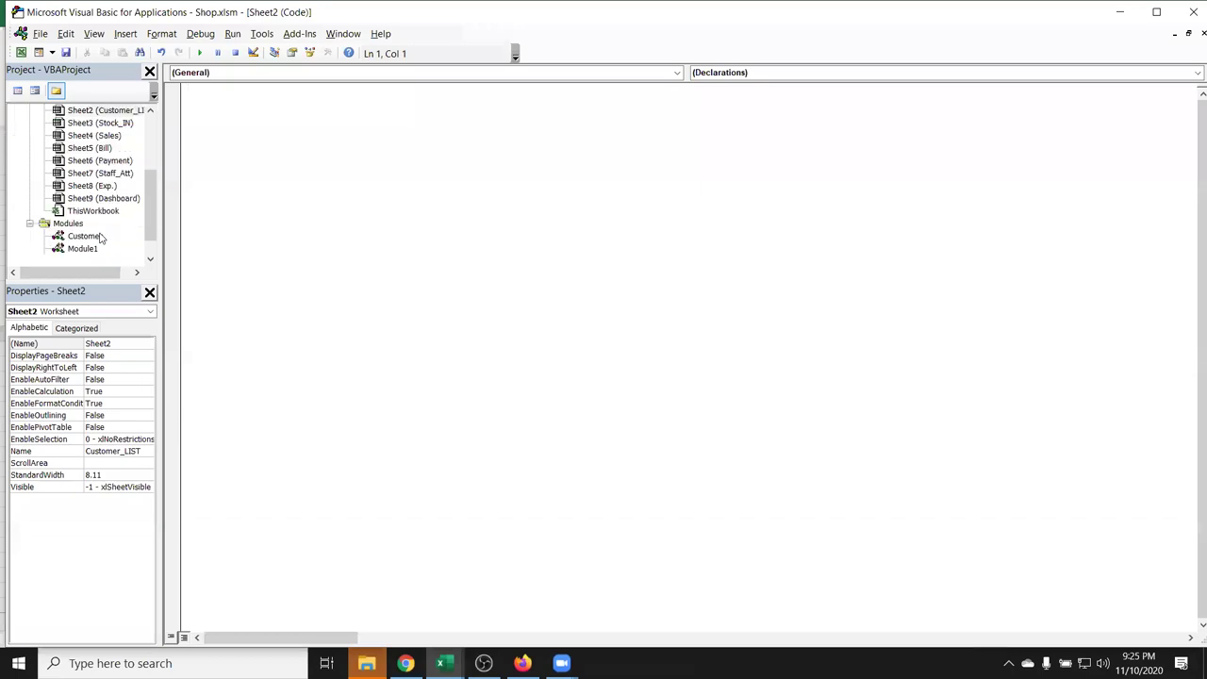
# Copy the two Button 1 relabel lines from the recorded Macro2 in Module1
pyautogui.doubleClick(101, 237)
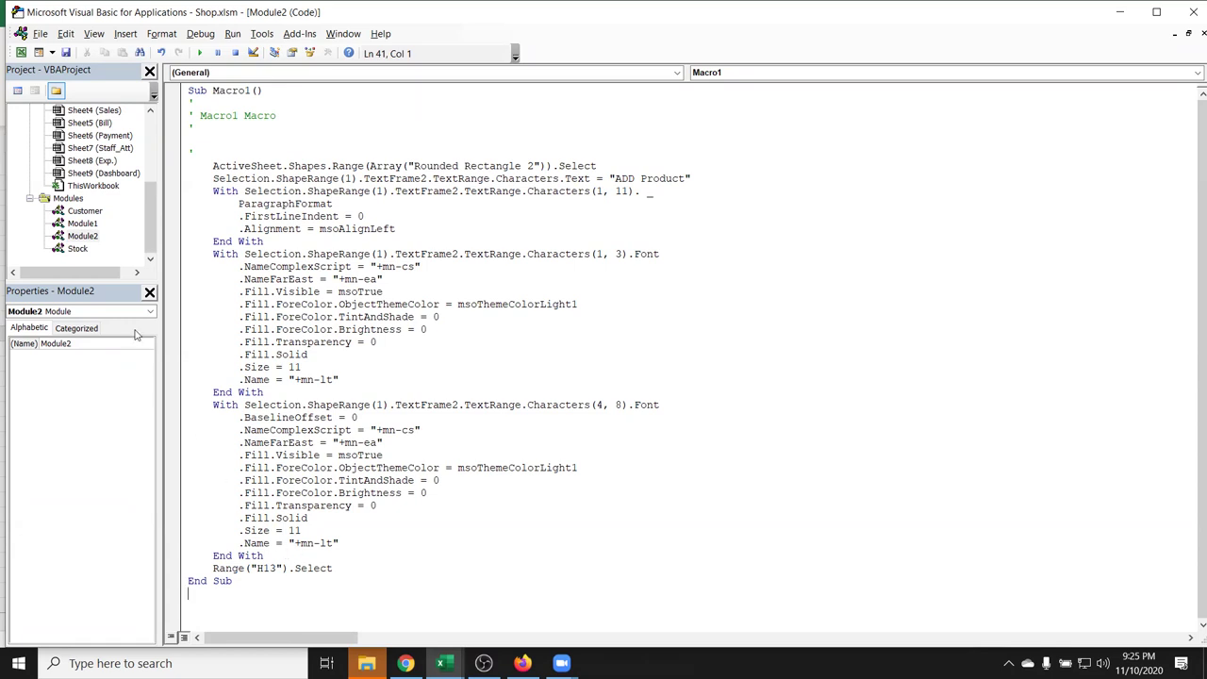
pyautogui.doubleClick(99, 226)
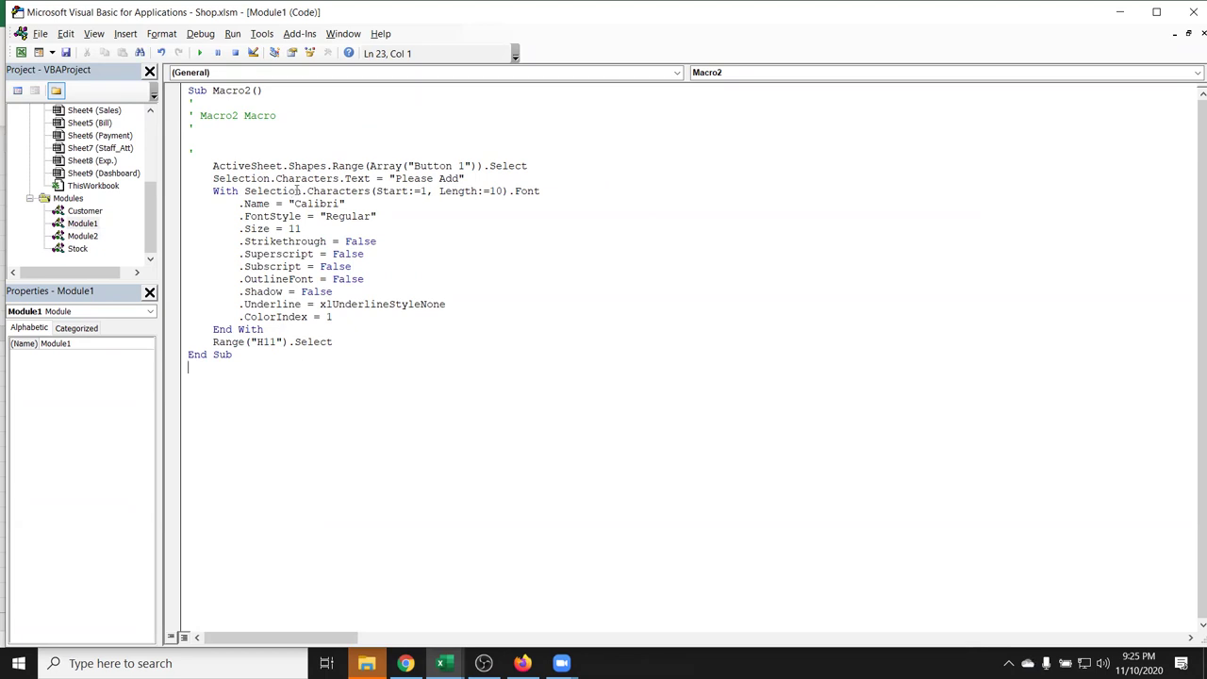
pyautogui.doubleClick(235, 166)
pyautogui.click(323, 166)
pyautogui.moveTo(464, 178); pyautogui.dragTo(185, 170)
pyautogui.hotkey('ctrl', 'c')
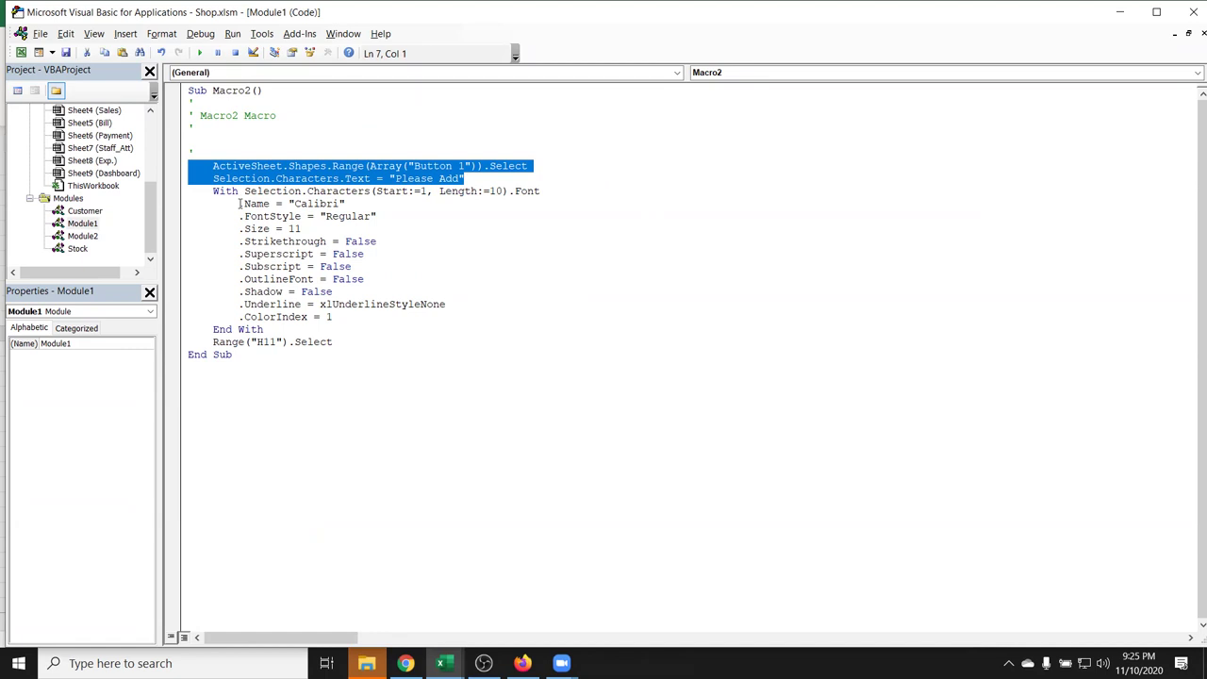
# Paste them into add_N_Cst after the Range("a2") line and remove their indents
pyautogui.doubleClick(95, 212)
pyautogui.hotkey('ctrl', 'v')
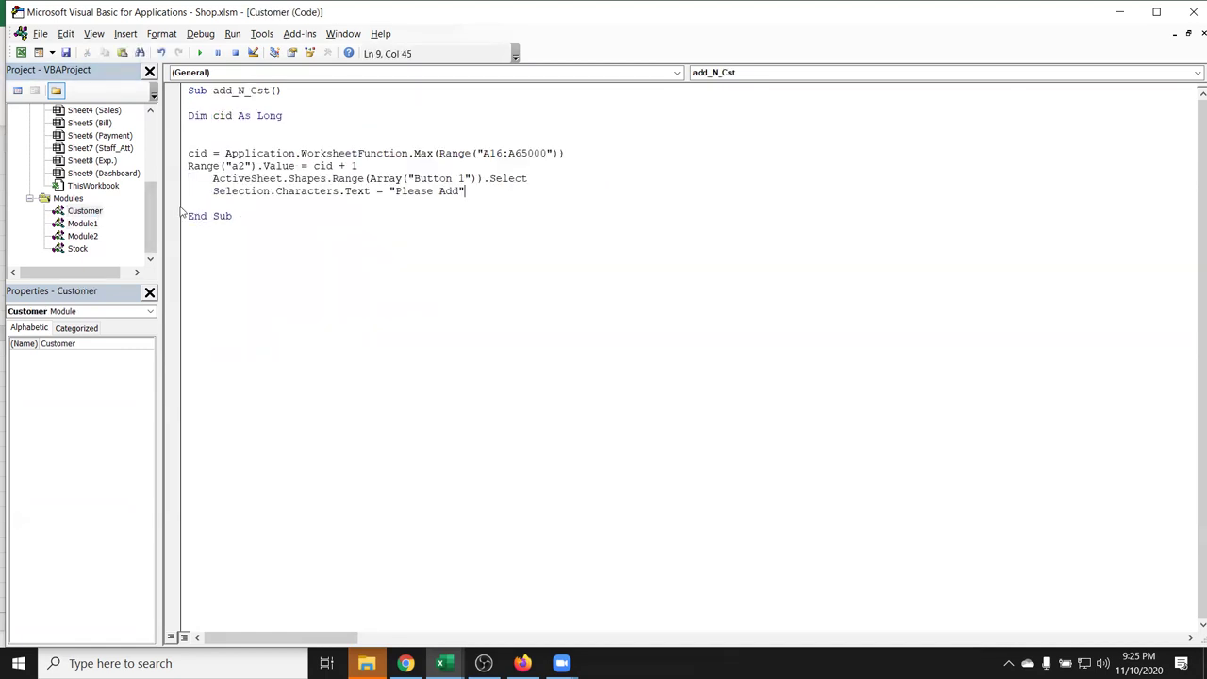
pyautogui.click(213, 178)
pyautogui.hotkey('shift', 'Tab')
pyautogui.press('Delete')
pyautogui.press('Delete')
pyautogui.press('Delete')
pyautogui.press('Delete')
pyautogui.click(244, 207)
pyautogui.hotkey('alt', 'F11')
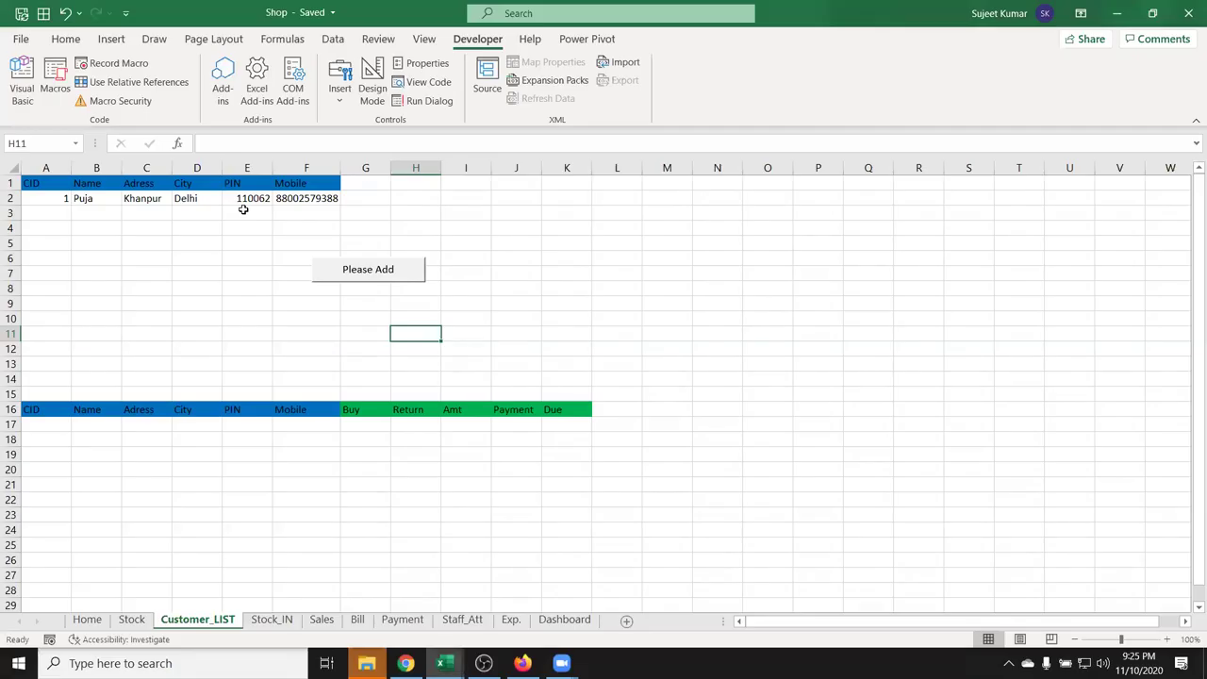
pyautogui.click(46, 200)
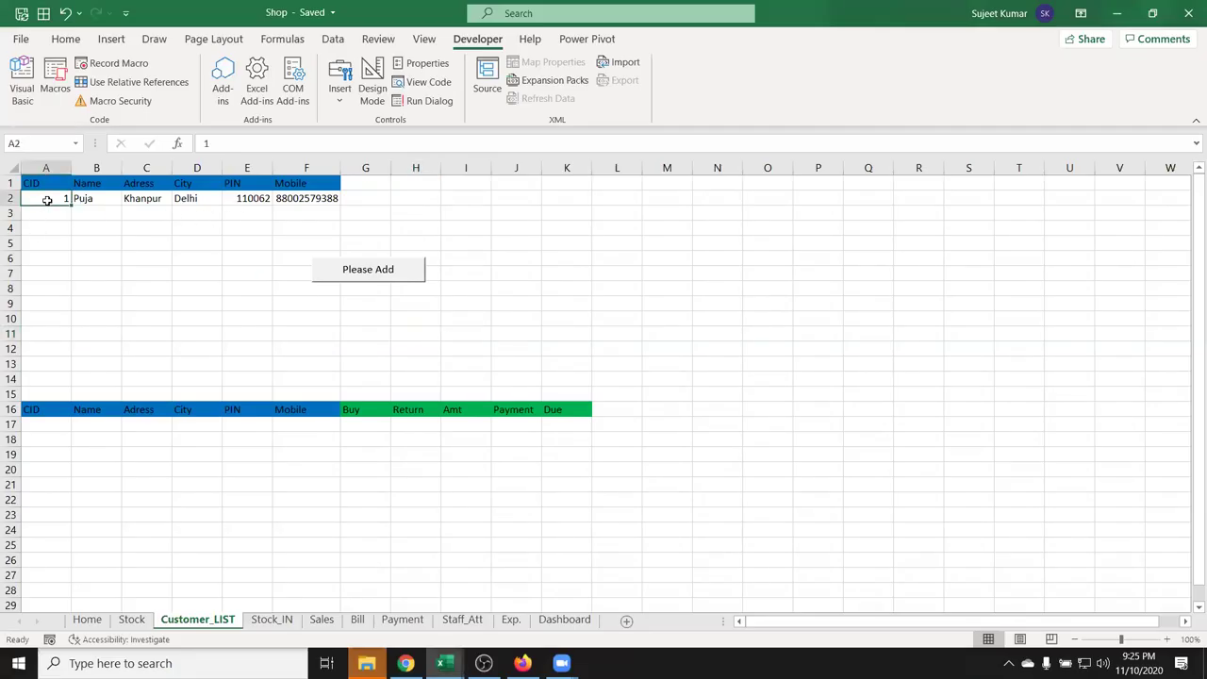
pyautogui.moveTo(81, 198); pyautogui.dragTo(311, 214)
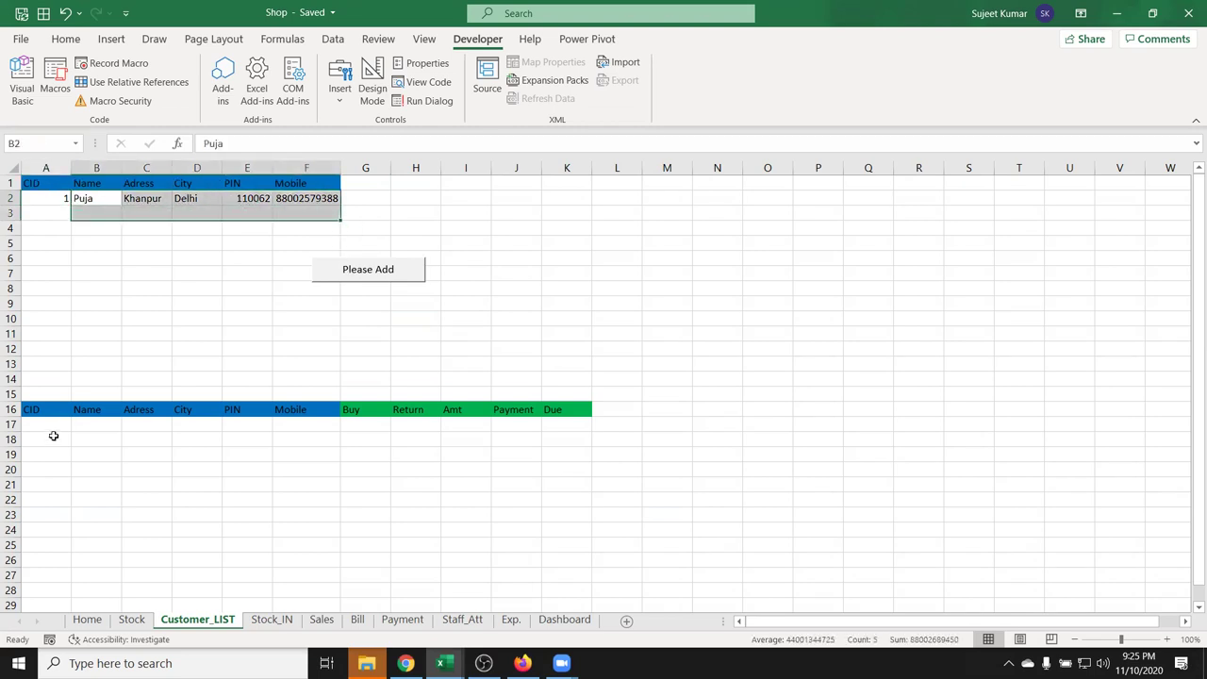
pyautogui.hotkey('alt', 'F11')
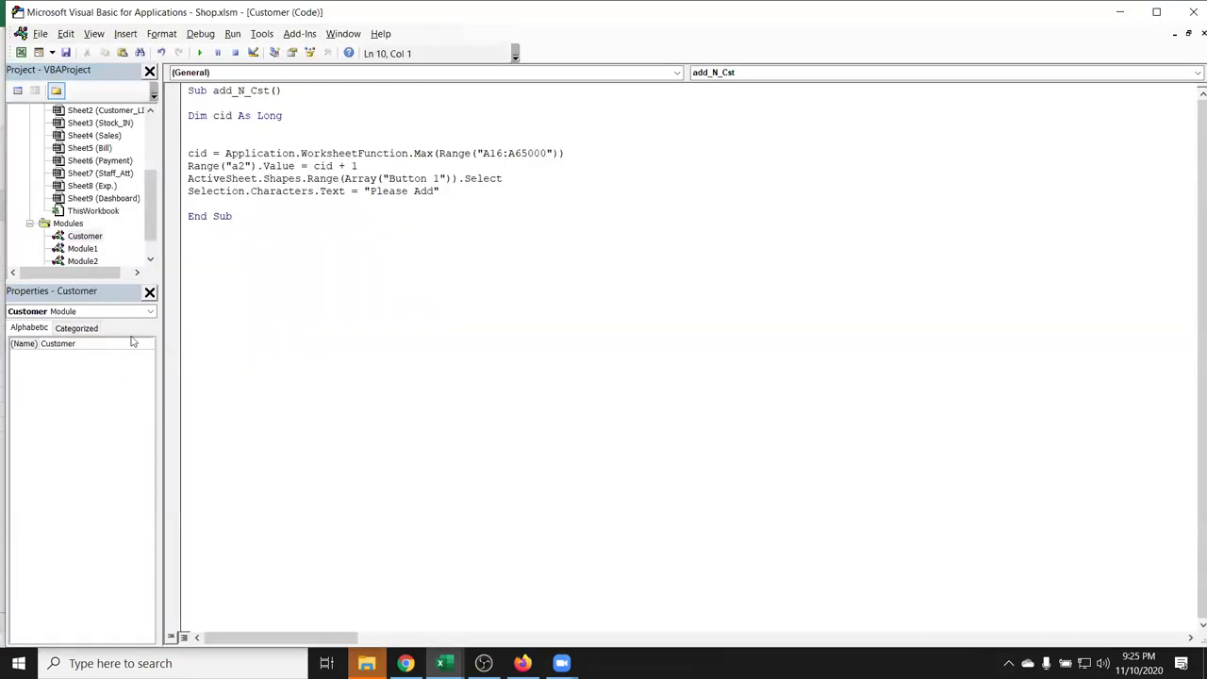
pyautogui.hotkey('alt', 'F11')
pyautogui.click(126, 270)
pyautogui.moveTo(38, 425); pyautogui.dragTo(38, 499)
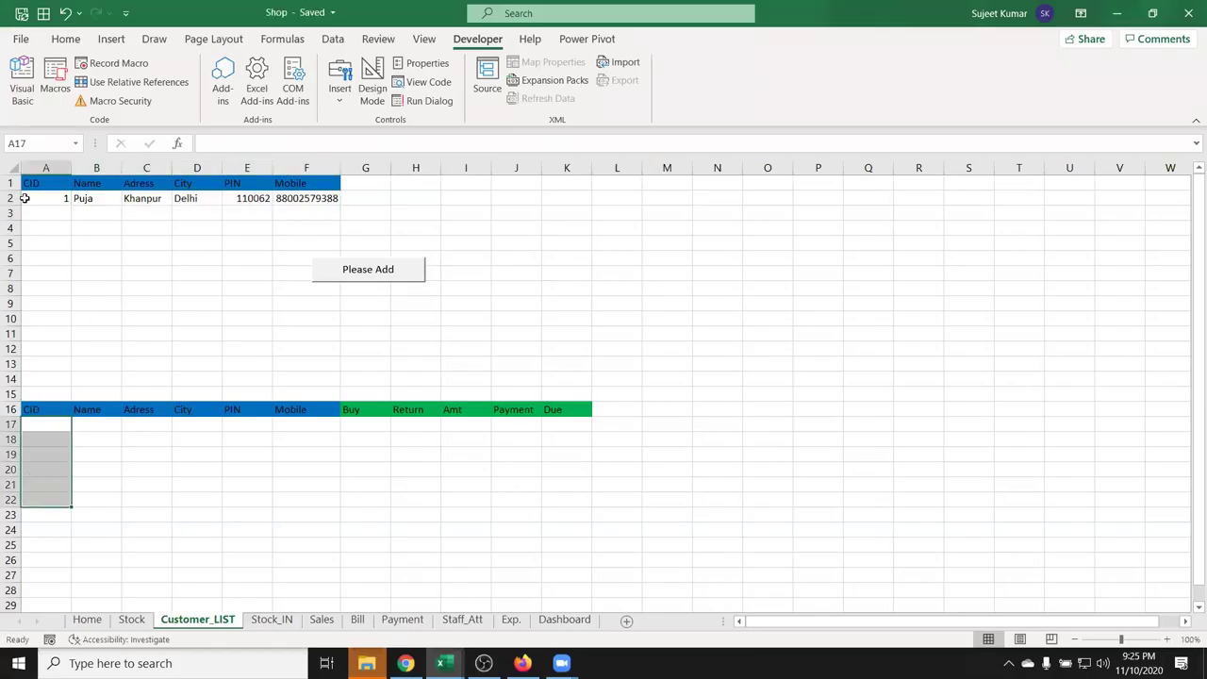
pyautogui.click(45, 199)
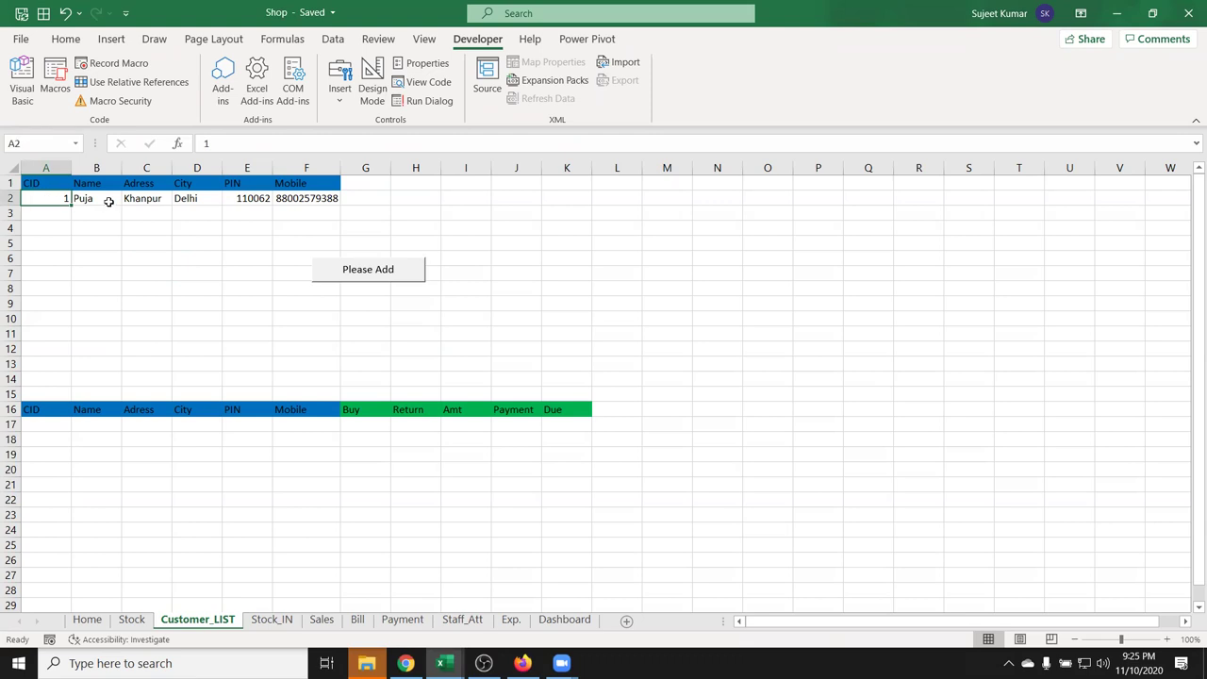
pyautogui.moveTo(106, 199); pyautogui.dragTo(323, 197)
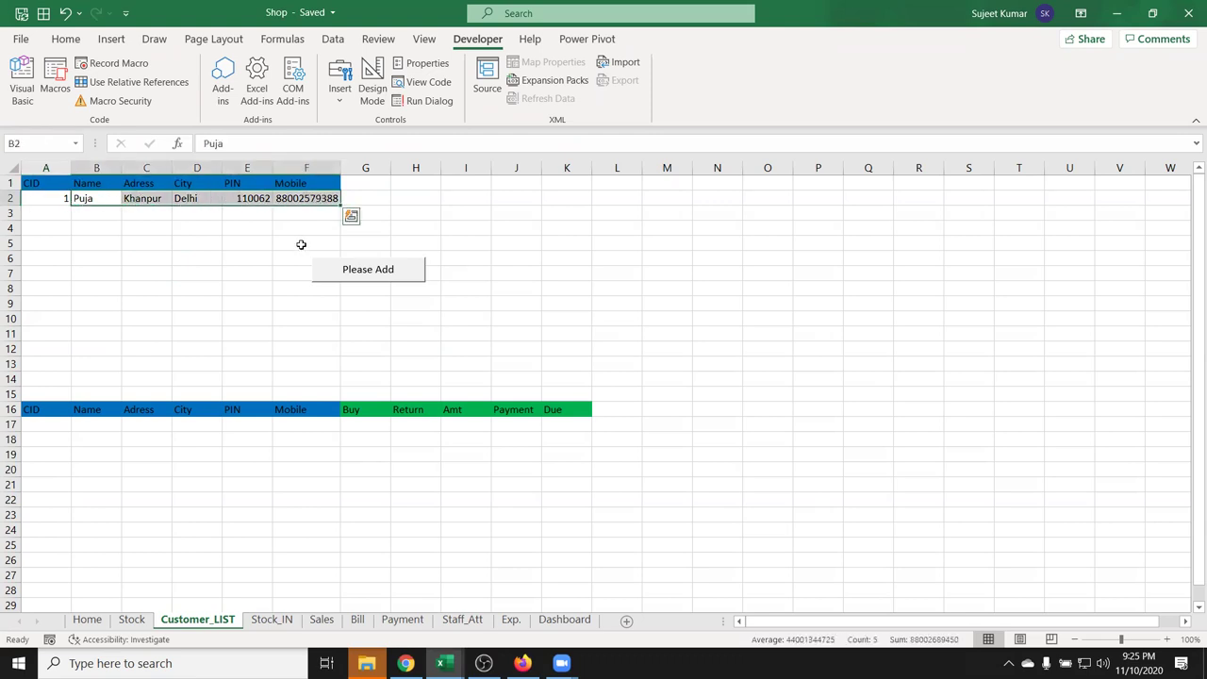
pyautogui.click(139, 244)
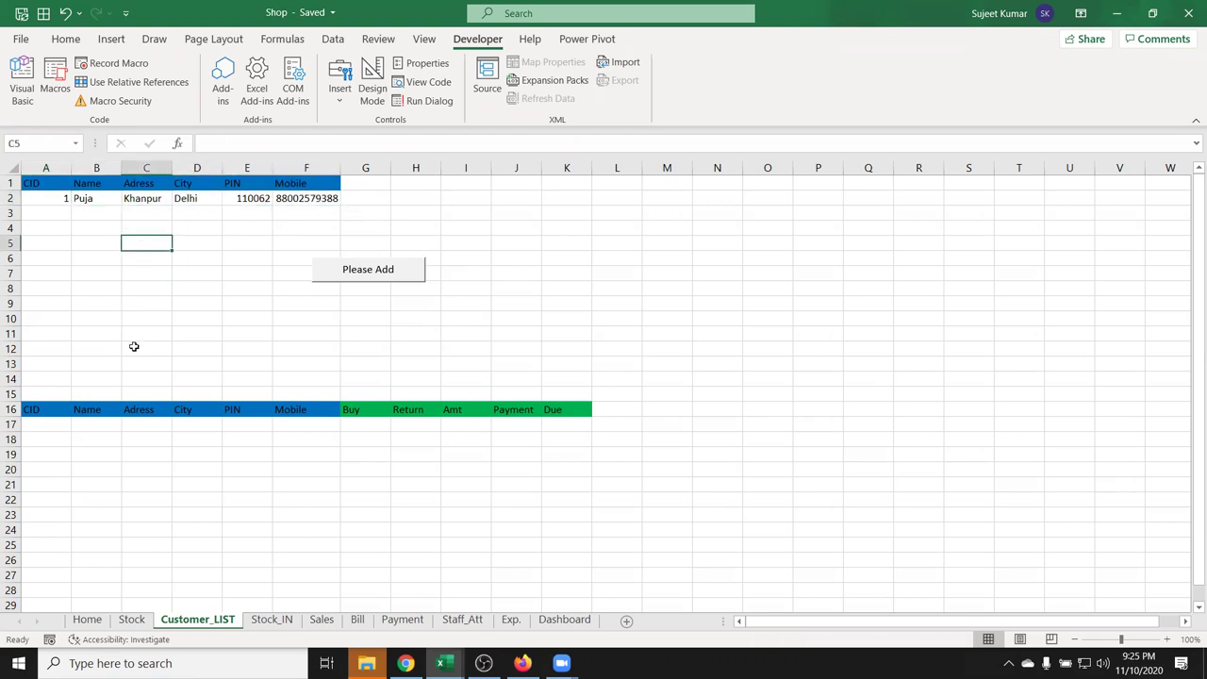
pyautogui.moveTo(47, 199); pyautogui.dragTo(311, 198)
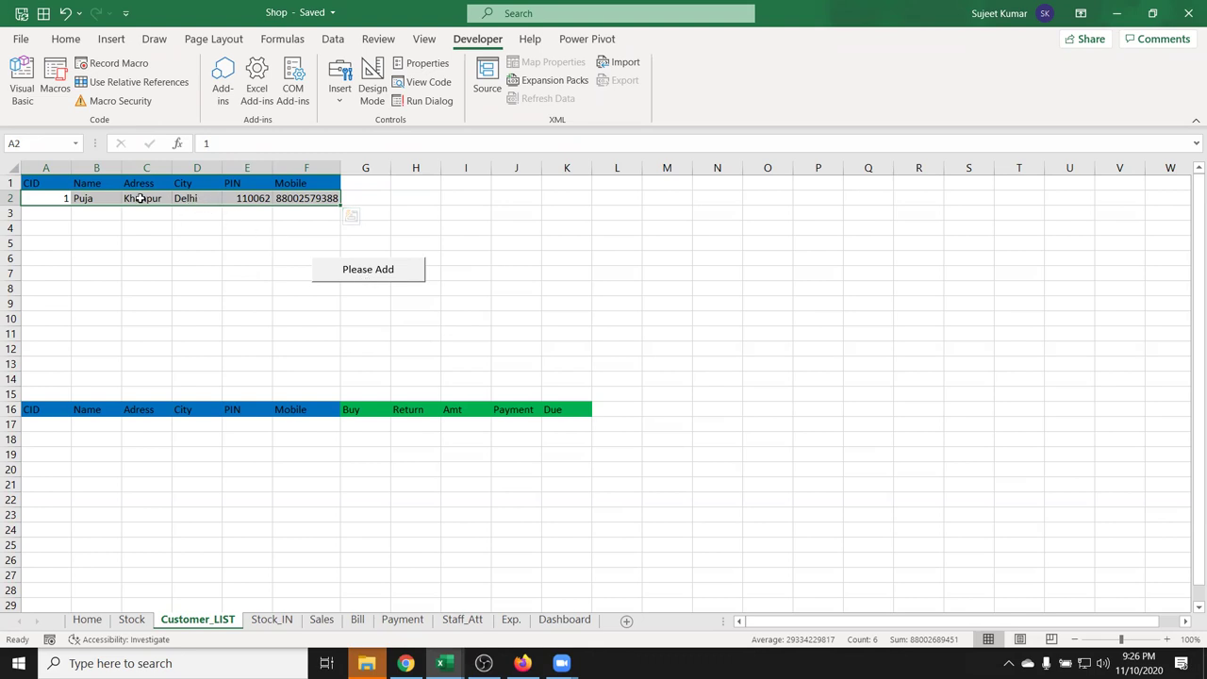
pyautogui.click(85, 195)
pyautogui.moveTo(86, 193); pyautogui.dragTo(299, 198)
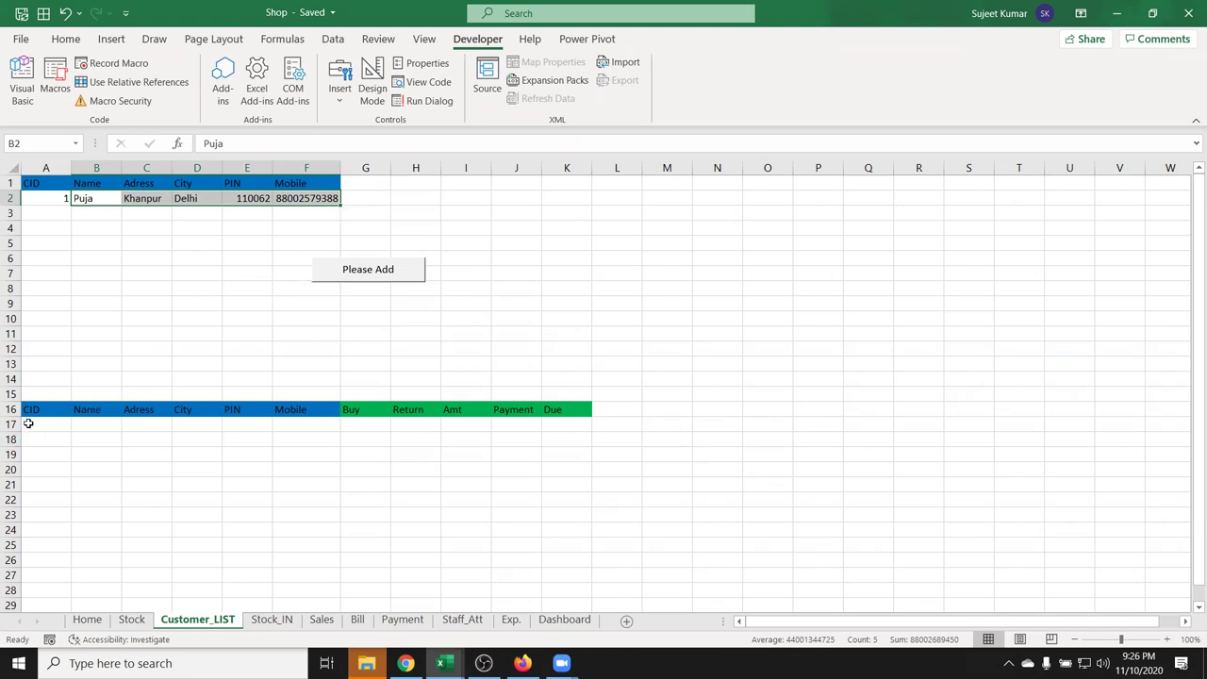
pyautogui.click(162, 258)
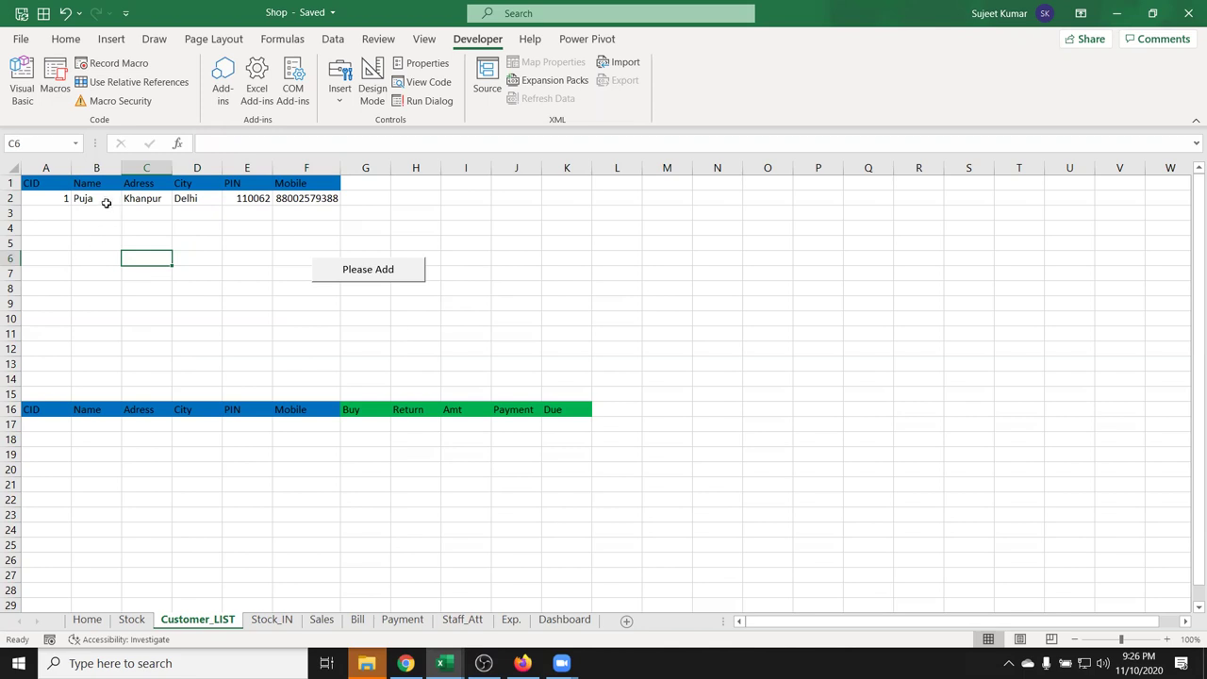
pyautogui.moveTo(104, 199); pyautogui.dragTo(299, 199)
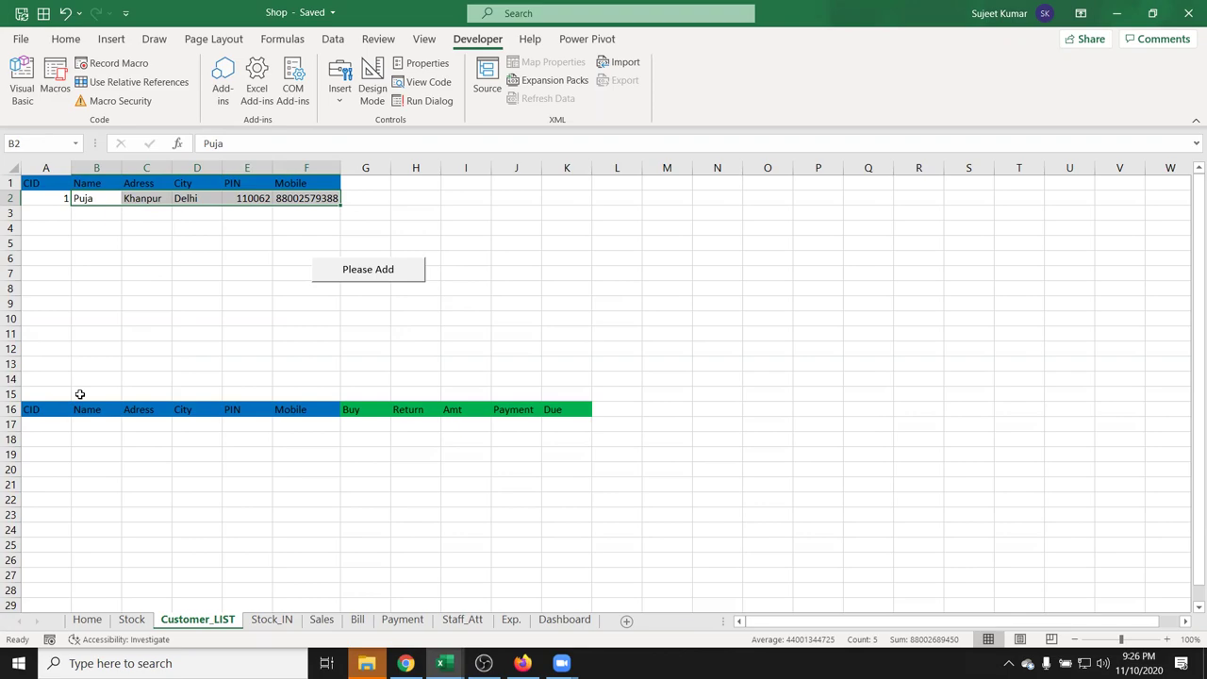
pyautogui.hotkey('alt', 'F11')
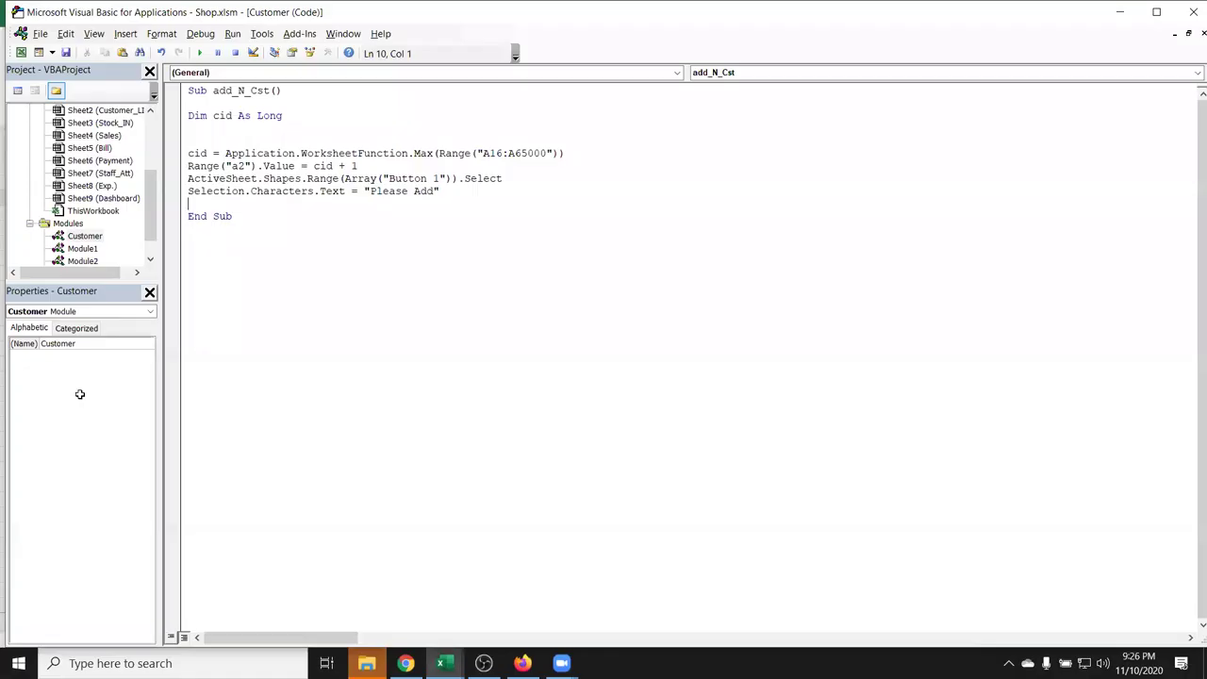
pyautogui.hotkey('alt', 'F11')
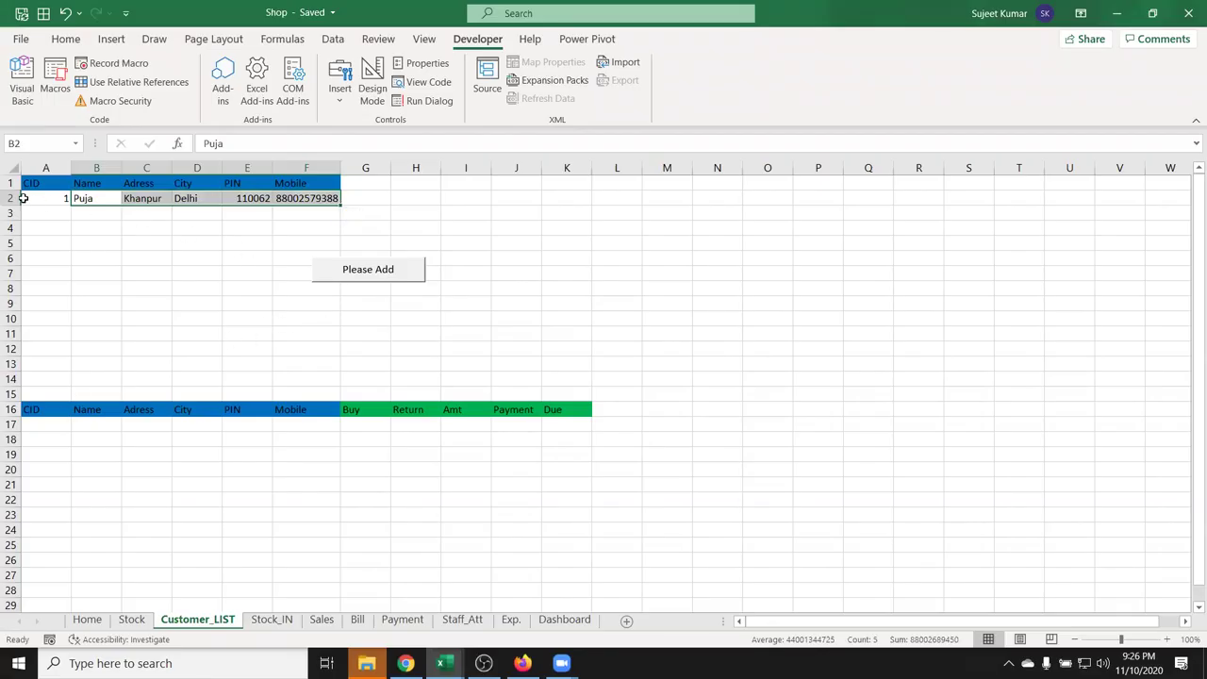
pyautogui.click(23, 198)
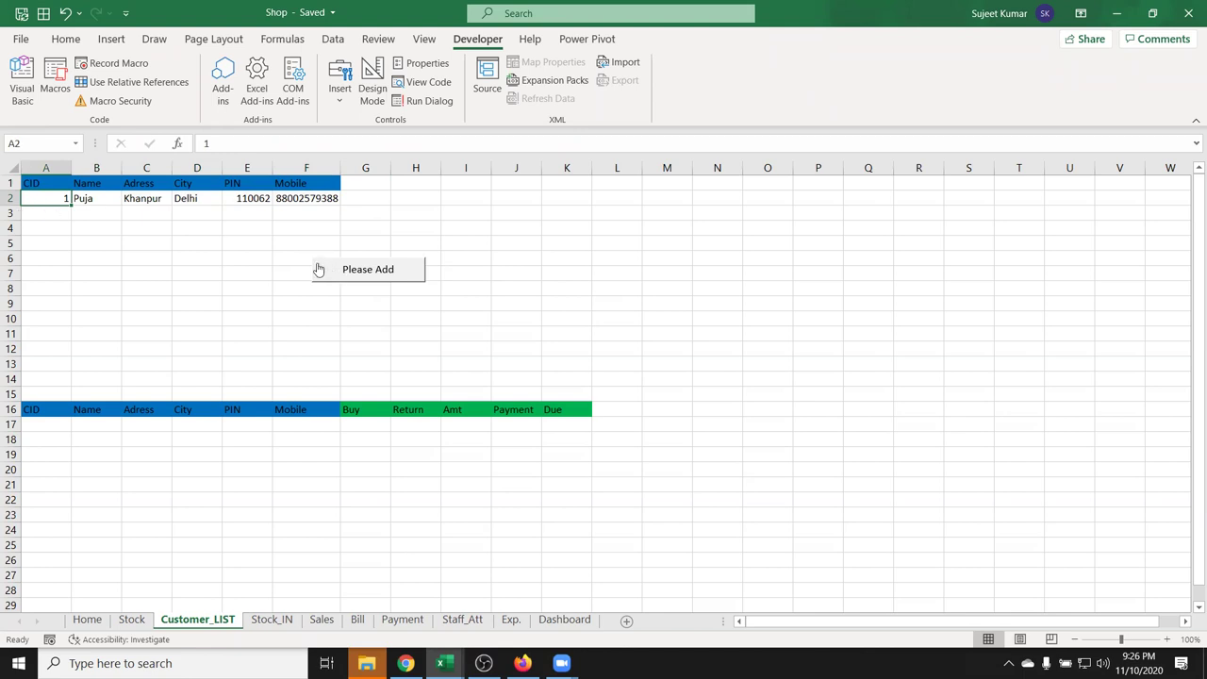
pyautogui.moveTo(43, 198); pyautogui.dragTo(300, 198)
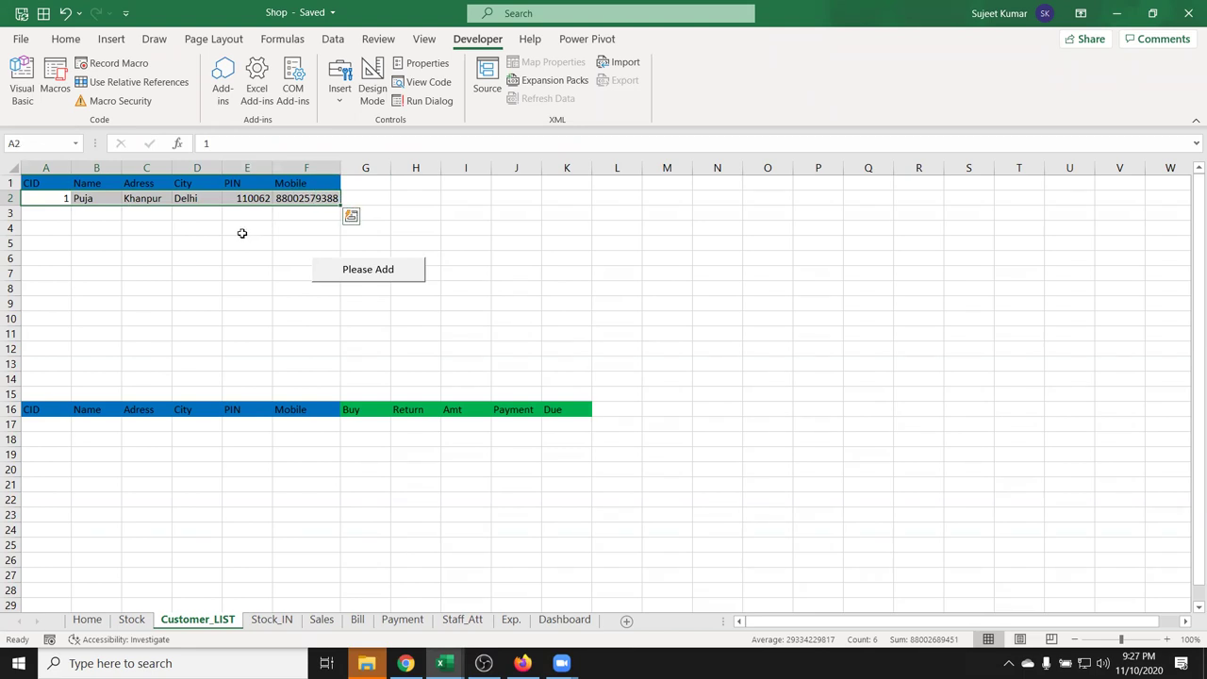
pyautogui.hotkey('alt', 'F11')
# Insert If Range("A2").Value = 0 Then above the cid calculation line
pyautogui.click(198, 139)
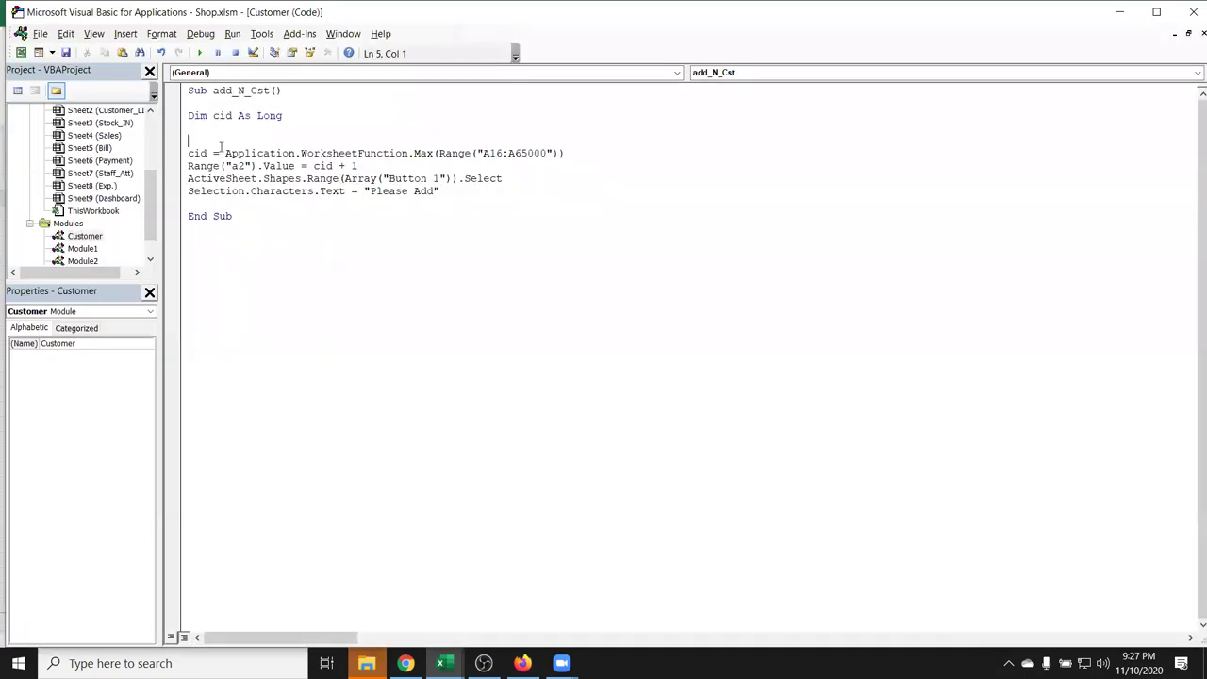
pyautogui.press('Return')
pyautogui.press('Up')
pyautogui.write('if range(')
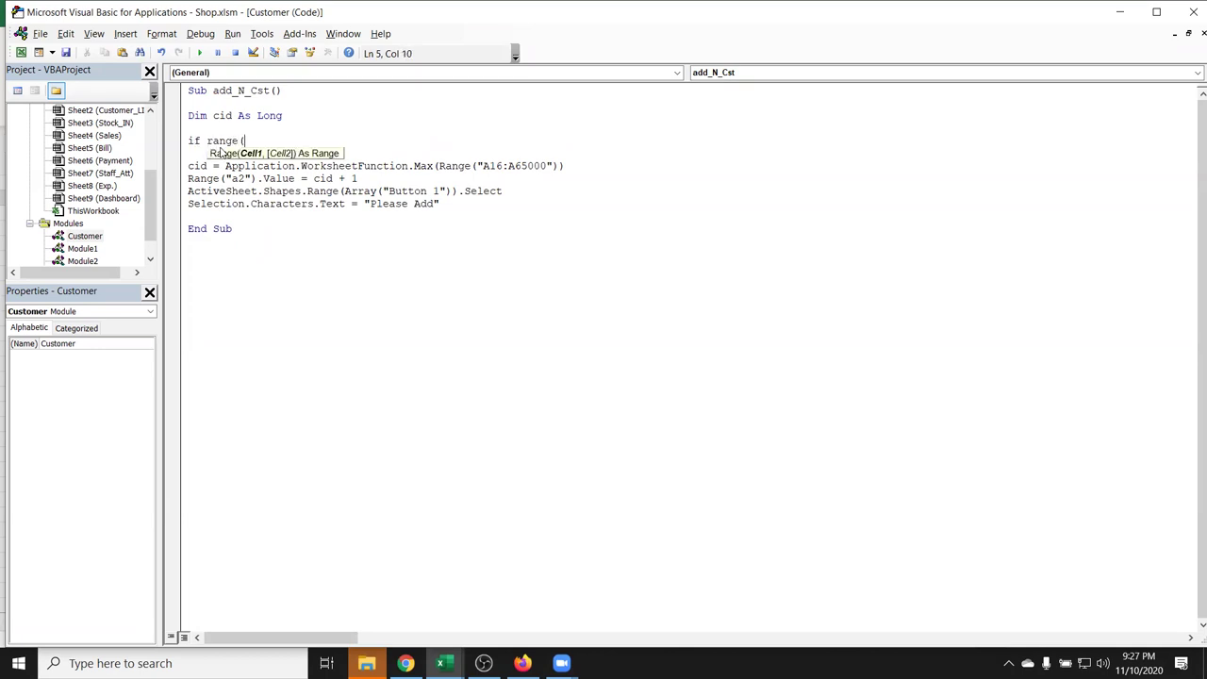
pyautogui.write('"A')
pyautogui.write('2").v ')
pyautogui.write('>')
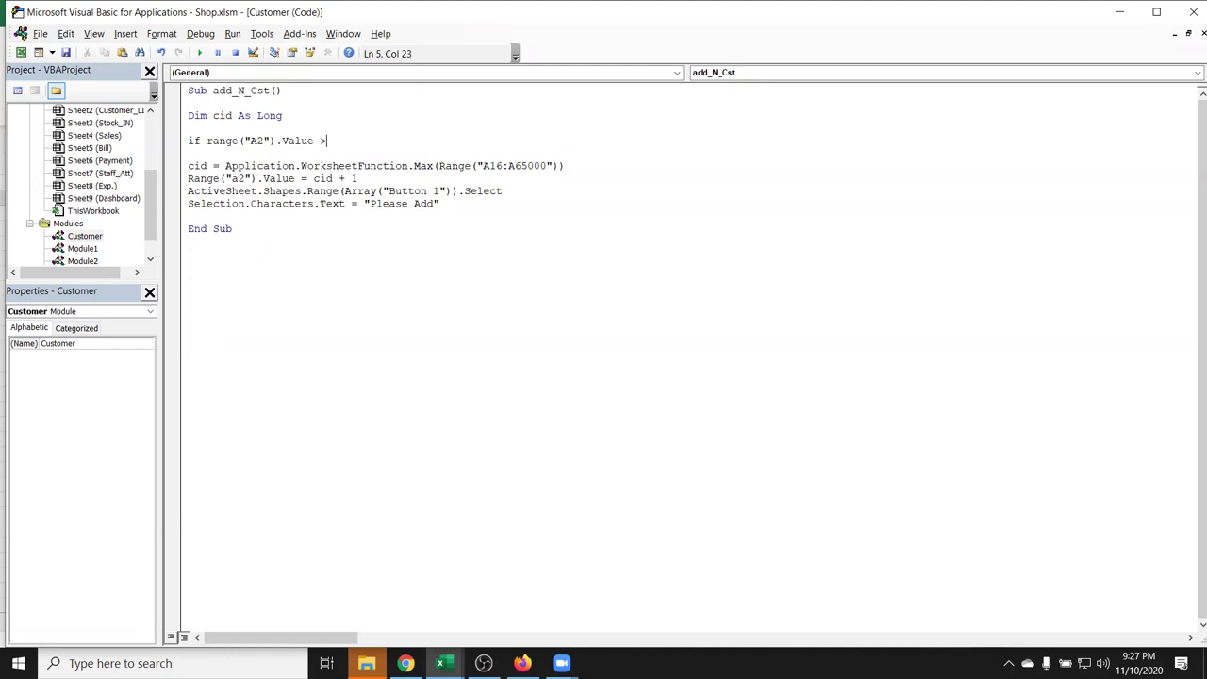
pyautogui.write('0')
pyautogui.press('BackSpace')
pyautogui.press('BackSpace')
pyautogui.write('=0 then')
# Add an else line just before End Sub
pyautogui.click(230, 228)
pyautogui.click(206, 219)
pyautogui.press('Return')
pyautogui.press('Return')
pyautogui.press('Up')
pyautogui.write('esle')
pyautogui.press('Return')
pyautogui.press('Return')
# Under else, add Range("A2:F2").Copy and begin a Range("A65000").End line
pyautogui.write('range(')
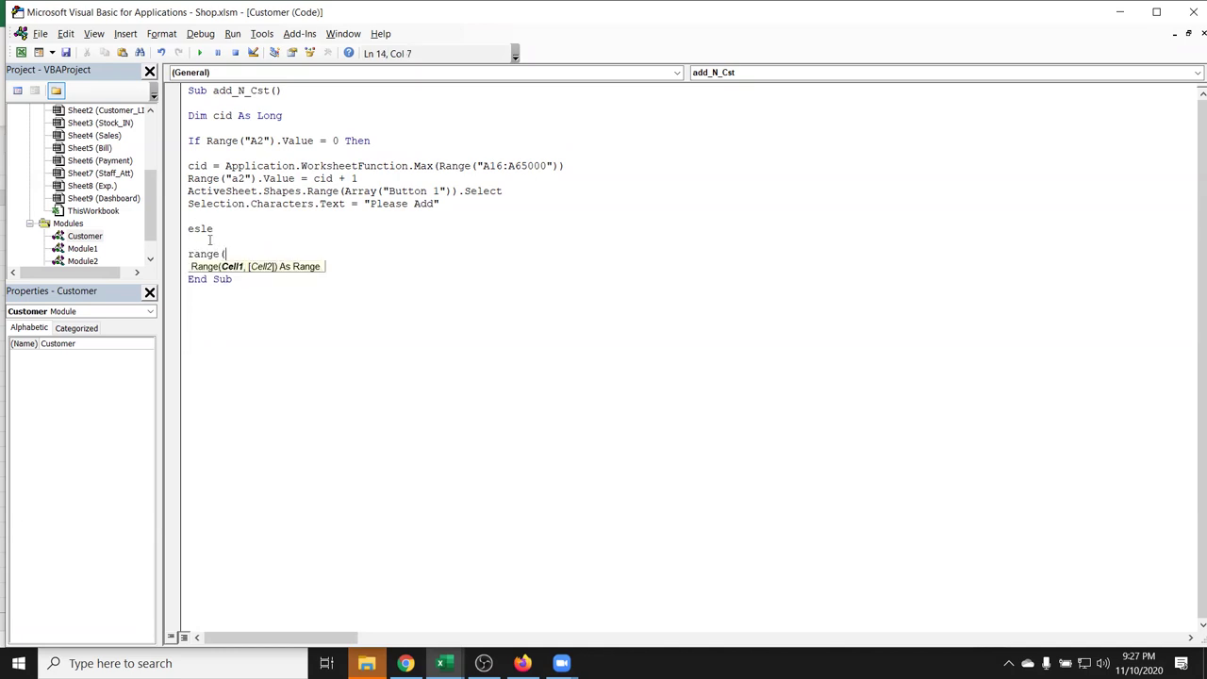
pyautogui.write('"A')
pyautogui.write('2:F')
pyautogui.hotkey('alt', 'F11')
pyautogui.hotkey('alt', 'F11')
pyautogui.write('2')
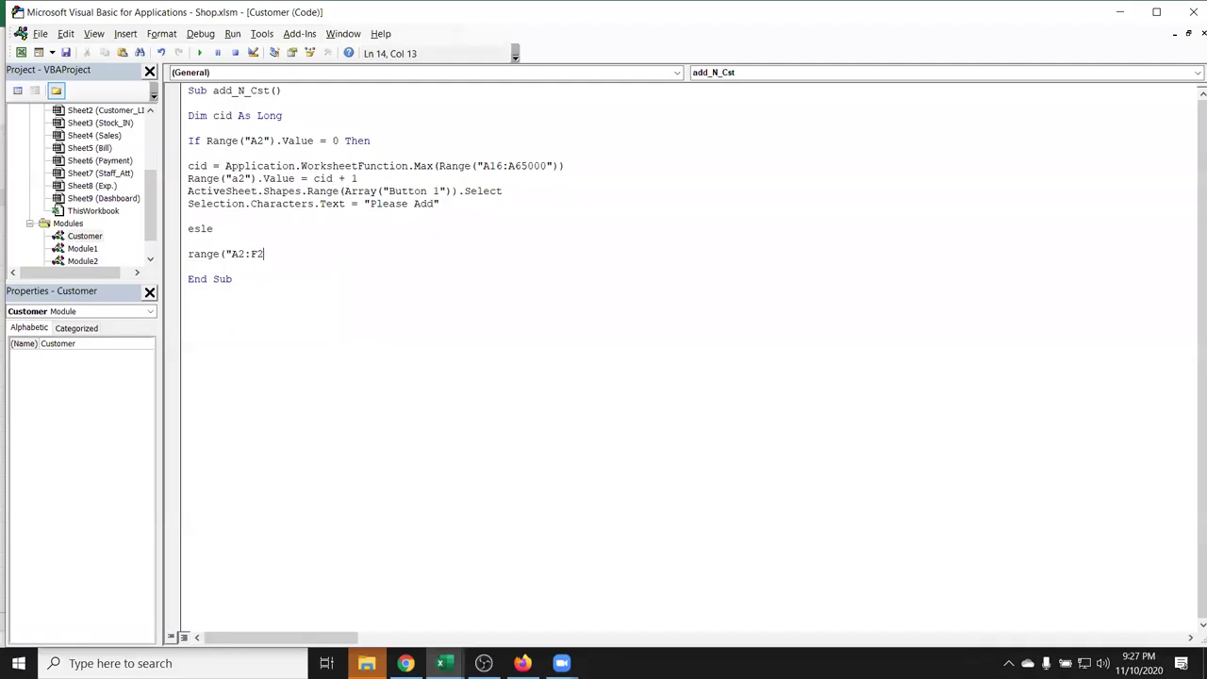
pyautogui.write('")')
pyautogui.write('.cop')
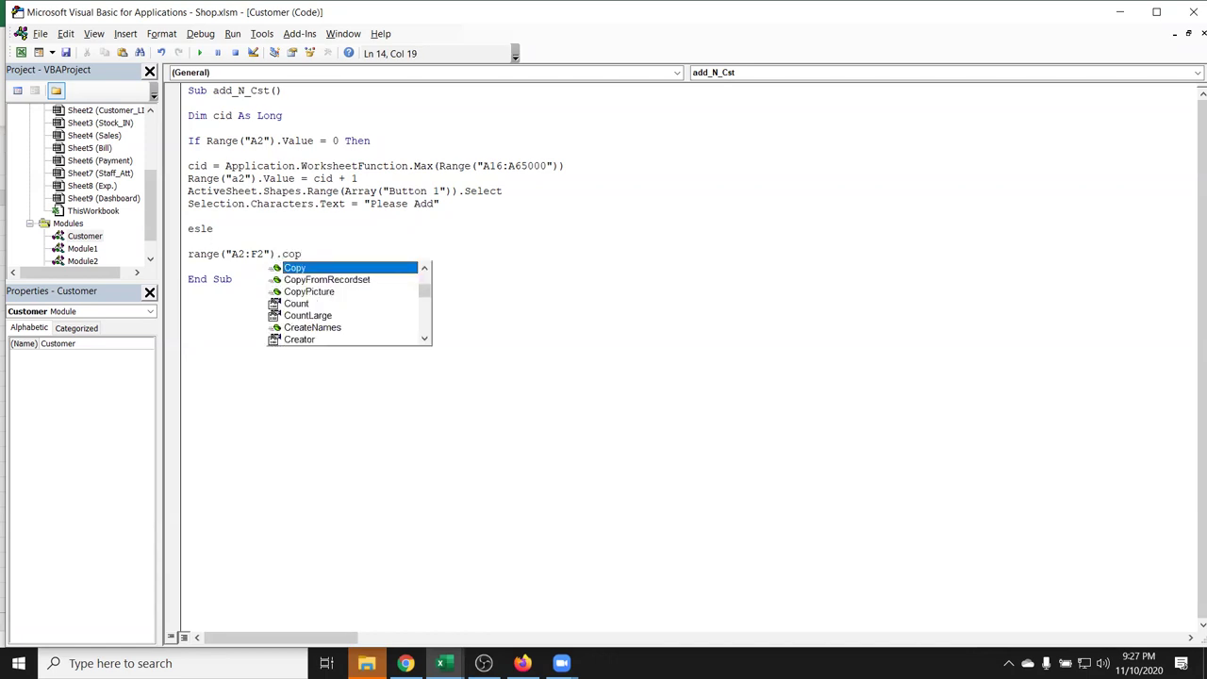
pyautogui.press('Tab')
pyautogui.press('Return')
pyautogui.write('range("A65000"')
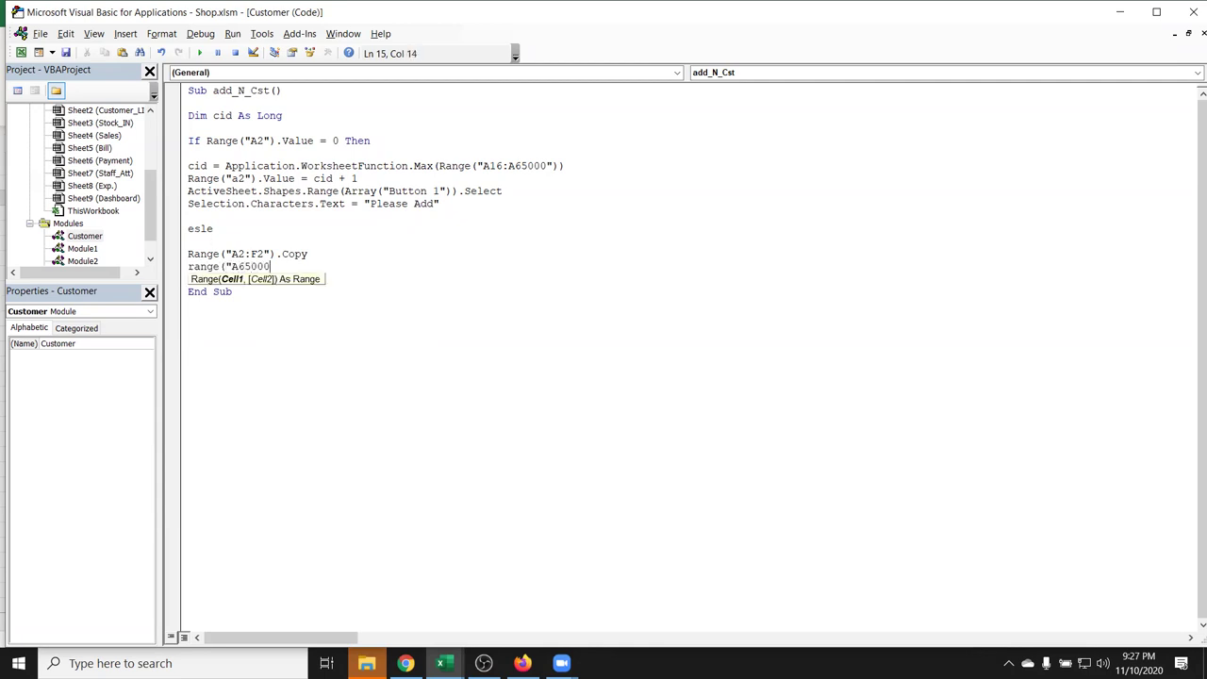
pyautogui.write(')')
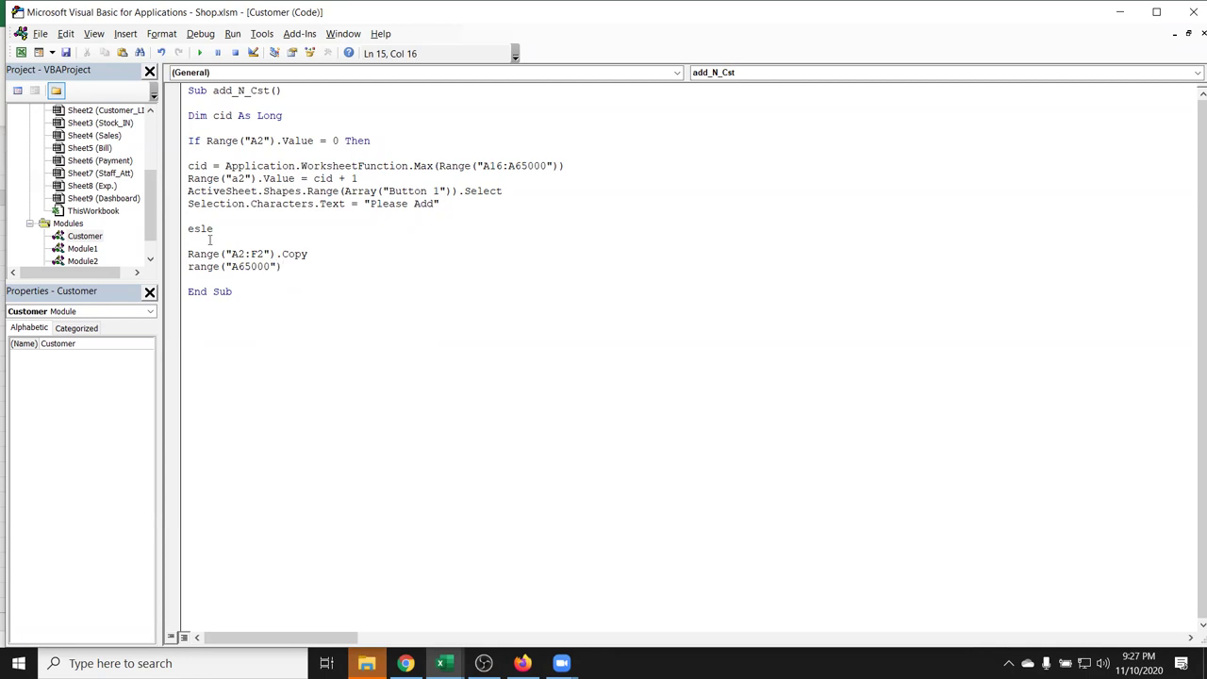
pyautogui.write('.emd')
# Complete the line as Range("A65000").End(xlUp).Offset(1,0).PasteSpecial xlPasteValues
pyautogui.press('BackSpace')
pyautogui.press('BackSpace')
pyautogui.write('nd')
pyautogui.press('Tab')
pyautogui.write('(xlu')
pyautogui.press('Tab')
pyautogui.write(')')
pyautogui.write('.of')
pyautogui.press('Tab')
pyautogui.write('(1,0')
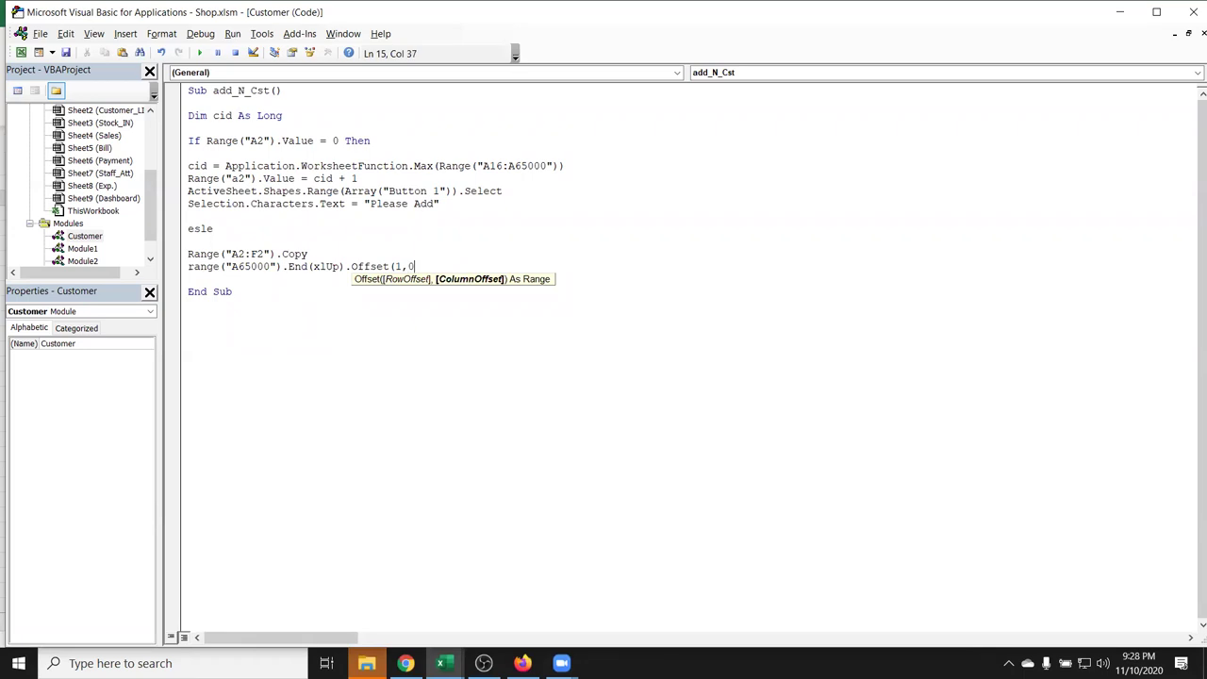
pyautogui.write(').p')
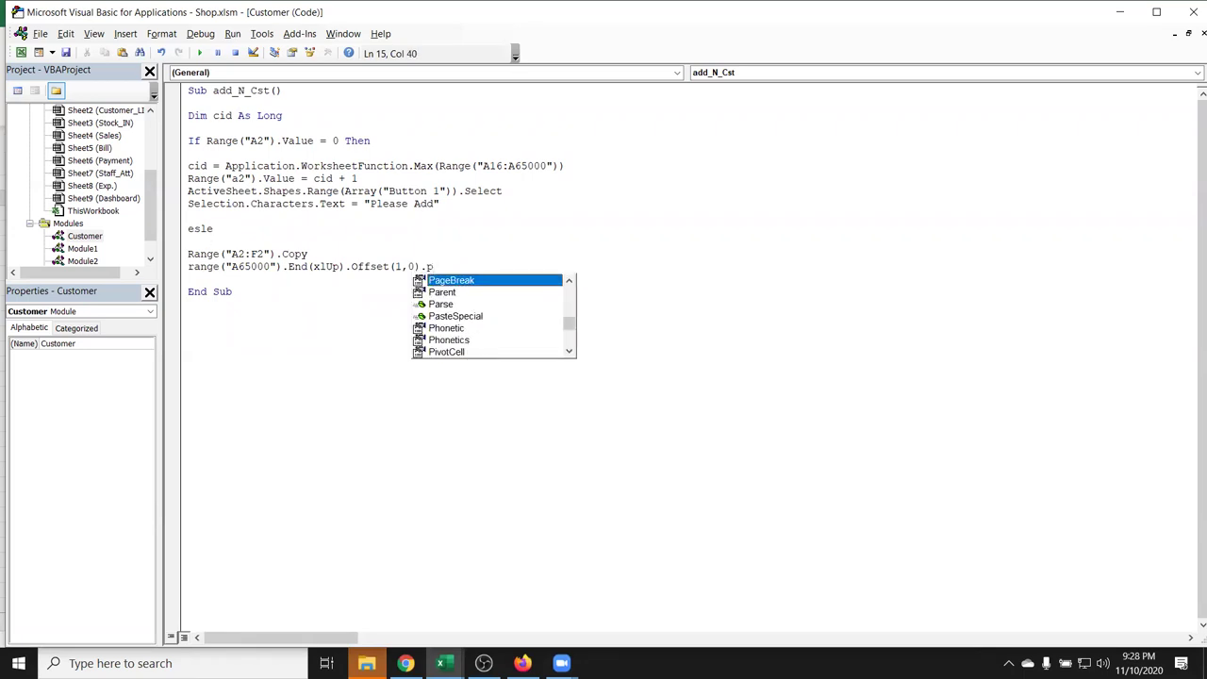
pyautogui.press('Down')
pyautogui.press('Down')
pyautogui.press('Down')
pyautogui.press('Tab')
pyautogui.press('Down')
pyautogui.press('Down')
pyautogui.press('Down')
pyautogui.press('Down')
pyautogui.press('Down')
pyautogui.press('Down')
pyautogui.press('Down')
pyautogui.press('Down')
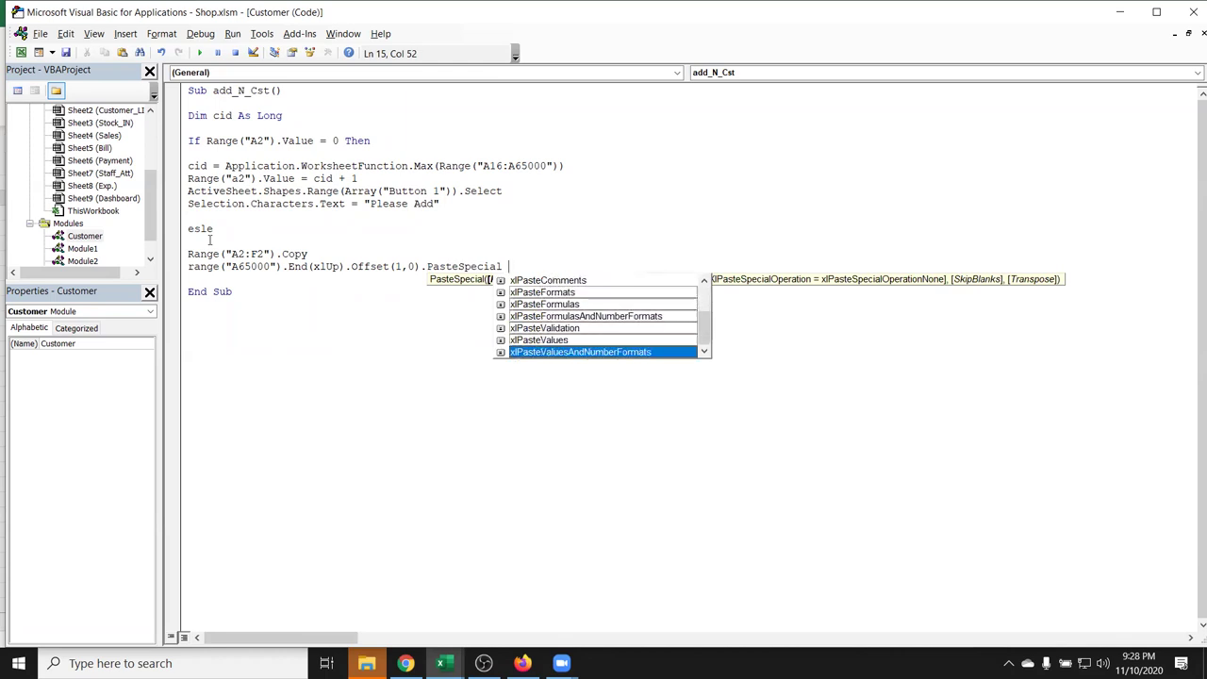
pyautogui.press('Up')
pyautogui.press('Tab')
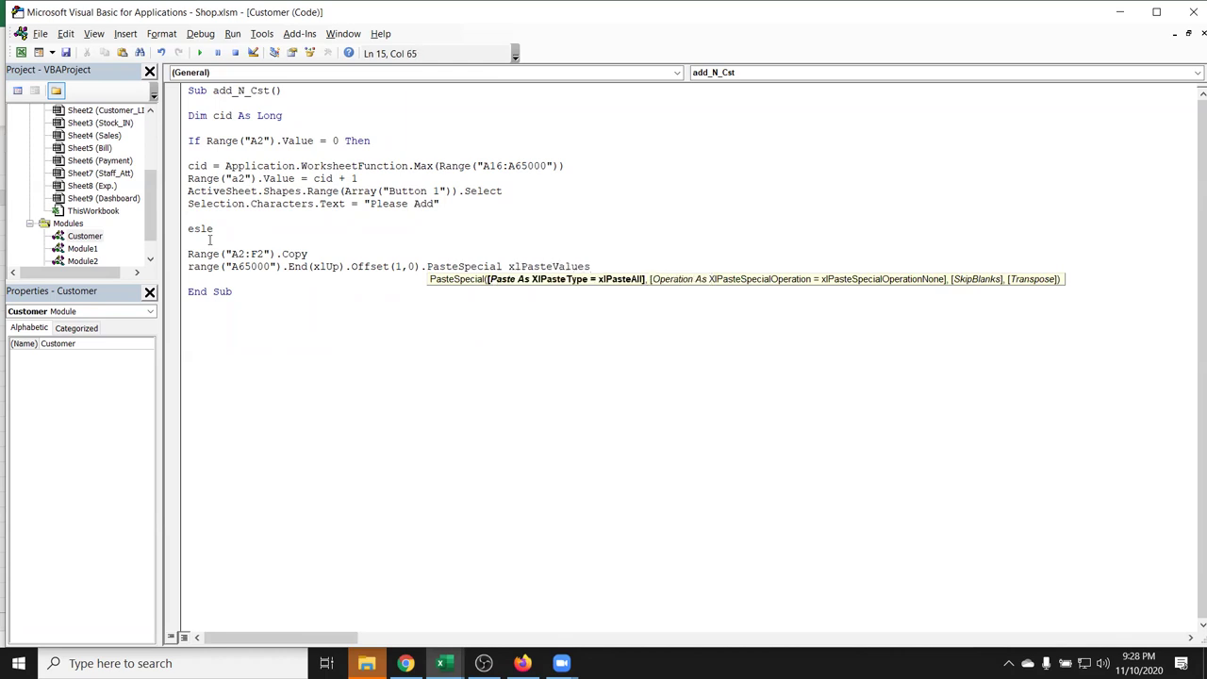
pyautogui.press('Return')
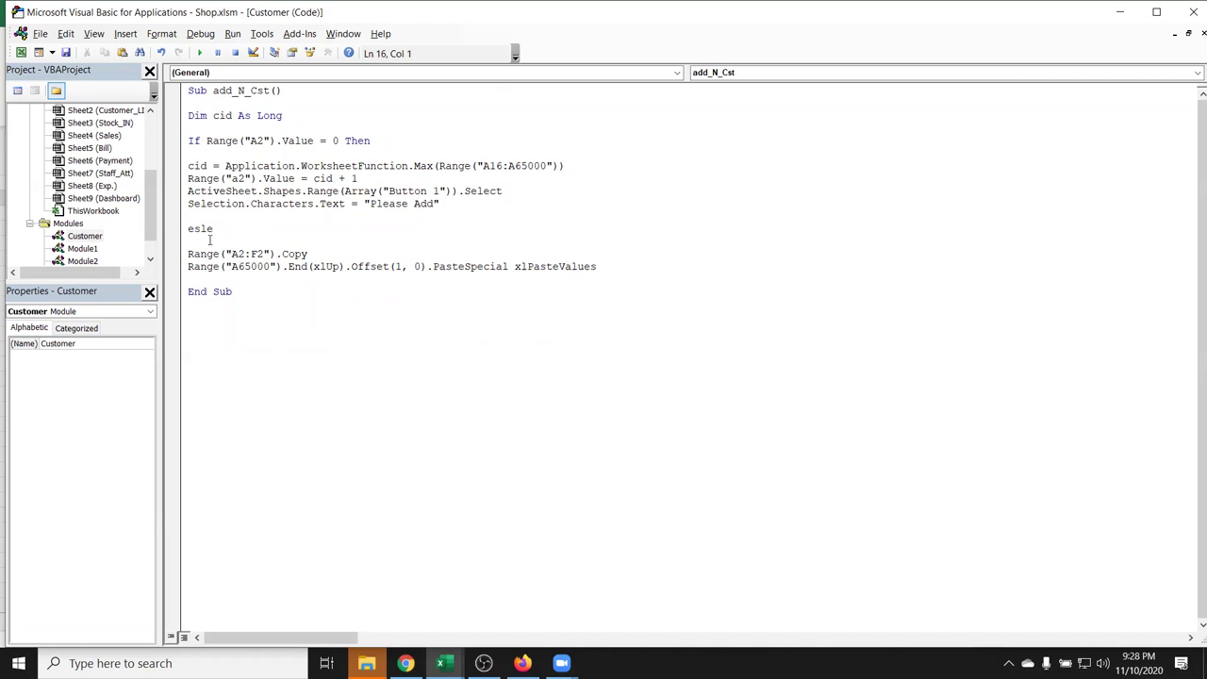
# Add Range("A2:F2").ClearContents after the PasteSpecial line
pyautogui.press('Up')
pyautogui.press('Up')
pyautogui.press('End')
pyautogui.press('Down')
pyautogui.press('End')
pyautogui.press('Down')
pyautogui.press('Return')
pyautogui.press('Up')
pyautogui.write('range')
pyautogui.write('("A2")')
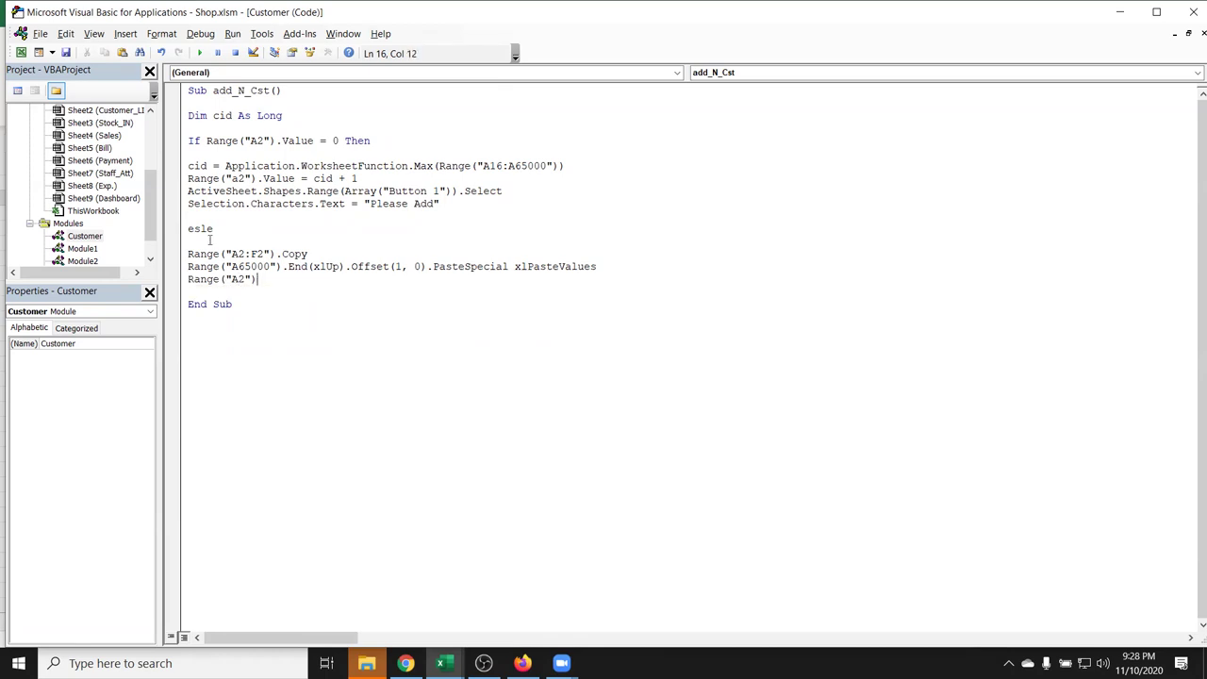
pyautogui.write('.')
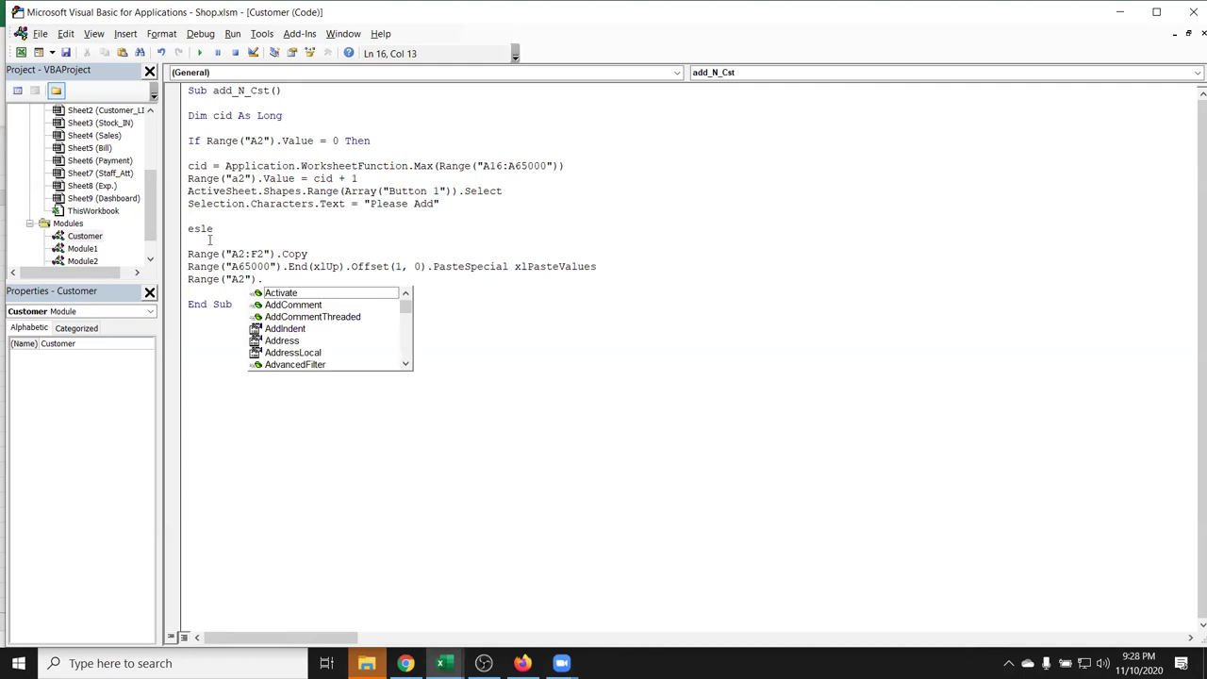
pyautogui.write('v0')
pyautogui.press('BackSpace')
pyautogui.press('BackSpace')
pyautogui.press('BackSpace')
pyautogui.press('BackSpace')
pyautogui.press('BackSpace')
pyautogui.press('BackSpace')
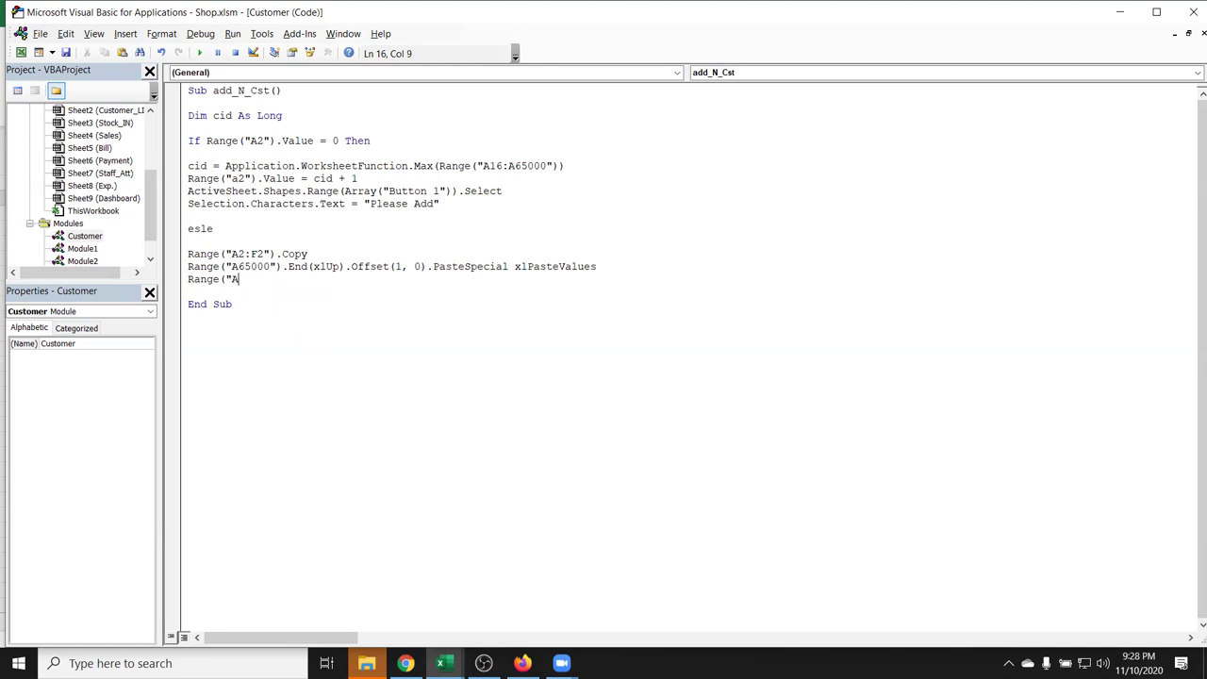
pyautogui.write('2:F2')
pyautogui.write('").cl')
pyautogui.press('Down')
pyautogui.press('Down')
pyautogui.press('Tab')
pyautogui.press('Return')
pyautogui.press('Up')
pyautogui.press('Up')
pyautogui.press('Up')
pyautogui.press('Up')
pyautogui.press('Up')
pyautogui.press('Up')
# Duplicate the button-relabel lines below ClearContents with the caption "Click to Add New"
pyautogui.hotkey('shift', 'Down')
pyautogui.hotkey('shift', 'Down')
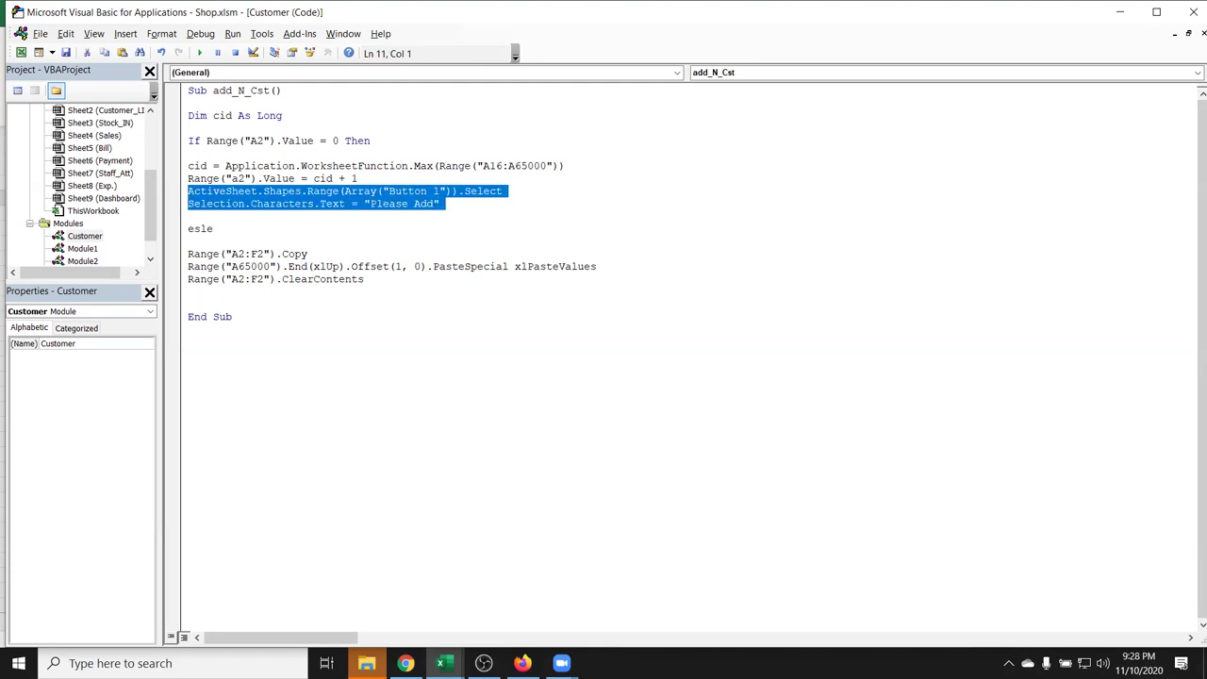
pyautogui.hotkey('ctrl', 'c')
pyautogui.press('Down')
pyautogui.press('Down')
pyautogui.press('Down')
pyautogui.press('Down')
pyautogui.hotkey('ctrl', 'v')
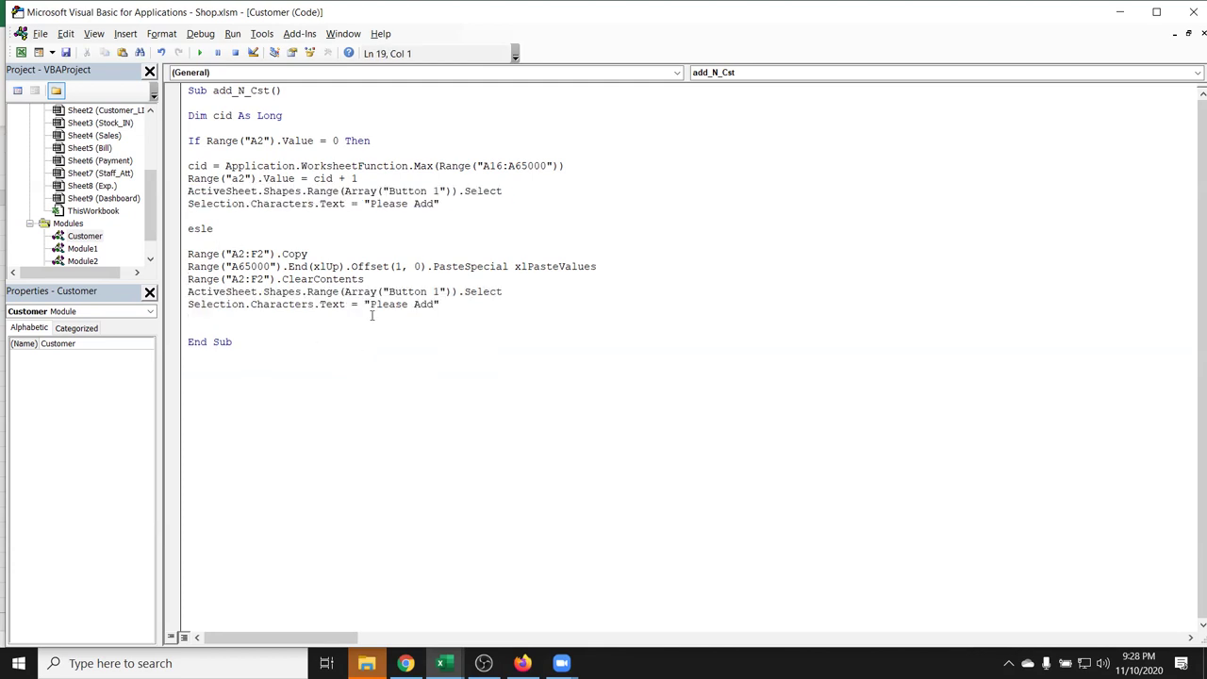
pyautogui.moveTo(374, 304); pyautogui.dragTo(429, 304)
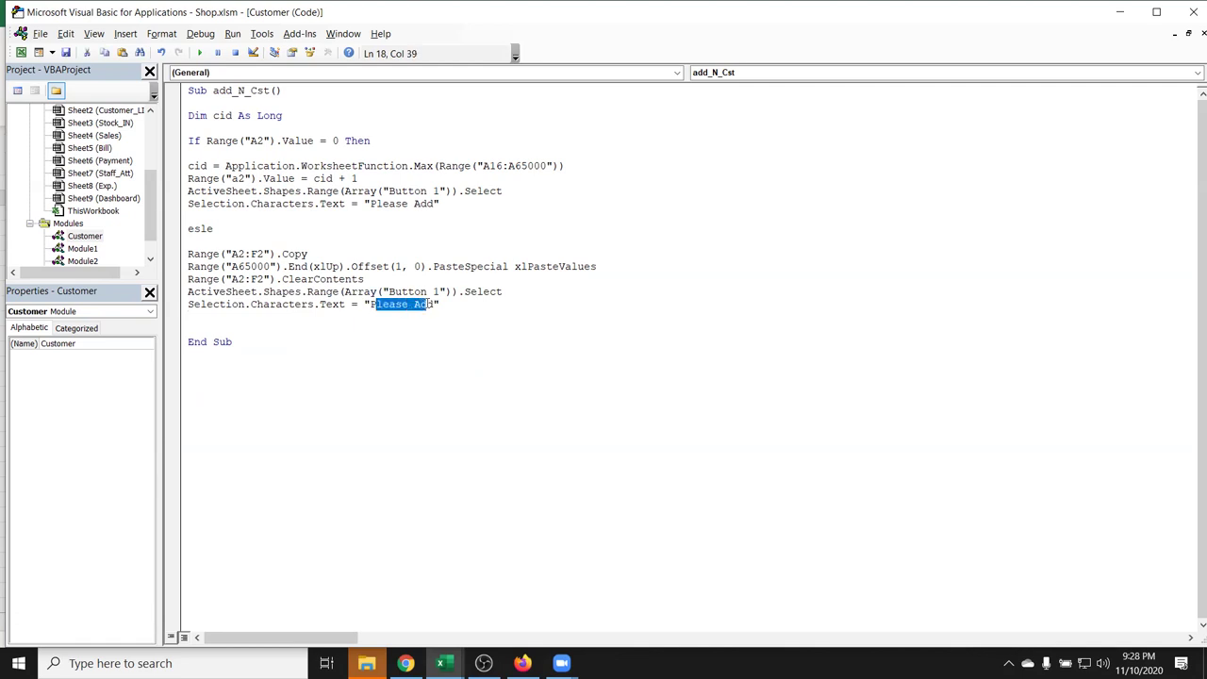
pyautogui.click(422, 305)
pyautogui.doubleClick(421, 305)
pyautogui.click(421, 304)
pyautogui.press('Delete')
pyautogui.press('Delete')
pyautogui.press('BackSpace')
pyautogui.press('BackSpace')
pyautogui.press('BackSpace')
pyautogui.press('BackSpace')
pyautogui.press('BackSpace')
pyautogui.press('BackSpace')
pyautogui.press('BackSpace')
pyautogui.write('Click o')
pyautogui.press('BackSpace')
pyautogui.write('to Add')
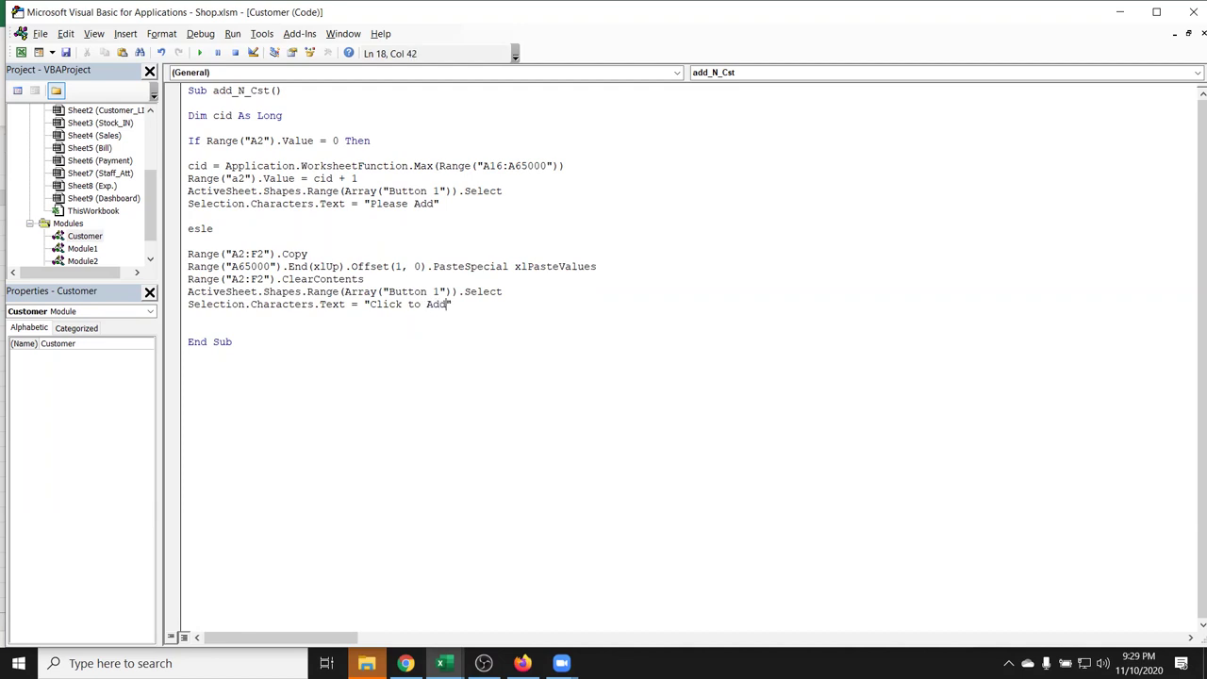
pyautogui.write(' New')
# Add End If to close the block and correct "esle" to Else
pyautogui.press('Down')
pyautogui.write('end if')
pyautogui.click(214, 229)
pyautogui.doubleClick(207, 228)
pyautogui.write('else')
pyautogui.click(269, 320)
# Run the button's macro to move customer CID 1 into row 17, emptying row 2
pyautogui.hotkey('alt', 'F11')
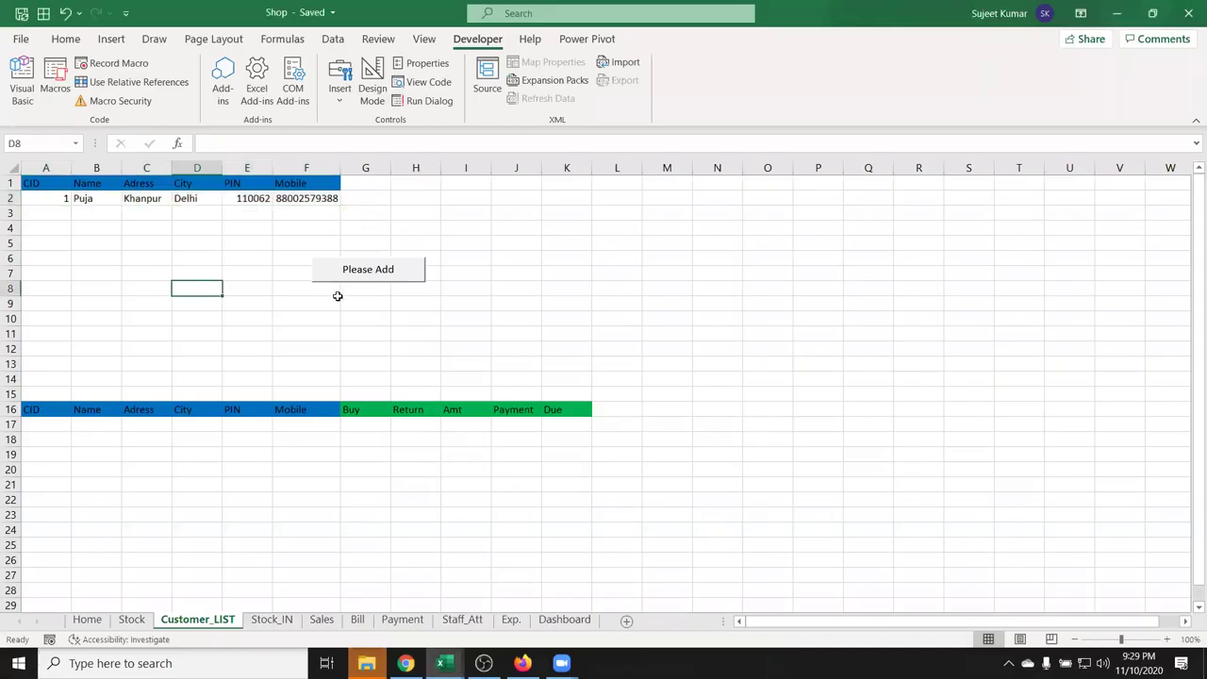
pyautogui.click(356, 281)
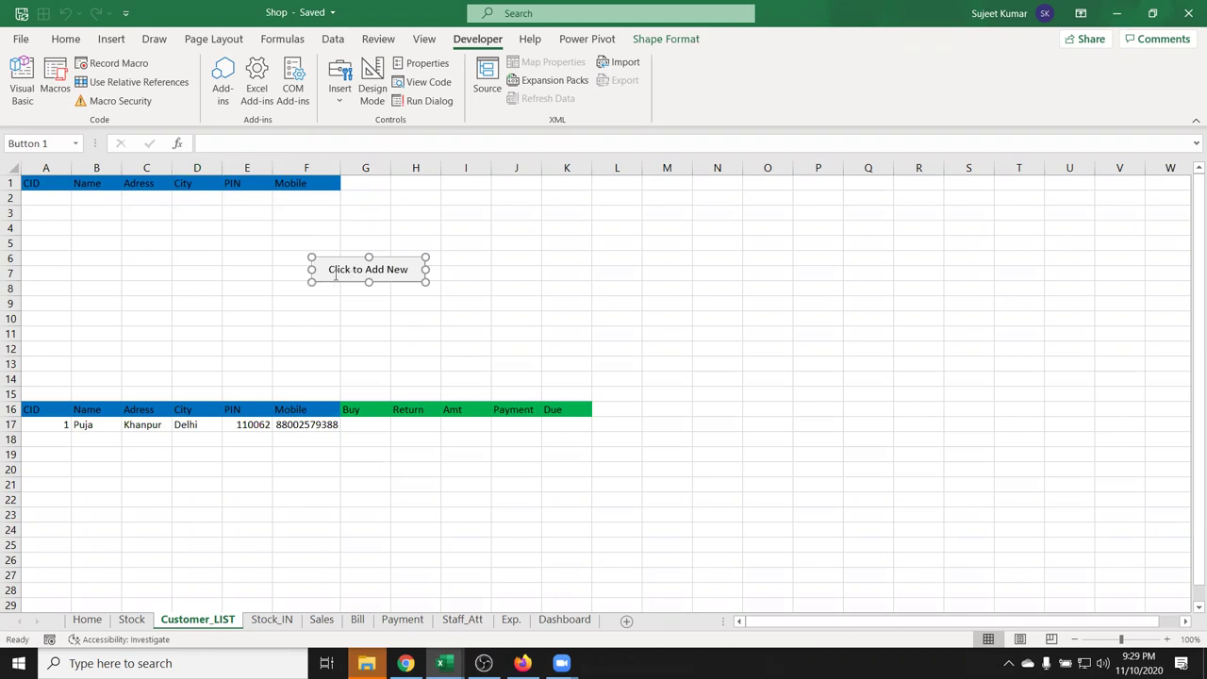
pyautogui.moveTo(52, 197); pyautogui.dragTo(305, 204)
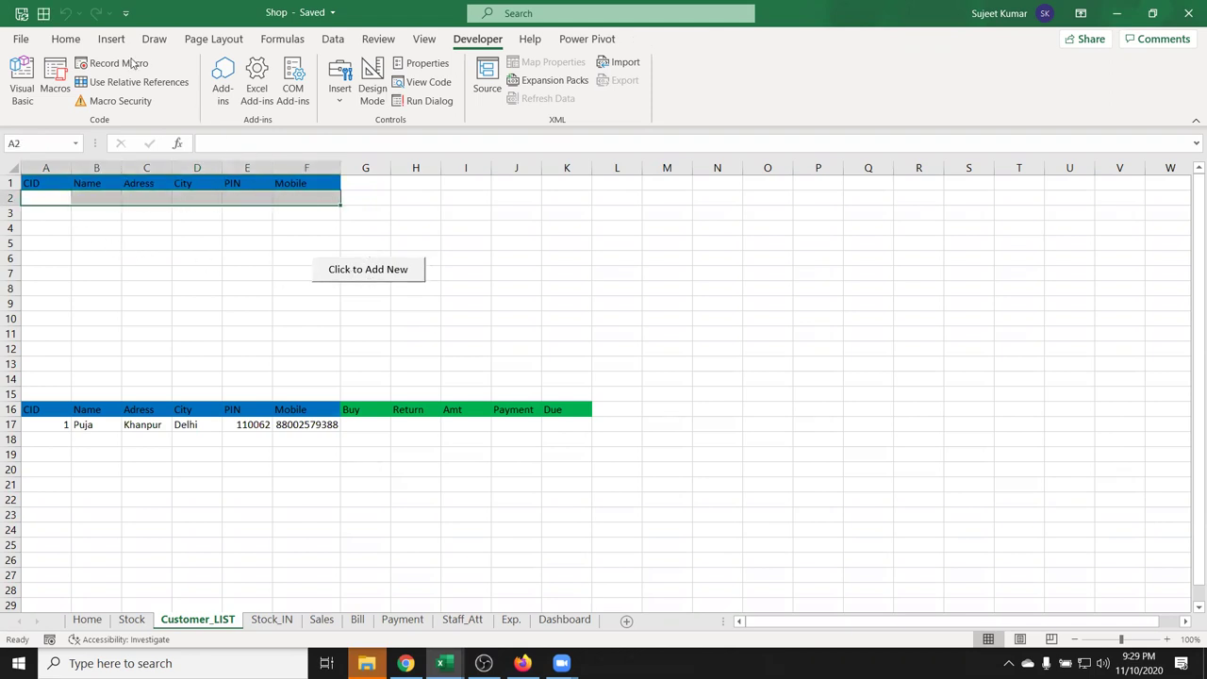
pyautogui.click(68, 40)
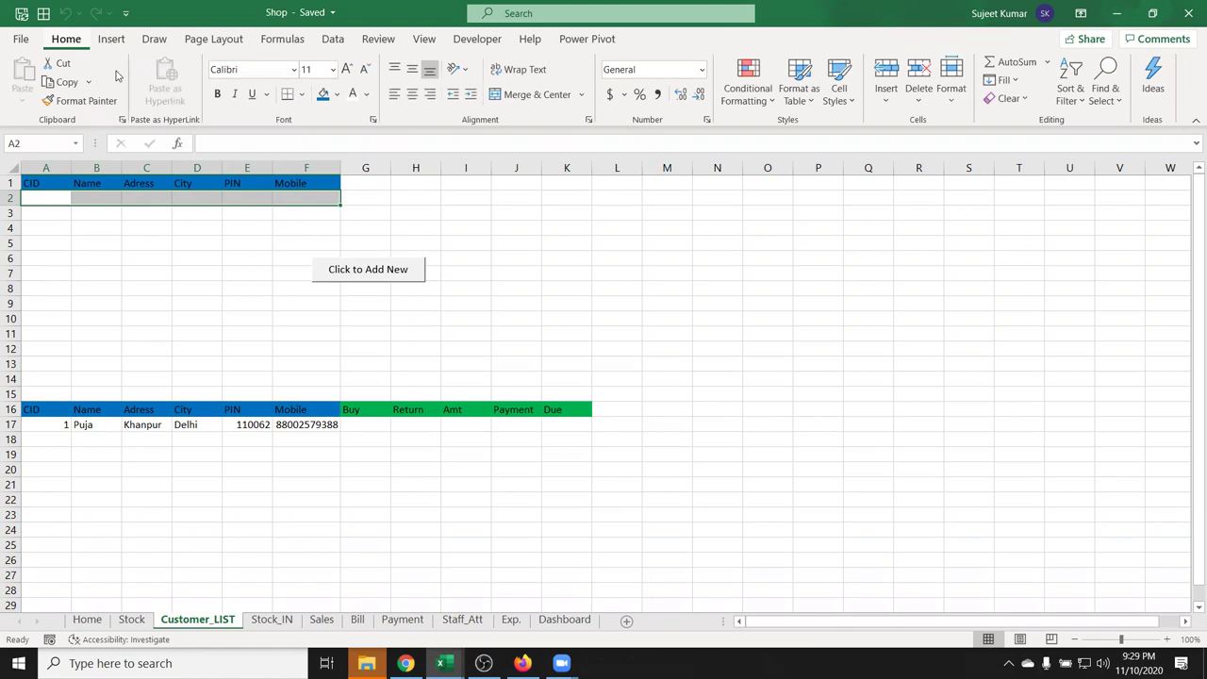
pyautogui.rightClick(406, 265)
# Open Format Control for the button and look through its tabs
pyautogui.click(460, 439)
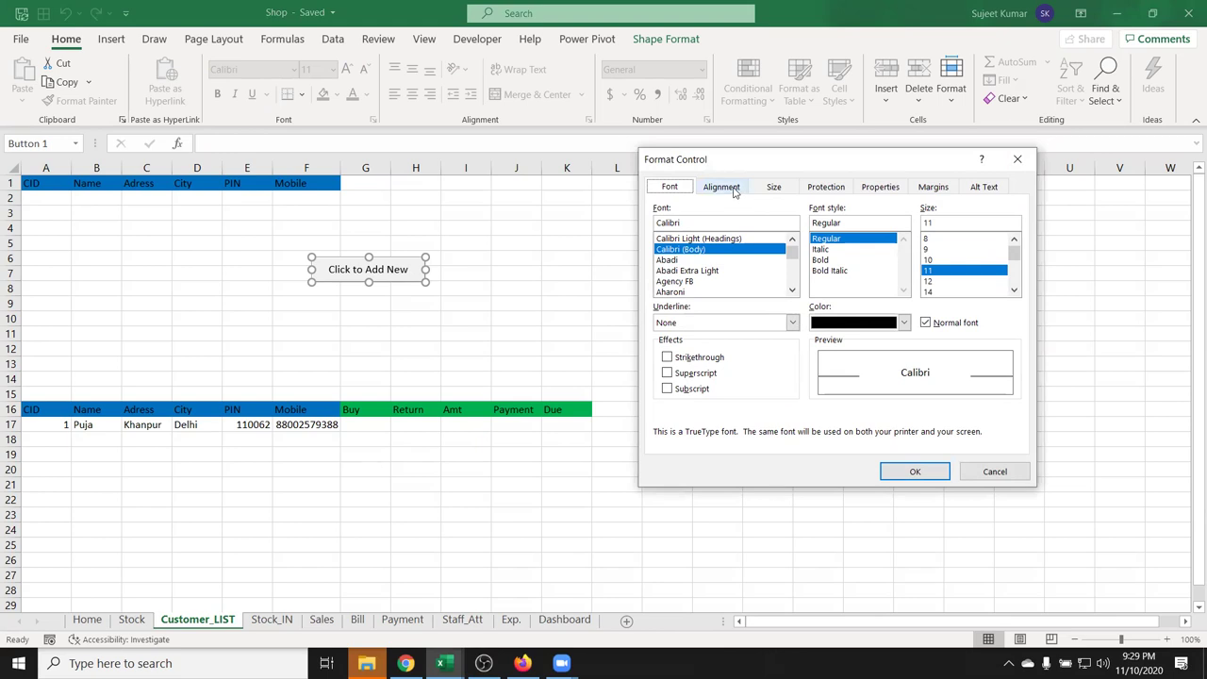
pyautogui.click(726, 188)
pyautogui.click(771, 187)
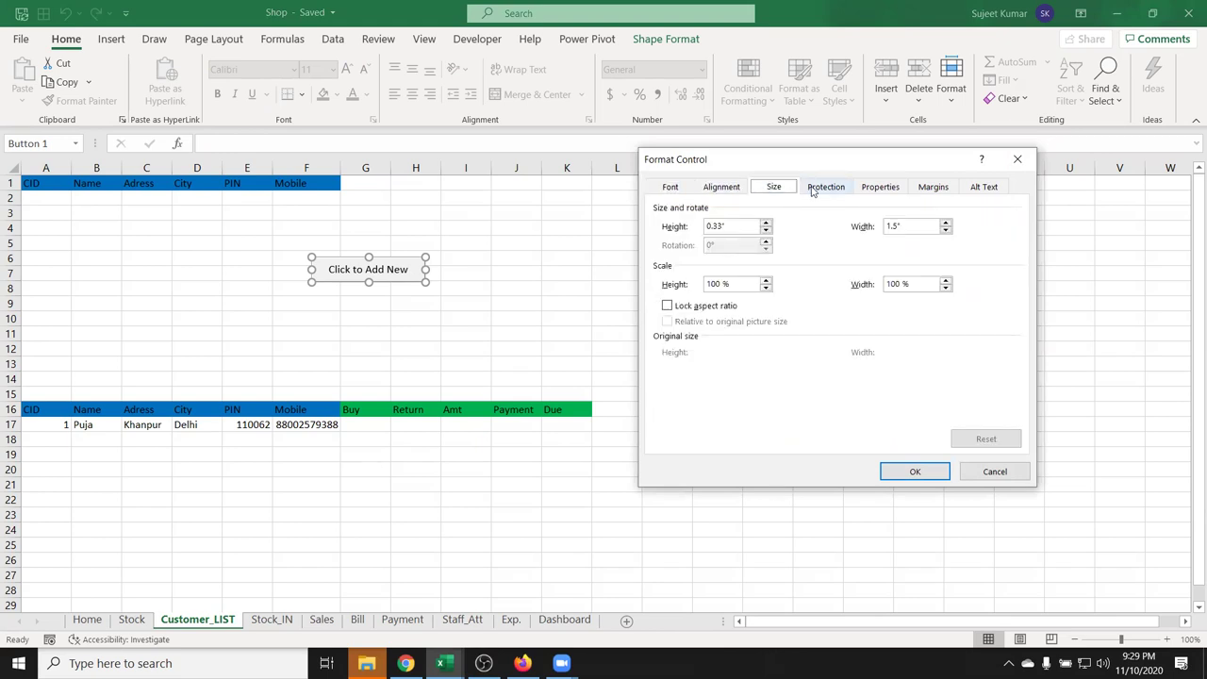
pyautogui.click(812, 190)
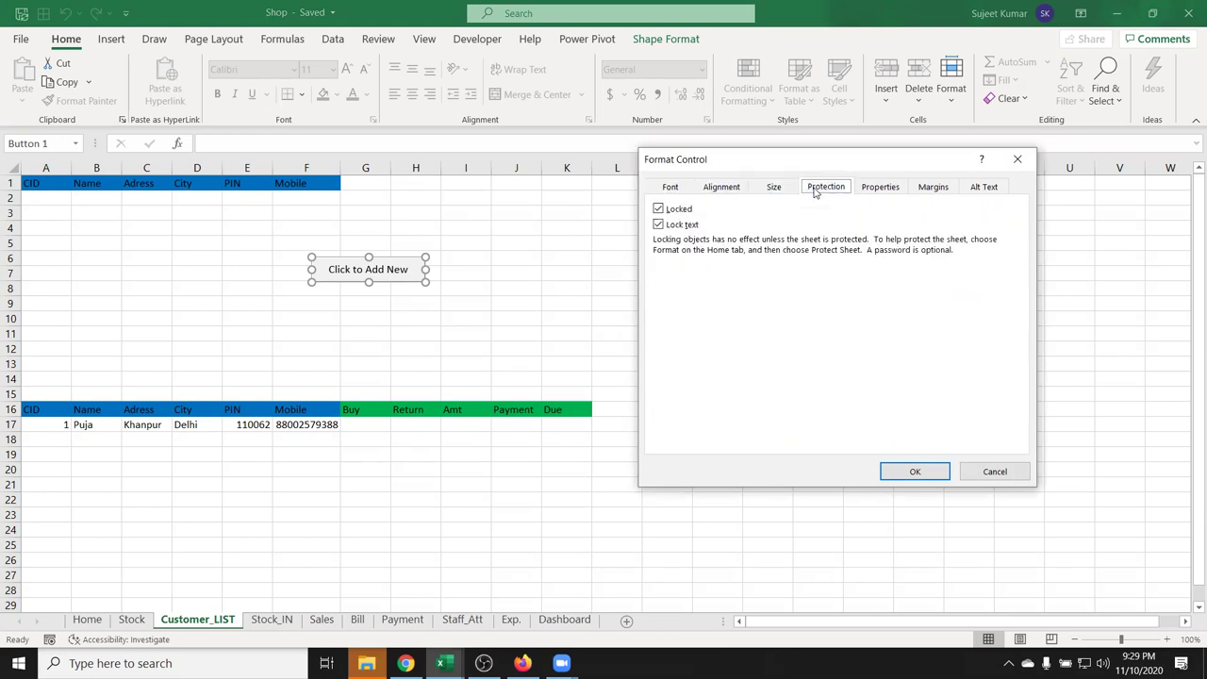
pyautogui.click(877, 188)
pyautogui.click(916, 192)
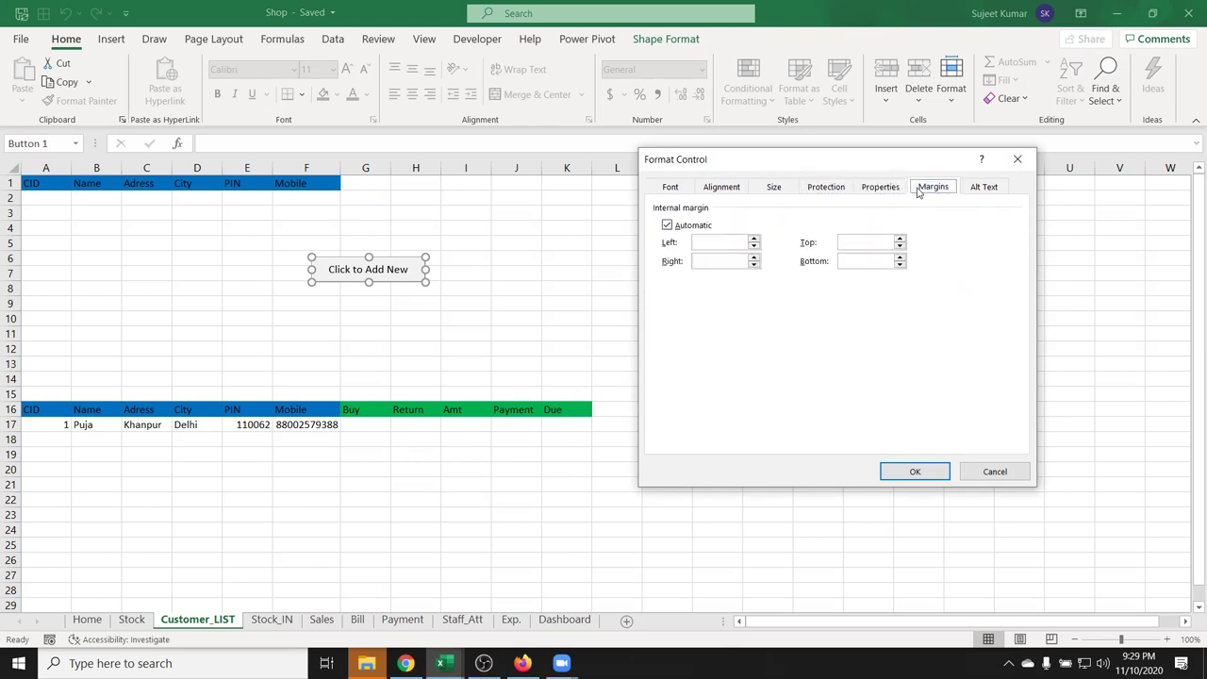
pyautogui.click(979, 194)
pyautogui.click(680, 194)
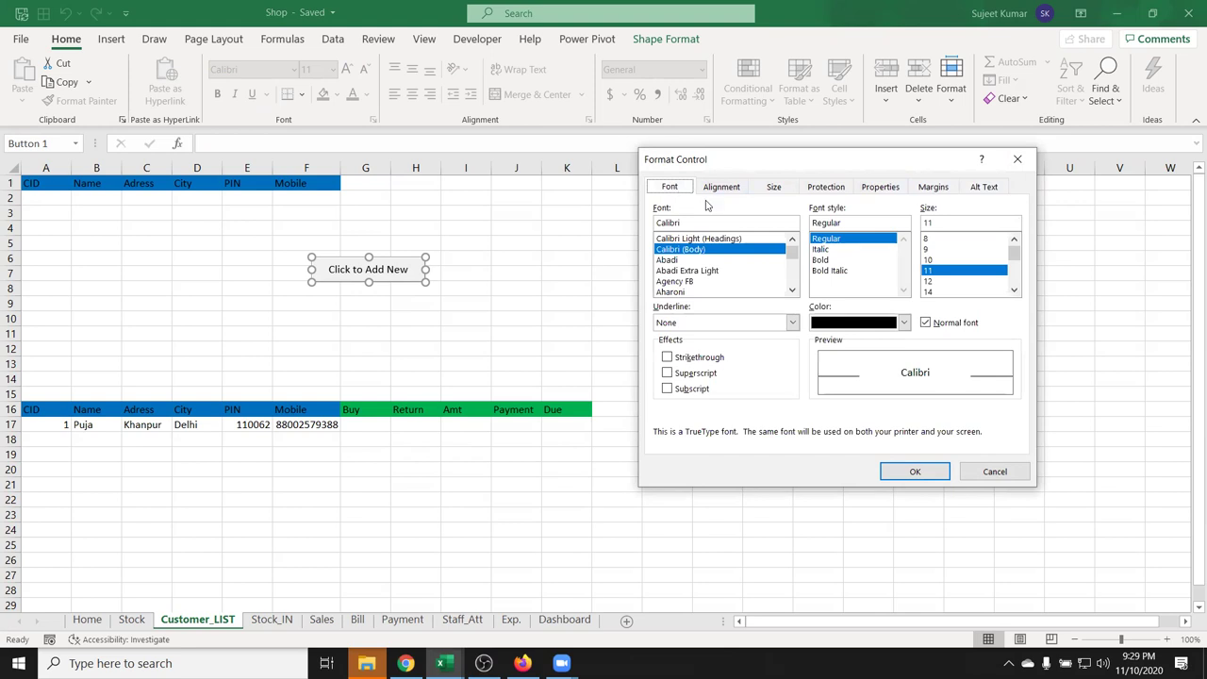
# Set the button caption font to blue, size 14, and apply it
pyautogui.click(824, 322)
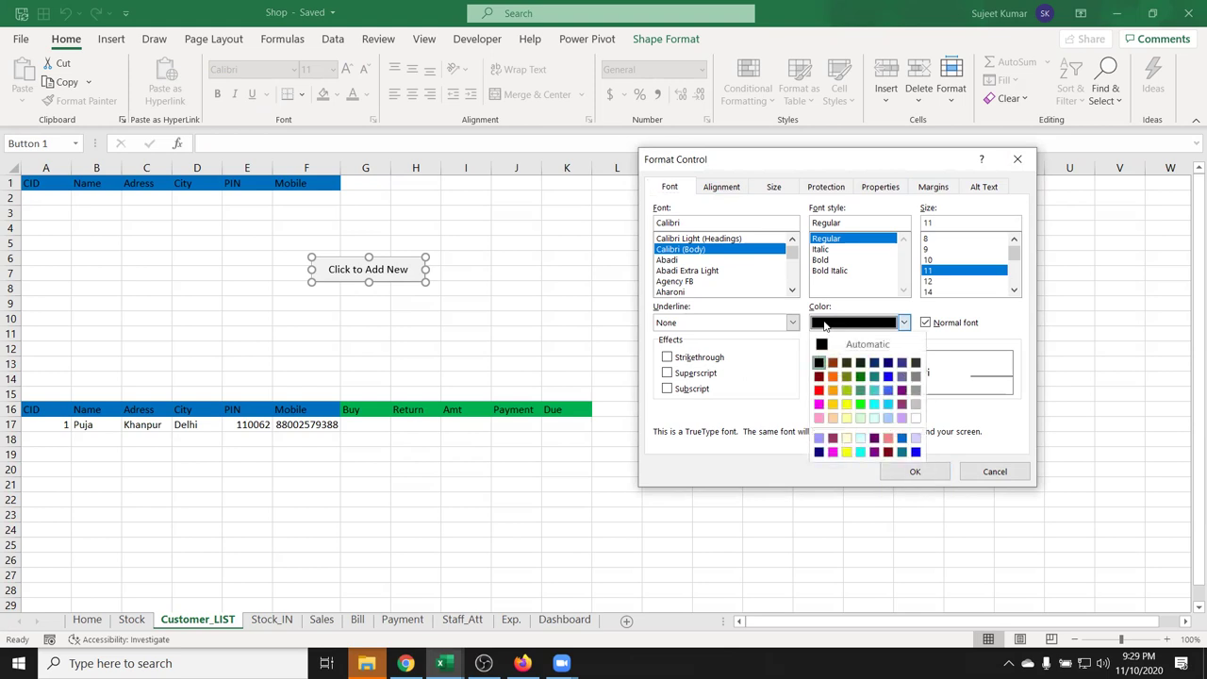
pyautogui.click(887, 376)
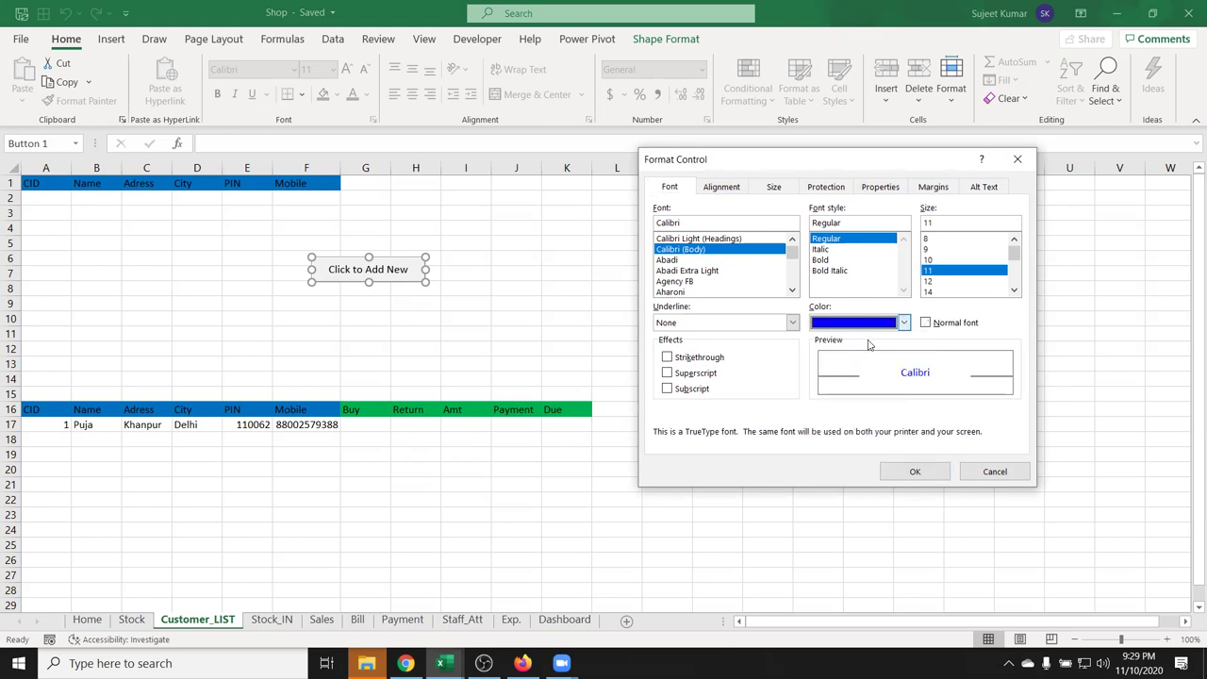
pyautogui.click(927, 292)
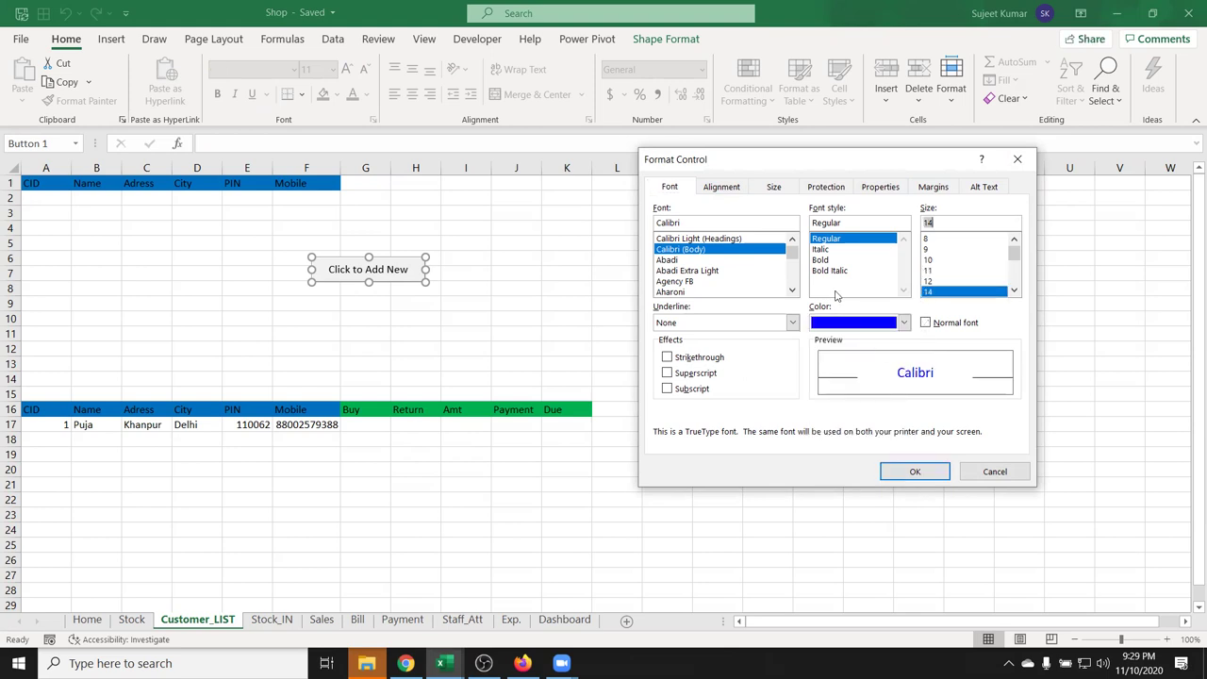
pyautogui.click(724, 192)
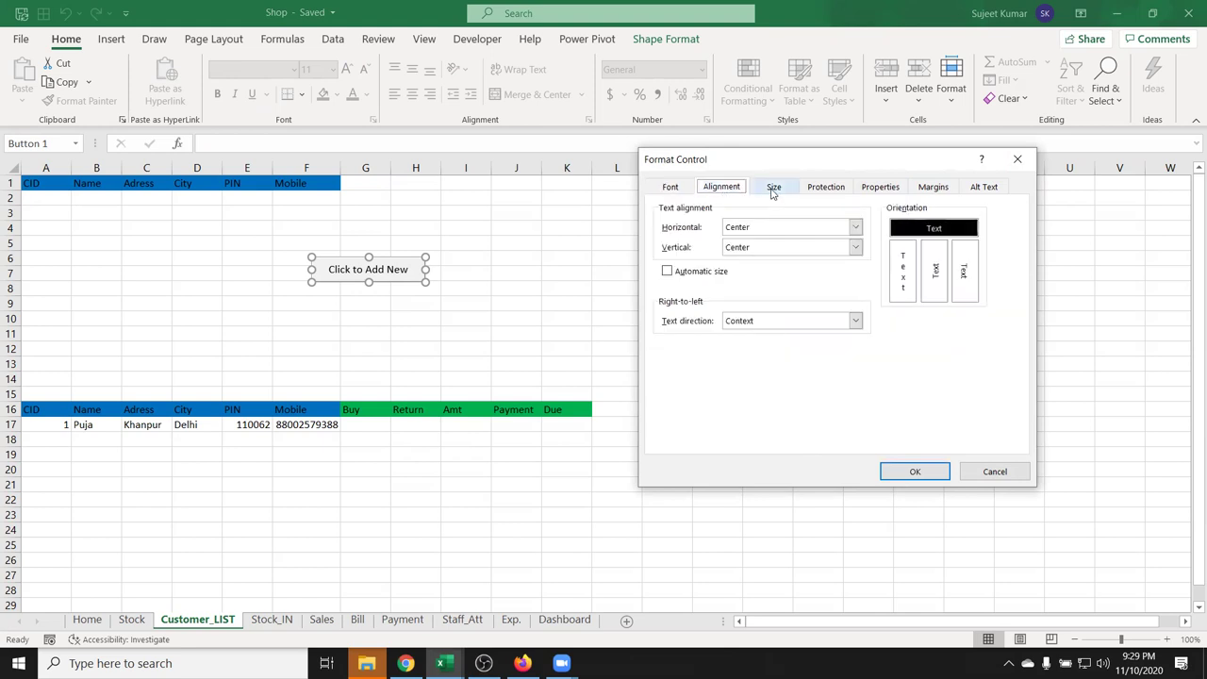
pyautogui.click(772, 191)
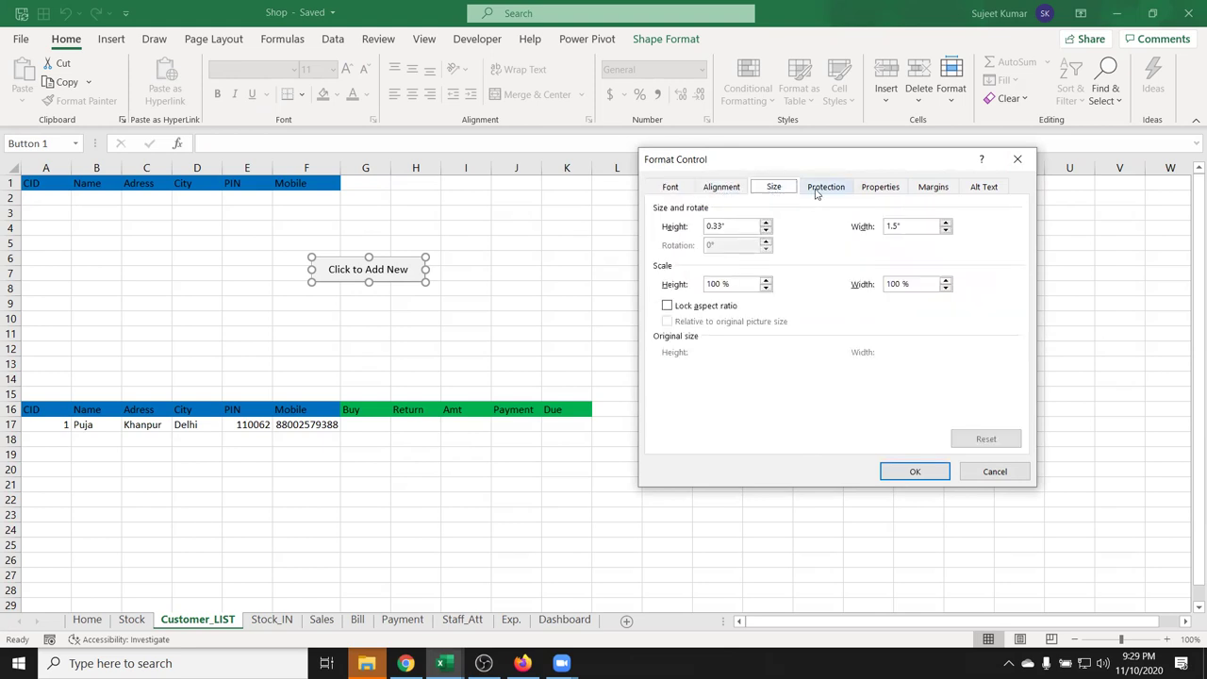
pyautogui.click(816, 192)
pyautogui.click(872, 191)
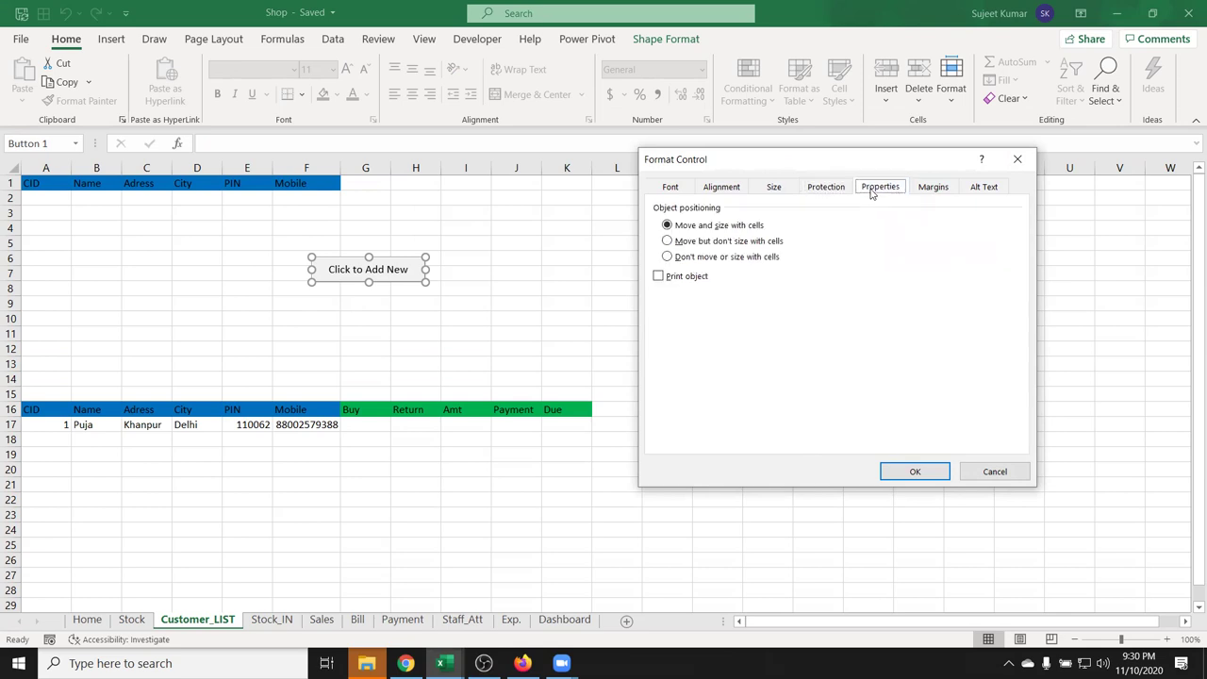
pyautogui.click(920, 190)
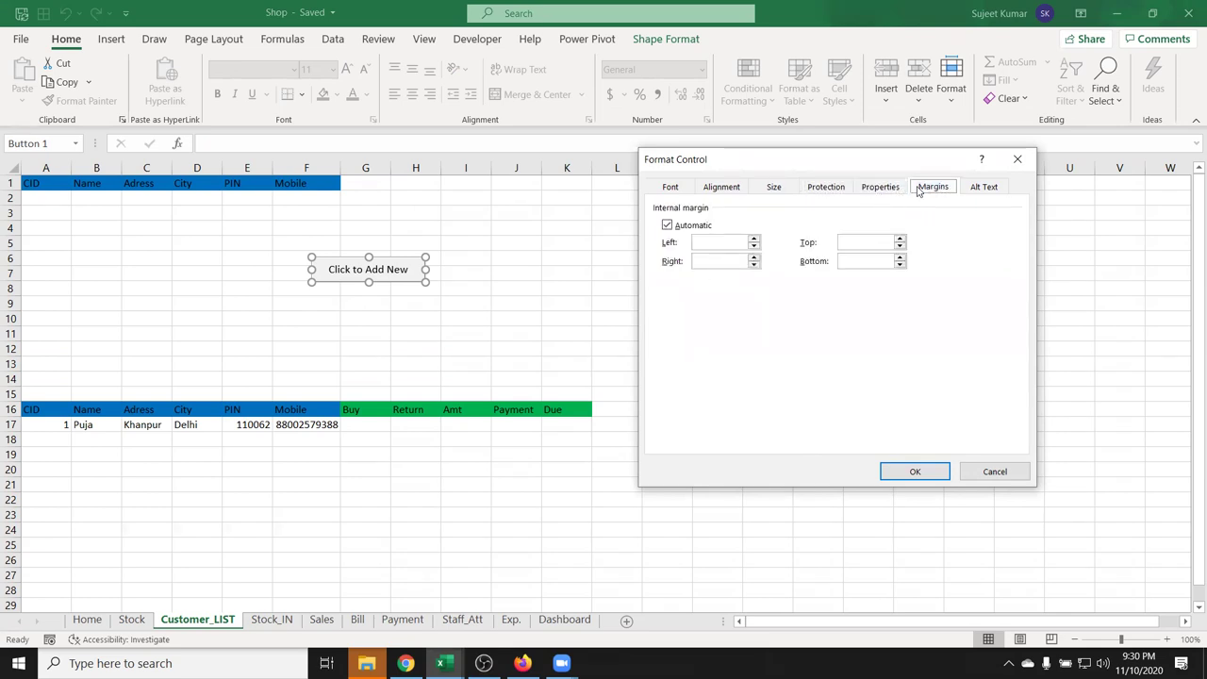
pyautogui.click(964, 189)
pyautogui.click(669, 187)
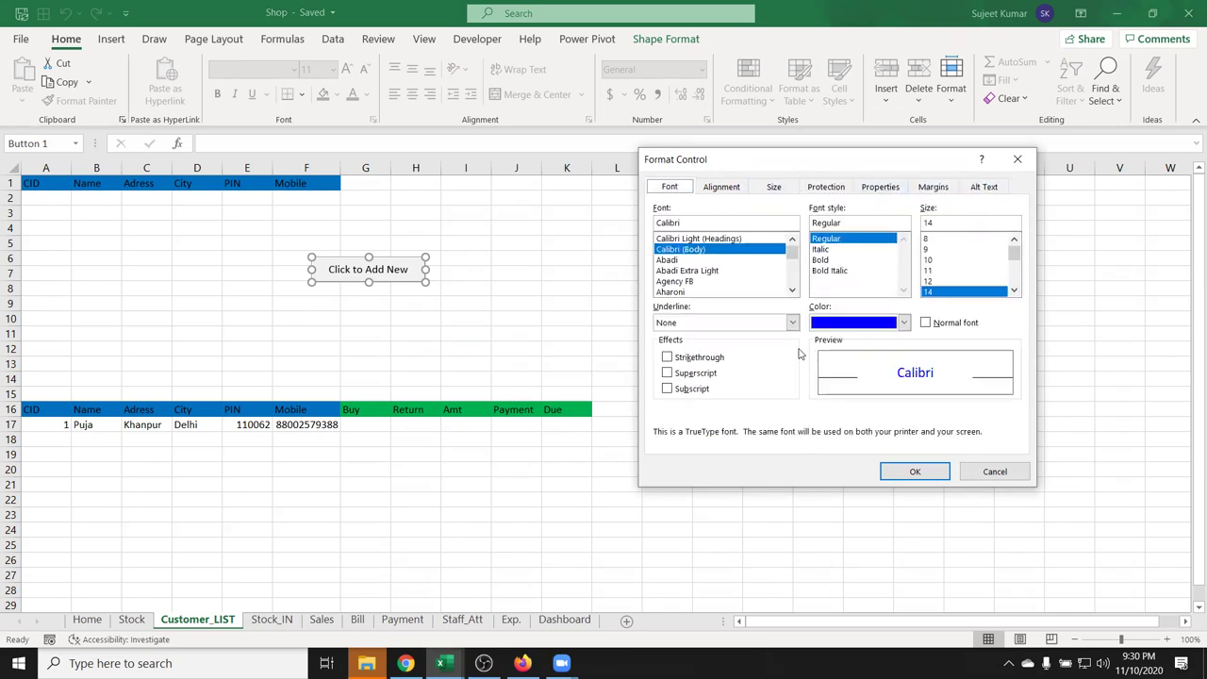
pyautogui.click(919, 476)
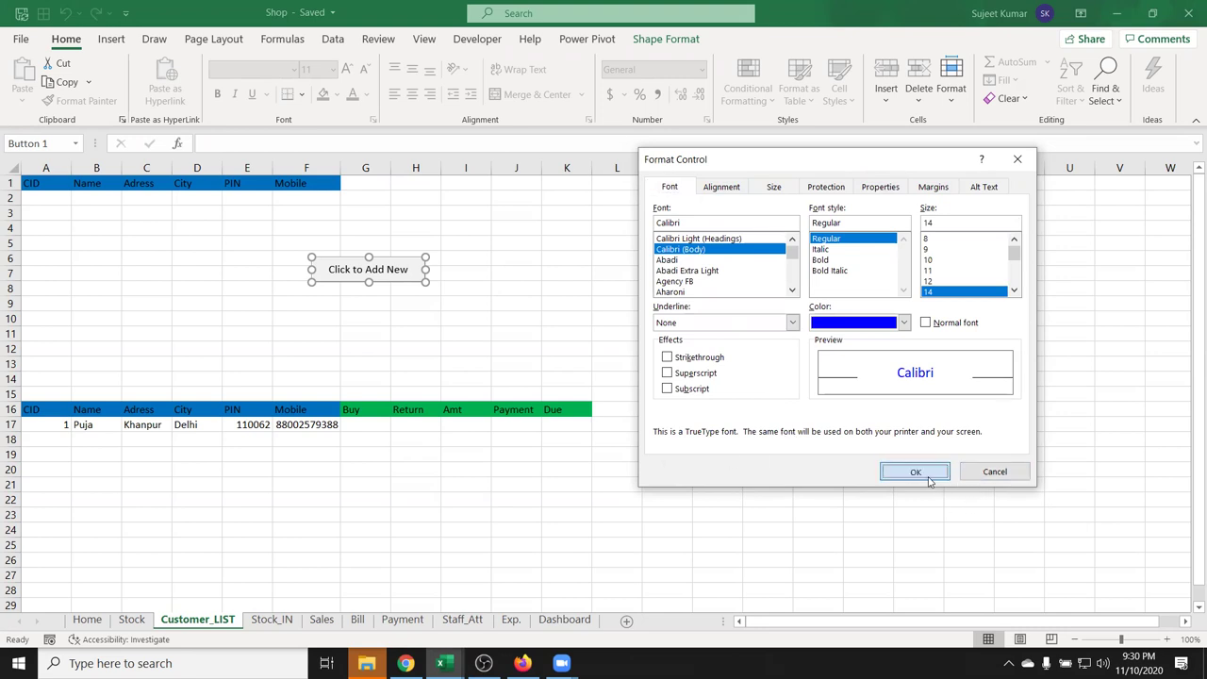
pyautogui.click(416, 349)
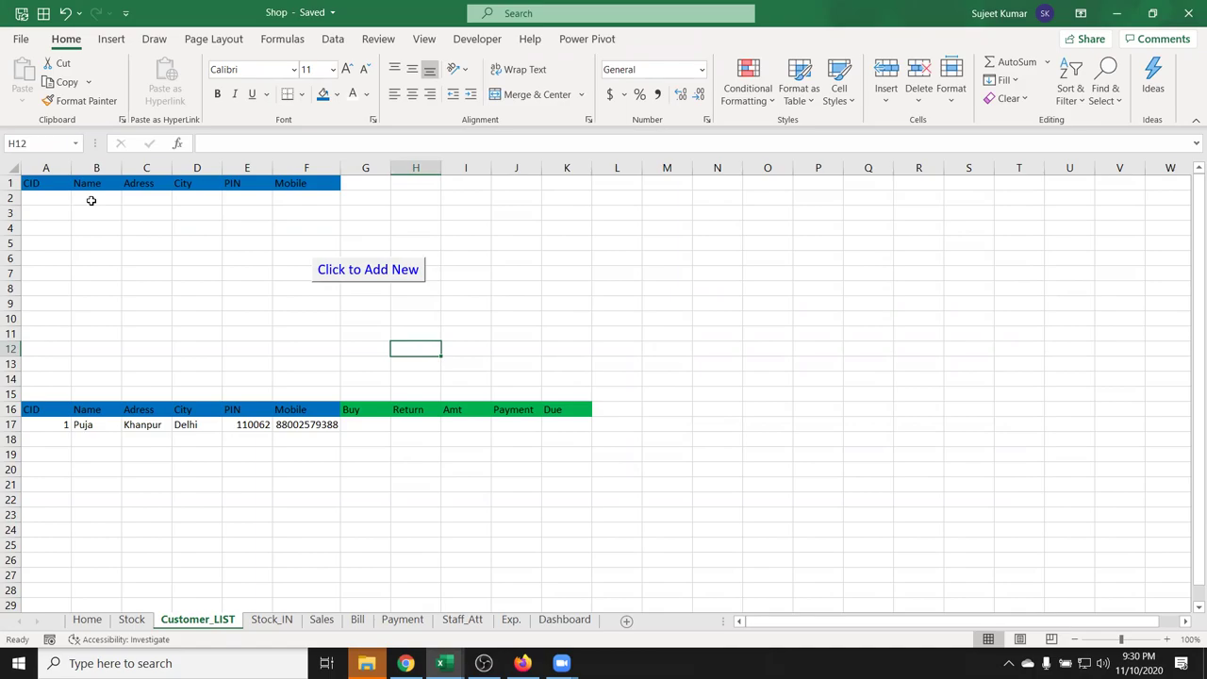
# Add Range("A2:F2").Interior.Color = vbBlue in the If branch before Else
pyautogui.hotkey('alt', 'F11')
pyautogui.click(202, 217)
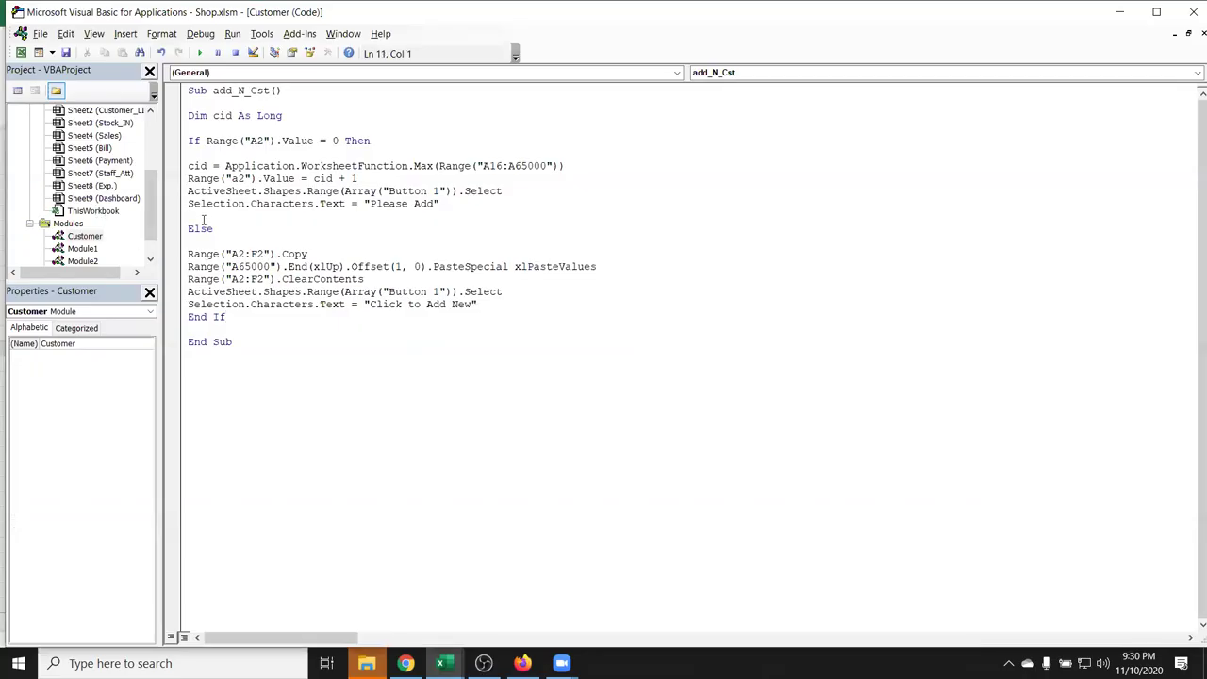
pyautogui.write('ra')
pyautogui.write('nge("A1')
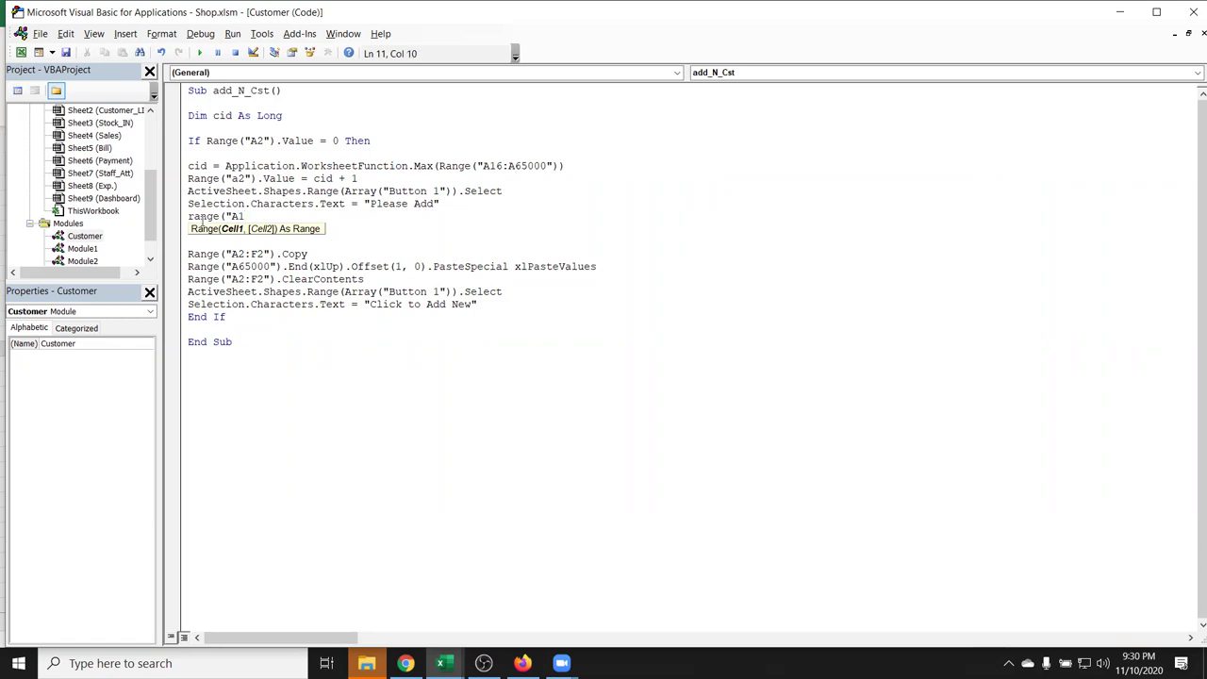
pyautogui.press('BackSpace')
pyautogui.write('2:F2')
pyautogui.write('")')
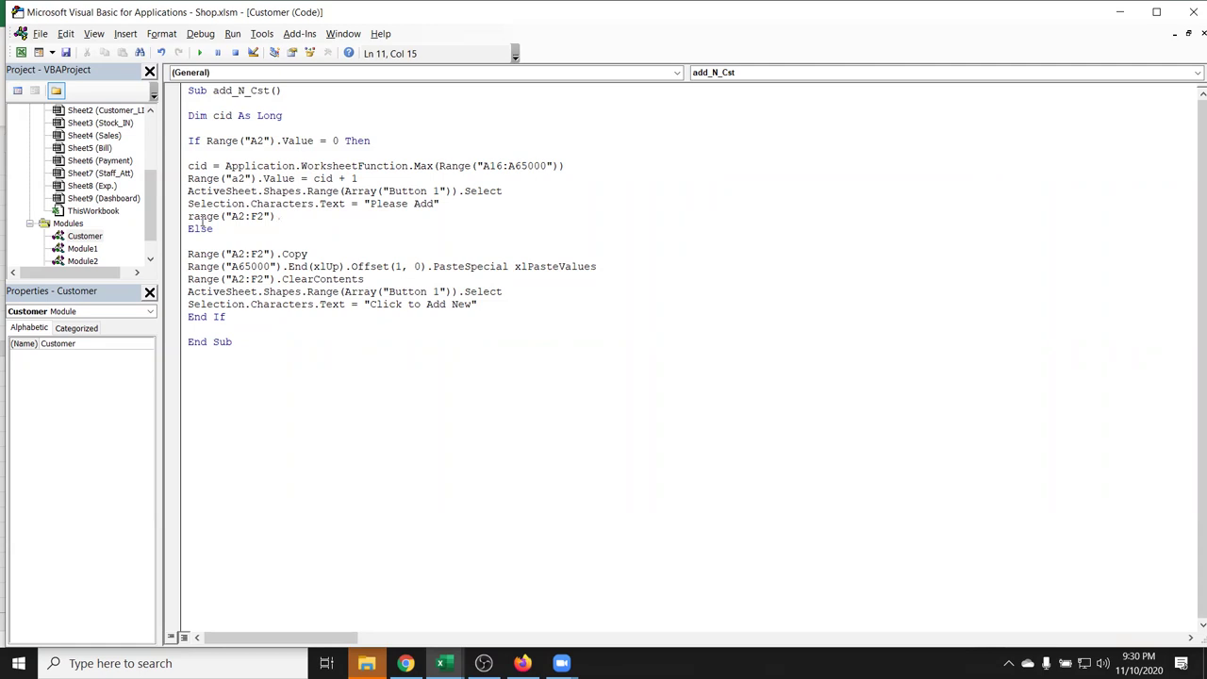
pyautogui.write('.')
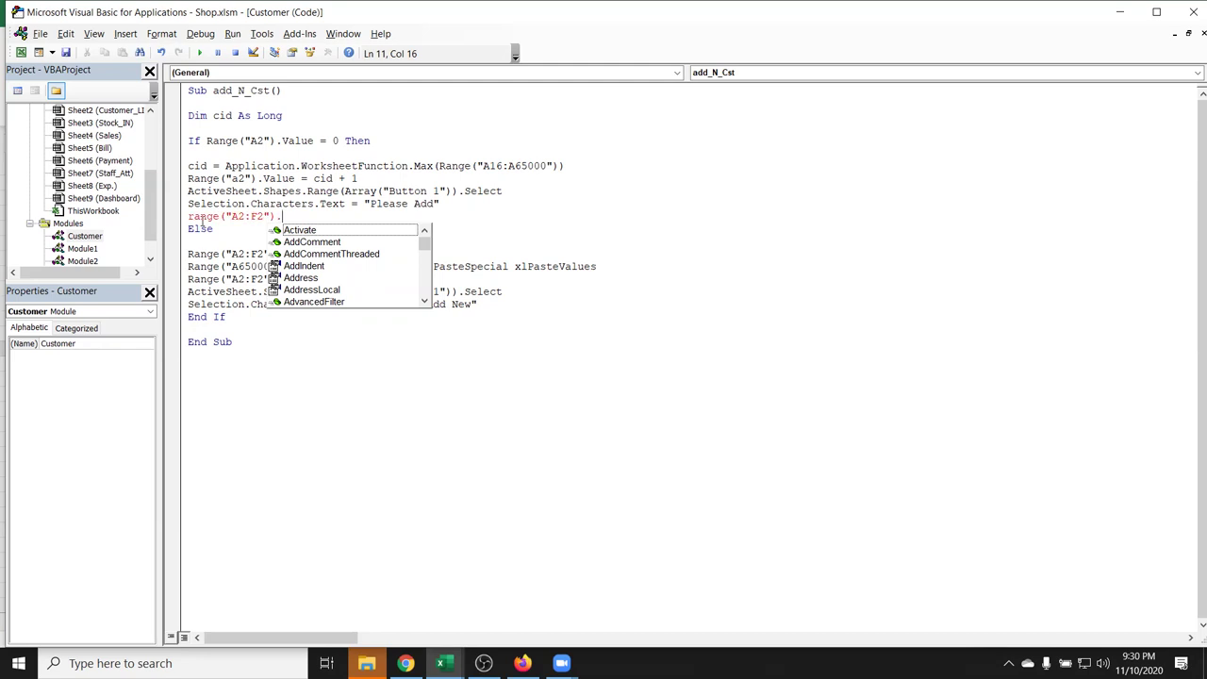
pyautogui.write('cl')
pyautogui.press('BackSpace')
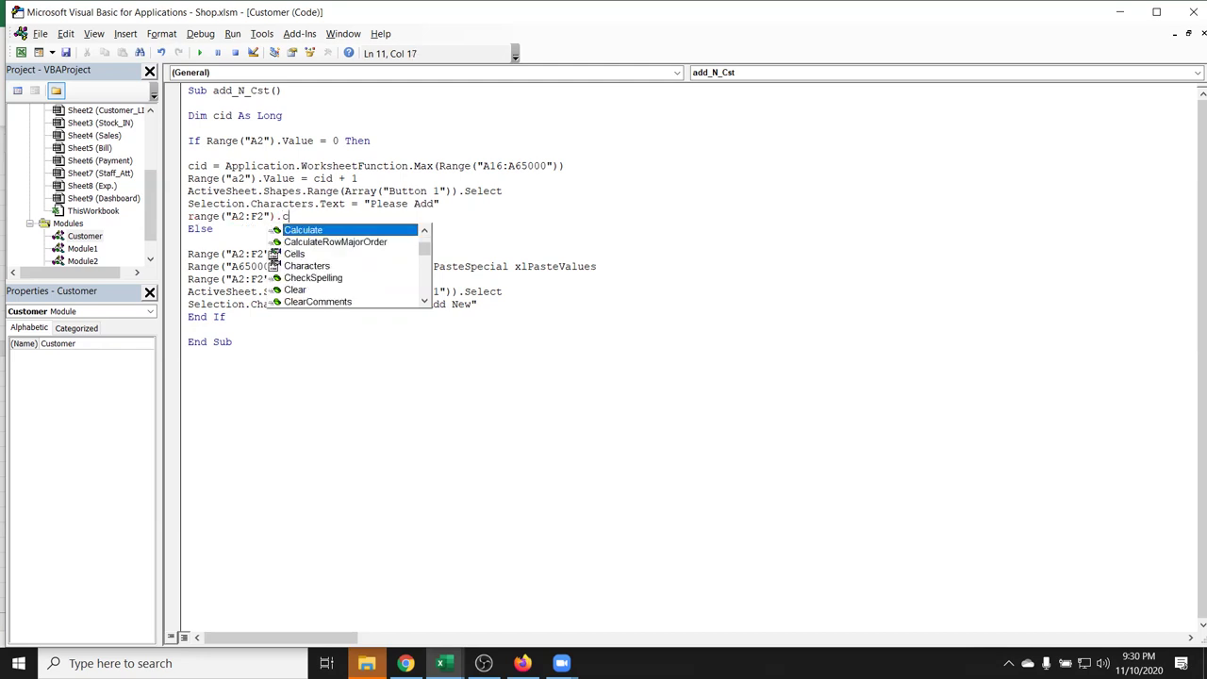
pyautogui.press('BackSpace')
pyautogui.write('in')
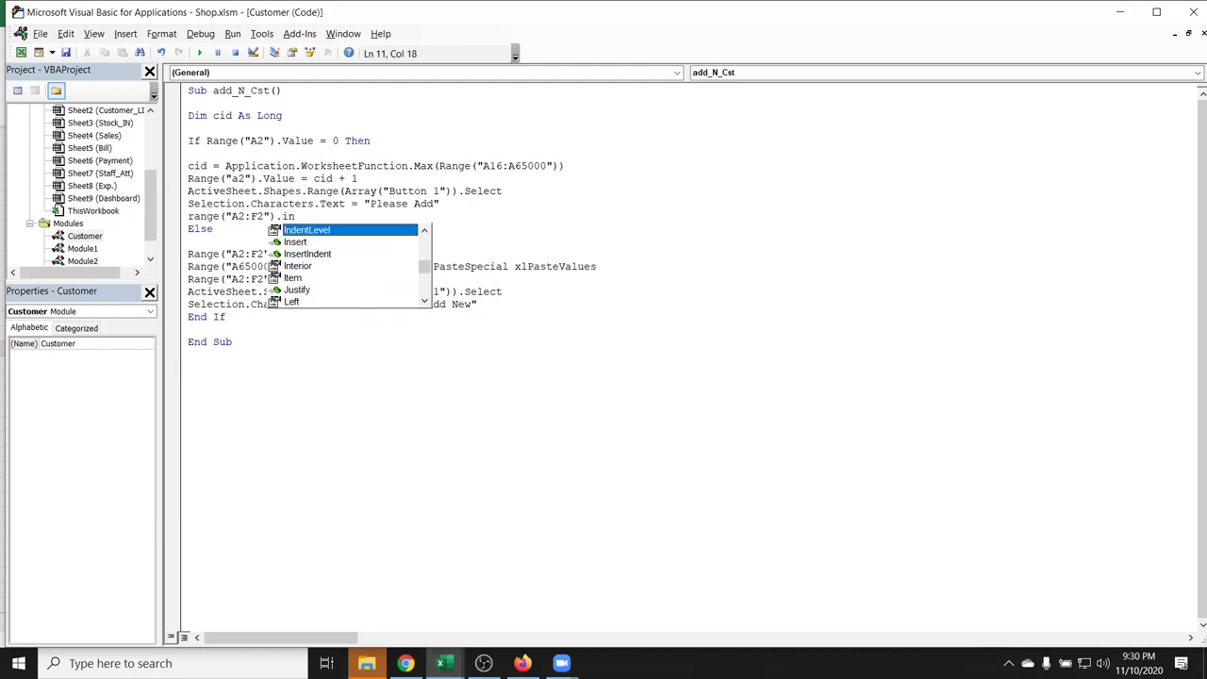
pyautogui.press('Down')
pyautogui.press('Down')
pyautogui.press('Down')
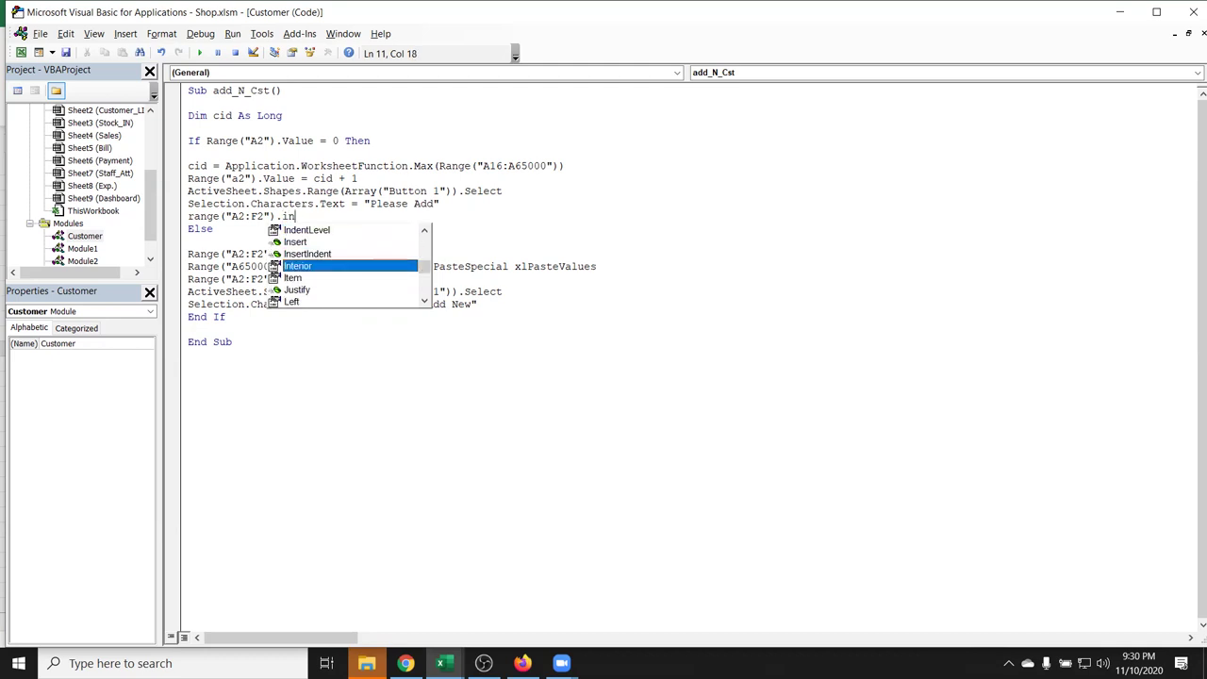
pyautogui.press('Tab')
pyautogui.write('.')
pyautogui.press('Down')
pyautogui.press('Down')
pyautogui.press('Tab')
pyautogui.write('= vb')
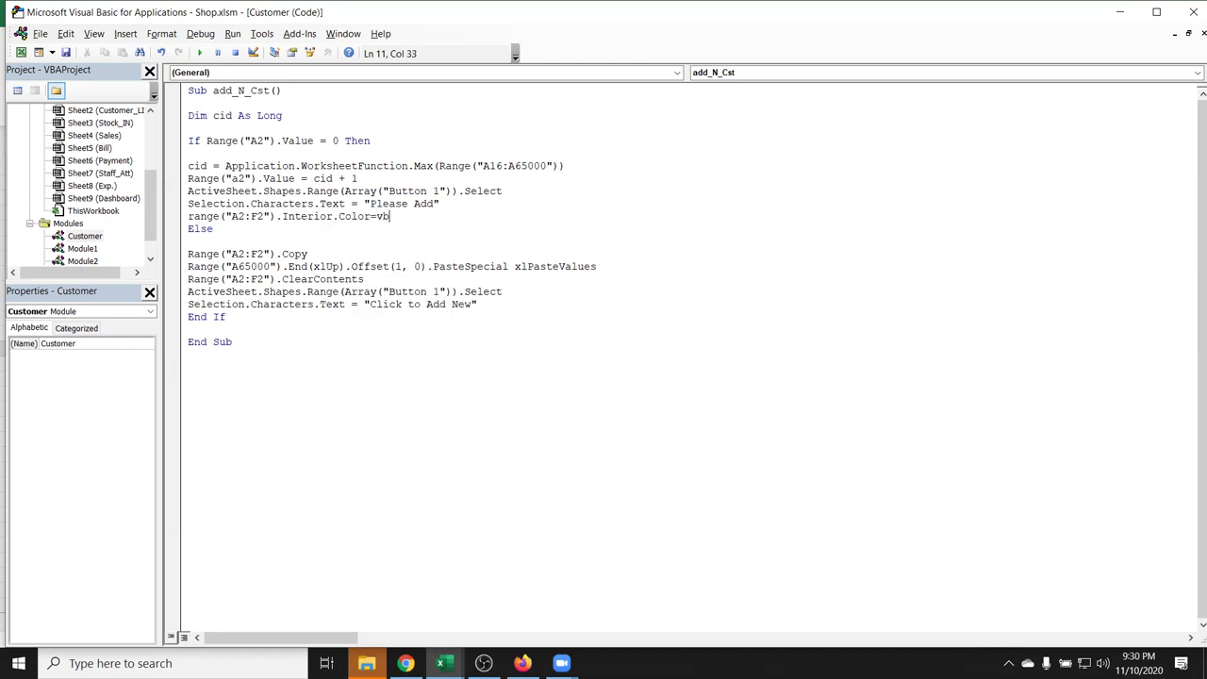
pyautogui.write('Blue')
pyautogui.press('Down')
# Check the sheet, review the new colouring line, and move below End If
pyautogui.hotkey('alt', 'F11')
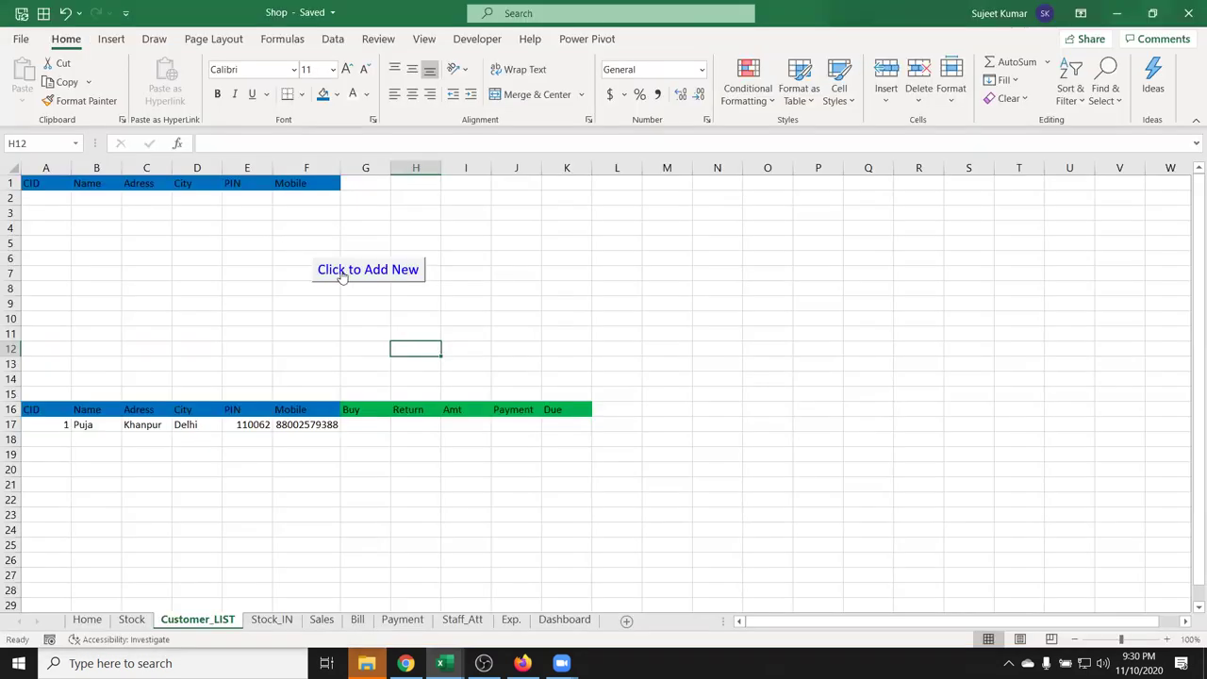
pyautogui.hotkey('alt', 'F11')
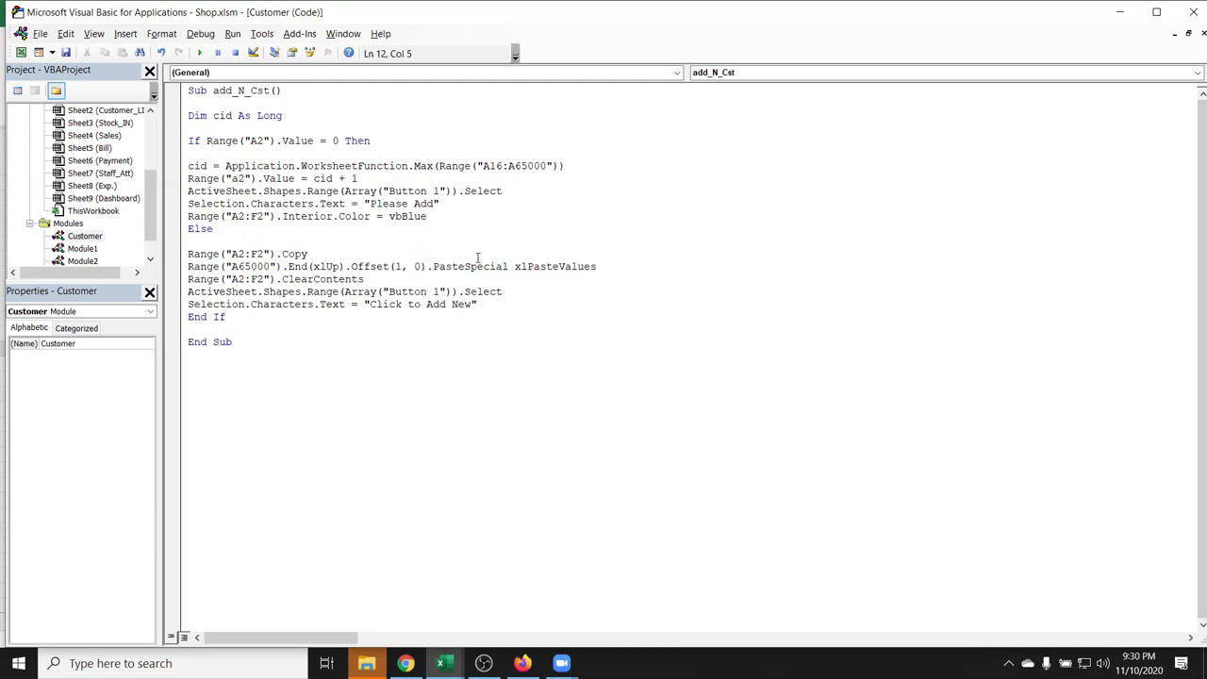
pyautogui.moveTo(433, 216); pyautogui.dragTo(199, 216)
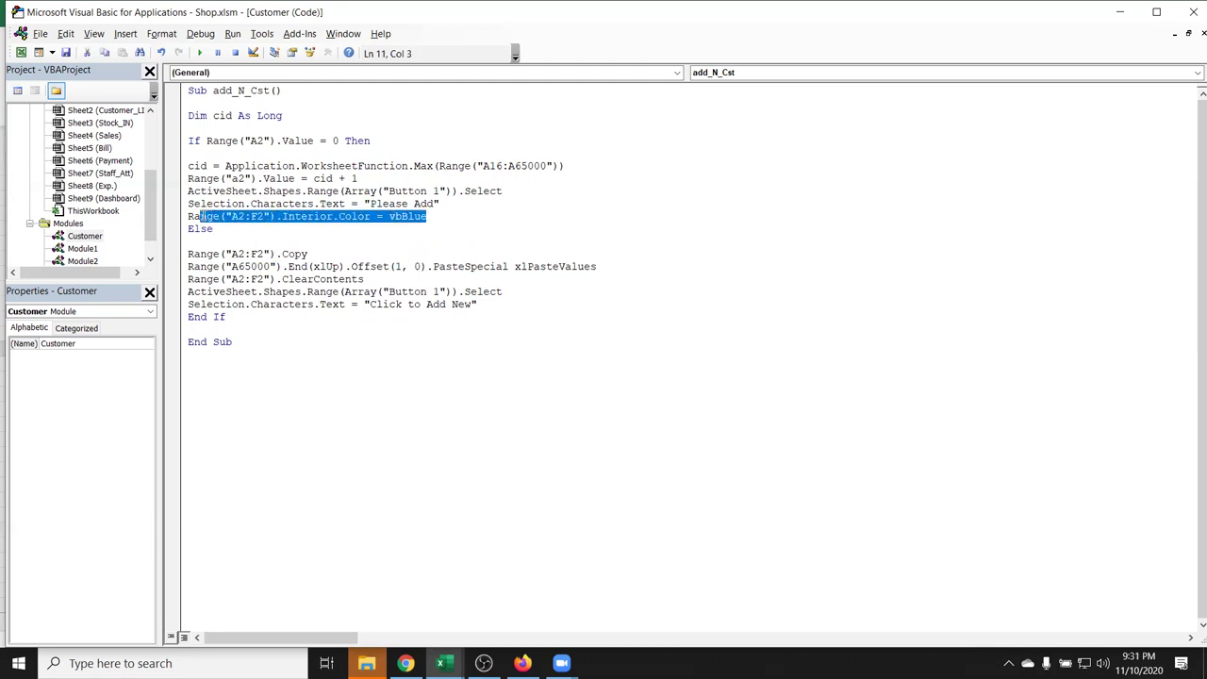
pyautogui.click(189, 319)
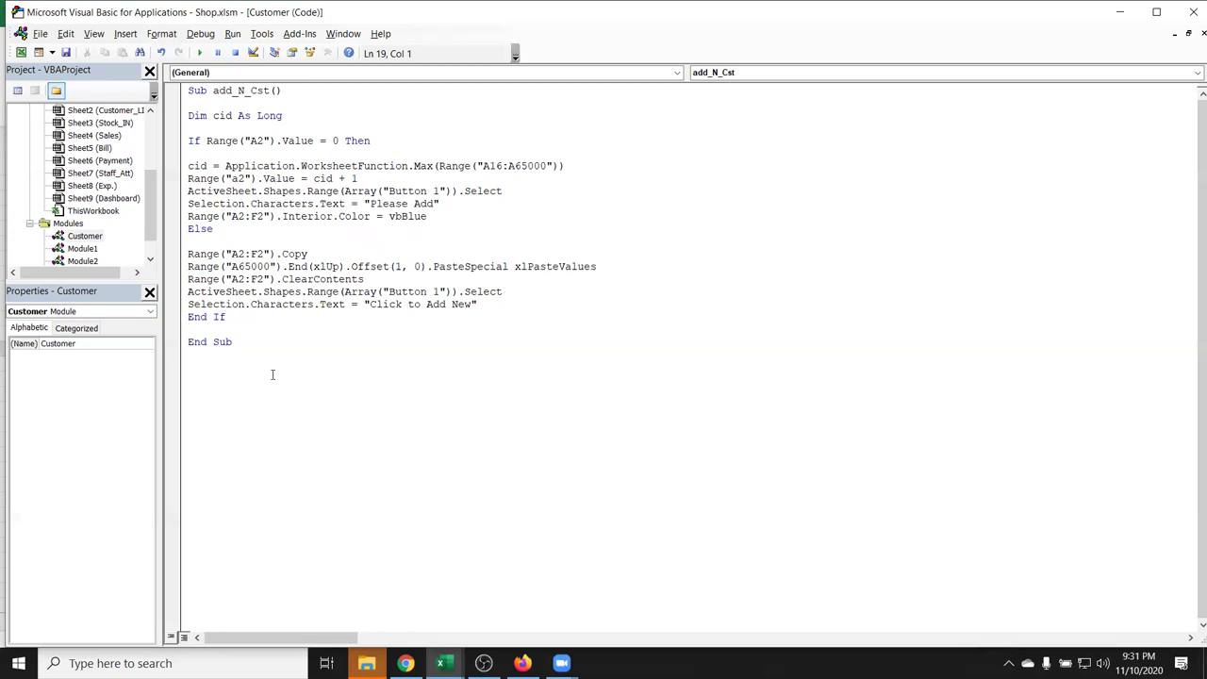
pyautogui.click(200, 331)
pyautogui.hotkey('alt', 'F11')
# Start a new highlighted entry in row 2 and enter customer 2's name in B2
pyautogui.click(317, 323)
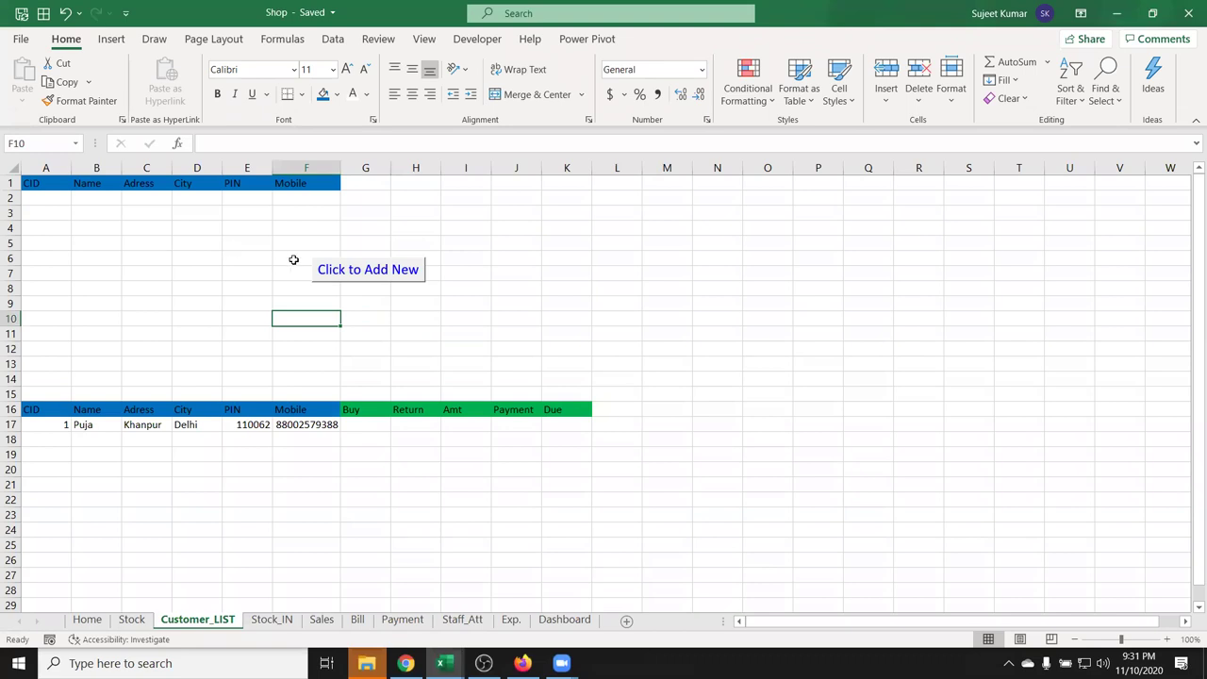
pyautogui.click(336, 272)
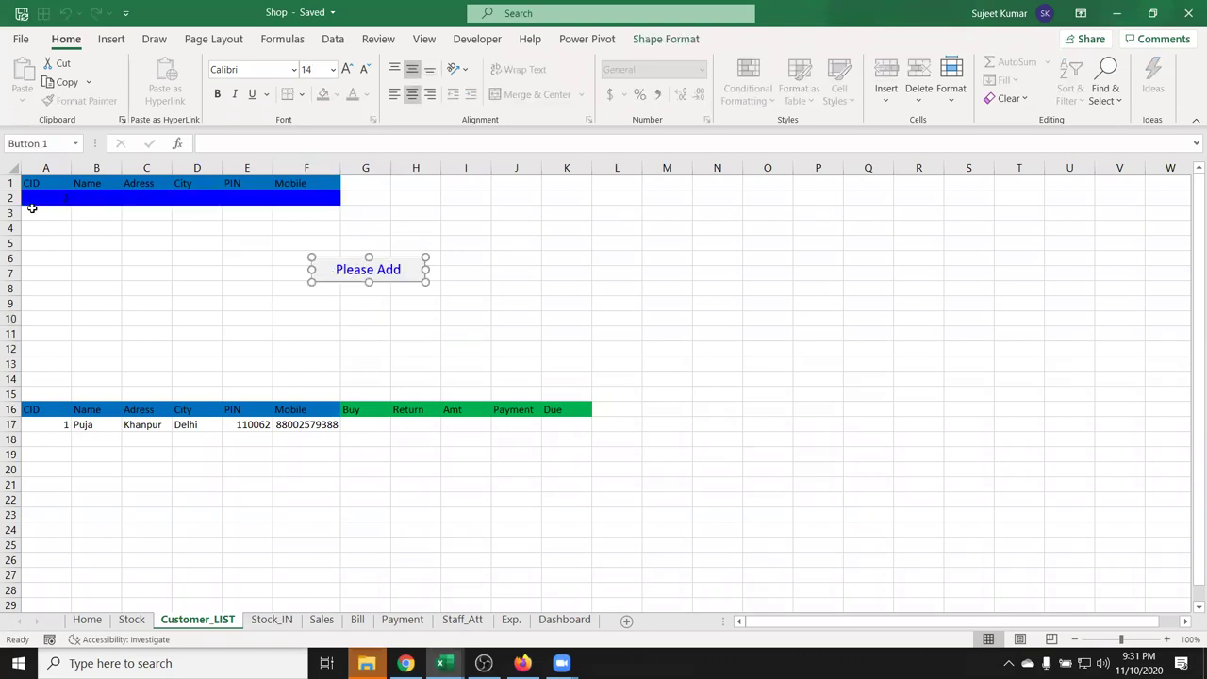
pyautogui.click(54, 197)
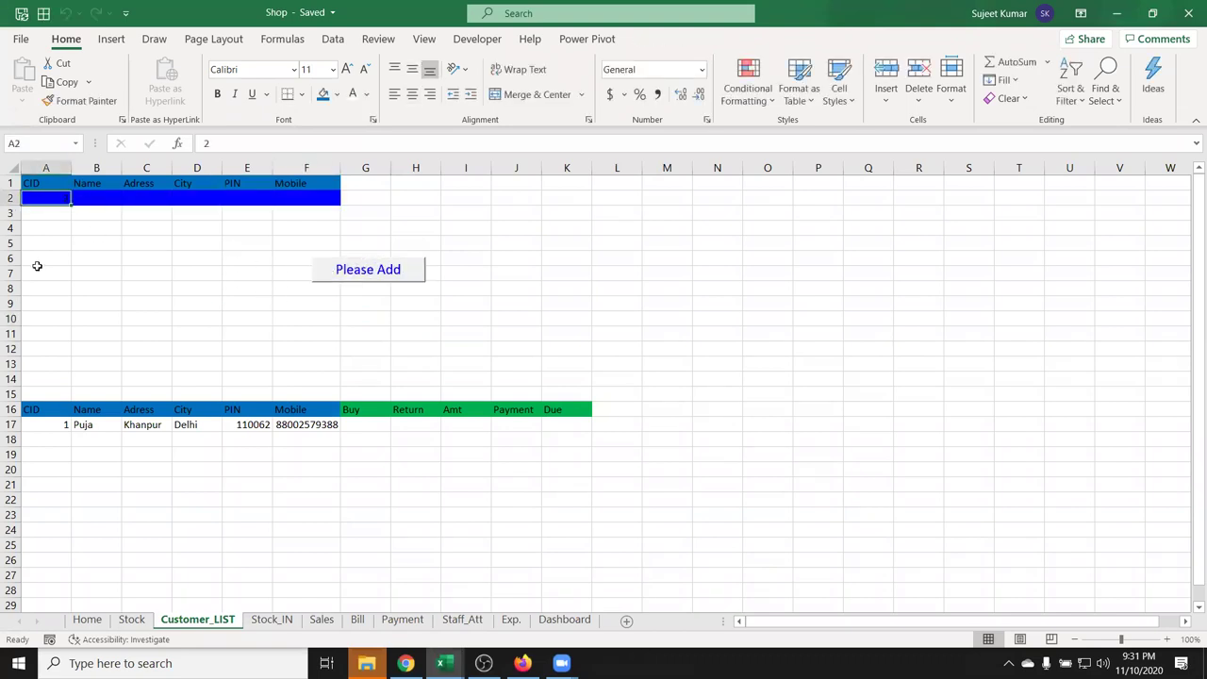
pyautogui.click(98, 200)
pyautogui.write('Raj')
pyautogui.press('Tab')
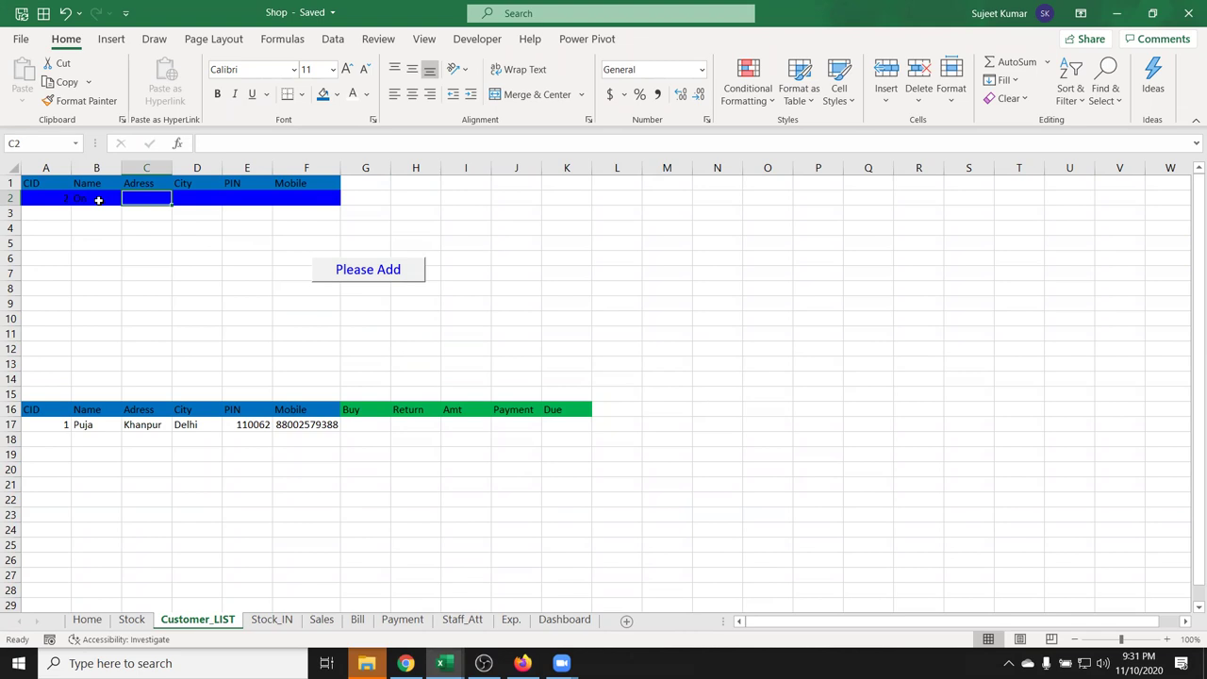
# Fill in the address, city New Delhi, PIN and mobile number in C2:F2
pyautogui.write('Dakhsinpuri')
pyautogui.press('Tab')
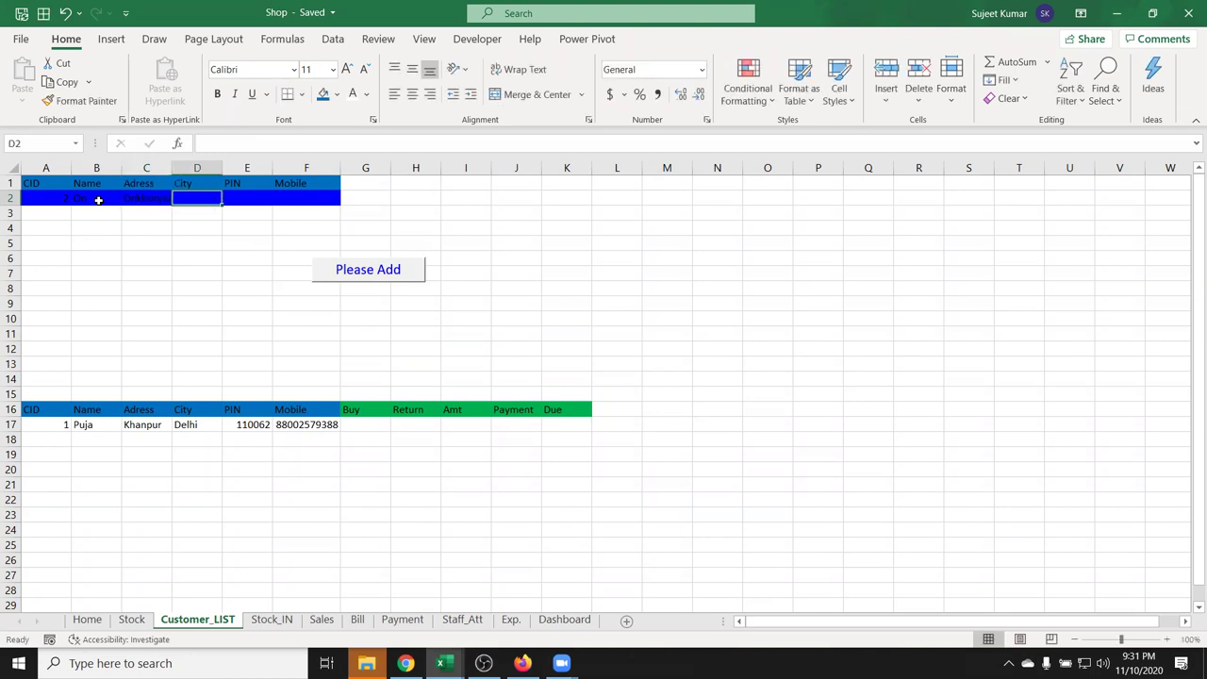
pyautogui.write('Nde')
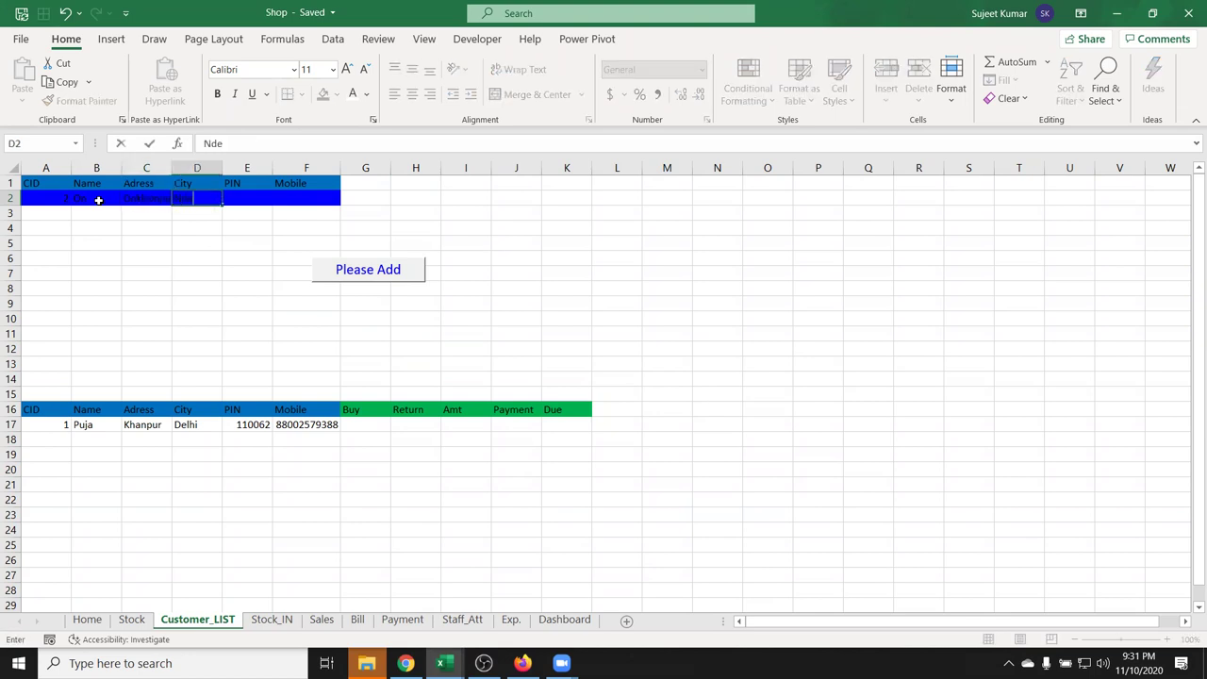
pyautogui.press('BackSpace')
pyautogui.press('BackSpace')
pyautogui.write('Delhi')
pyautogui.press('Tab')
pyautogui.write('110')
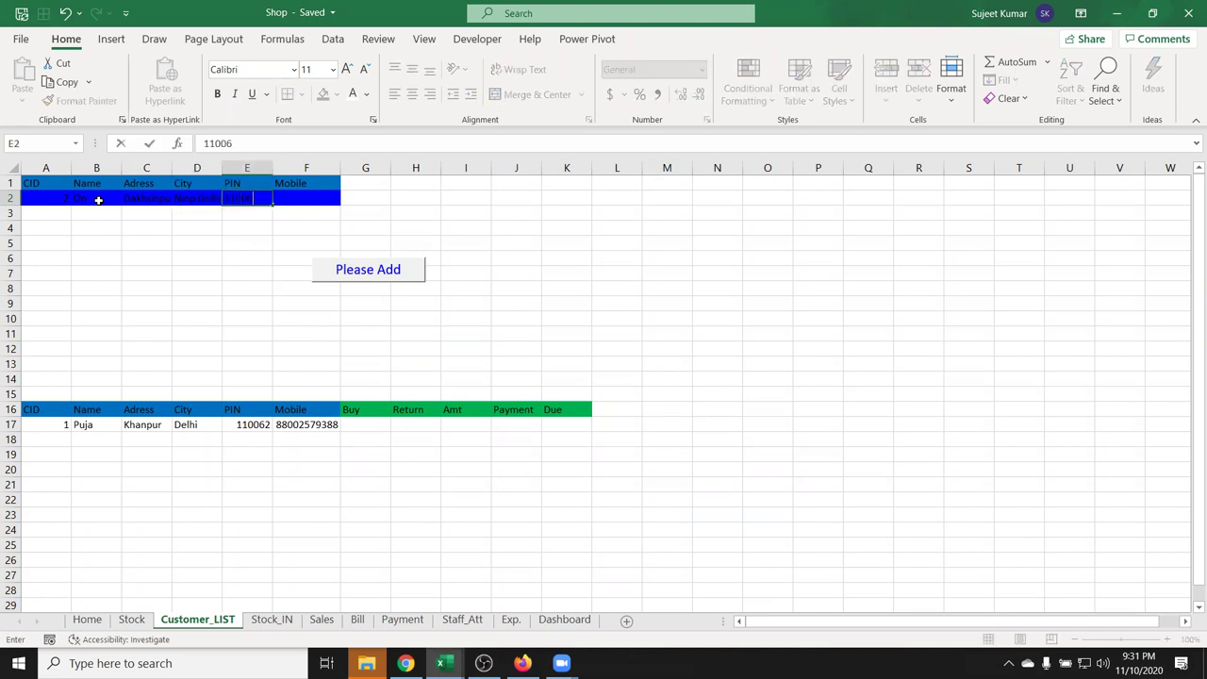
pyautogui.write('2')
pyautogui.press('Tab')
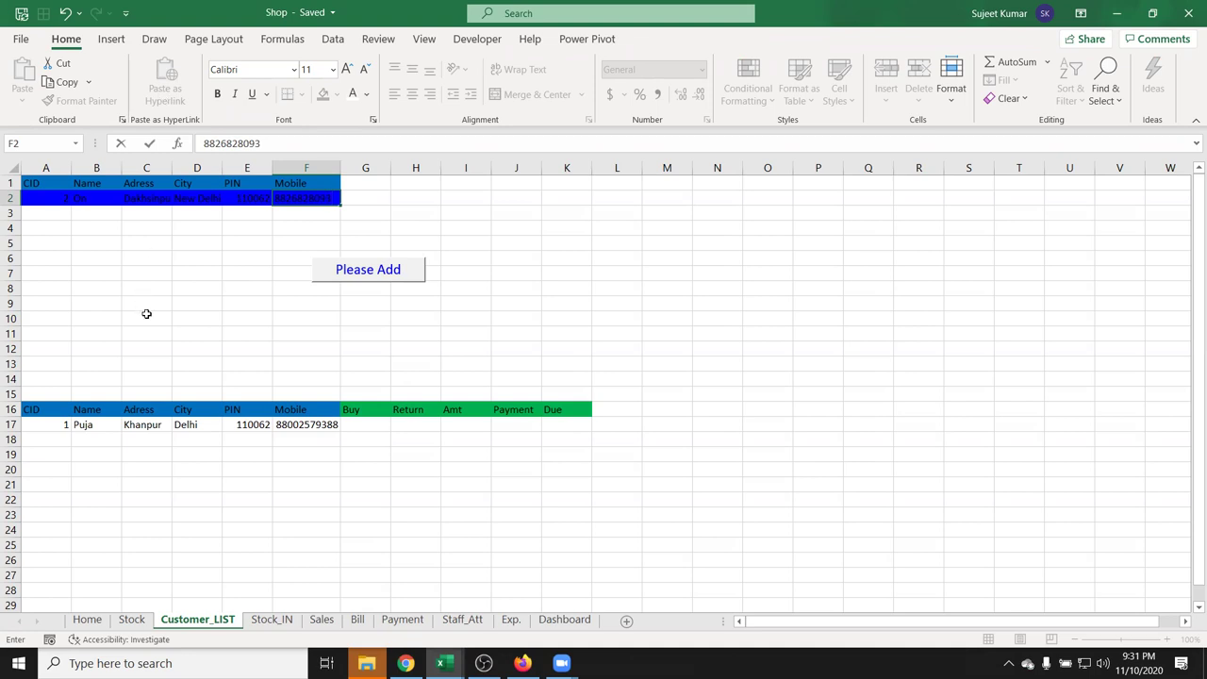
# Append customer 2 to row 18 of the list and return to the VBA editor
pyautogui.click(146, 313)
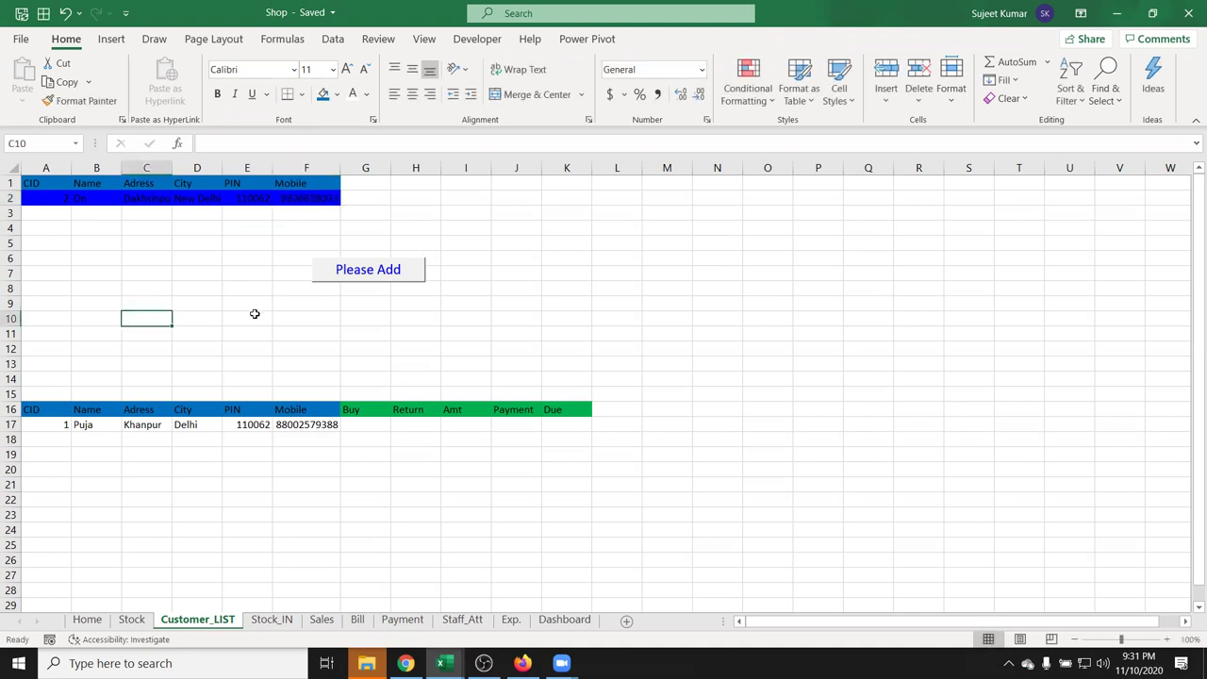
pyautogui.click(345, 278)
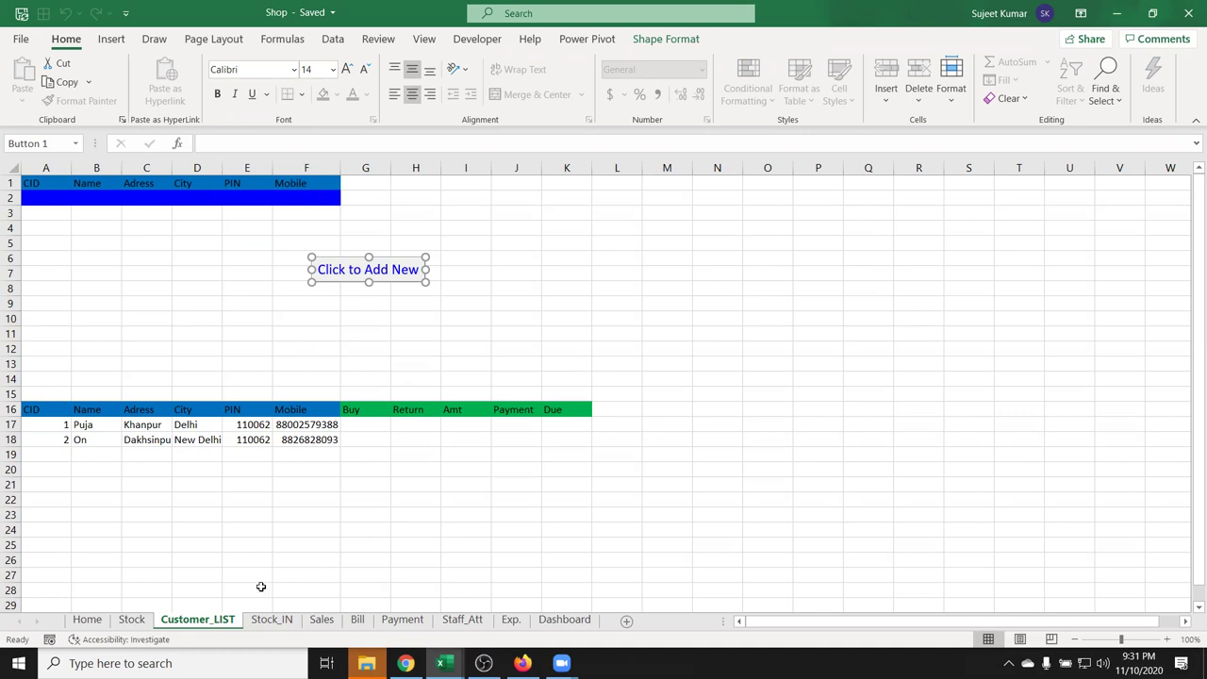
pyautogui.click(206, 348)
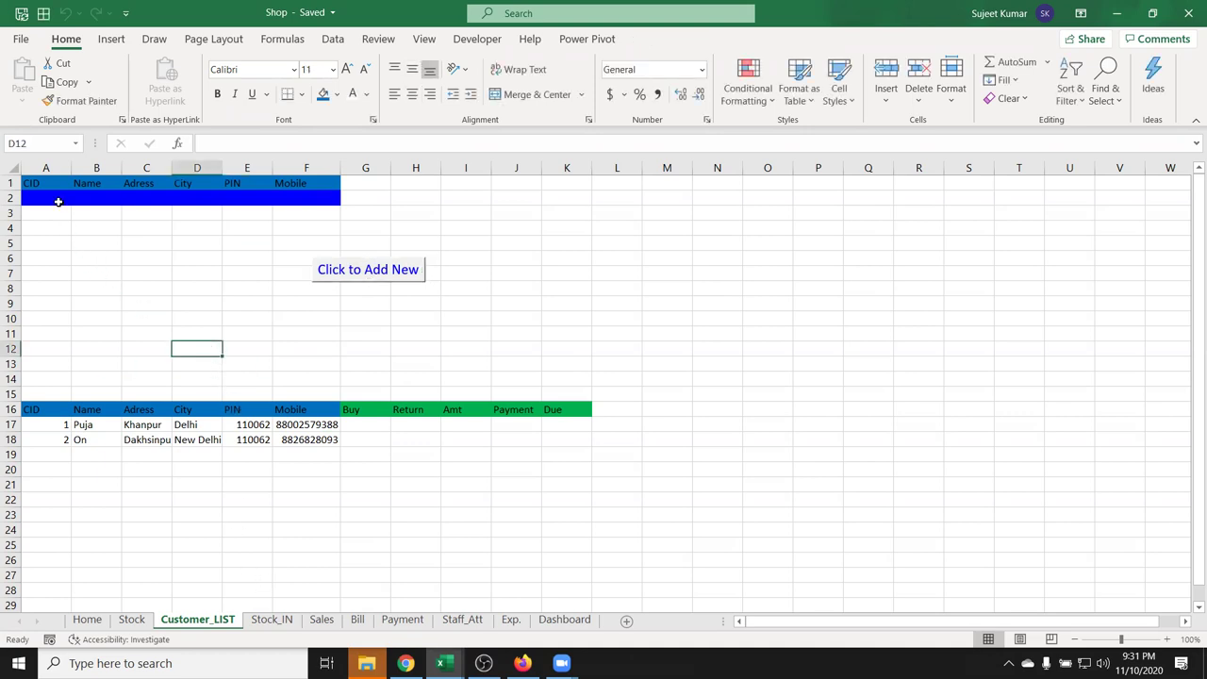
pyautogui.click(57, 202)
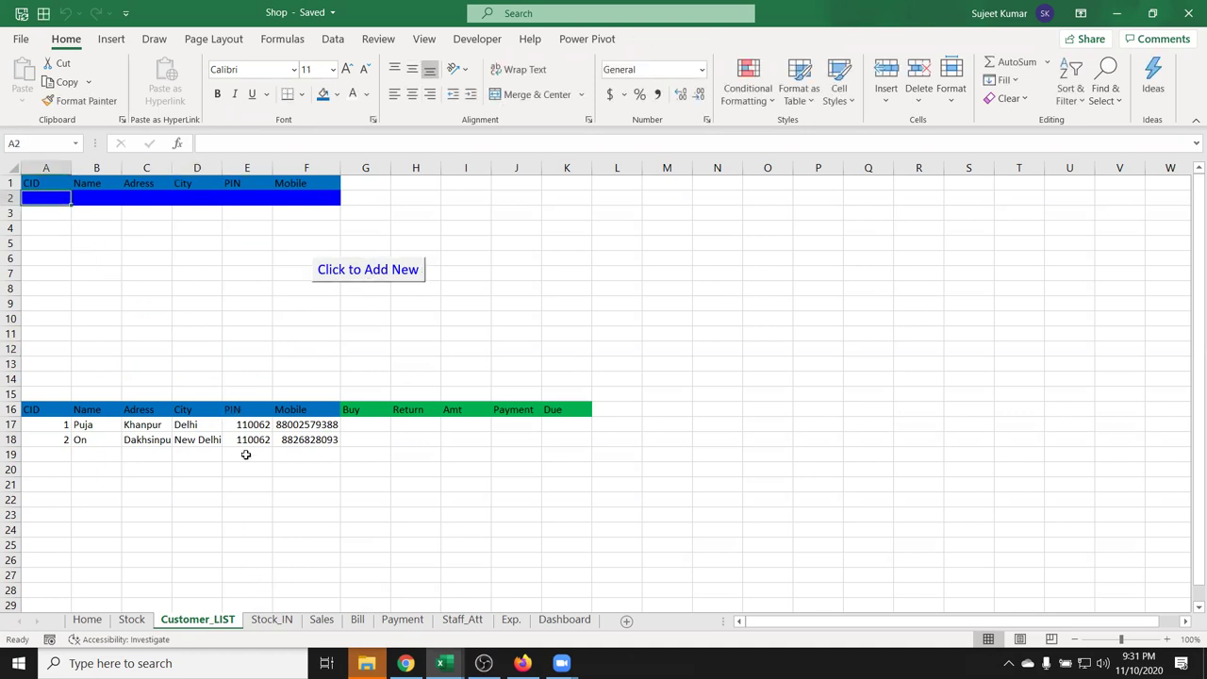
pyautogui.hotkey('alt', 'F11')
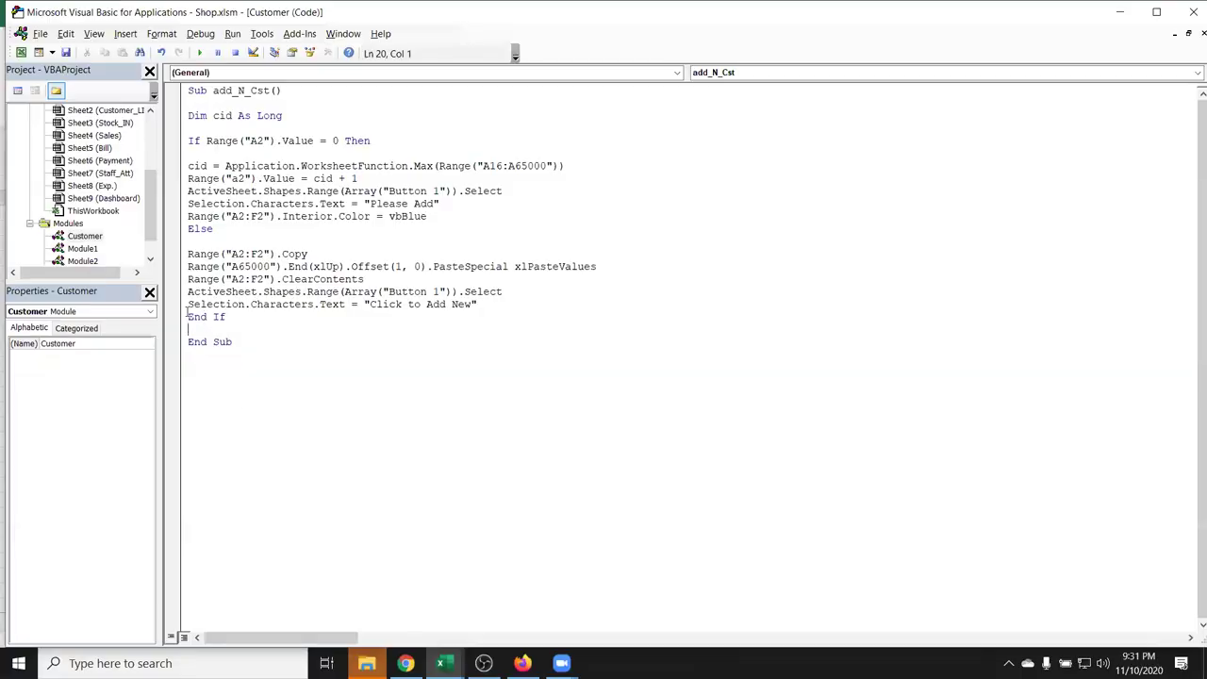
# Insert a blank line above End If and copy the Range("A2:F2").Interior.Color line
pyautogui.moveTo(182, 317); pyautogui.dragTo(193, 318)
pyautogui.press('Return')
pyautogui.moveTo(432, 217); pyautogui.dragTo(177, 219)
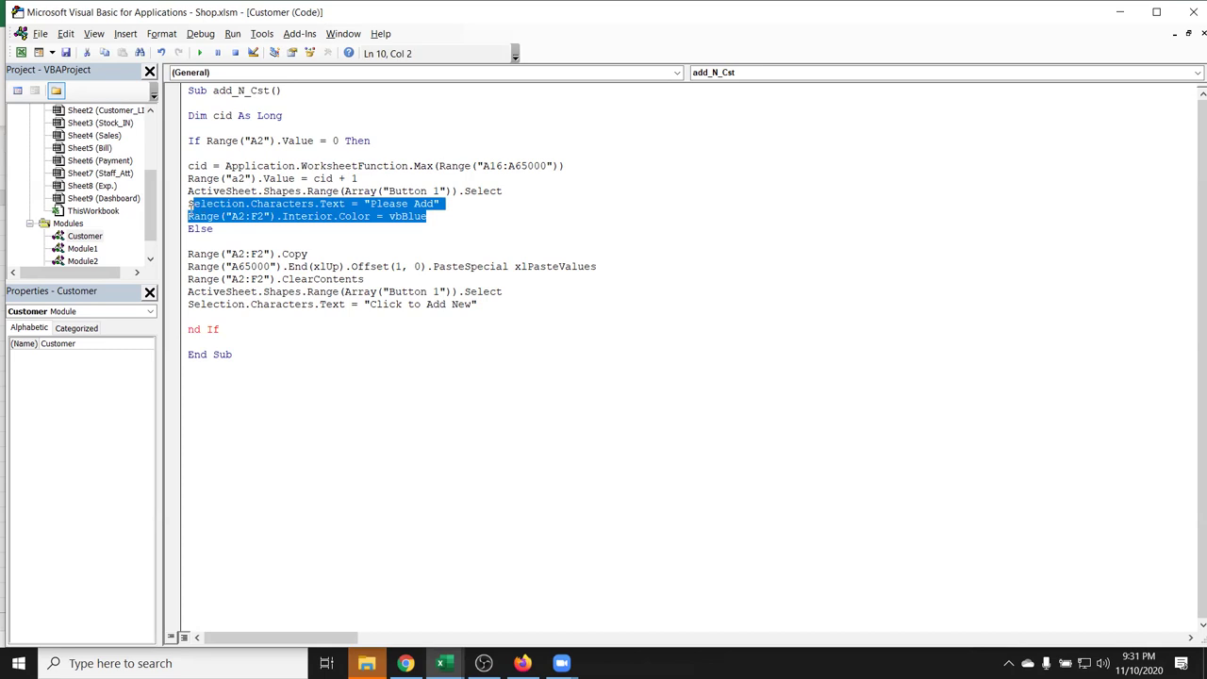
pyautogui.hotkey('ctrl', 'c')
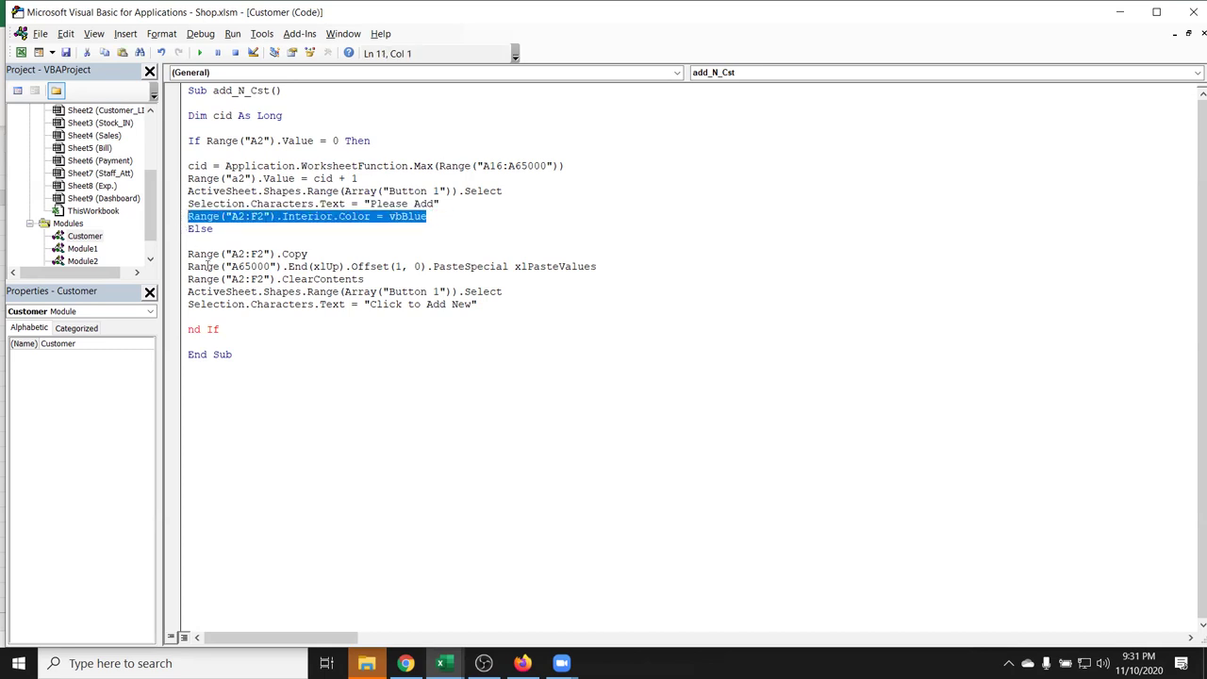
# Paste that line into the Else branch with xlnone replacing vbBlue, then return to Excel
pyautogui.click(189, 329)
pyautogui.write('e')
pyautogui.click(193, 318)
pyautogui.hotkey('ctrl', 'v')
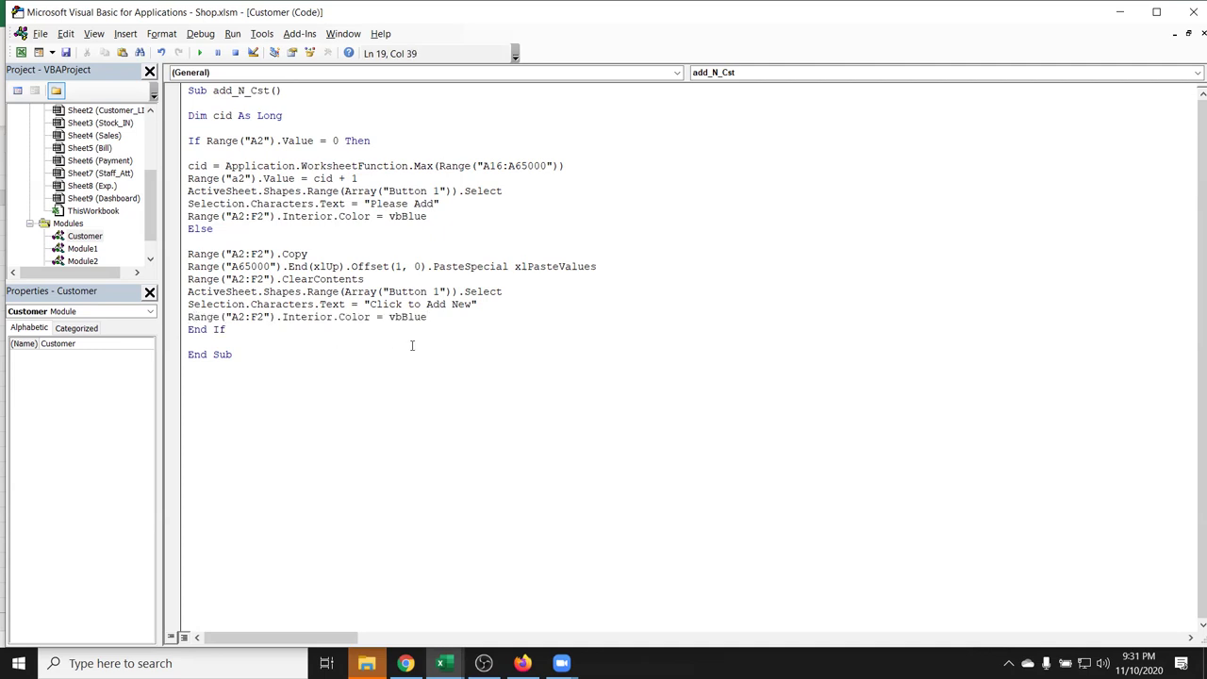
pyautogui.doubleClick(412, 318)
pyautogui.write('xlnone')
pyautogui.hotkey('alt', 'F11')
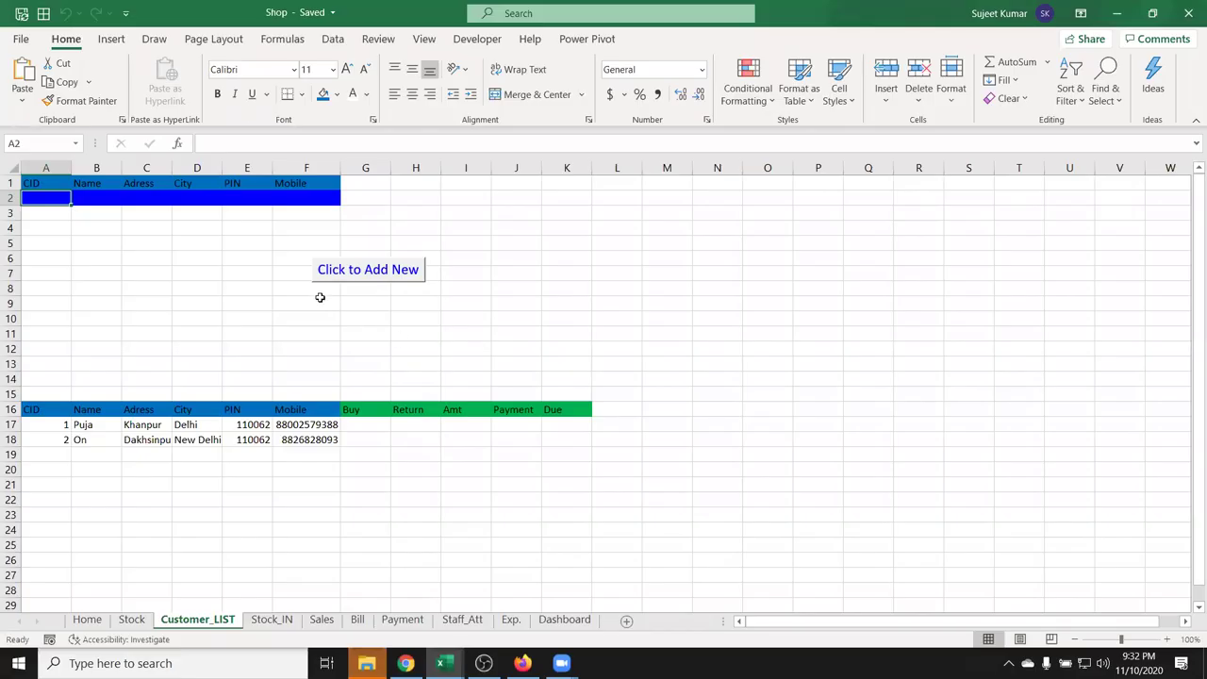
# Start a new entry in row 2 and enter customer 3's name and address
pyautogui.click(318, 277)
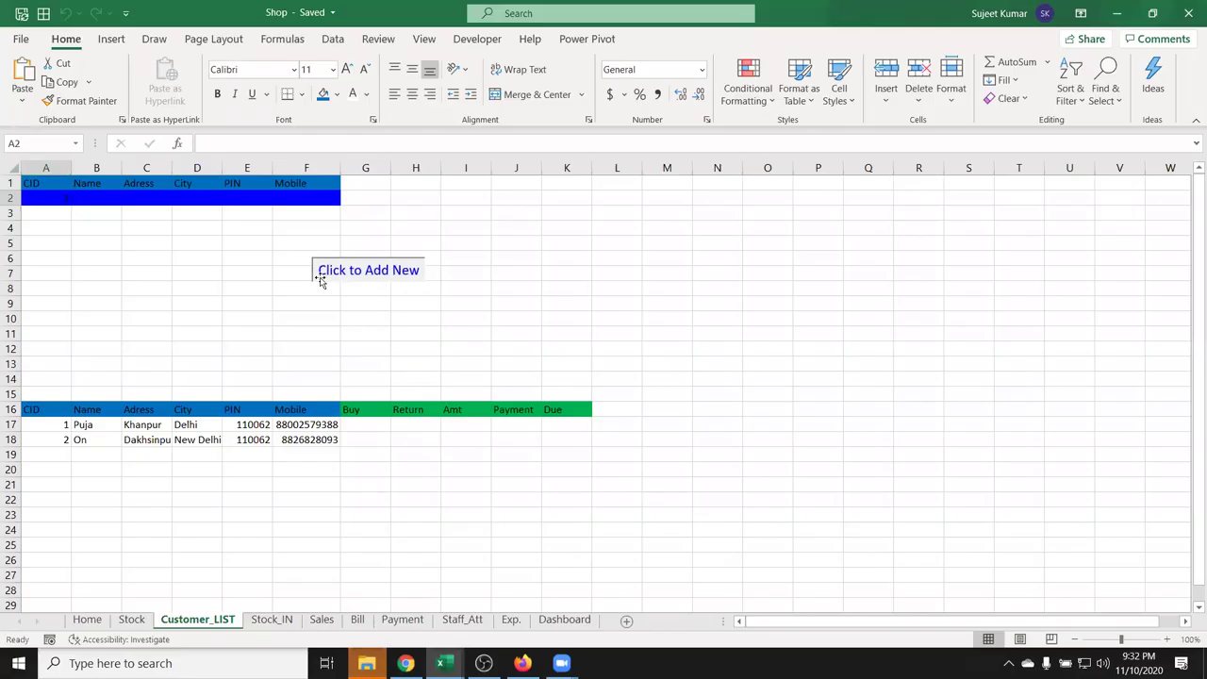
pyautogui.click(88, 200)
pyautogui.write('qwer')
pyautogui.press('Tab')
pyautogui.write('q')
pyautogui.write('Dakhin')
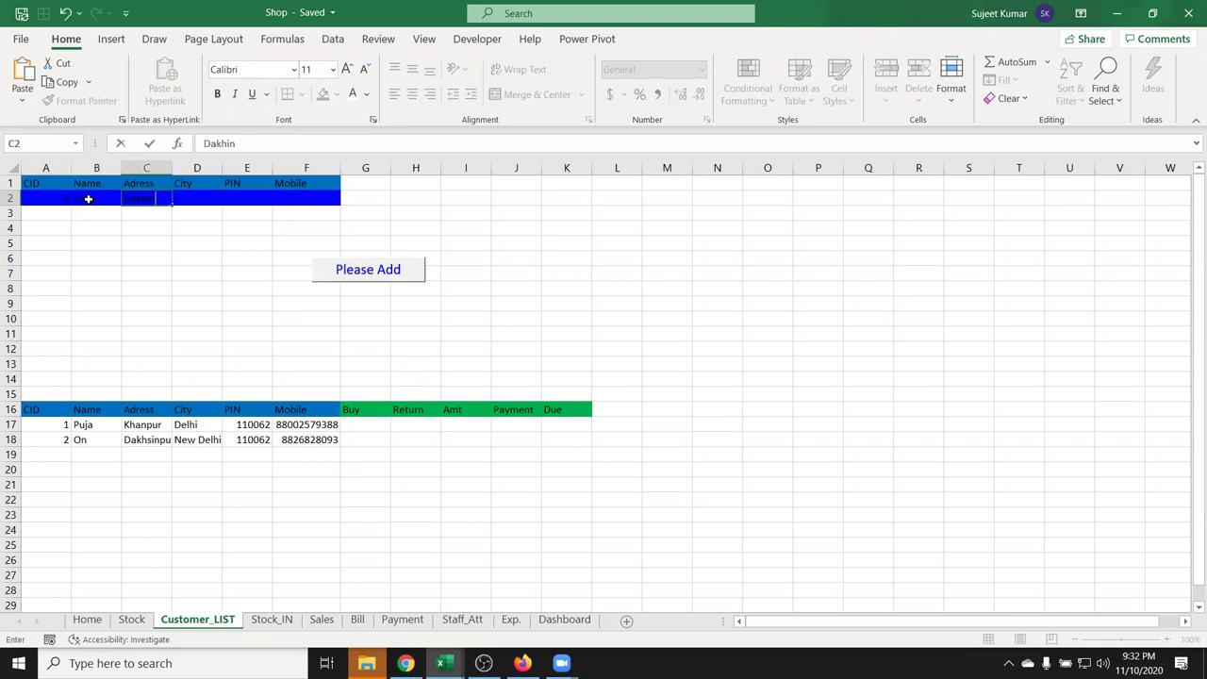
pyautogui.write('ri')
pyautogui.press('Tab')
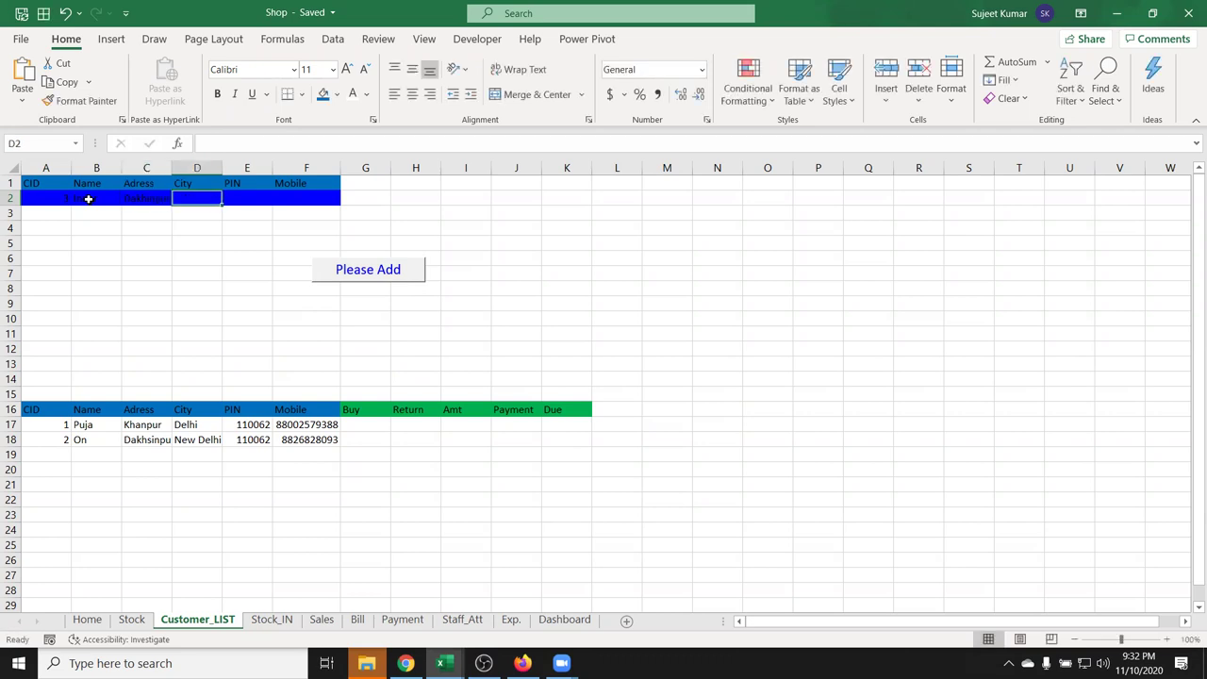
# Enter Delhi as city plus the PIN and mobile number, then append customer 3 as row 19
pyautogui.write('Delhi')
pyautogui.press('Tab')
pyautogui.write('110062')
pyautogui.press('Tab')
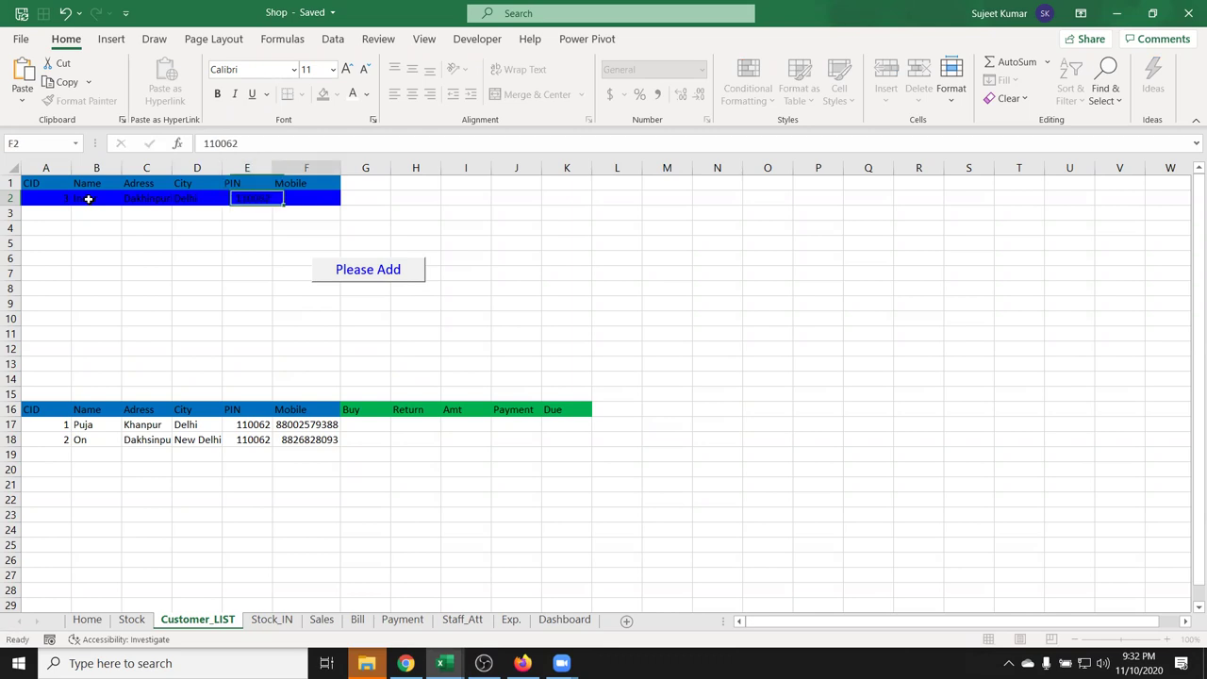
pyautogui.click(102, 276)
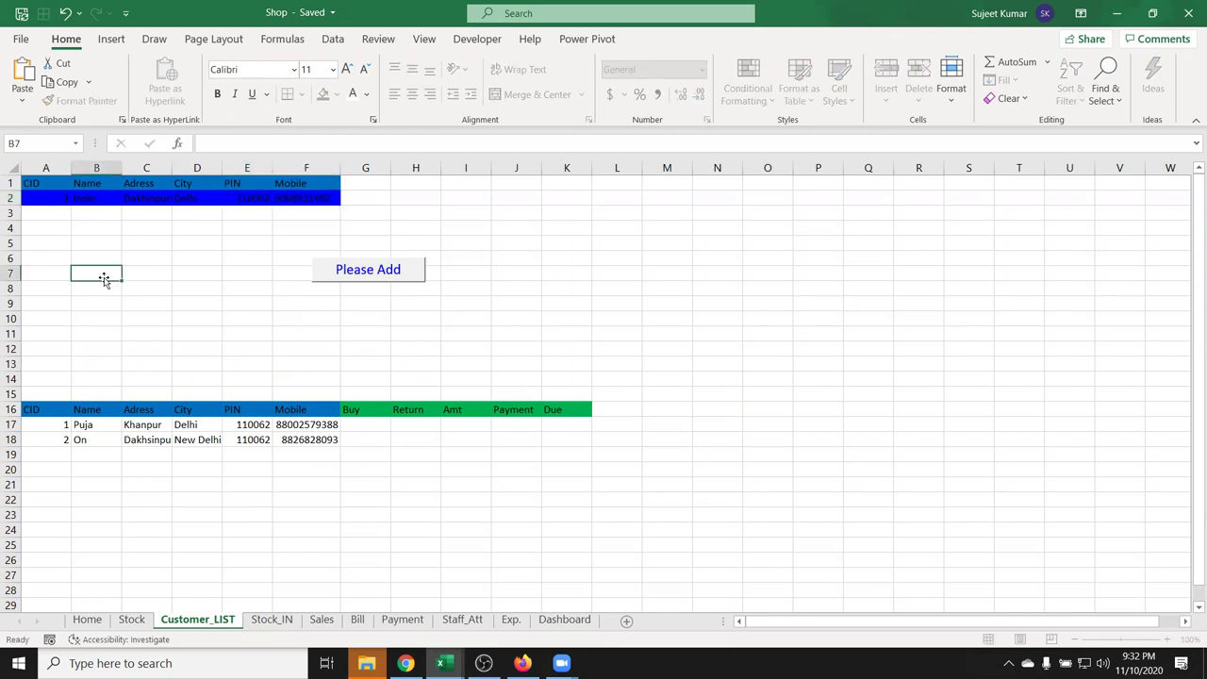
pyautogui.click(353, 273)
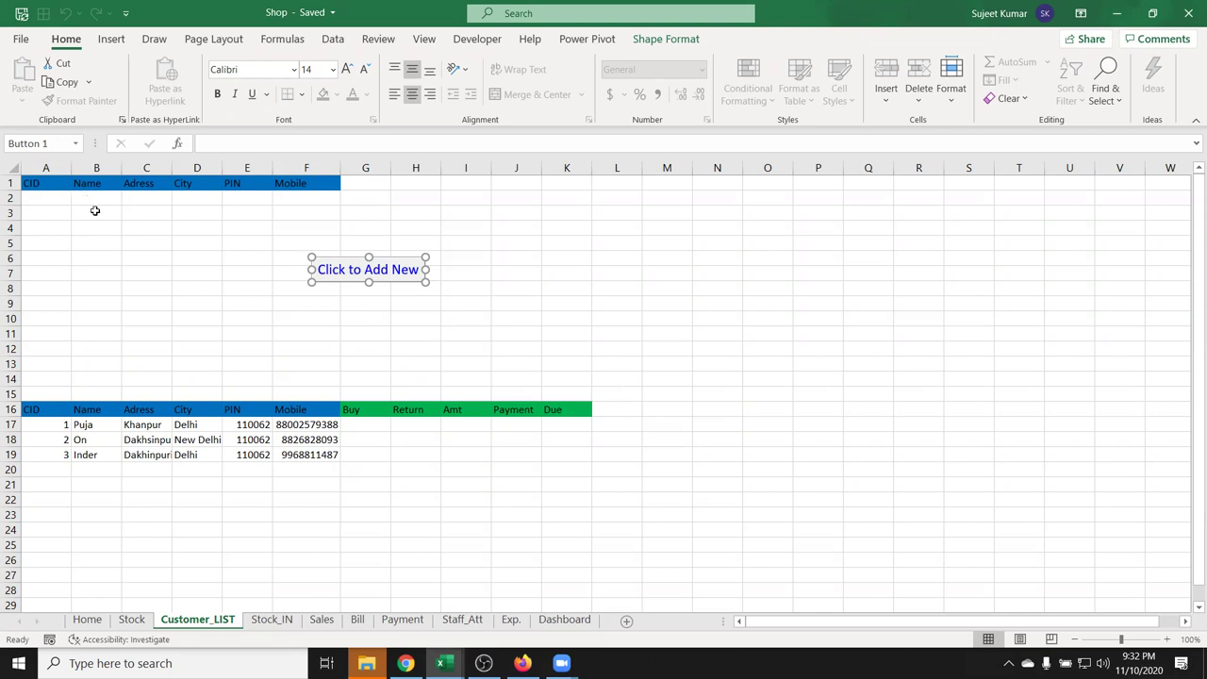
pyautogui.click(126, 232)
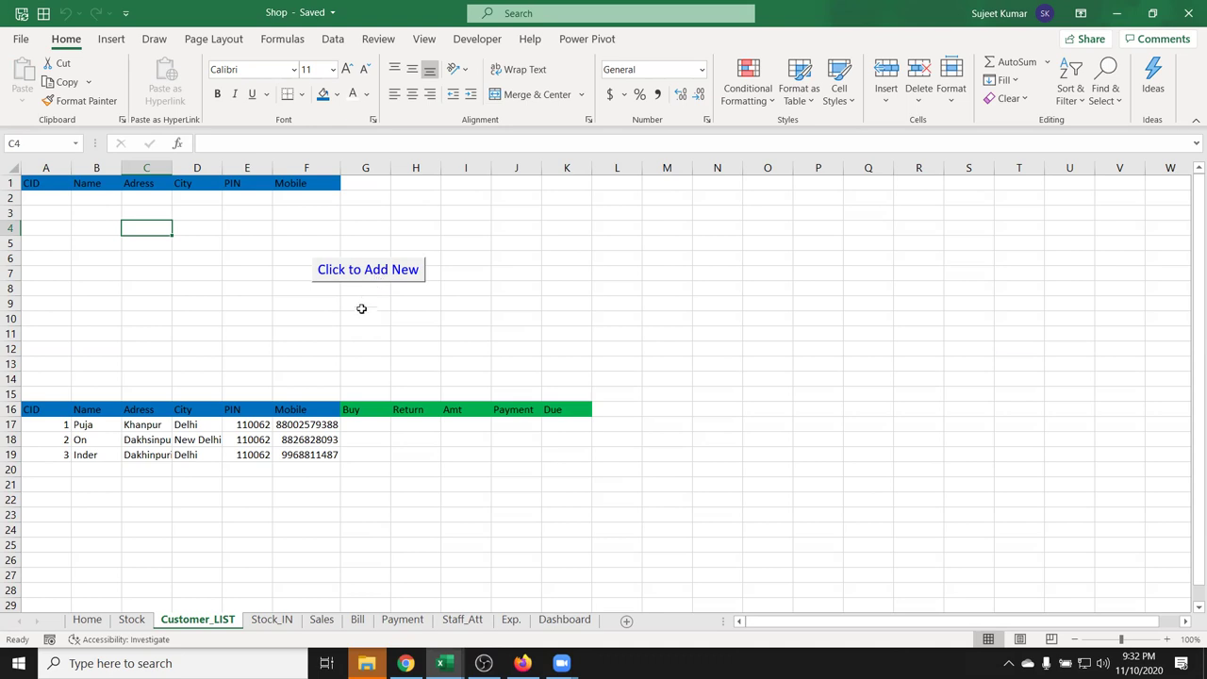
# Run the Click to Add New macro so row 2 turns blue and the button reads 'Please Add'
pyautogui.click(359, 317)
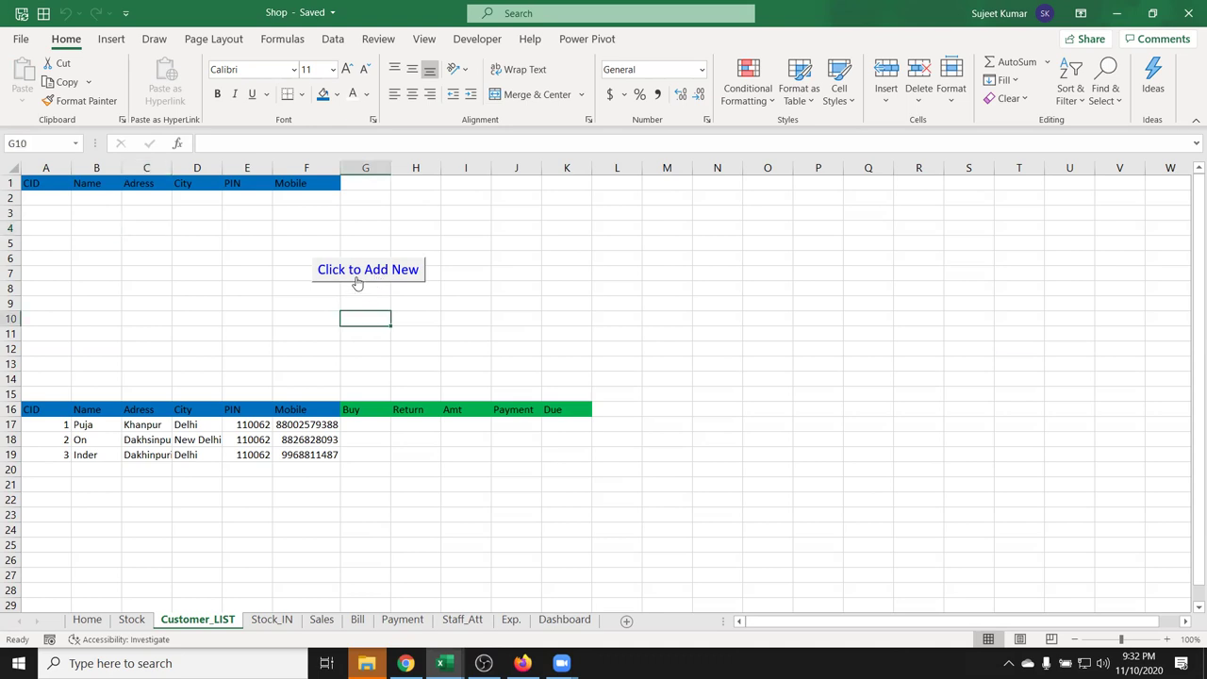
pyautogui.click(358, 283)
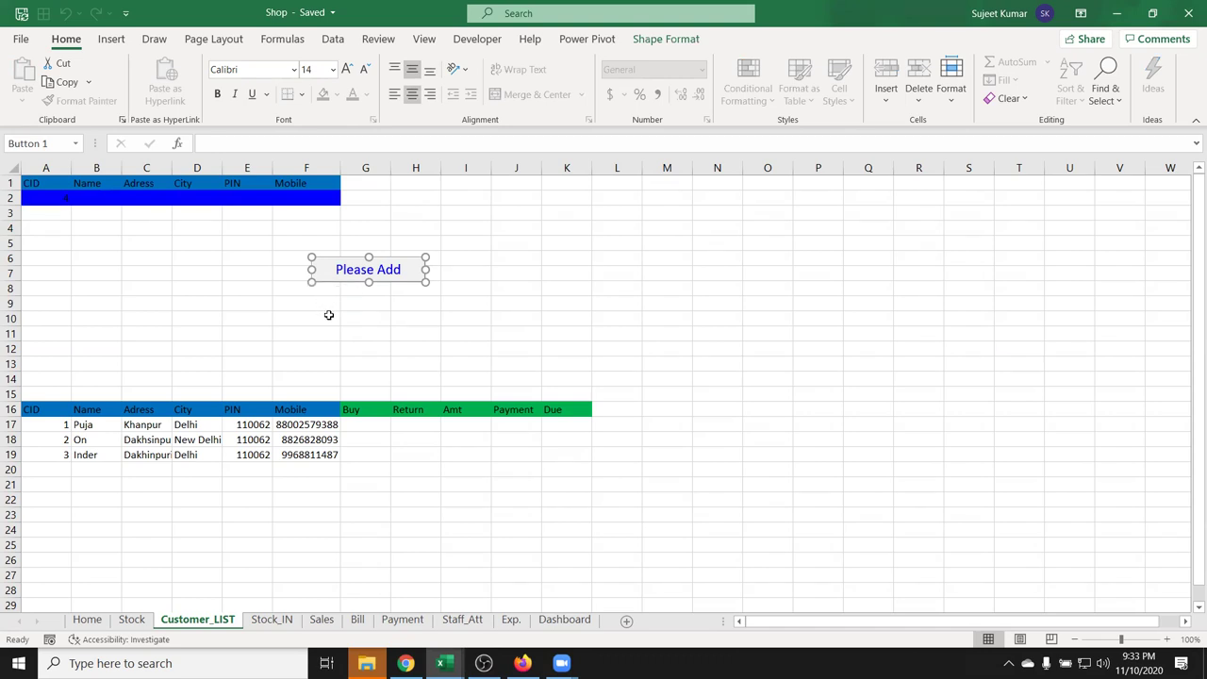
pyautogui.click(328, 315)
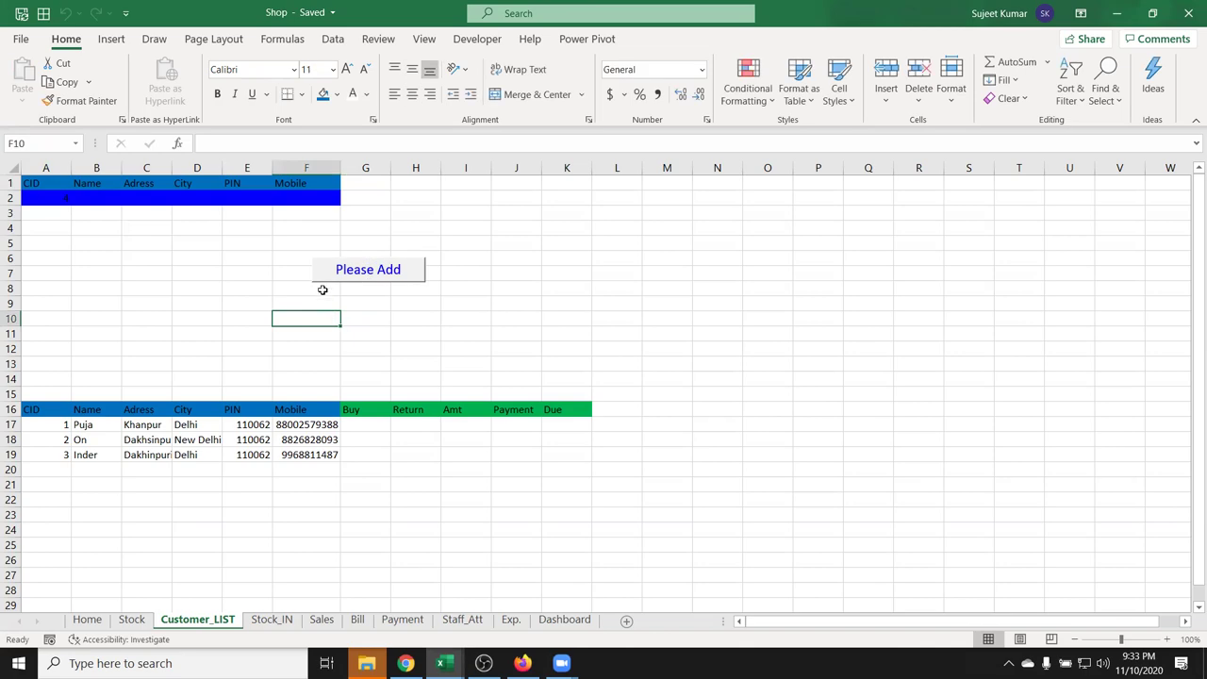
# Insert a blank line above Else in add_N_Cst, checking cell B2 on the sheet
pyautogui.hotkey('alt', 'F11')
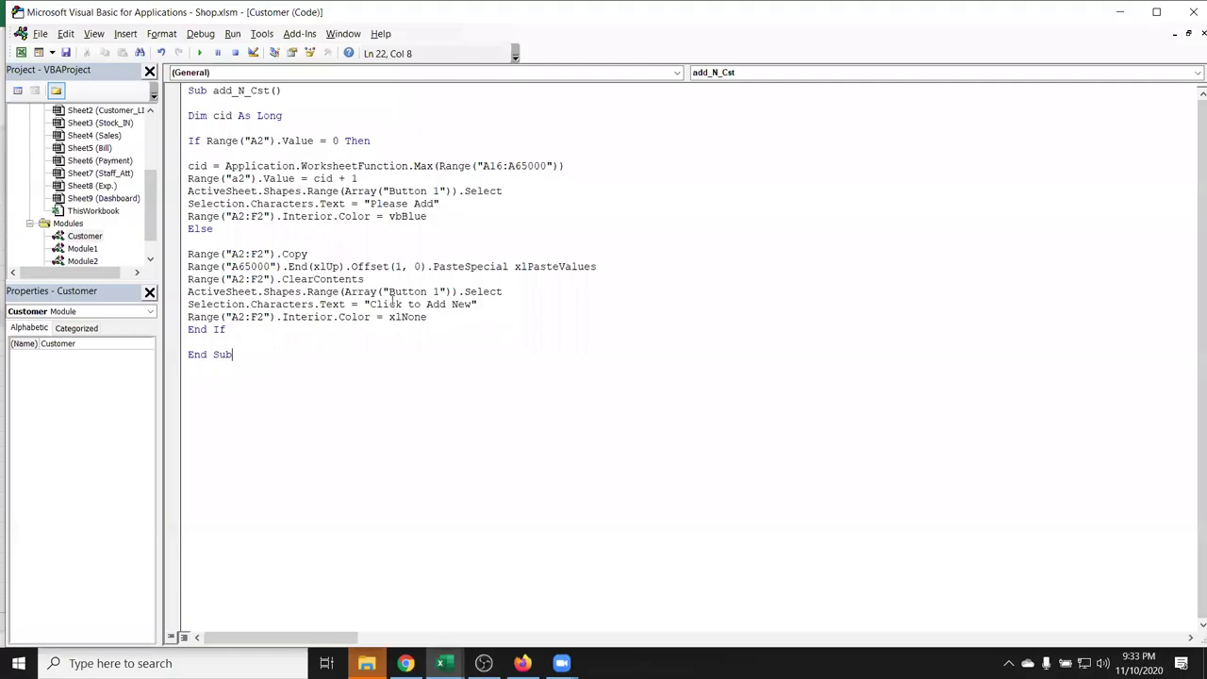
pyautogui.click(191, 229)
pyautogui.press('Return')
pyautogui.press('Up')
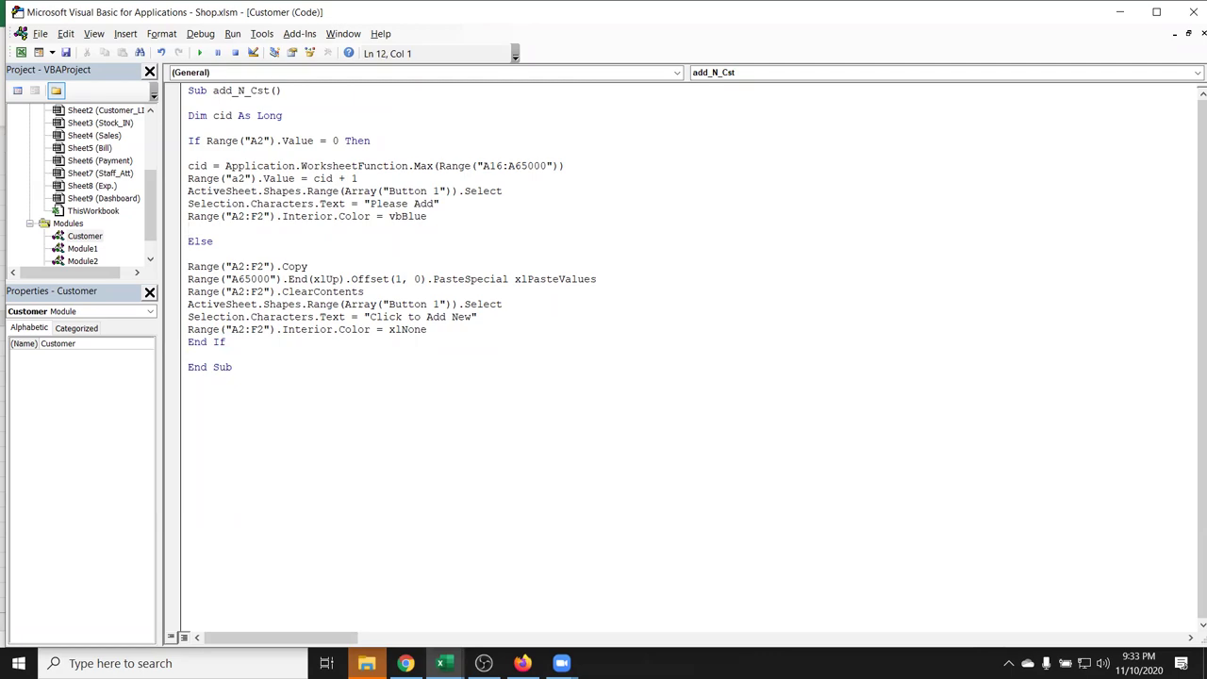
pyautogui.hotkey('alt', 'F11')
pyautogui.click(98, 197)
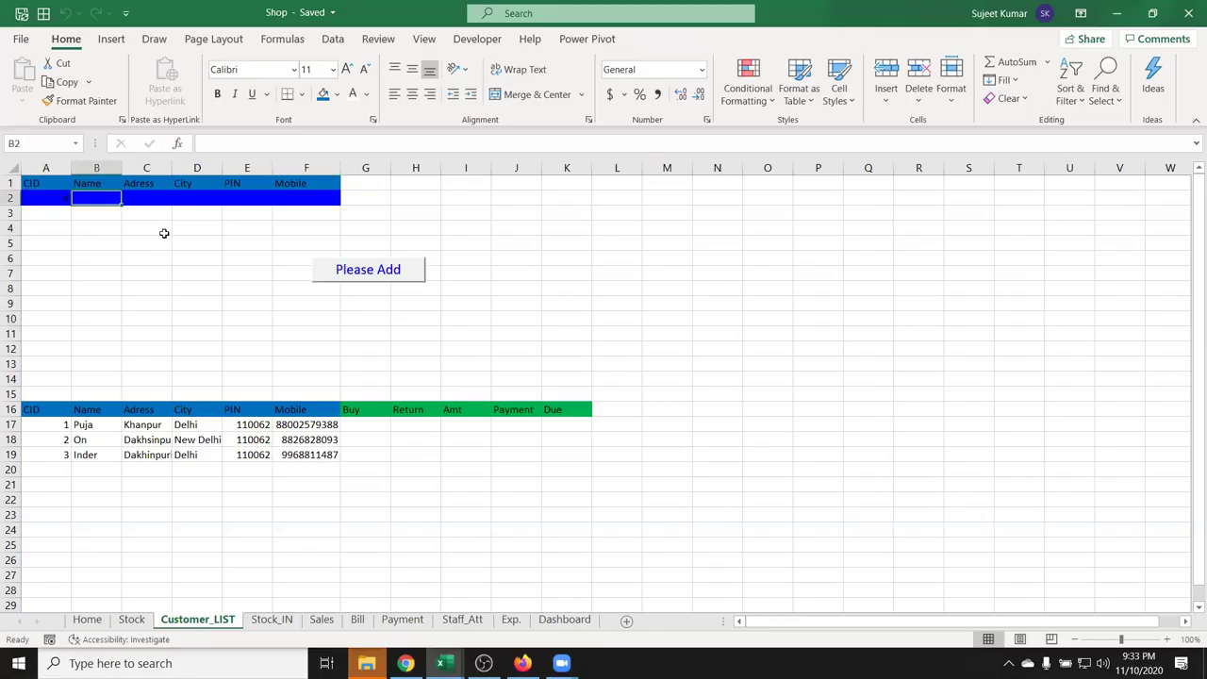
pyautogui.hotkey('alt', 'F11')
# Type Range("B2").Select on the new line, review the procedure, and return to Excel
pyautogui.write('range')
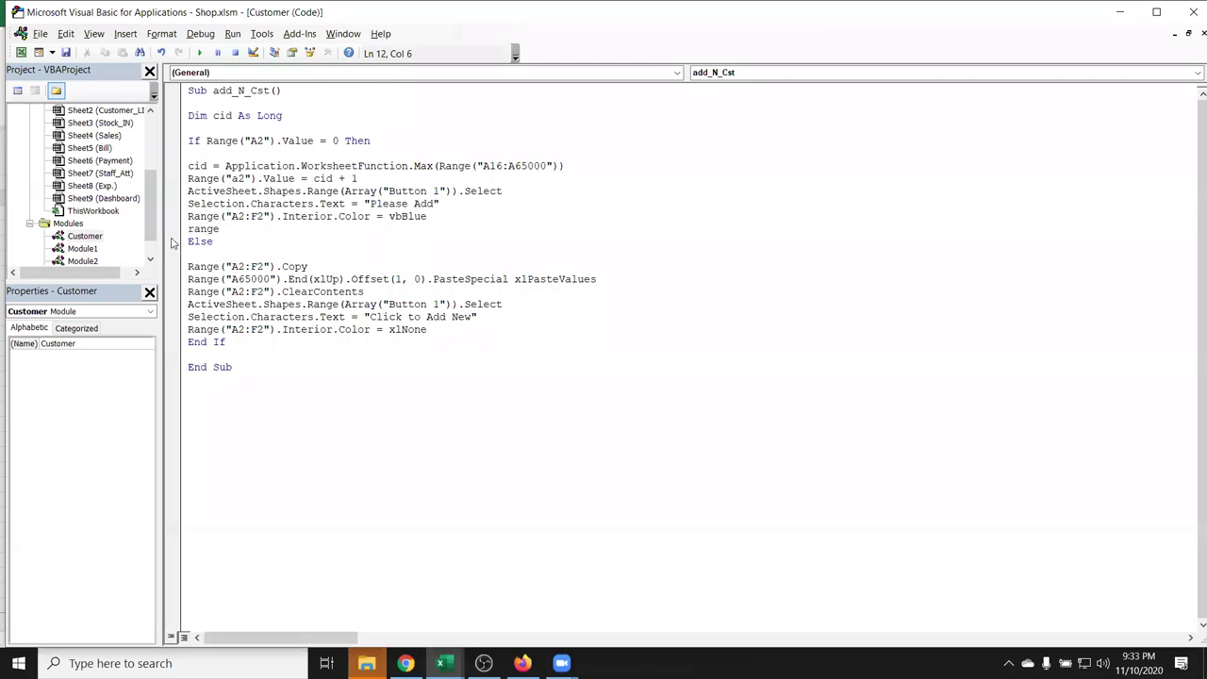
pyautogui.write('("B2").Select')
pyautogui.press('Down')
pyautogui.moveTo(248, 380); pyautogui.dragTo(188, 243)
pyautogui.hotkey('ctrl', 'a')
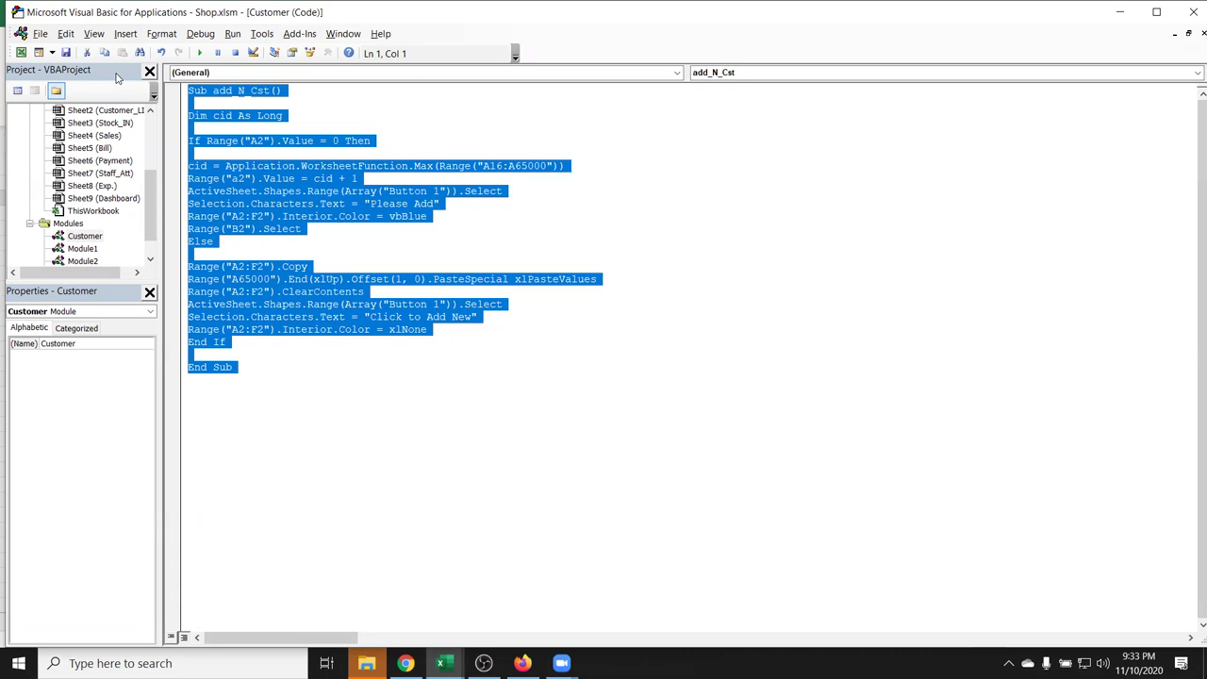
pyautogui.click(400, 252)
pyautogui.click(335, 364)
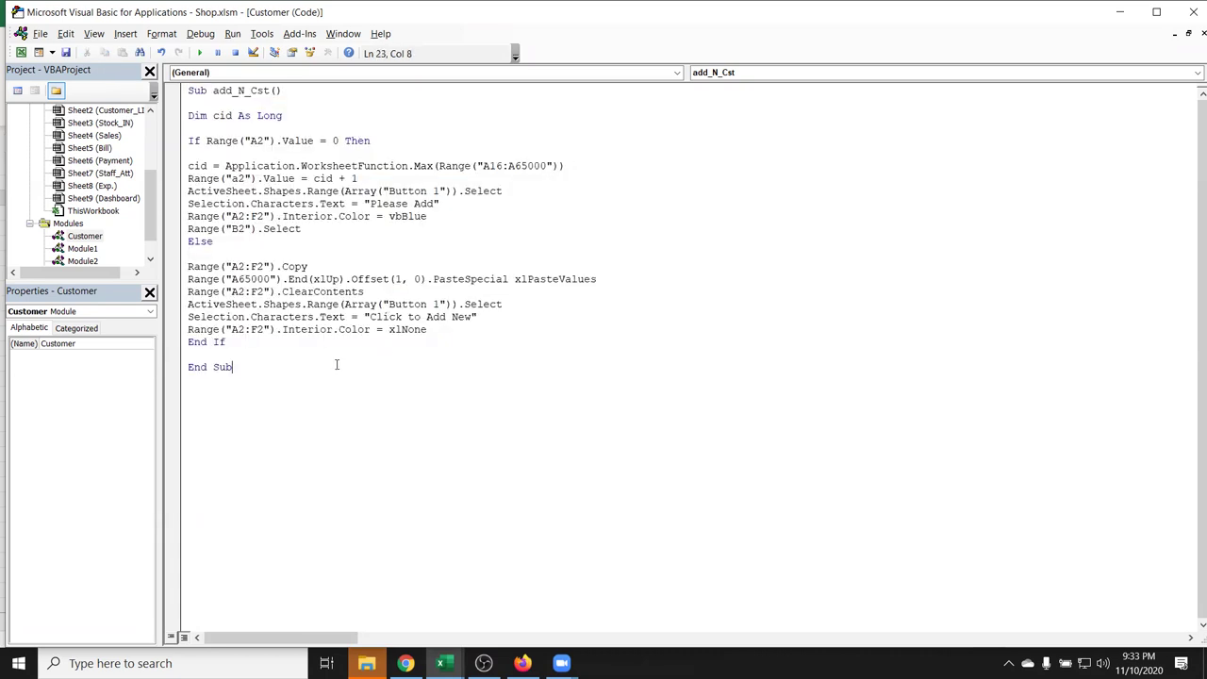
pyautogui.hotkey('alt', 'F11')
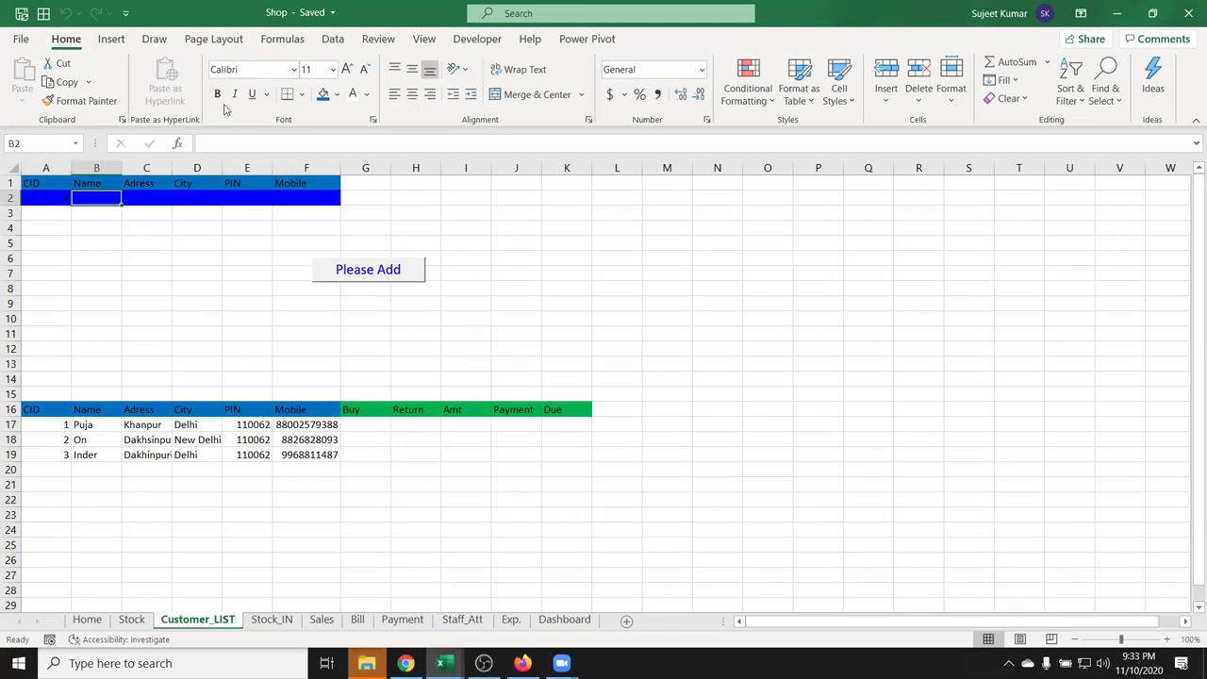
# Look through the Developer tab's Insert controls list without adding anything
pyautogui.click(243, 262)
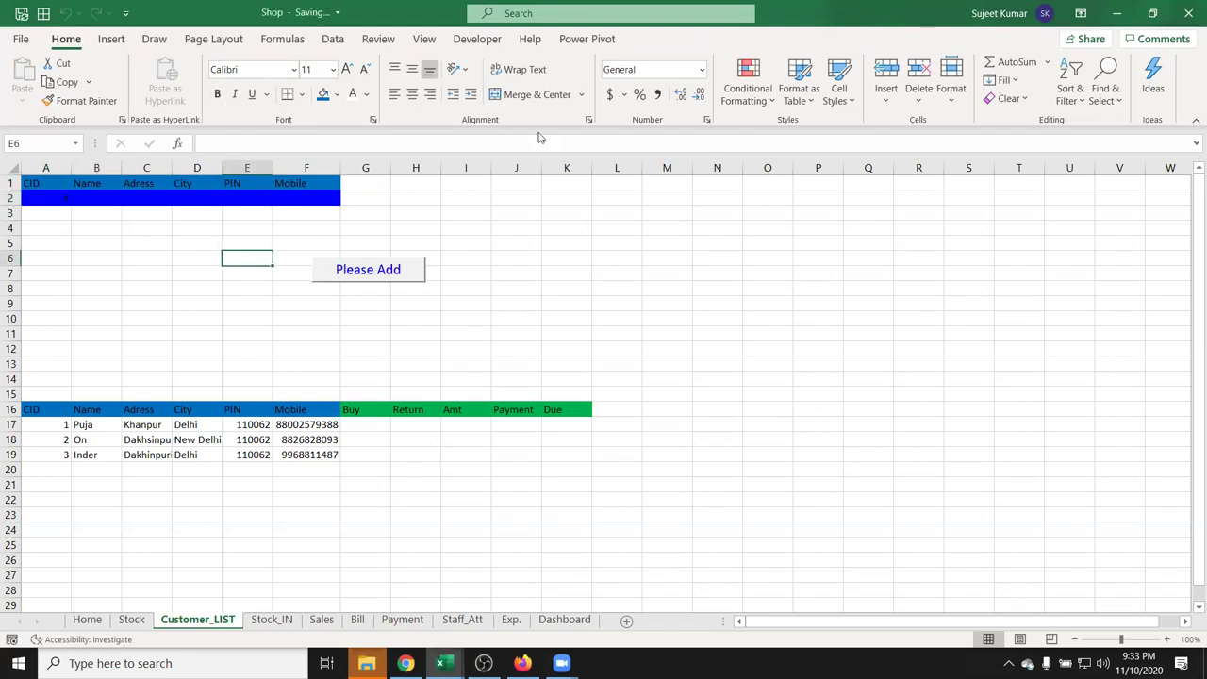
pyautogui.click(477, 39)
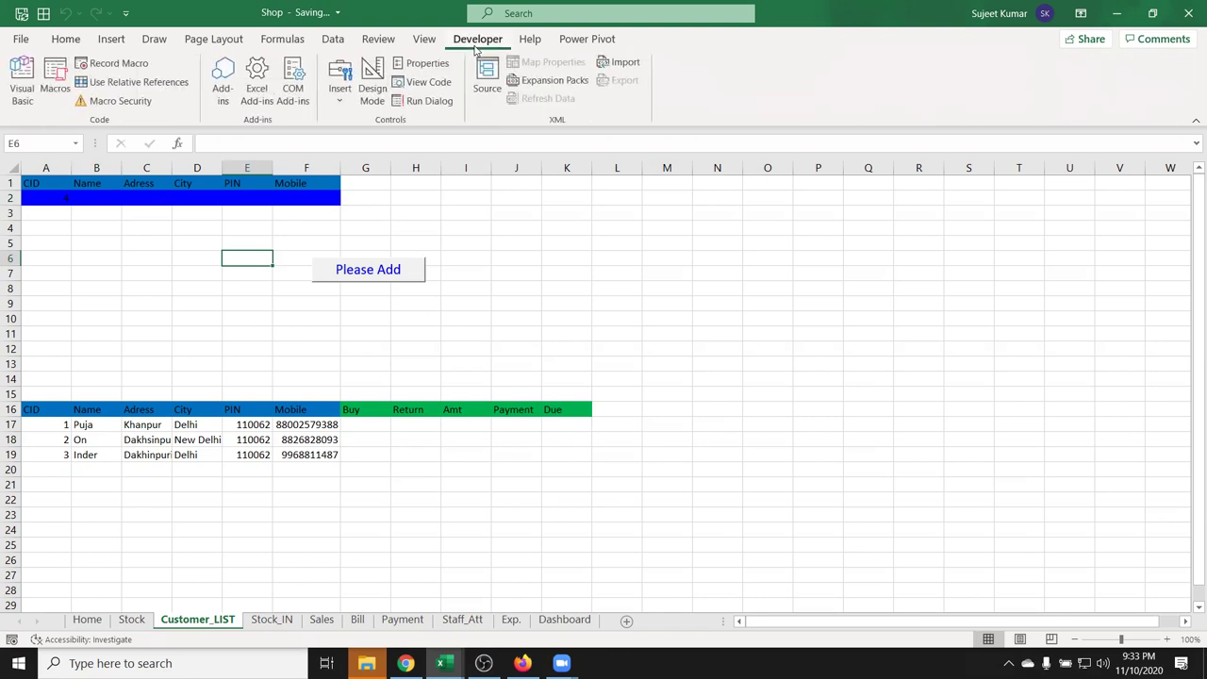
pyautogui.click(340, 85)
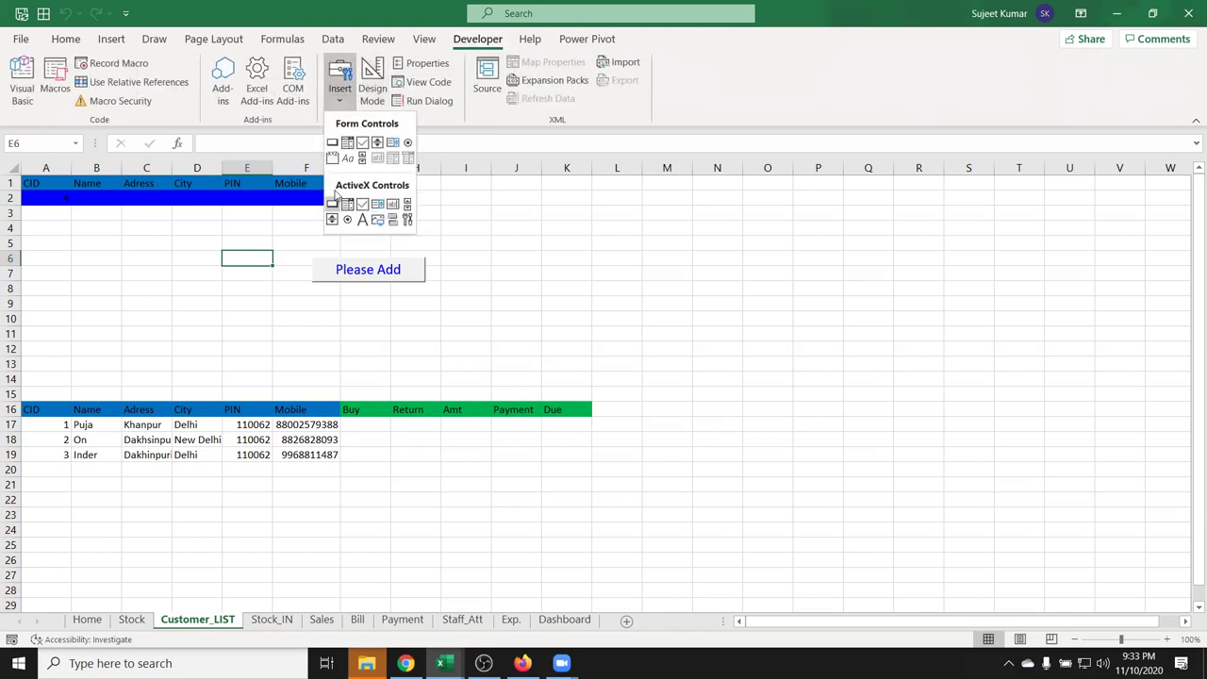
pyautogui.click(236, 274)
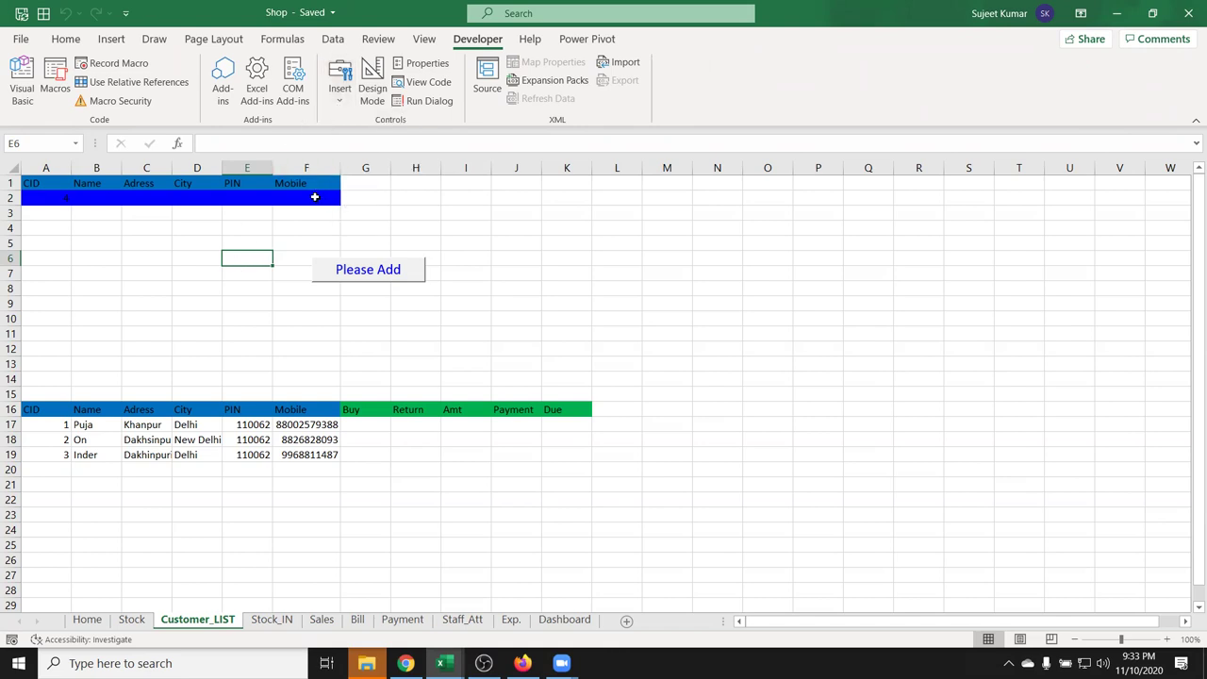
# Add another blank line above Else in the add_N_Cst code
pyautogui.hotkey('alt', 'F11')
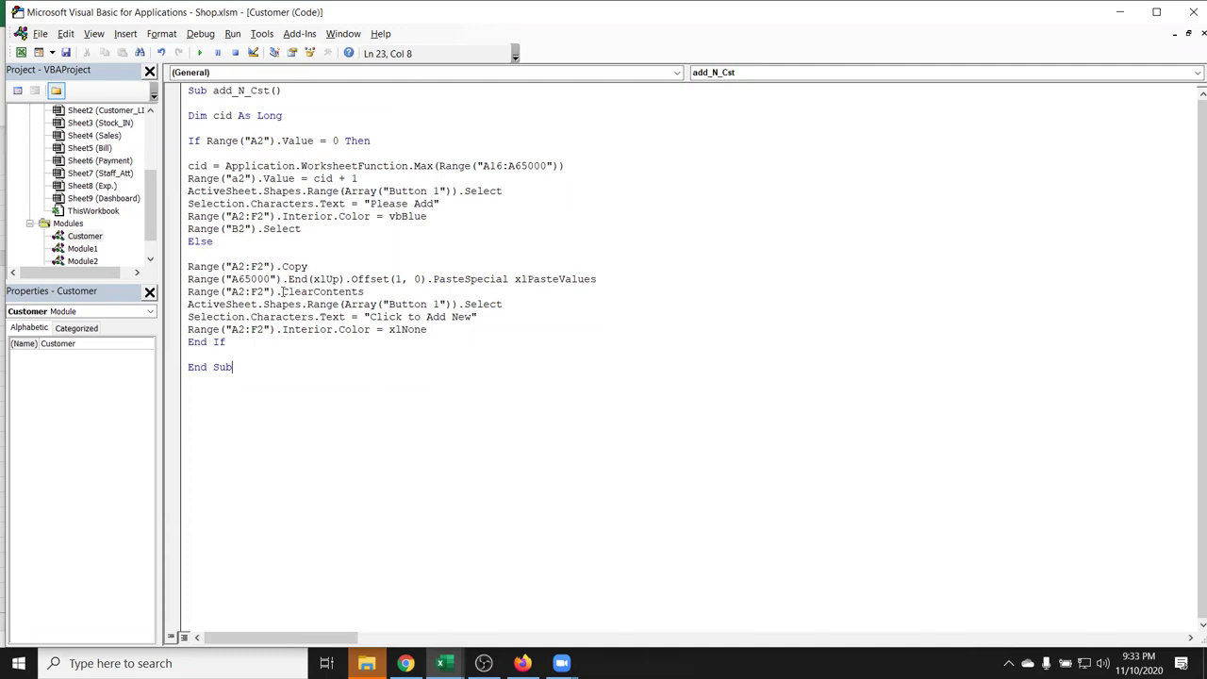
pyautogui.click(191, 240)
pyautogui.press('Return')
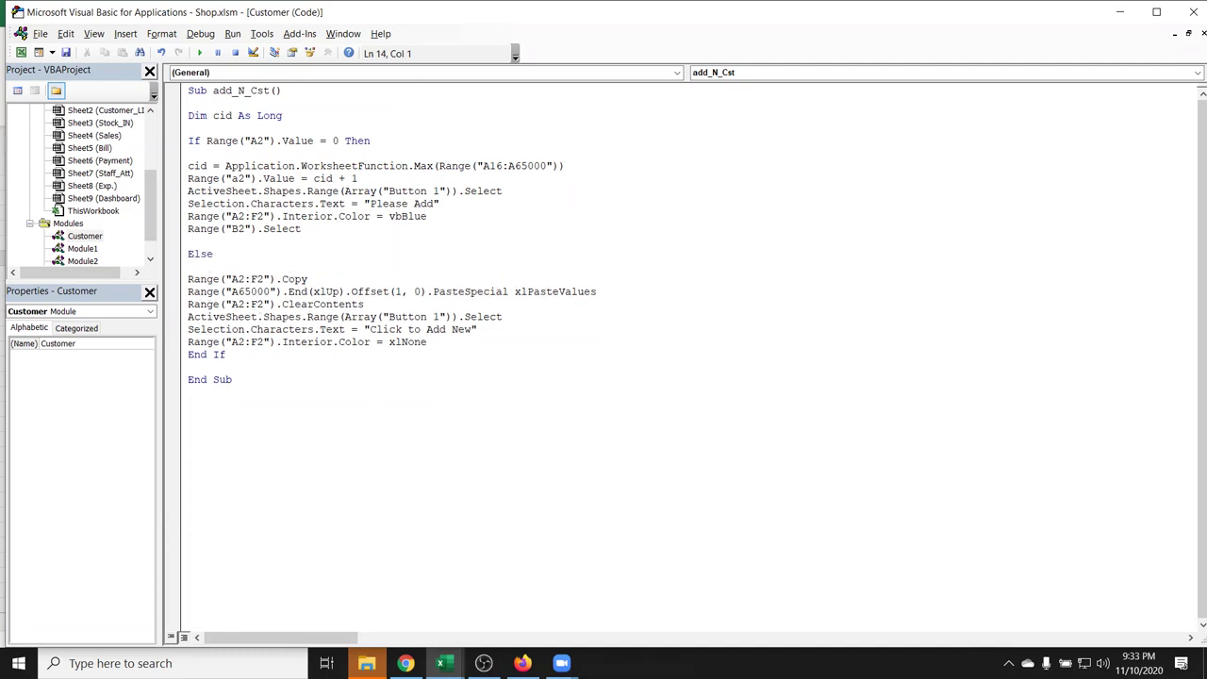
pyautogui.hotkey('alt', 'F11')
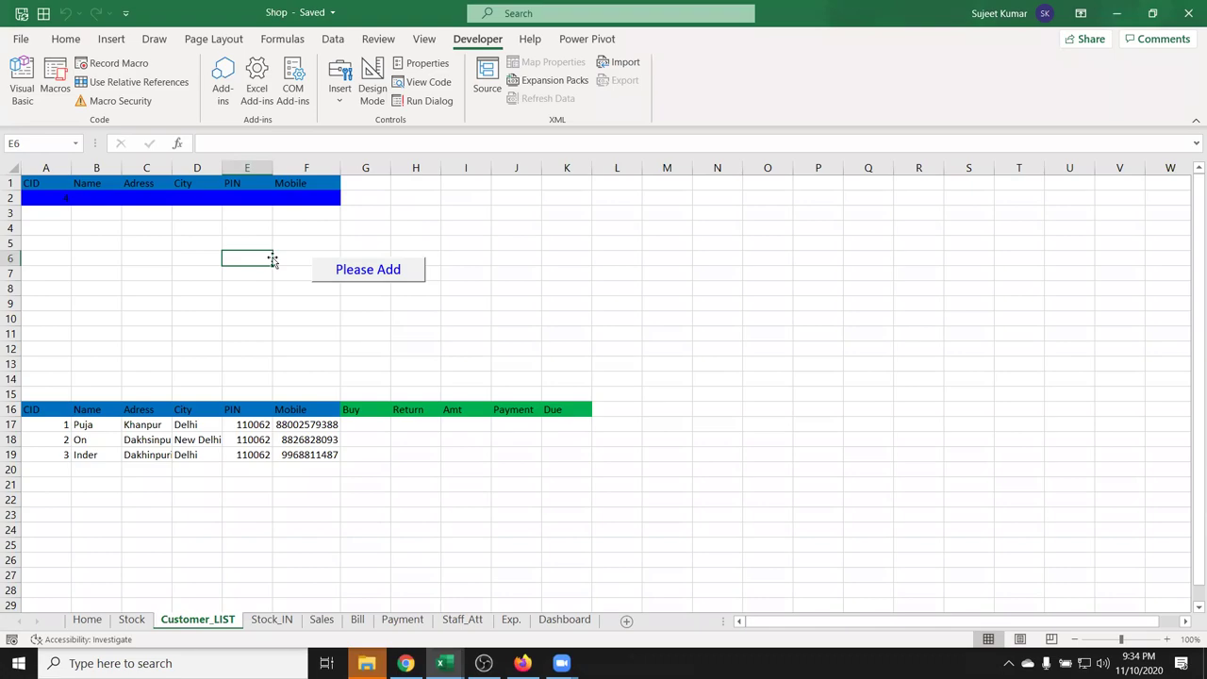
pyautogui.hotkey('alt', 'F11')
pyautogui.hotkey('alt', 'F11')
# View the empty Stock_IN sheet, then return to Customer_LIST
pyautogui.click(190, 617)
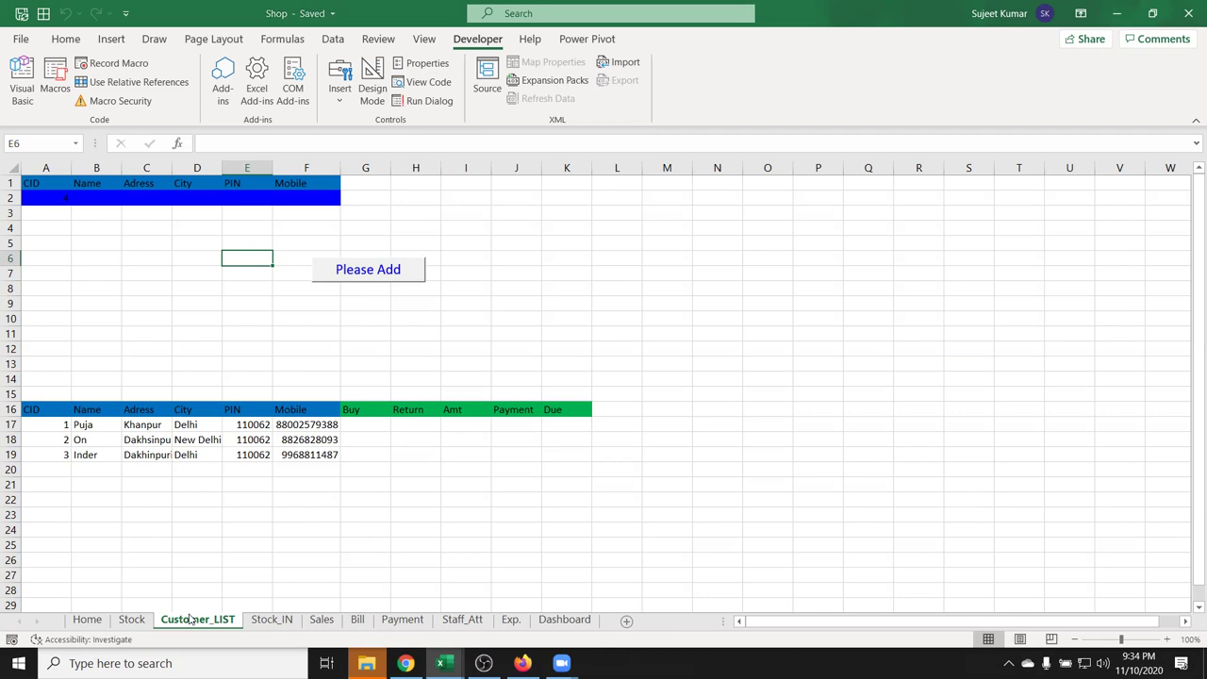
pyautogui.click(273, 620)
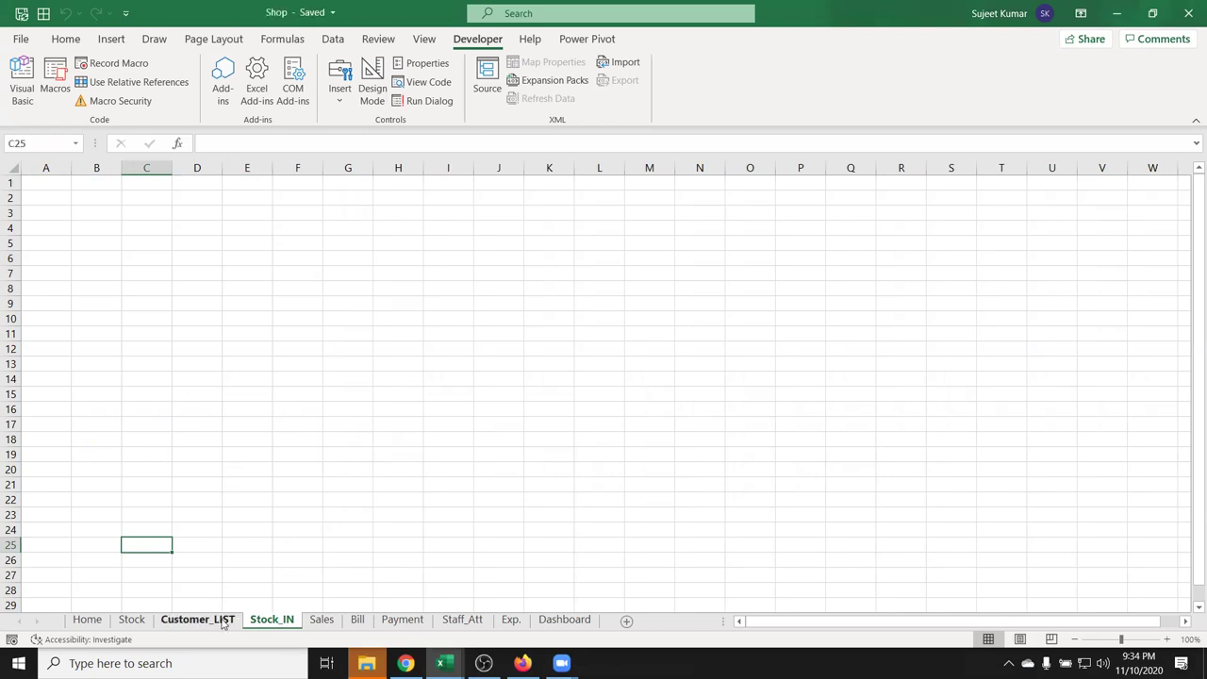
pyautogui.click(224, 621)
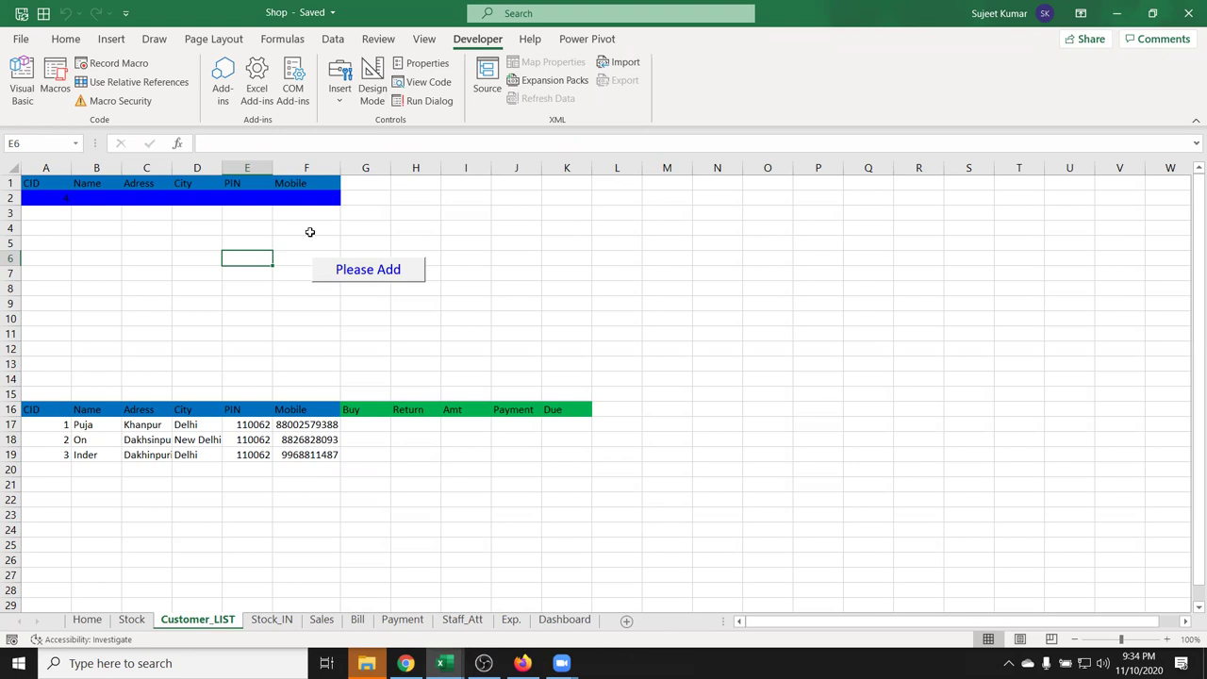
# Review the Dim cid and If A2 lines of add_N_Cst against cells A2 and B2:F2
pyautogui.hotkey('alt', 'F11')
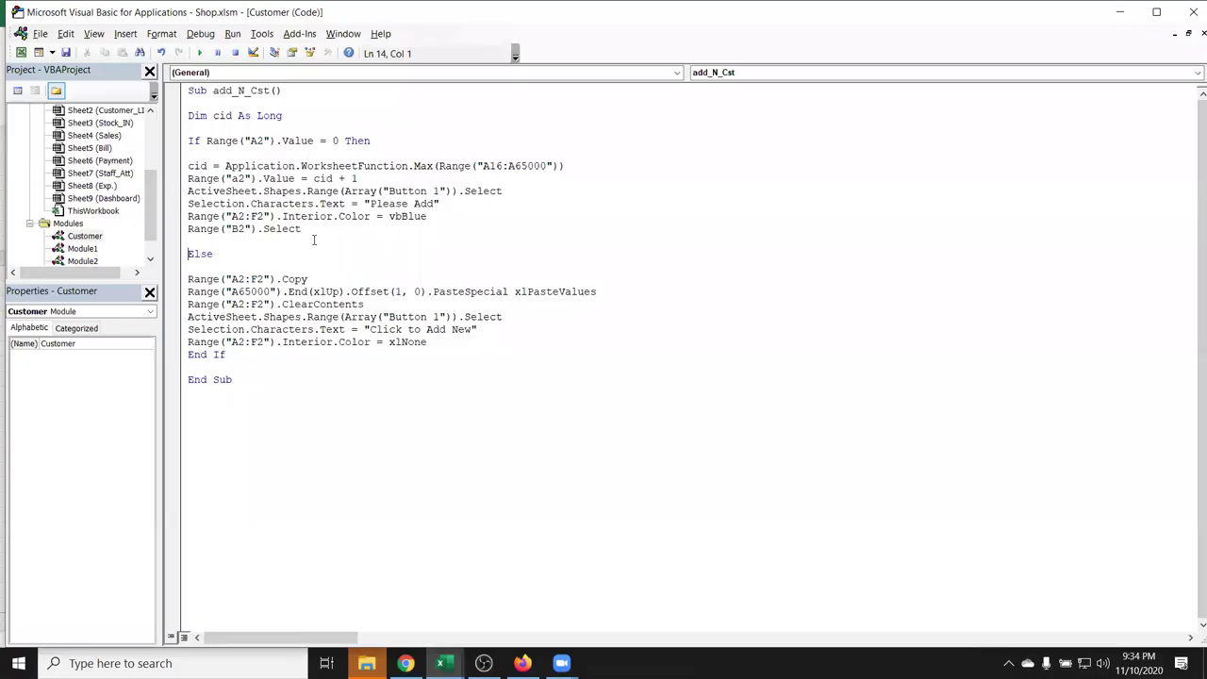
pyautogui.hotkey('alt', 'F11')
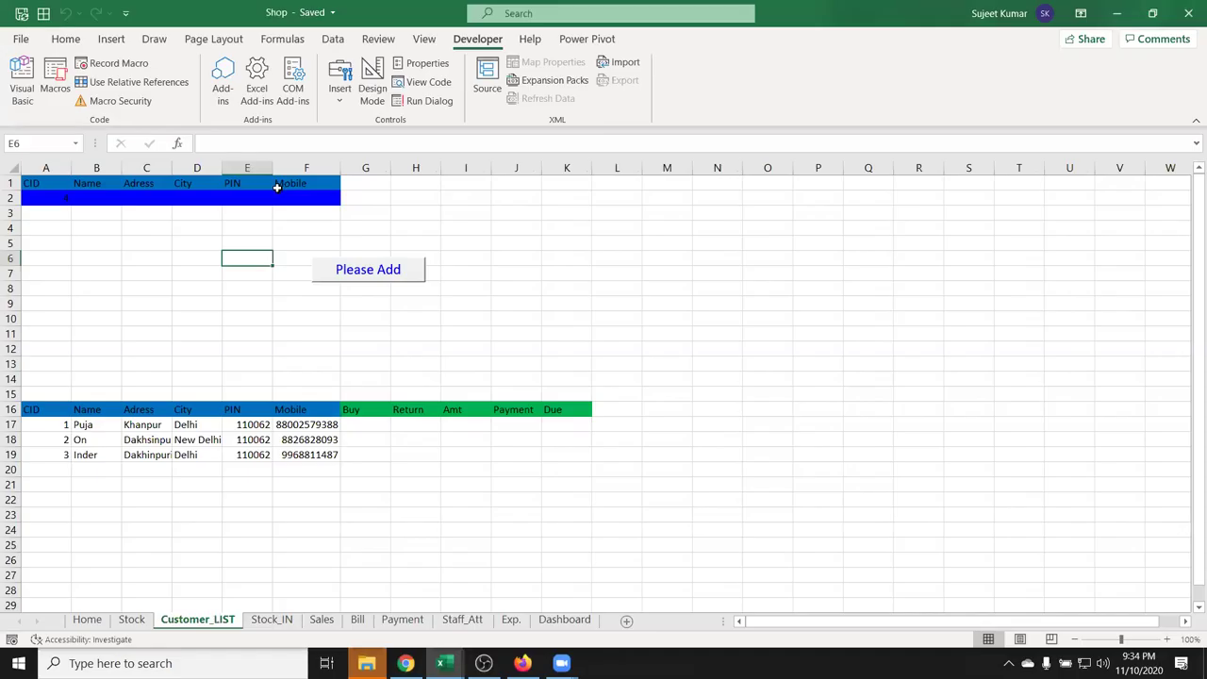
pyautogui.press('alt')
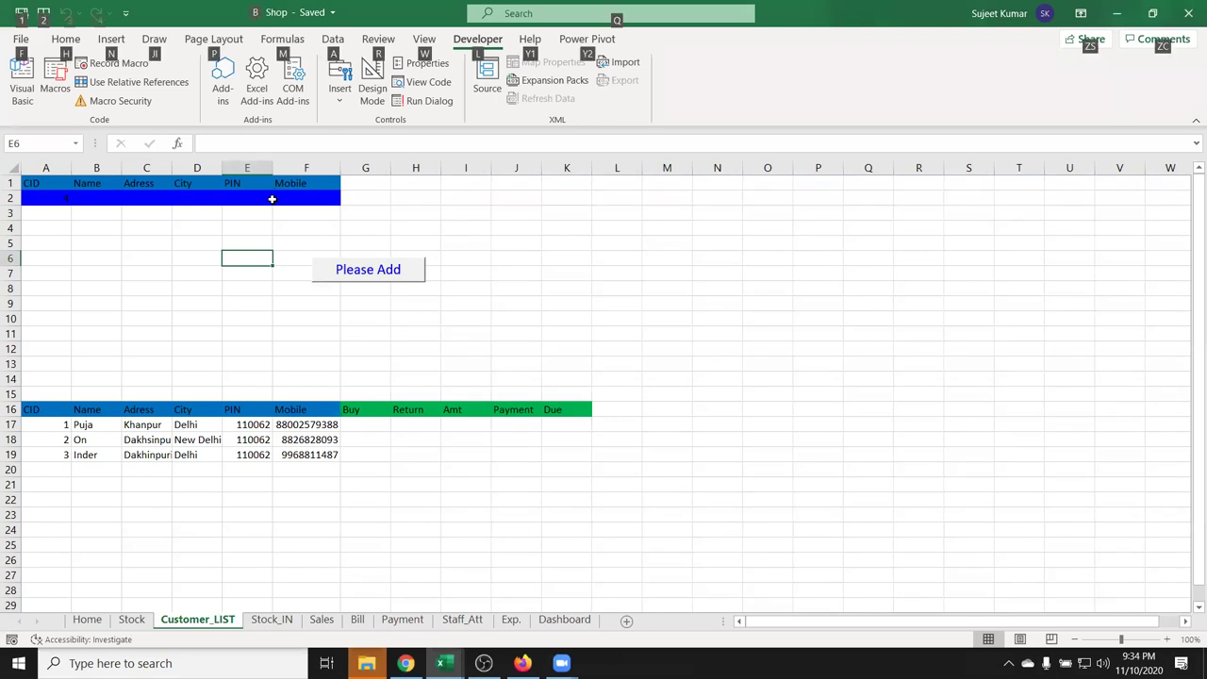
pyautogui.hotkey('alt', 'F11')
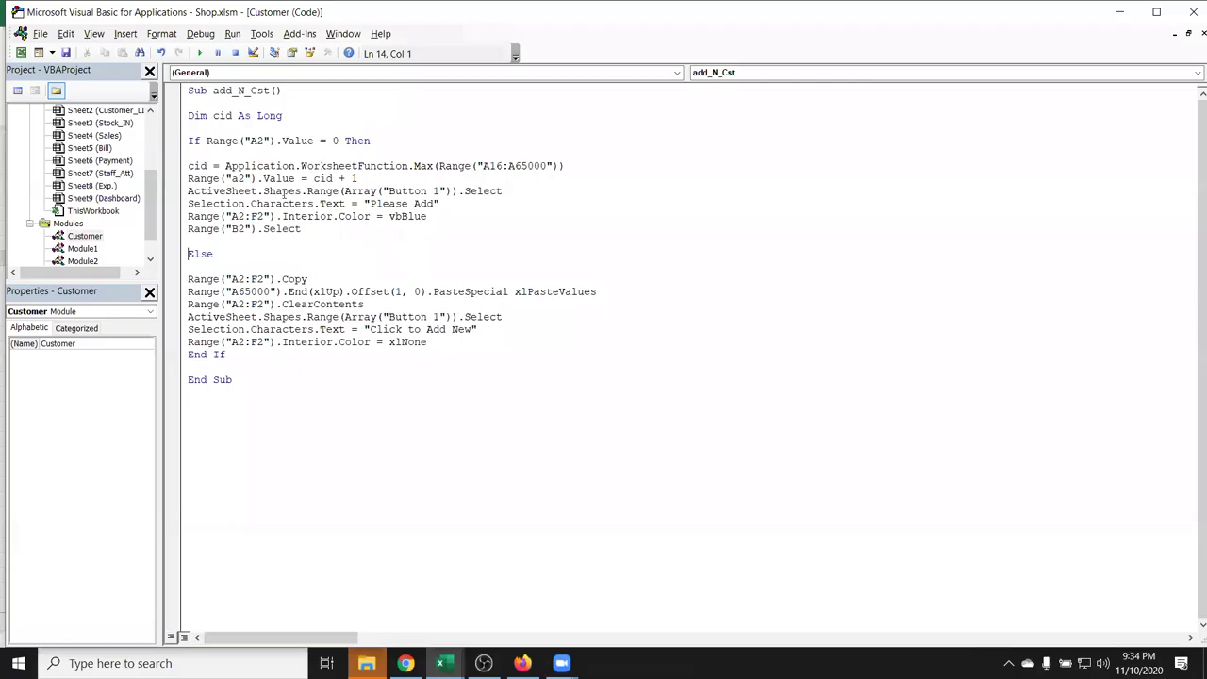
pyautogui.moveTo(294, 120); pyautogui.dragTo(180, 120)
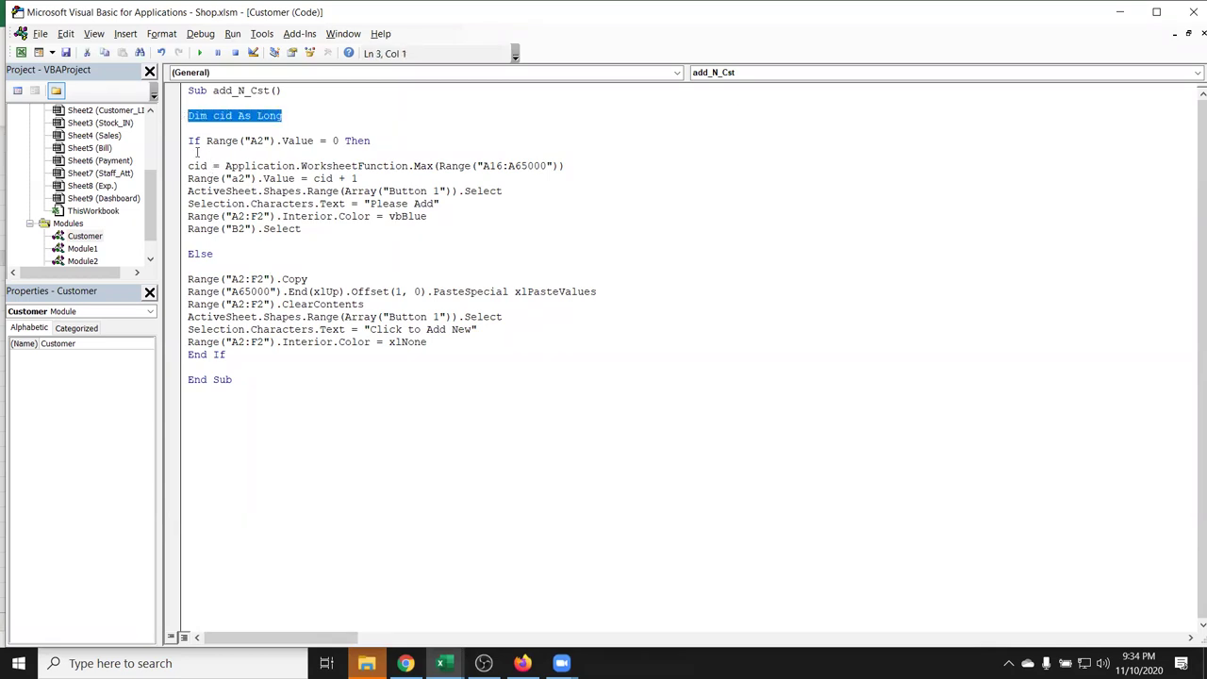
pyautogui.click(190, 141)
pyautogui.moveTo(188, 141); pyautogui.dragTo(377, 140)
pyautogui.hotkey('alt', 'F11')
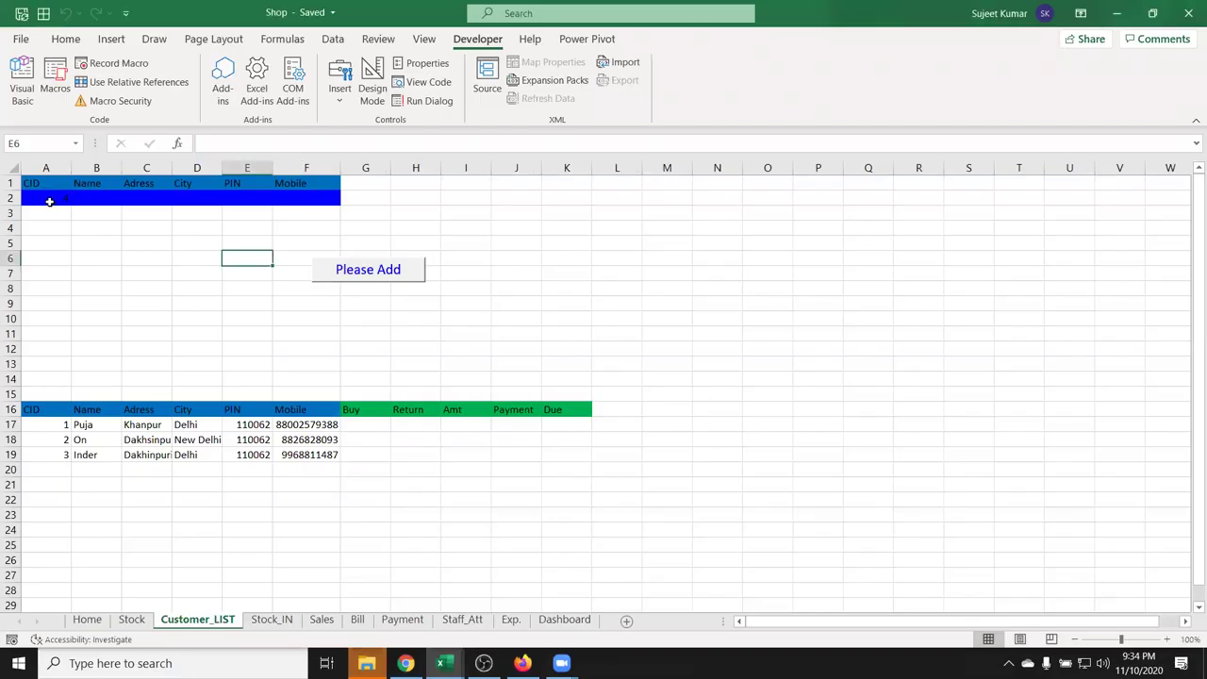
pyautogui.click(48, 198)
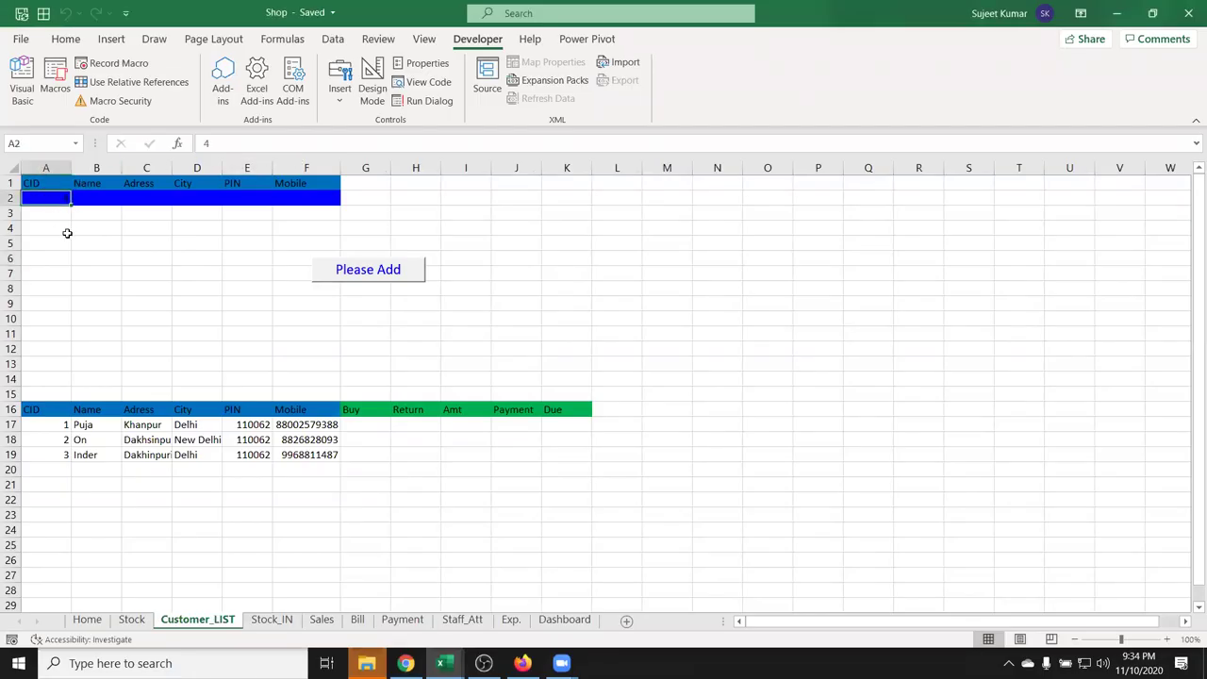
pyautogui.click(99, 195)
pyautogui.moveTo(101, 192); pyautogui.dragTo(331, 197)
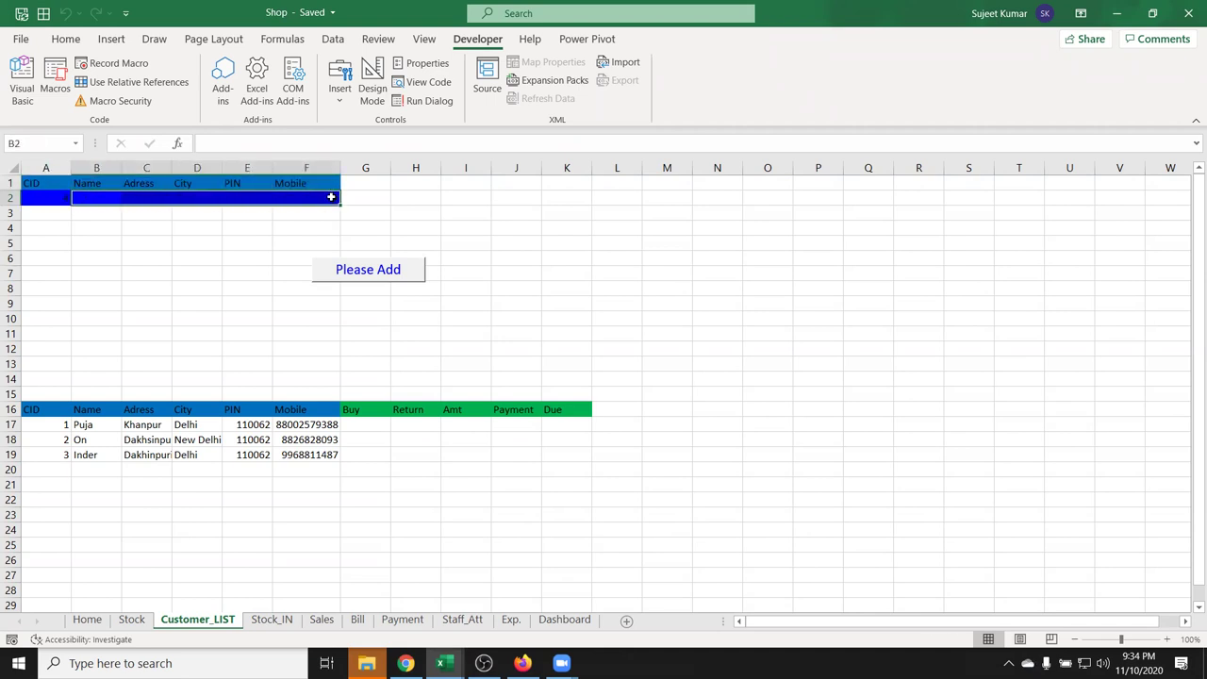
# Pick out the WorksheetFunction.Max expression and compare it with the customer ID cells in column A
pyautogui.hotkey('alt', 'F11')
pyautogui.hotkey('alt', 'F11')
pyautogui.hotkey('alt', 'F11')
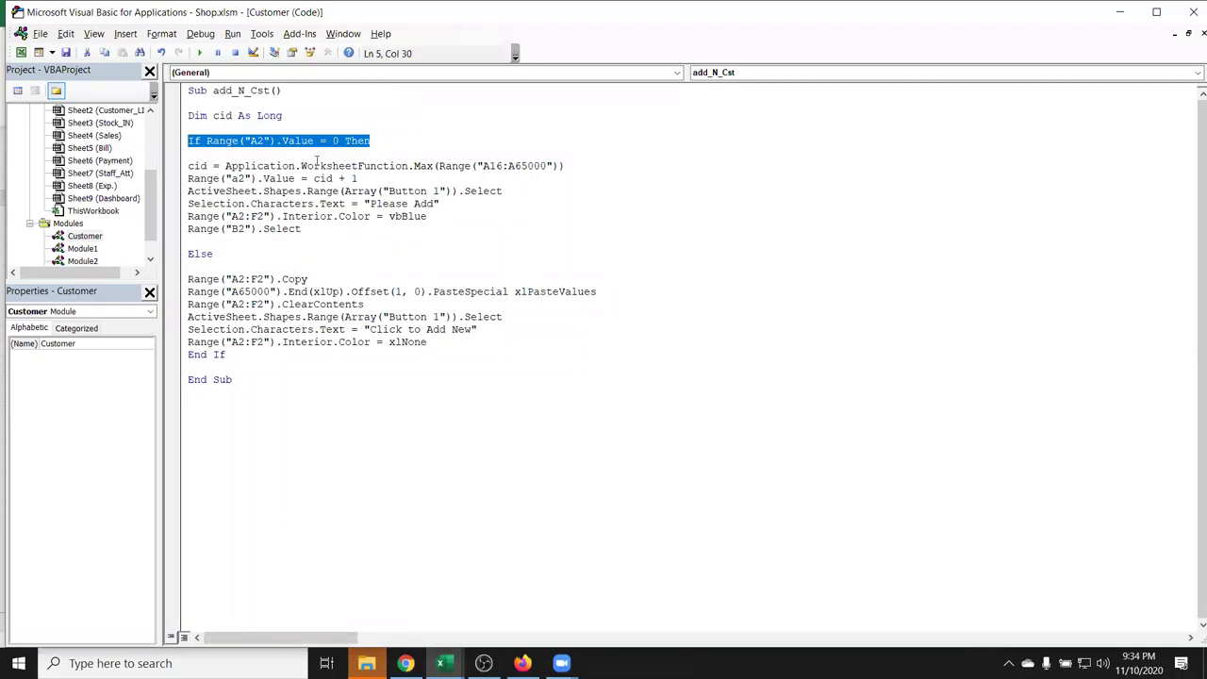
pyautogui.moveTo(225, 167); pyautogui.dragTo(435, 167)
pyautogui.hotkey('shift', 'Home')
pyautogui.keyDown('shift'); pyautogui.click(574, 165); pyautogui.keyUp('shift')
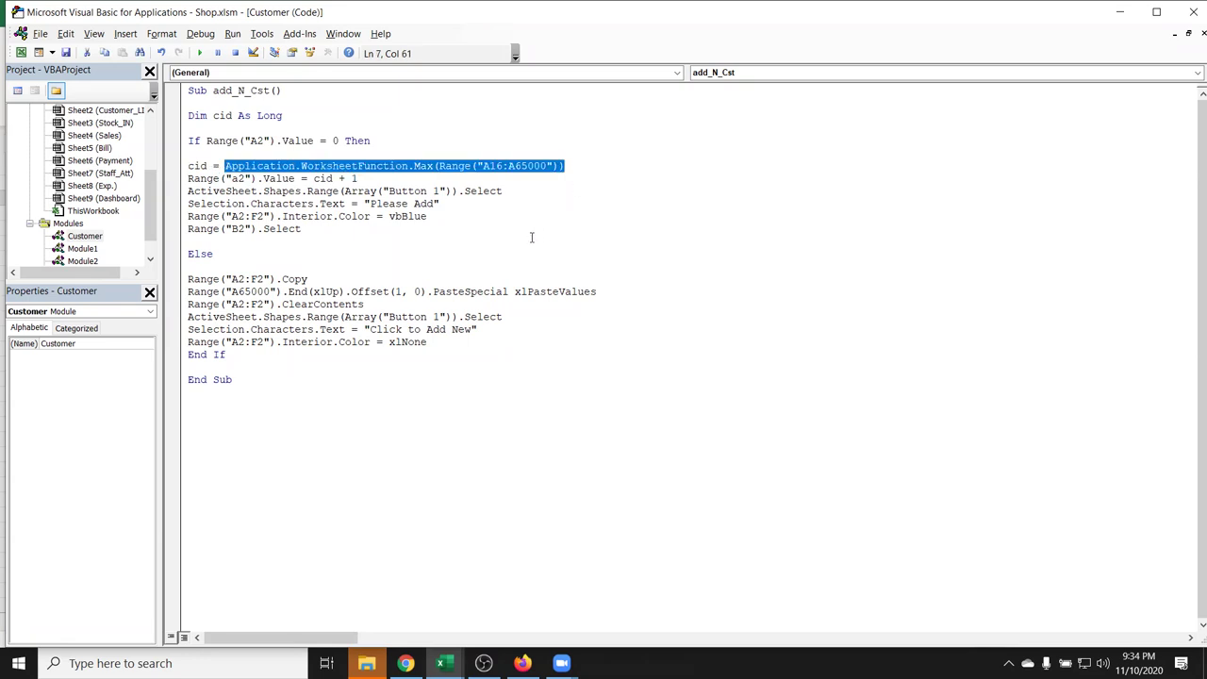
pyautogui.hotkey('alt', 'F11')
pyautogui.moveTo(52, 426); pyautogui.dragTo(41, 522)
pyautogui.hotkey('alt', 'F11')
pyautogui.hotkey('alt', 'F11')
# Enter a test =MAX(A16:A22) in K12, confirm it returns 3, then go back to the code
pyautogui.click(562, 350)
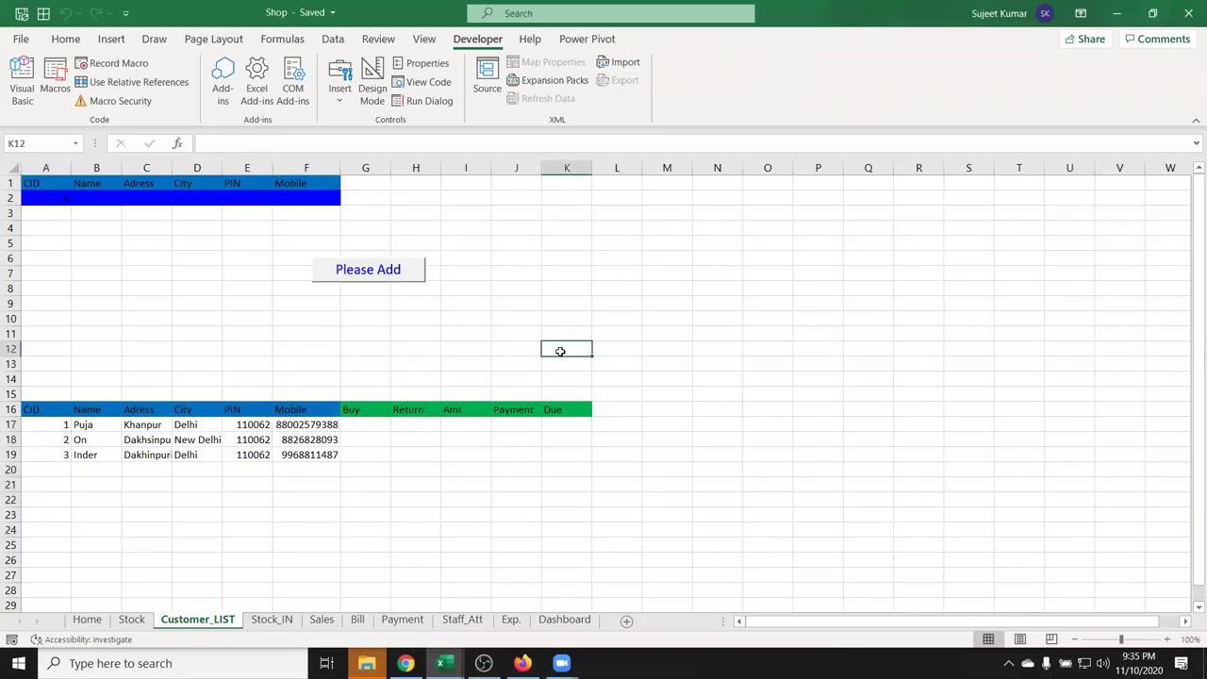
pyautogui.write('=max')
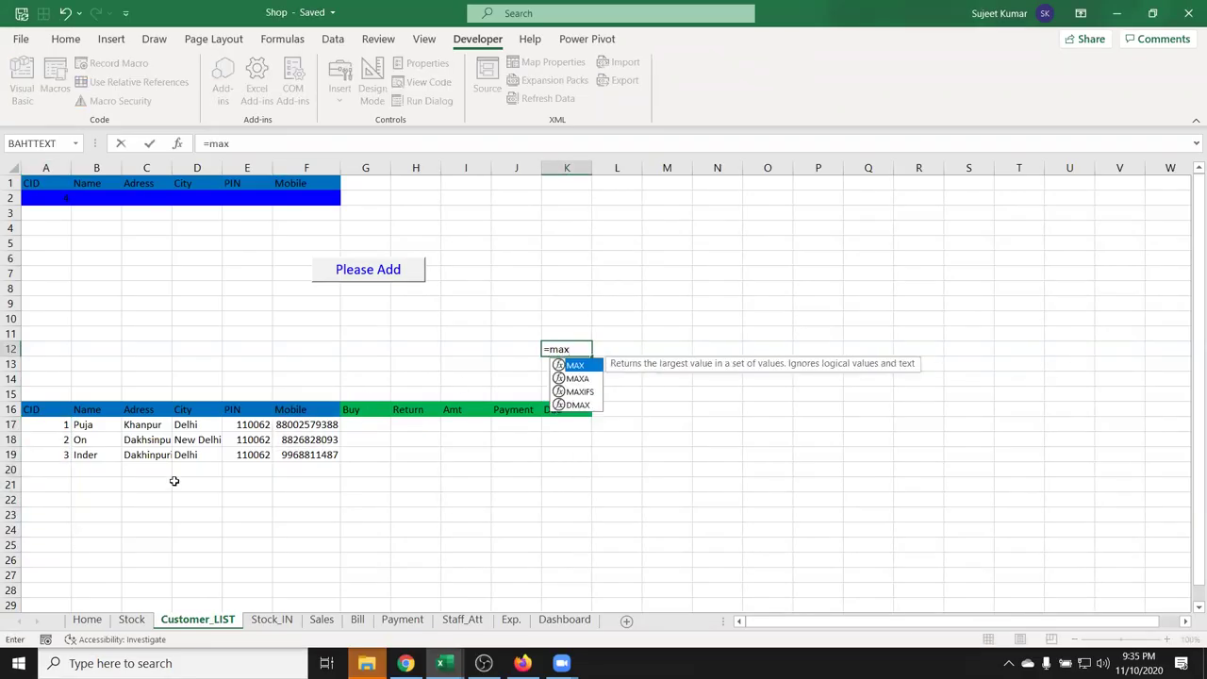
pyautogui.press('Tab')
pyautogui.moveTo(45, 409); pyautogui.dragTo(49, 500)
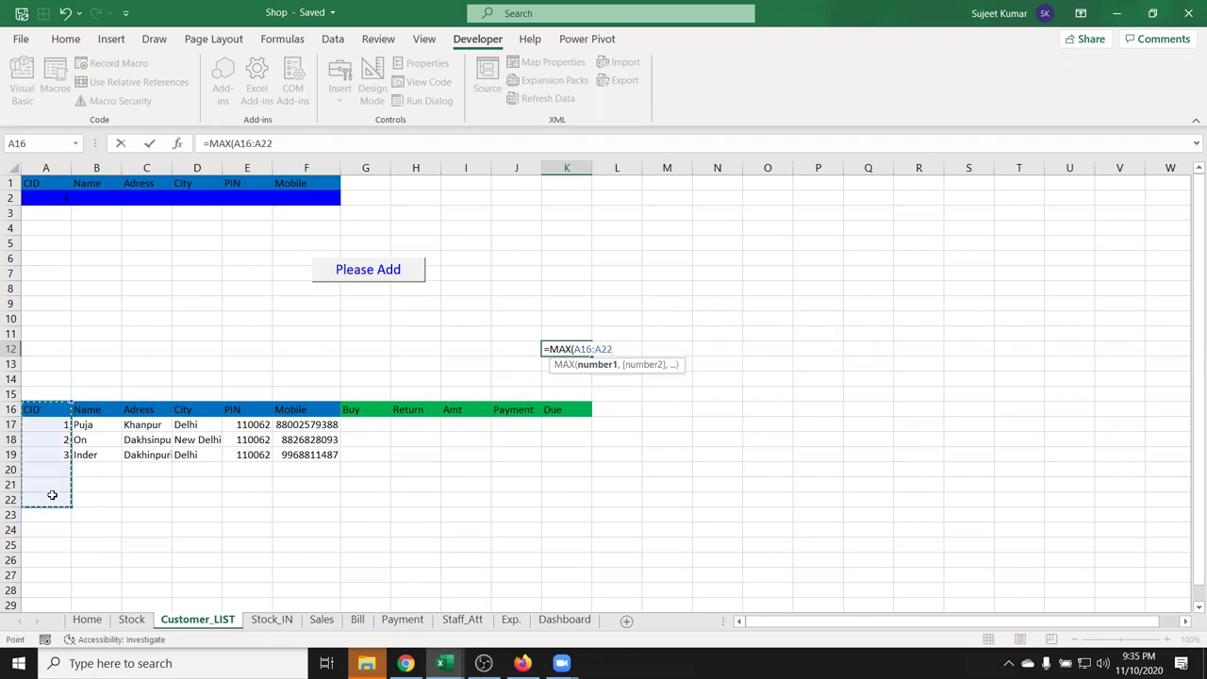
pyautogui.press('Return')
pyautogui.click(571, 346)
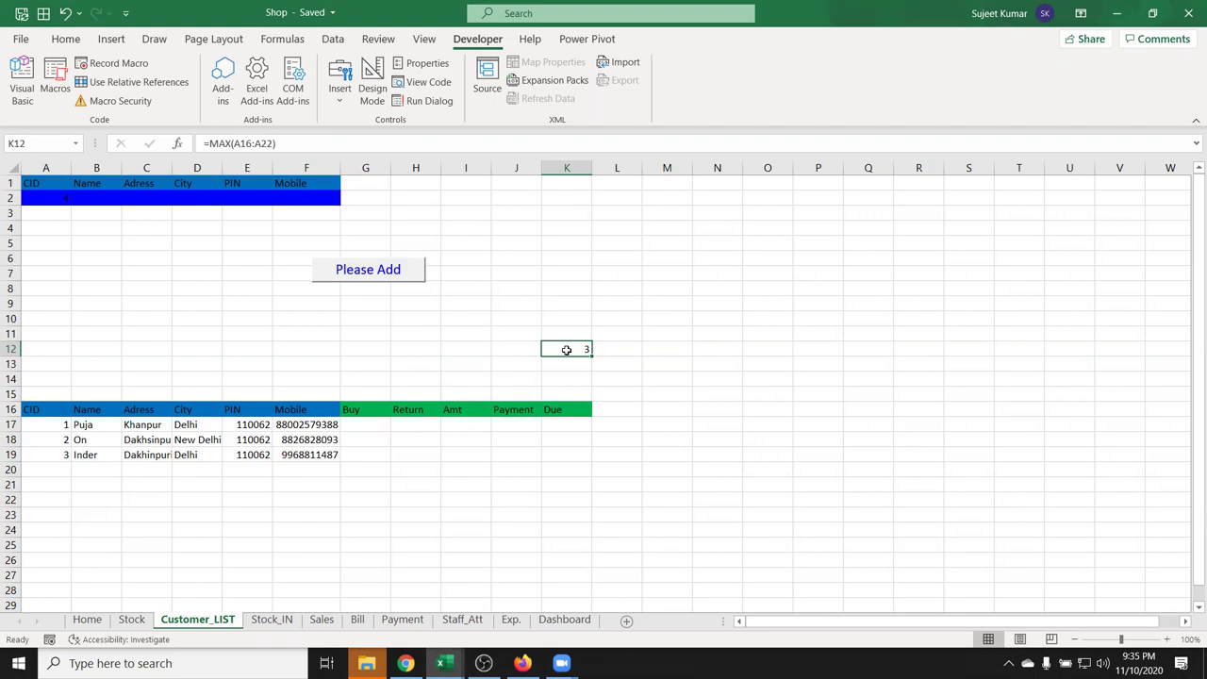
pyautogui.hotkey('alt', 'F11')
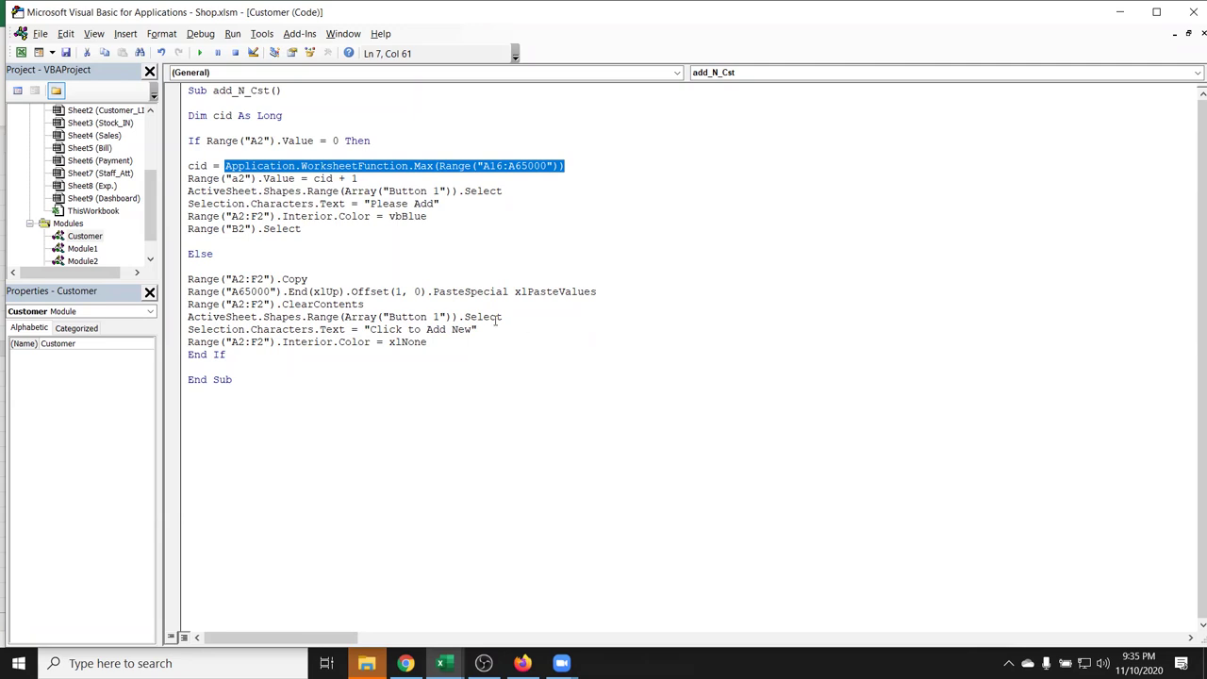
pyautogui.click(258, 175)
pyautogui.doubleClick(257, 174)
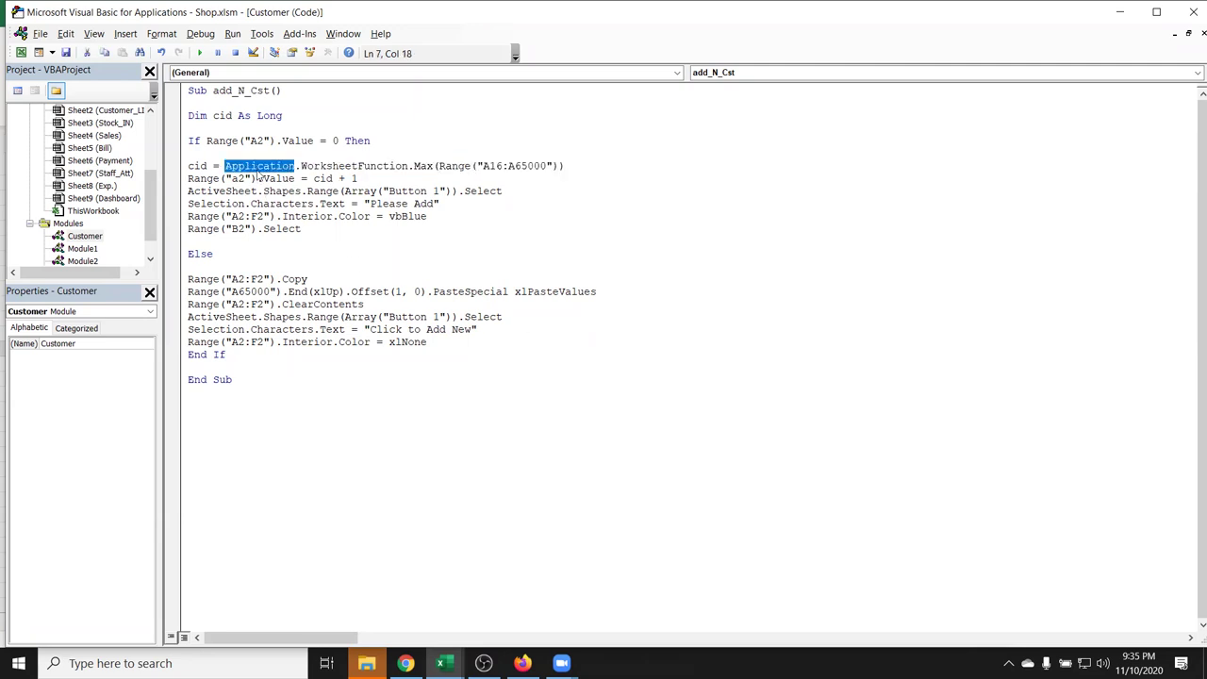
pyautogui.doubleClick(348, 166)
pyautogui.doubleClick(422, 166)
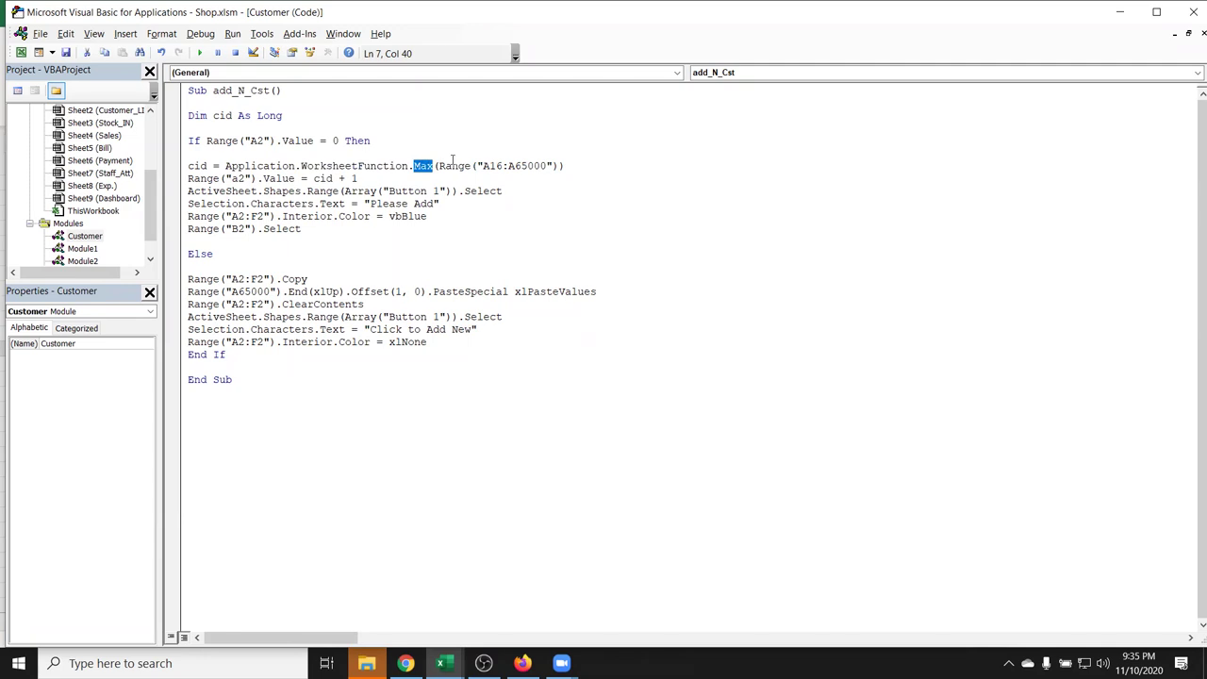
pyautogui.moveTo(188, 166); pyautogui.dragTo(550, 166)
pyautogui.doubleClick(548, 166)
pyautogui.click(199, 178)
pyautogui.click(279, 178)
pyautogui.moveTo(313, 179); pyautogui.dragTo(370, 178)
pyautogui.click(231, 193)
pyautogui.click(295, 192)
pyautogui.click(327, 191)
pyautogui.click(518, 191)
pyautogui.doubleClick(302, 203)
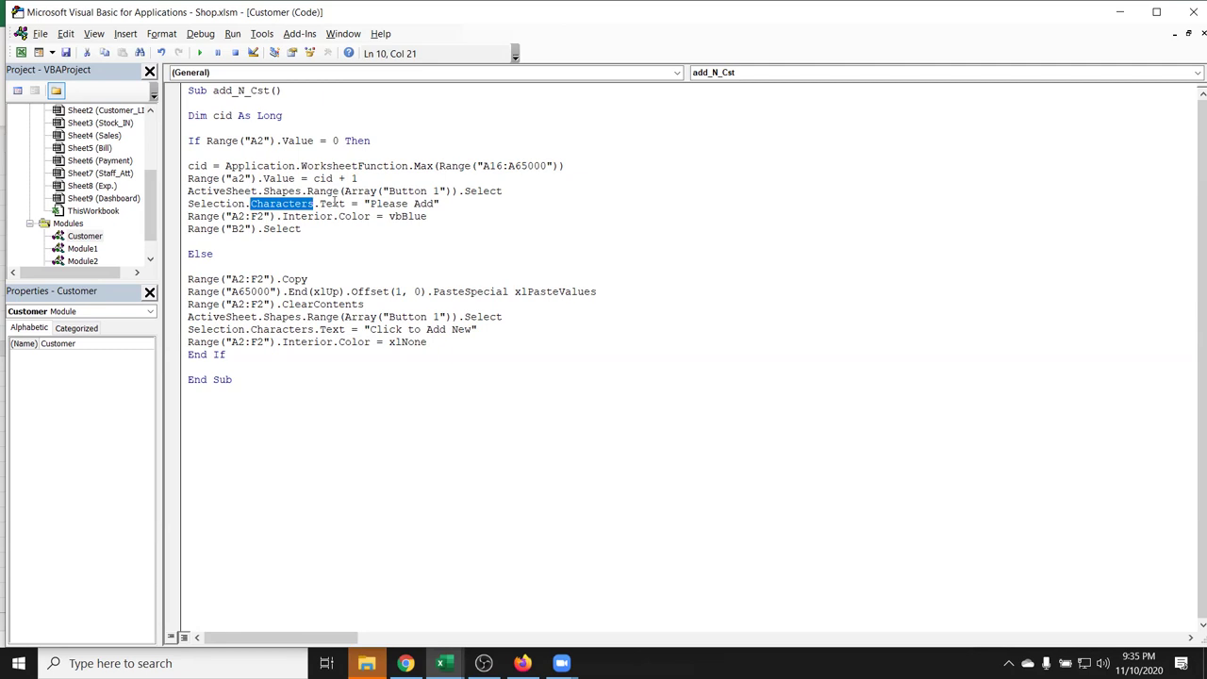
pyautogui.moveTo(364, 203); pyautogui.dragTo(435, 203)
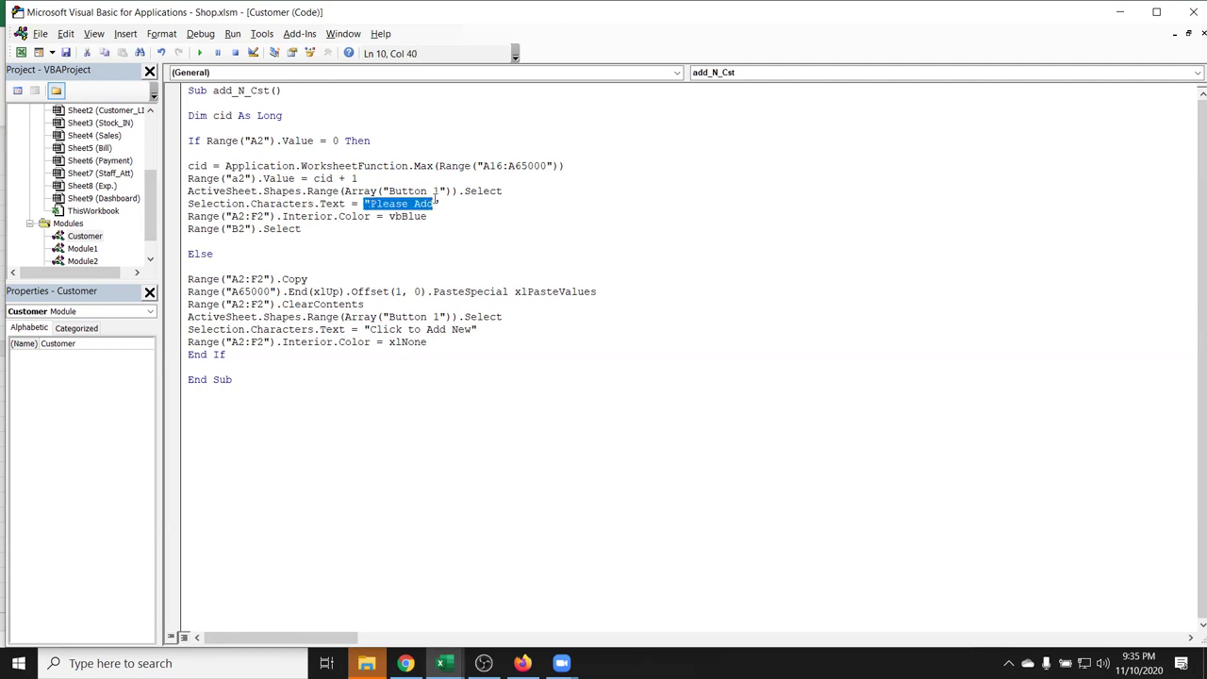
pyautogui.hotkey('alt', 'F11')
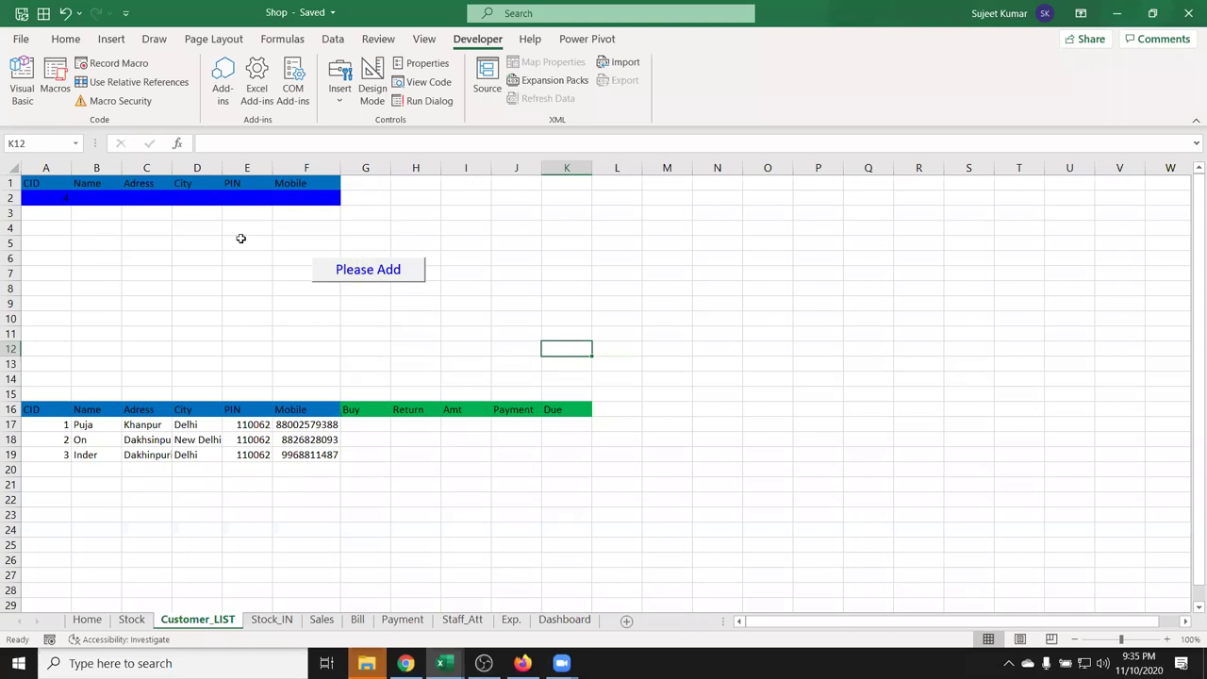
pyautogui.hotkey('alt', 'F11')
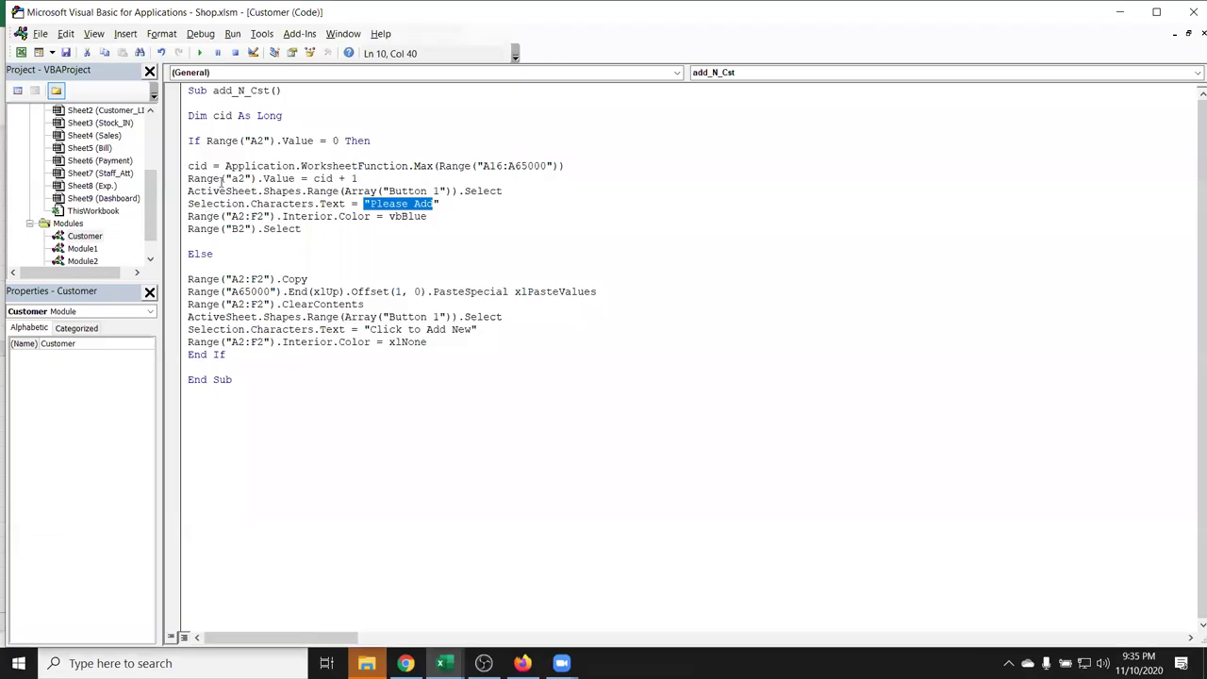
pyautogui.hotkey('alt', 'F11')
pyautogui.hotkey('alt', 'F11')
pyautogui.click(191, 238)
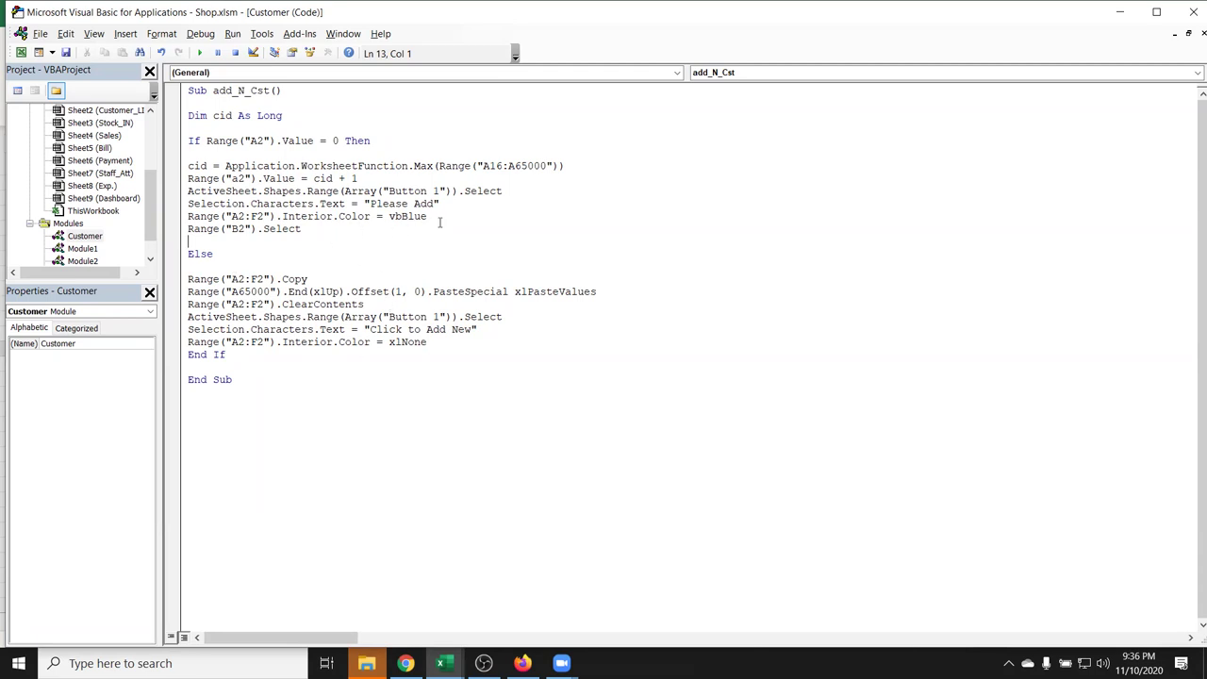
pyautogui.moveTo(439, 218); pyautogui.dragTo(396, 217)
pyautogui.click(376, 216)
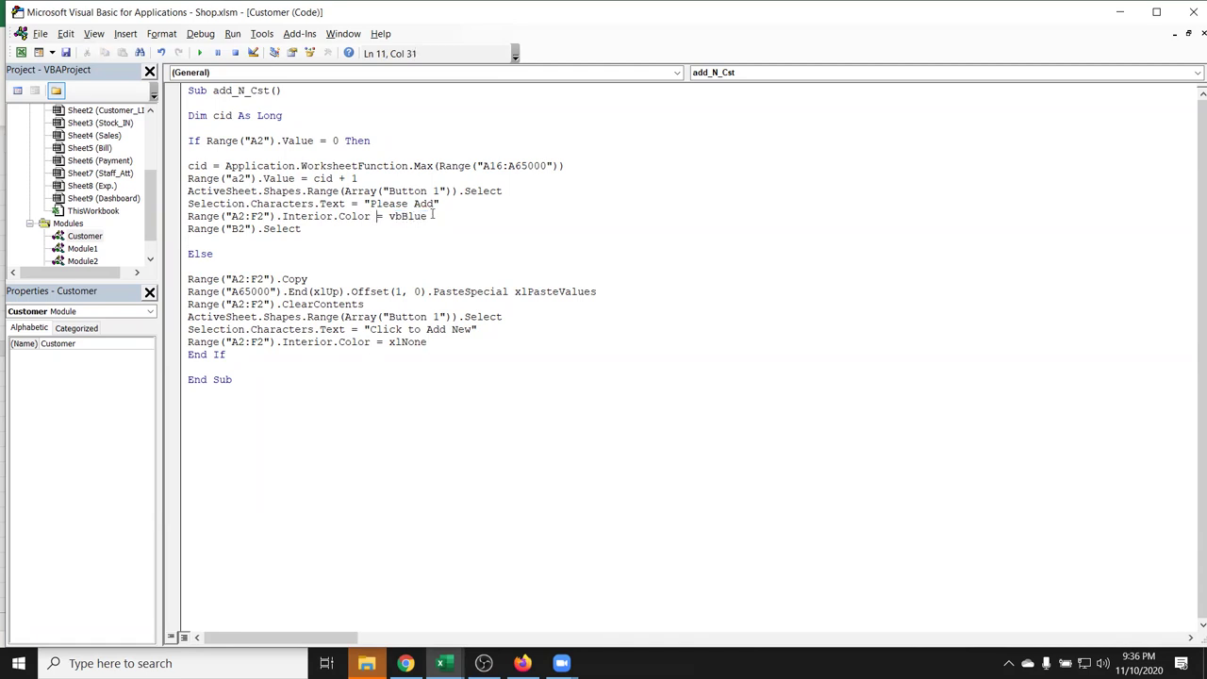
pyautogui.moveTo(436, 215); pyautogui.dragTo(188, 204)
pyautogui.click(321, 228)
pyautogui.moveTo(321, 228); pyautogui.dragTo(188, 229)
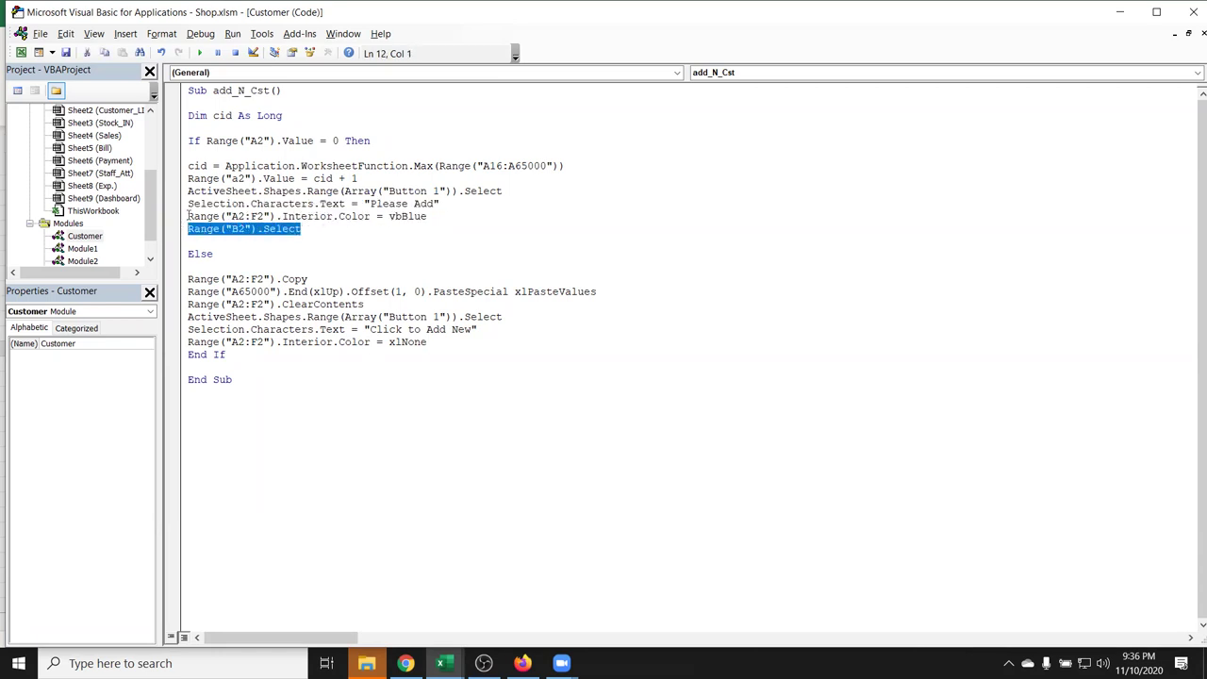
pyautogui.moveTo(332, 140); pyautogui.dragTo(307, 140)
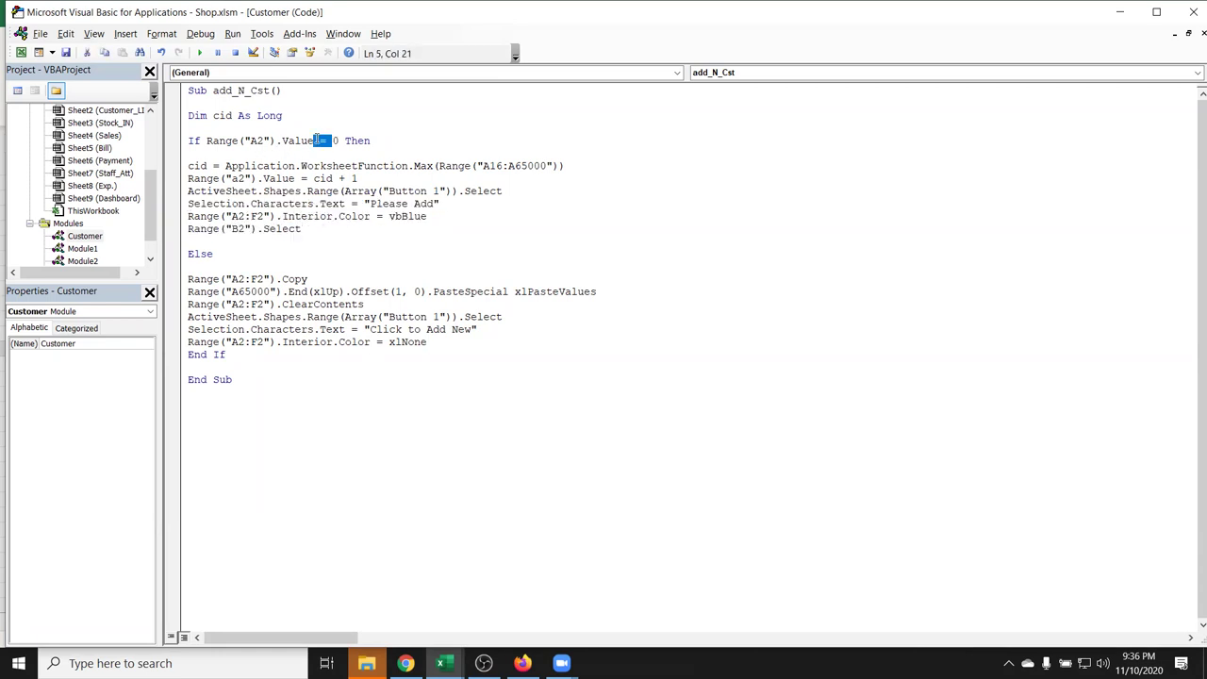
pyautogui.hotkey('alt', 'F11')
pyautogui.click(54, 198)
pyautogui.hotkey('alt', 'F11')
pyautogui.hotkey('alt', 'F11')
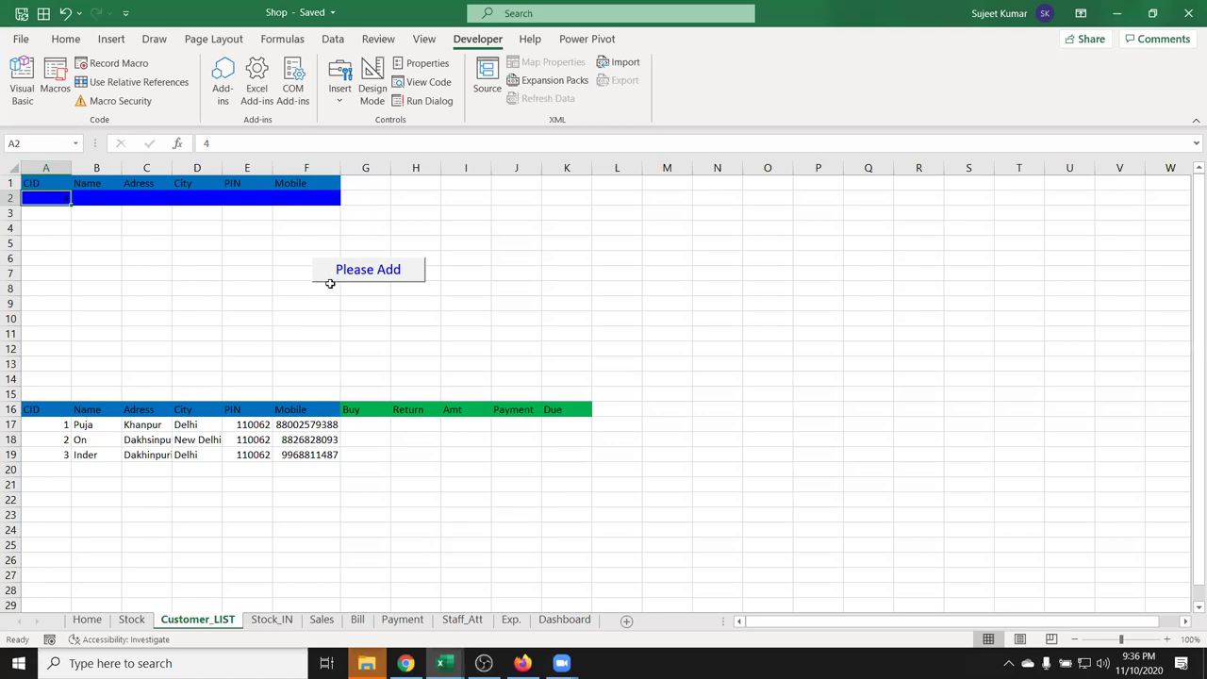
pyautogui.hotkey('alt', 'F11')
pyautogui.hotkey('alt', 'F11')
pyautogui.hotkey('alt', 'F11')
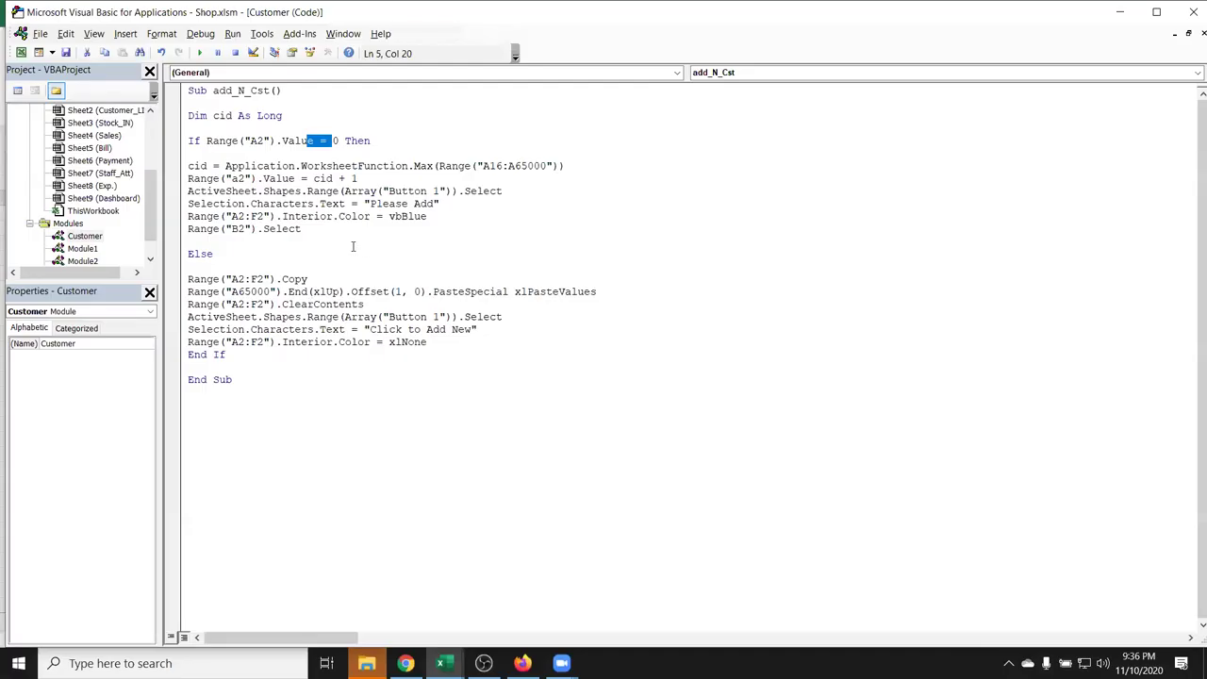
pyautogui.moveTo(307, 228); pyautogui.dragTo(192, 166)
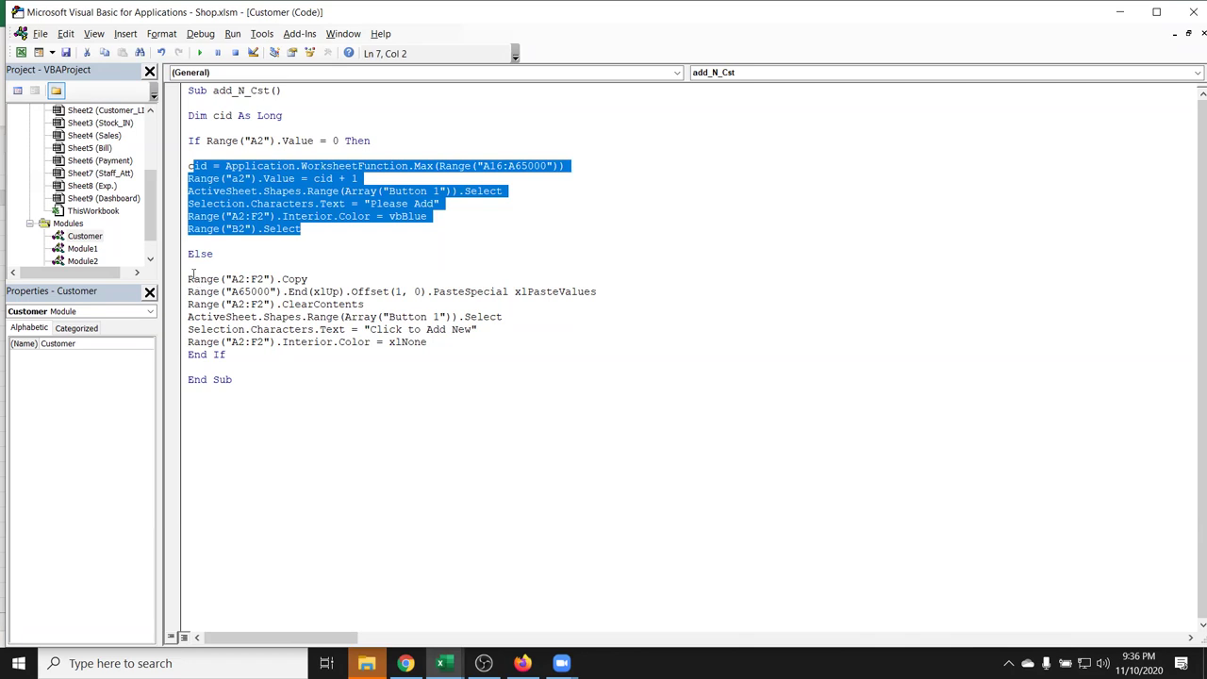
# Highlight the Else branch and show A20, the next empty row below the list
pyautogui.moveTo(191, 279); pyautogui.dragTo(256, 342)
pyautogui.click(264, 277)
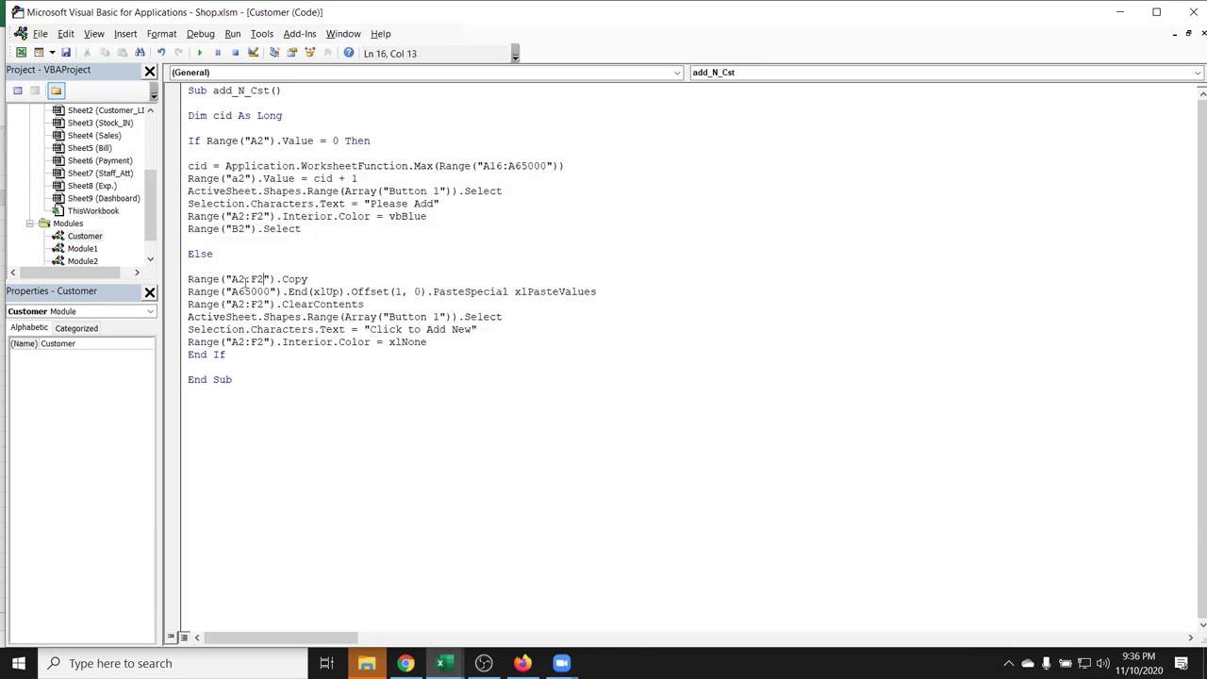
pyautogui.hotkey('alt', 'F11')
pyautogui.hotkey('alt', 'F11')
pyautogui.hotkey('alt', 'F11')
pyautogui.click(57, 468)
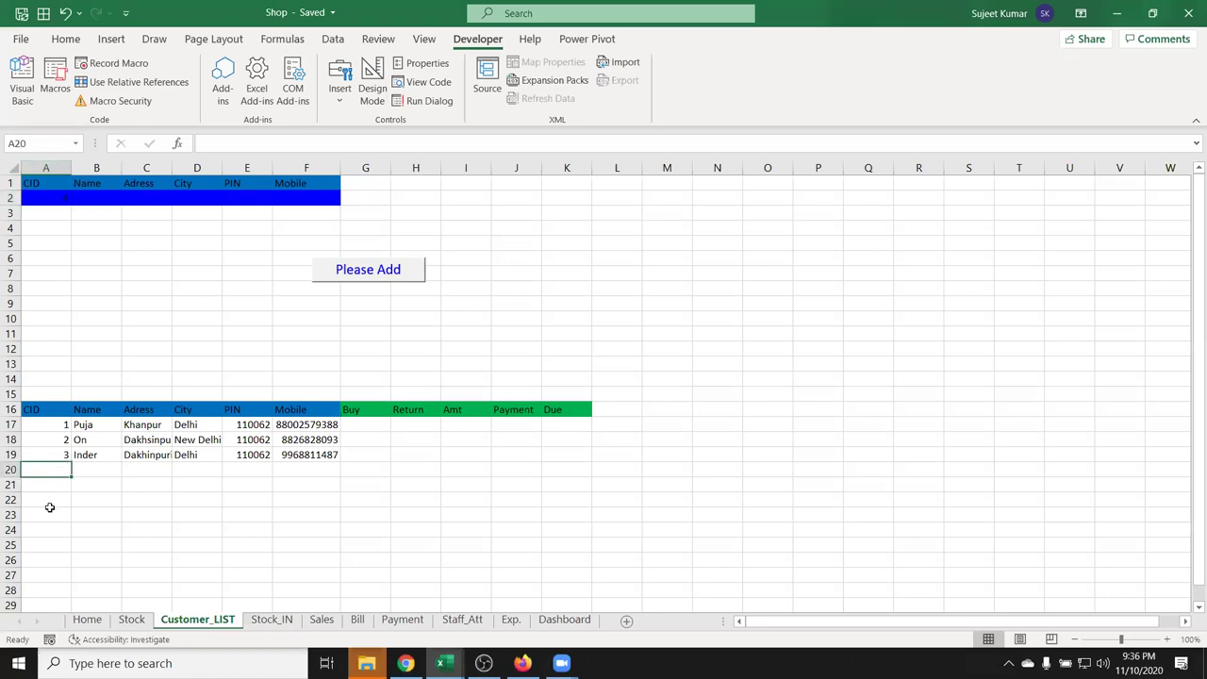
pyautogui.hotkey('alt', 'F11')
# Walk through the paste, ClearContents and row-colour lines, showing entry row A2:F2 on the sheet
pyautogui.moveTo(595, 291); pyautogui.dragTo(187, 291)
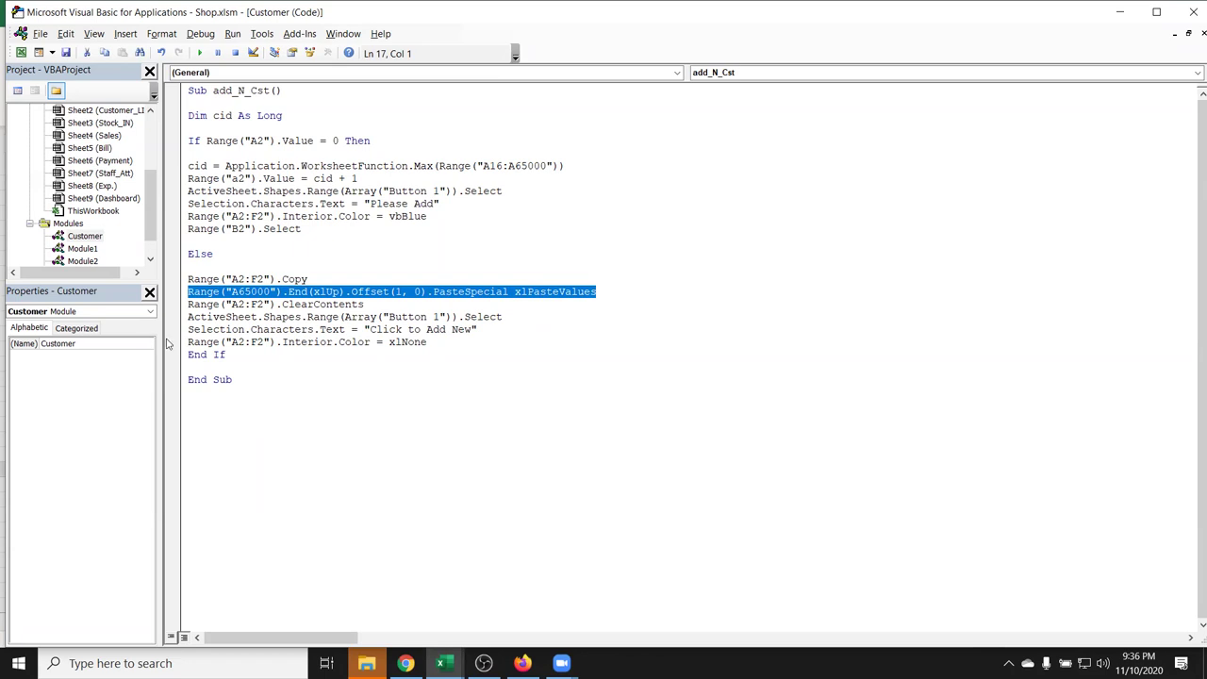
pyautogui.moveTo(363, 304); pyautogui.dragTo(174, 308)
pyautogui.hotkey('alt', 'F11')
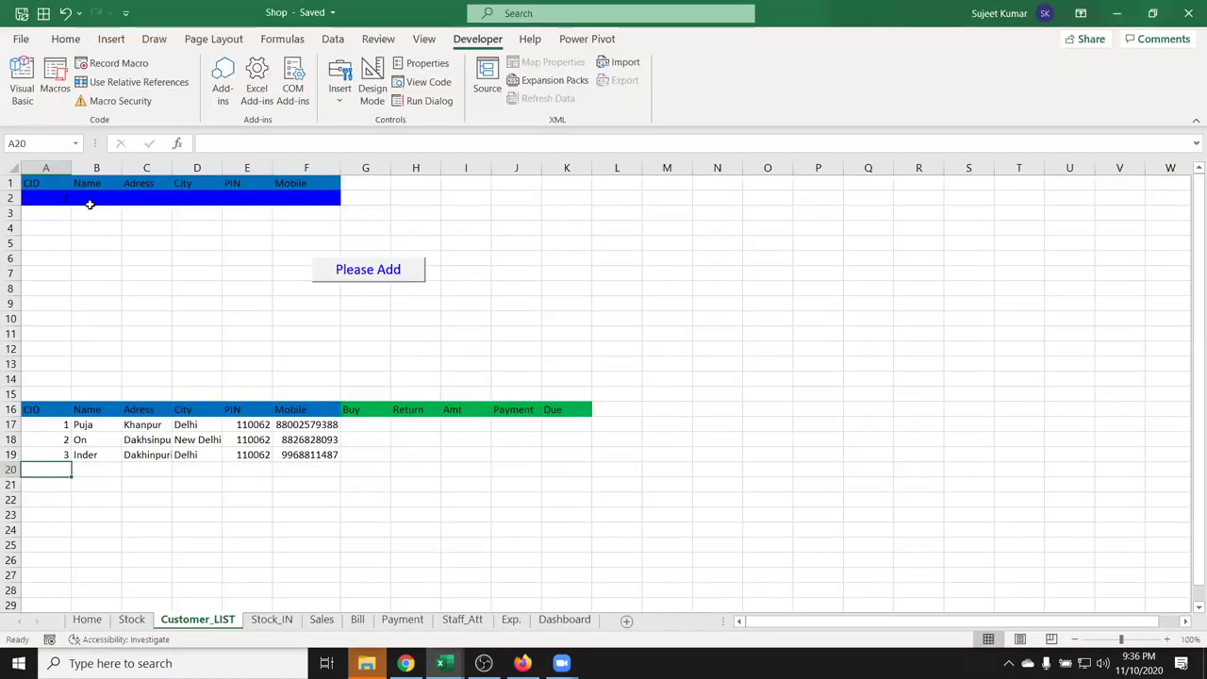
pyautogui.moveTo(59, 195); pyautogui.dragTo(314, 193)
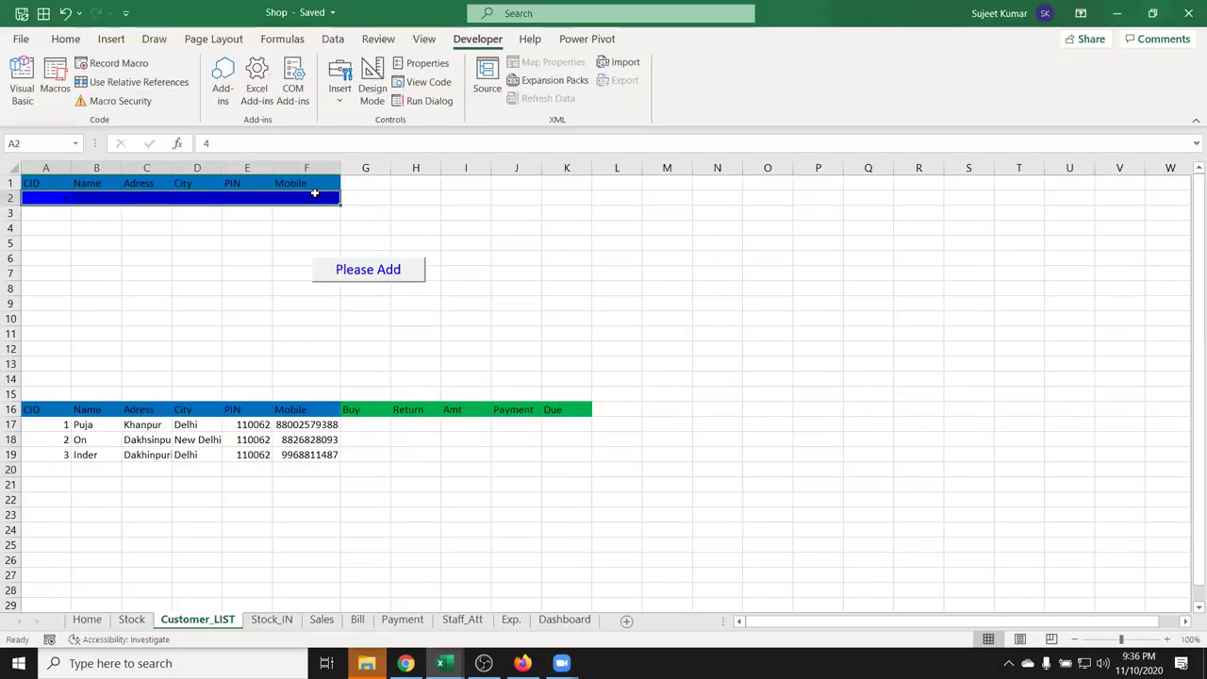
pyautogui.hotkey('alt', 'F11')
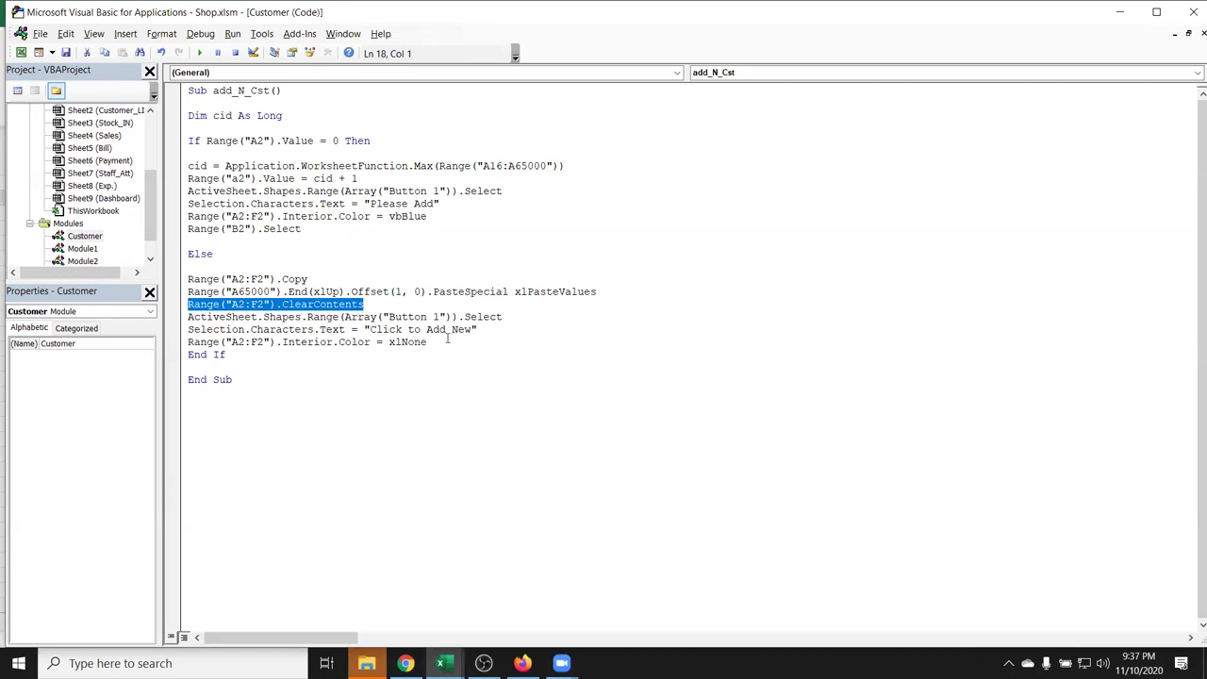
pyautogui.hotkey('alt', 'F11')
pyautogui.hotkey('alt', 'F11')
pyautogui.doubleClick(412, 329)
pyautogui.click(318, 360)
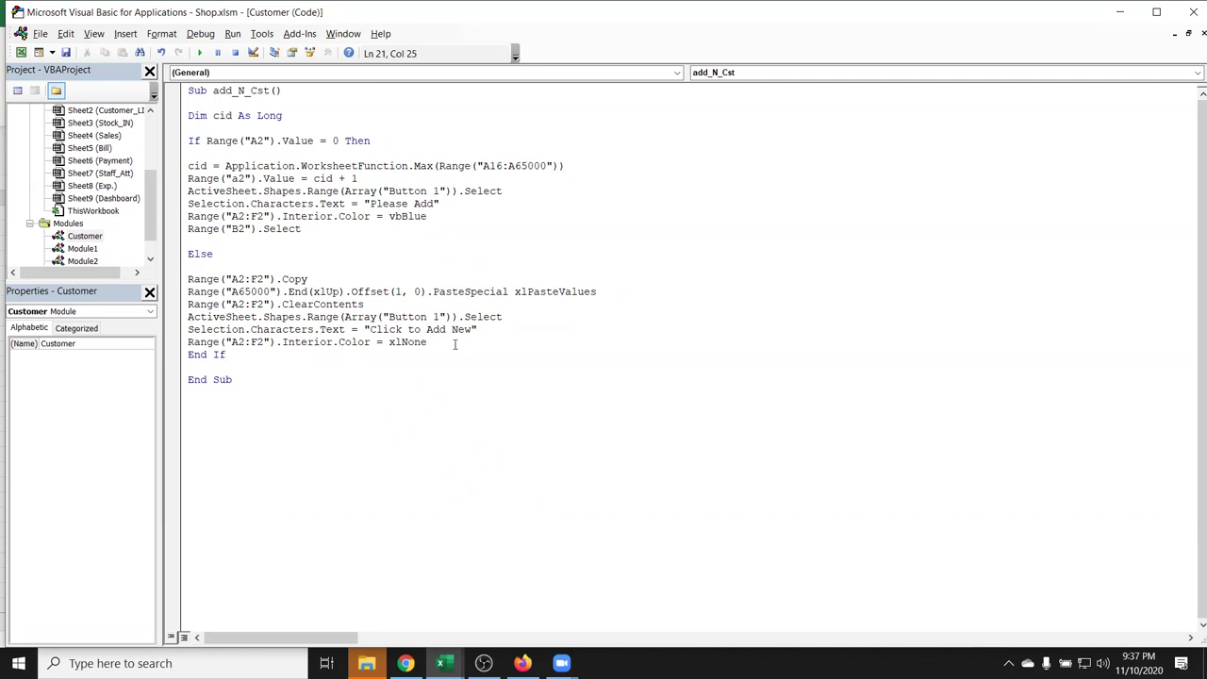
pyautogui.moveTo(458, 344); pyautogui.dragTo(179, 342)
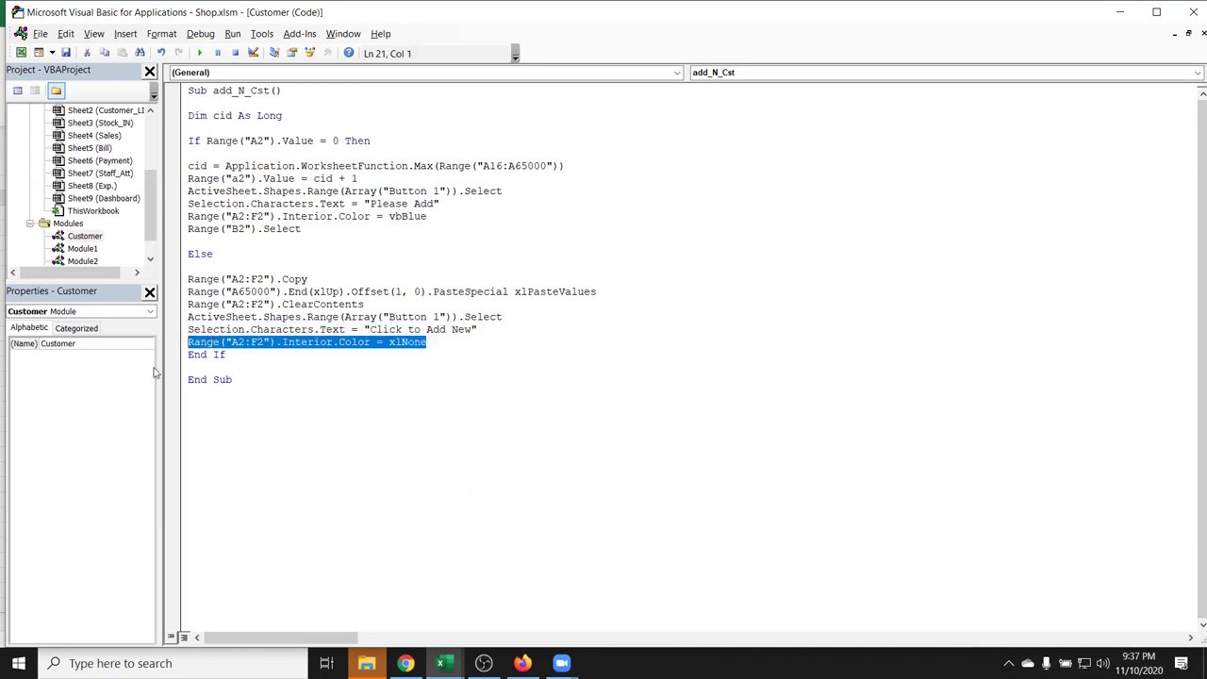
pyautogui.hotkey('alt', 'F11')
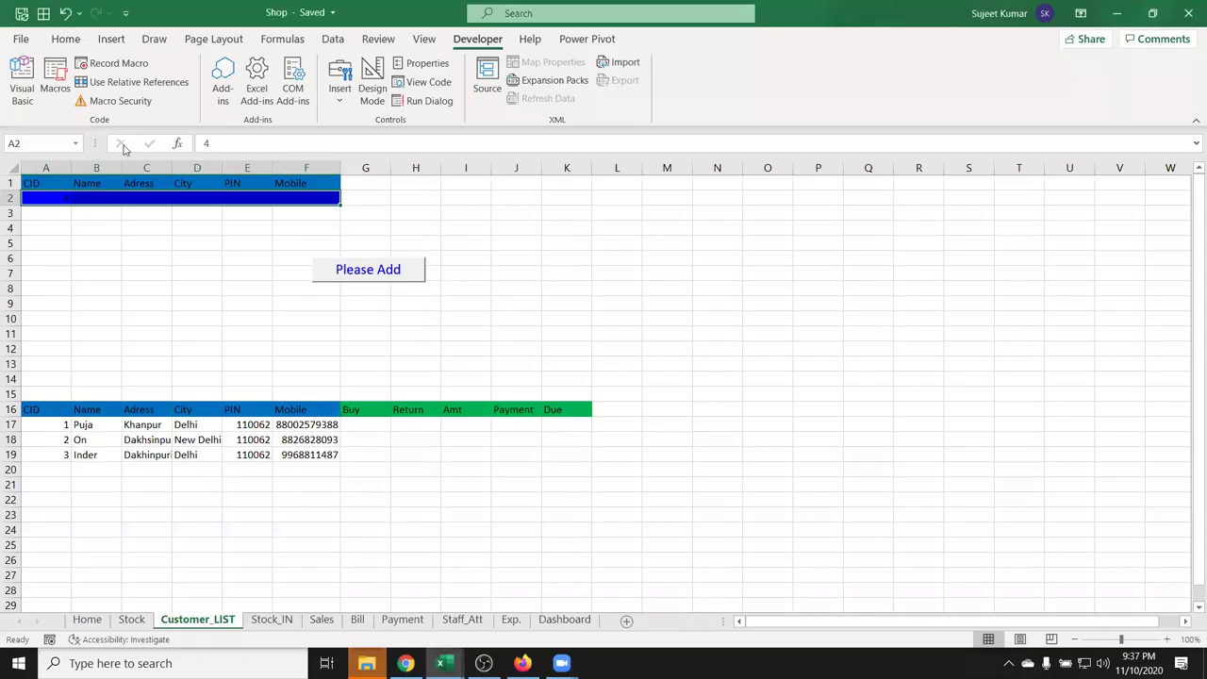
# Clear the colour-line highlight, then settle on Customer_LIST with cell A2 holding CID 4
pyautogui.click(79, 43)
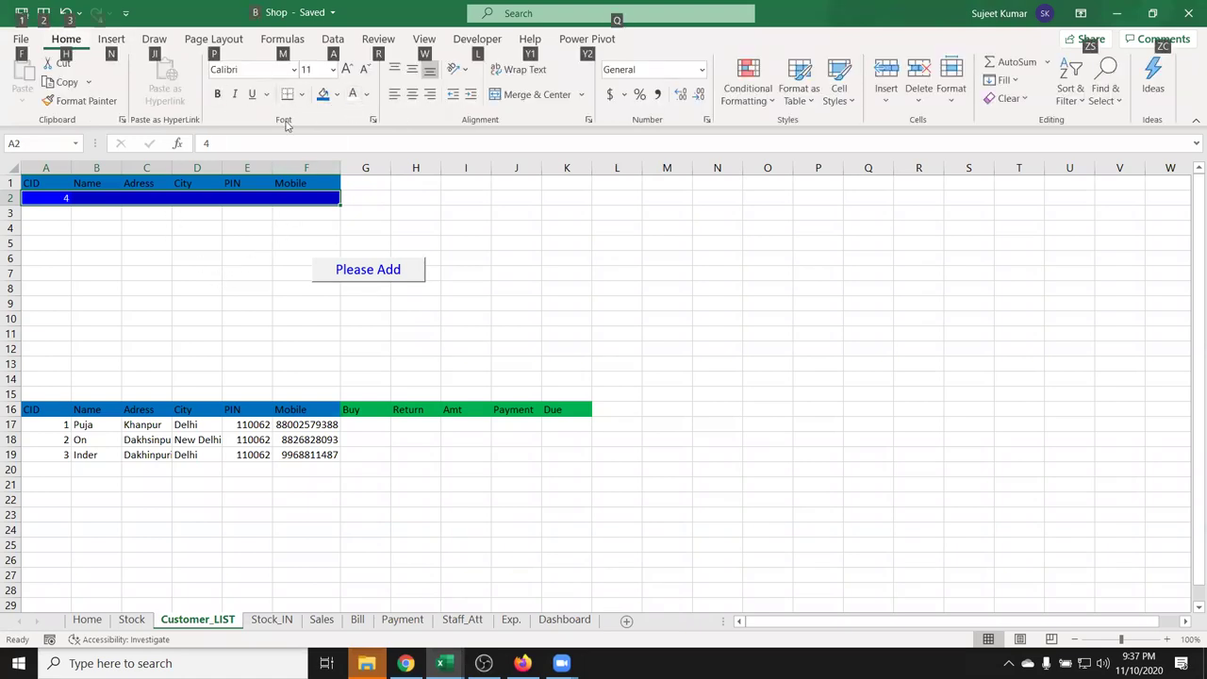
pyautogui.hotkey('alt', 'F11')
pyautogui.hotkey('alt', 'F11')
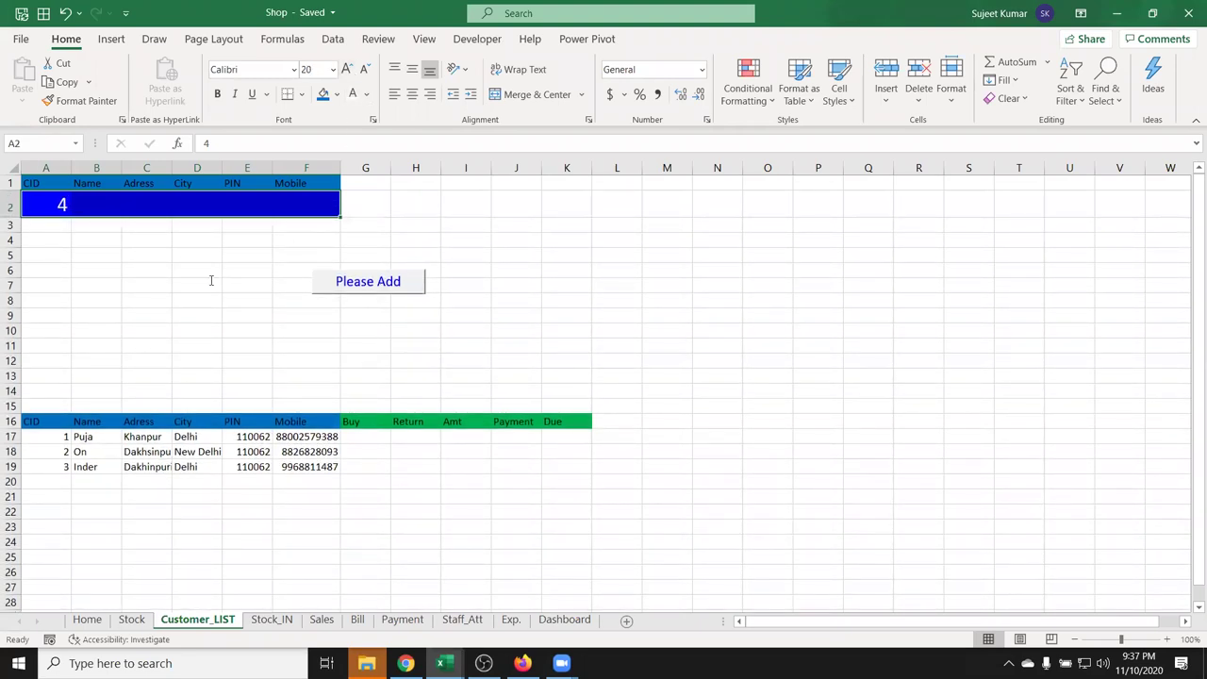
pyautogui.hotkey('alt', 'F11')
pyautogui.click(215, 367)
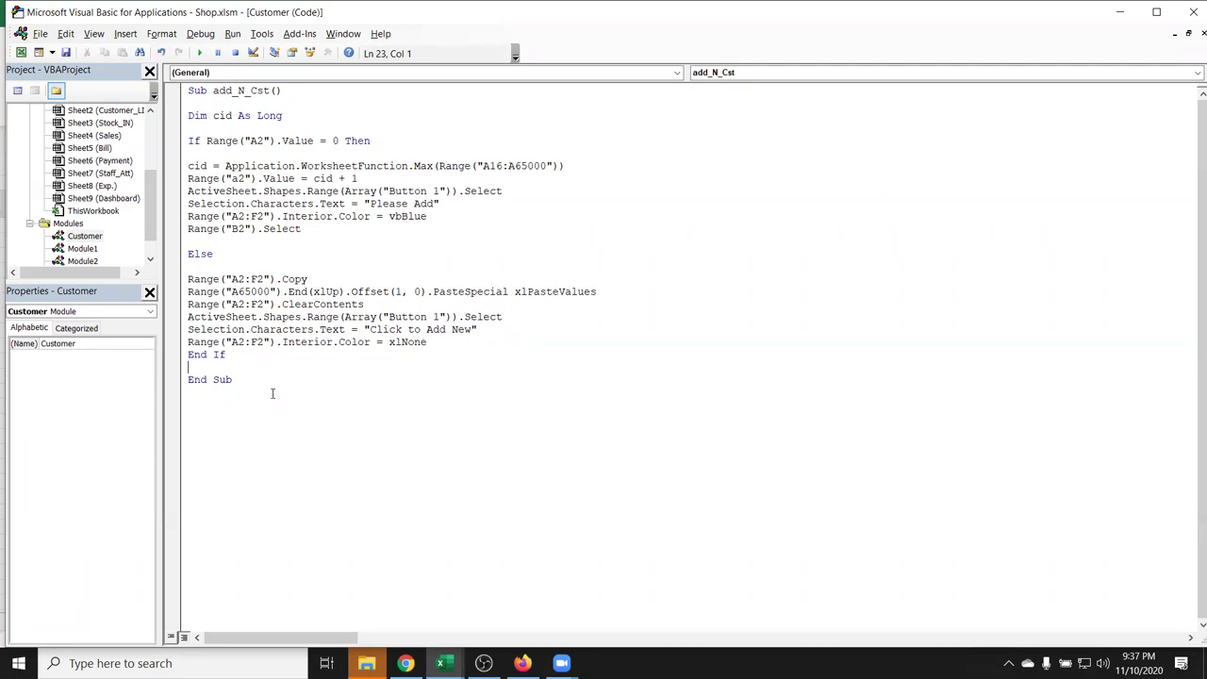
pyautogui.hotkey('alt', 'F11')
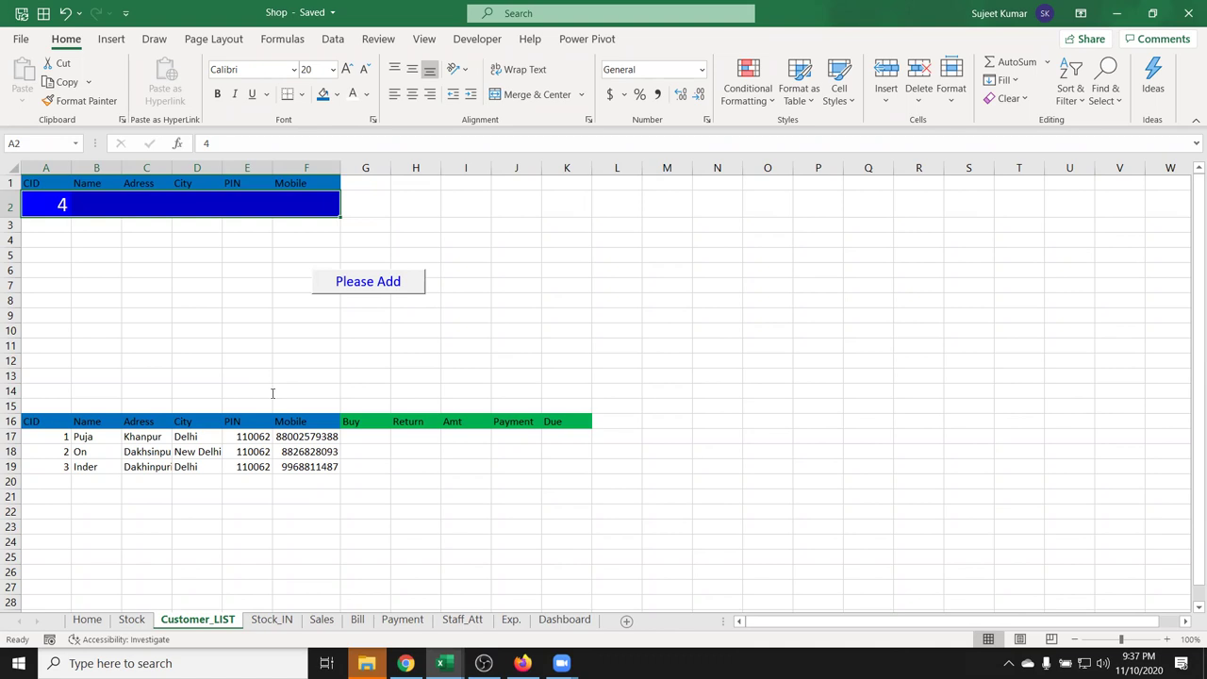
pyautogui.hotkey('alt', 'F11')
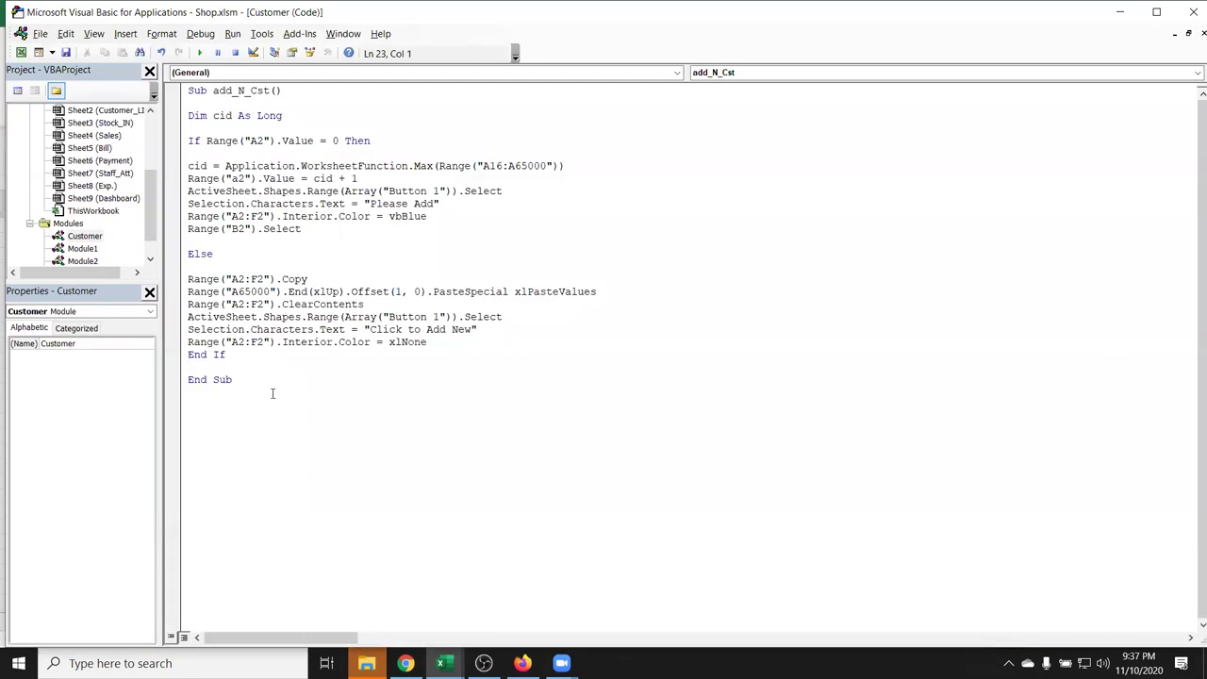
pyautogui.hotkey('alt', 'F11')
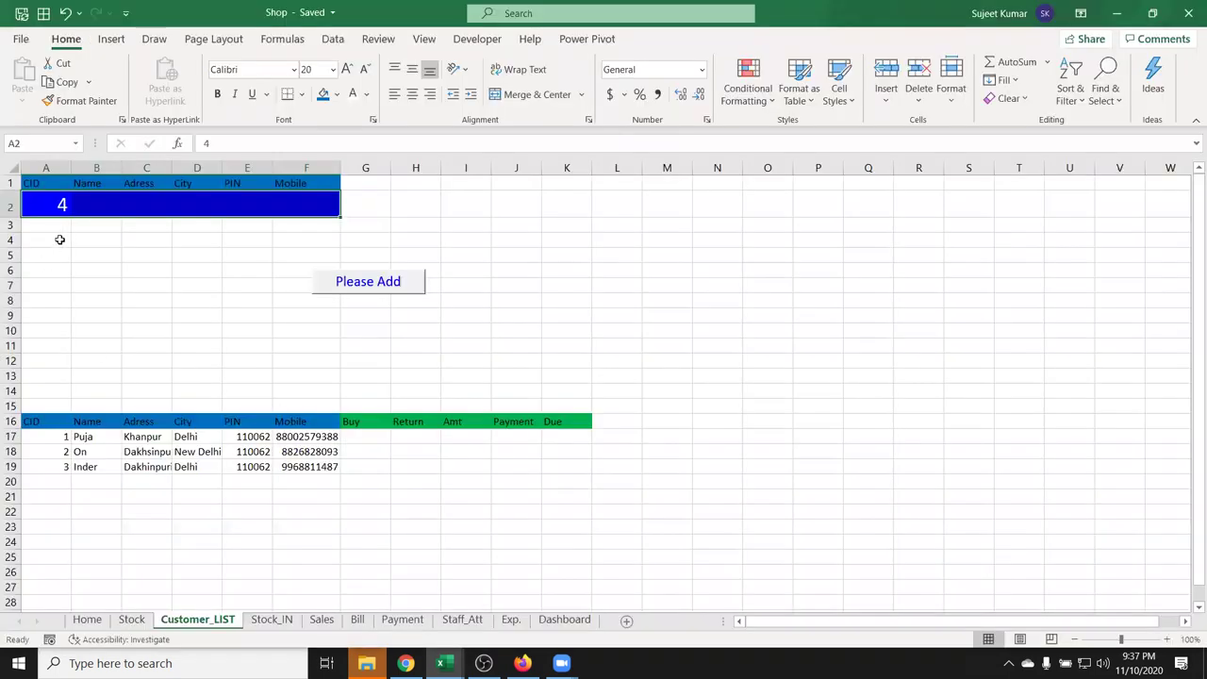
pyautogui.click(57, 212)
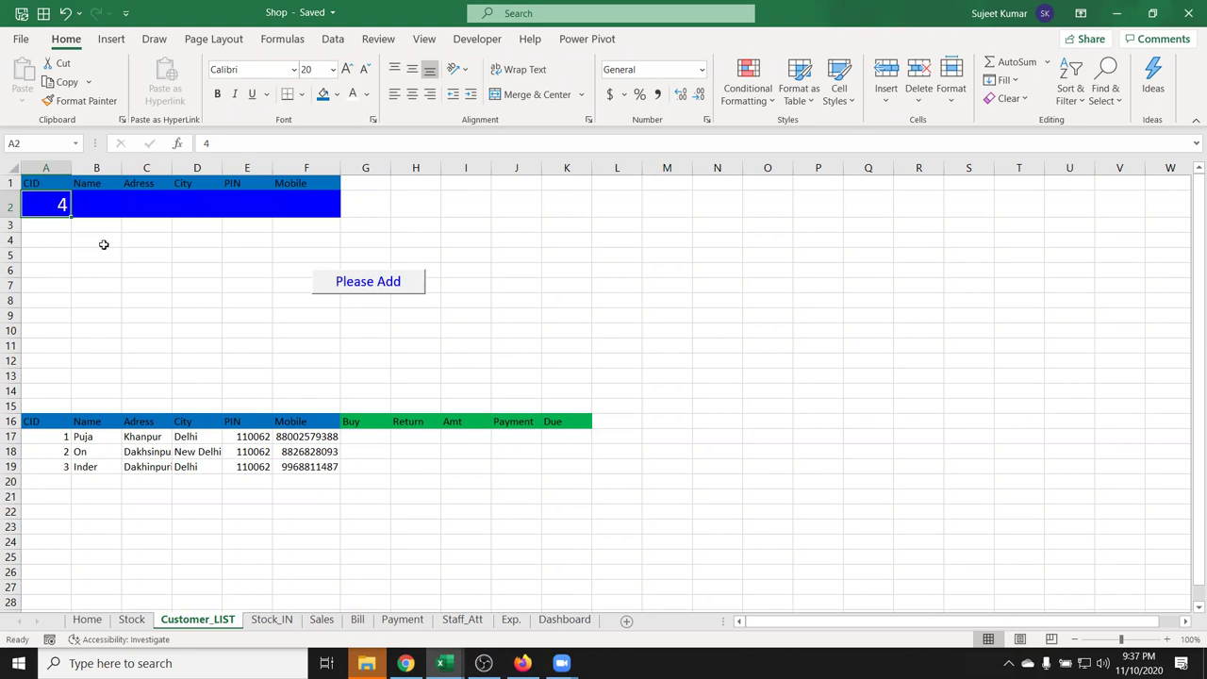
pyautogui.moveTo(114, 202); pyautogui.dragTo(335, 219)
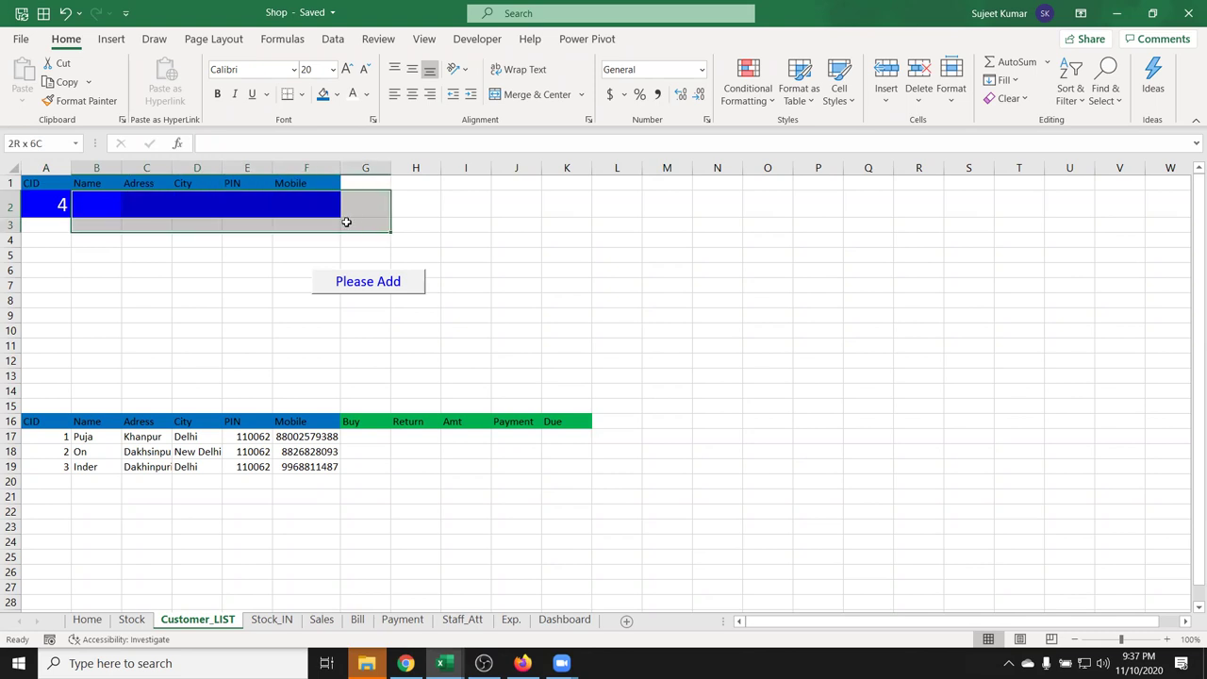
pyautogui.click(210, 317)
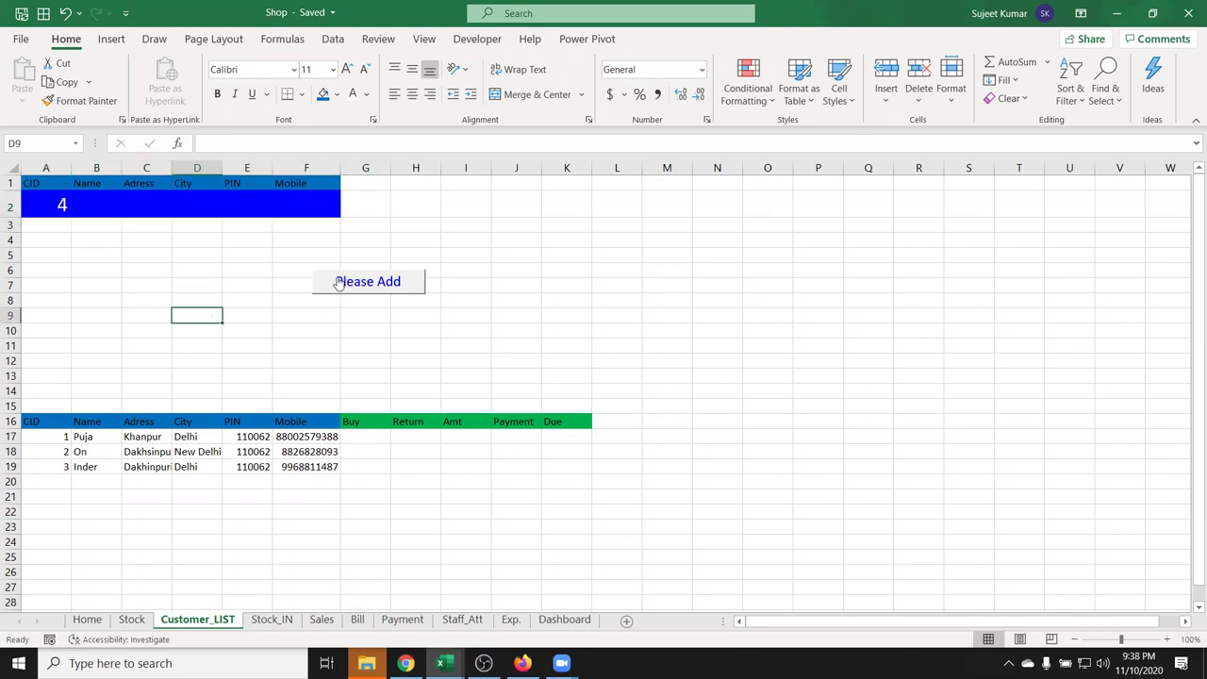
pyautogui.moveTo(106, 200); pyautogui.dragTo(312, 205)
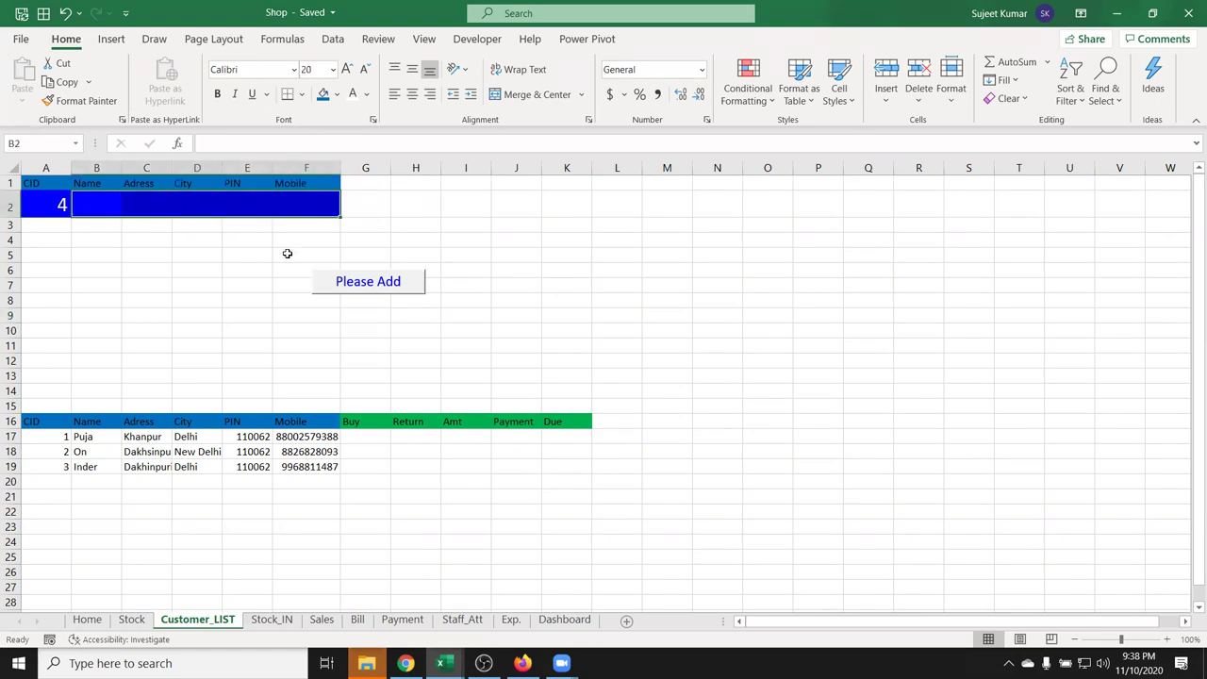
pyautogui.click(110, 211)
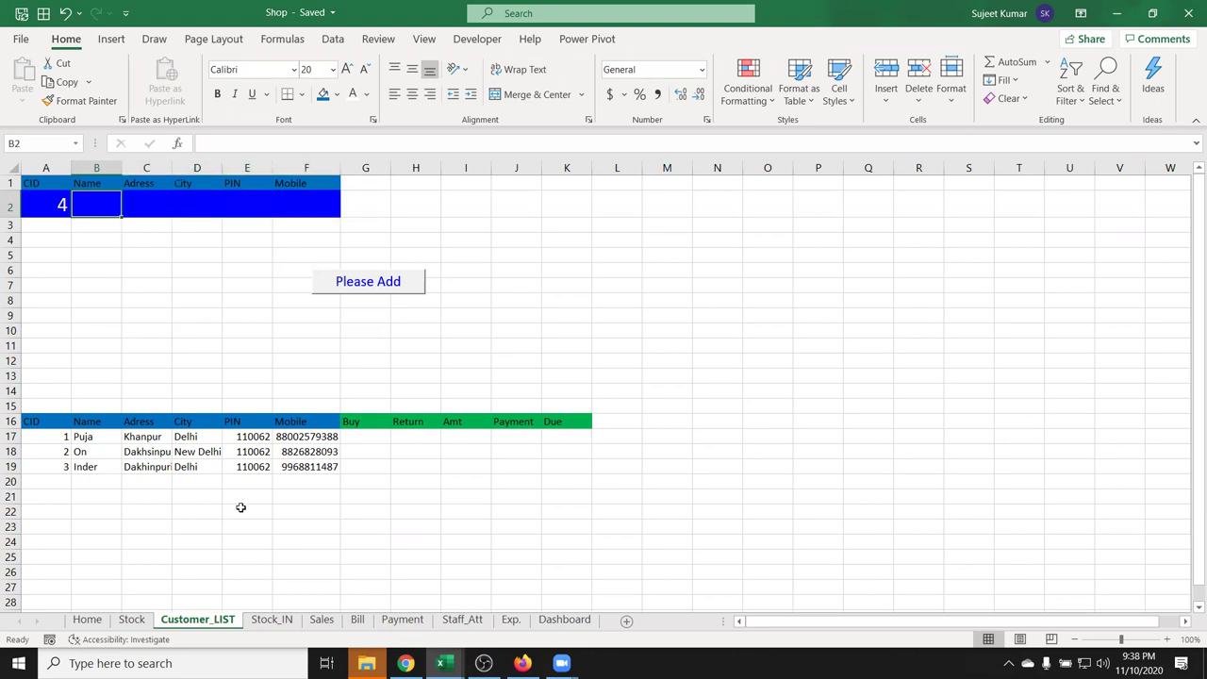
pyautogui.click(156, 208)
pyautogui.click(200, 210)
pyautogui.click(332, 205)
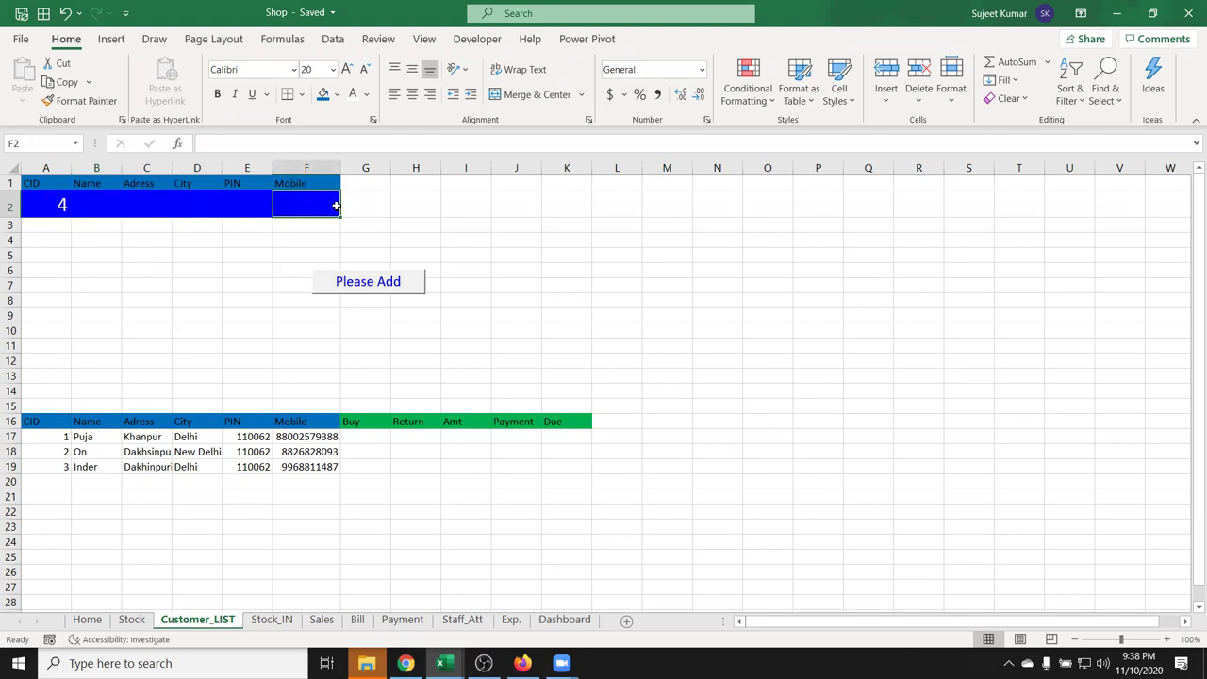
pyautogui.moveTo(238, 204); pyautogui.dragTo(91, 207)
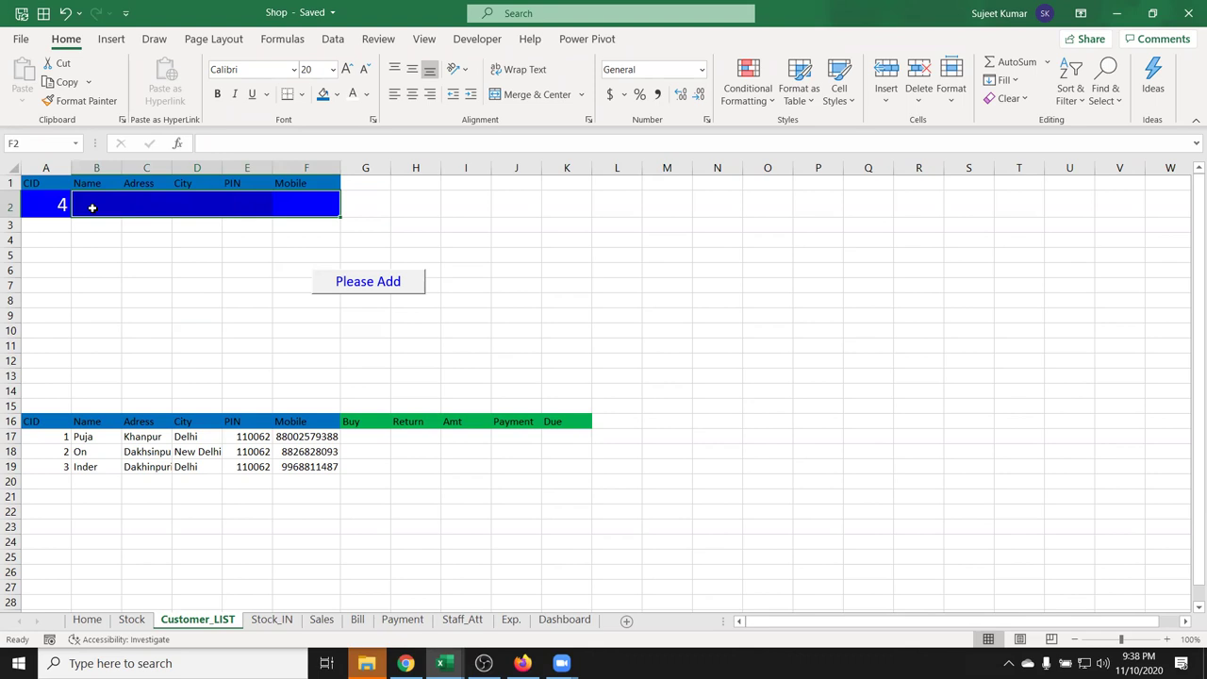
pyautogui.scroll(-3, 94, 219)
pyautogui.scroll(3, 94, 225)
# Adjust row 15's height and freeze panes at row 16, the customer list header
pyautogui.click(9, 405)
pyautogui.moveTo(10, 413); pyautogui.dragTo(10, 415)
pyautogui.click(10, 421)
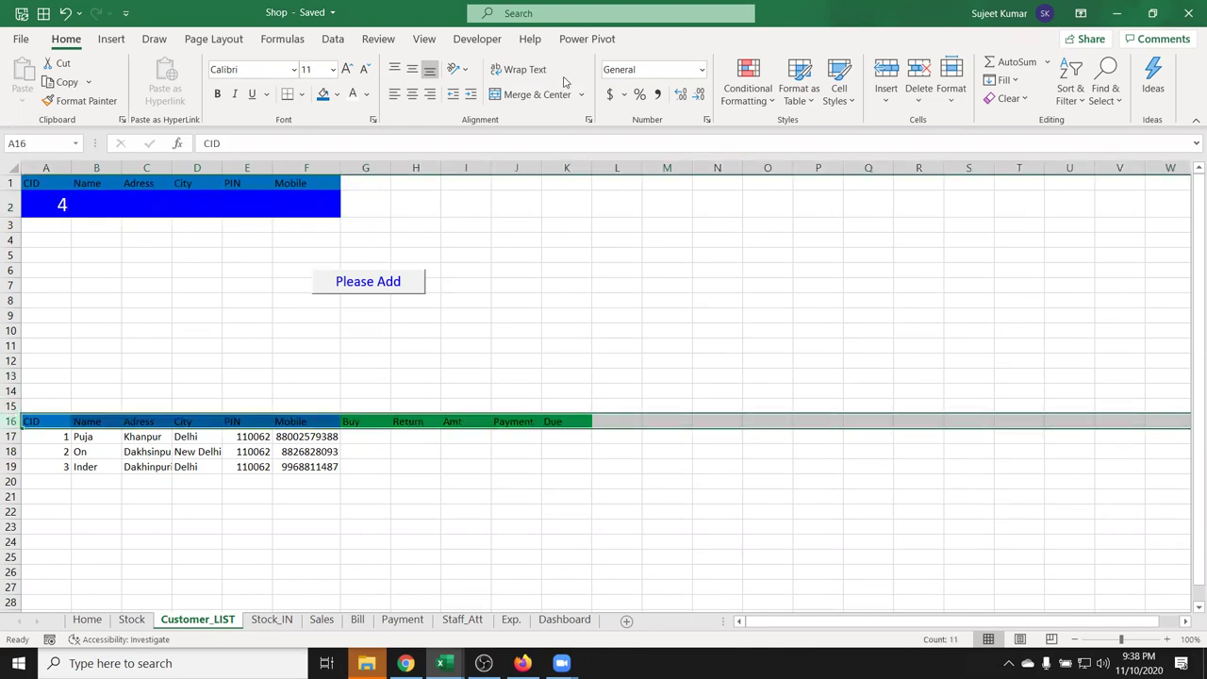
pyautogui.click(378, 39)
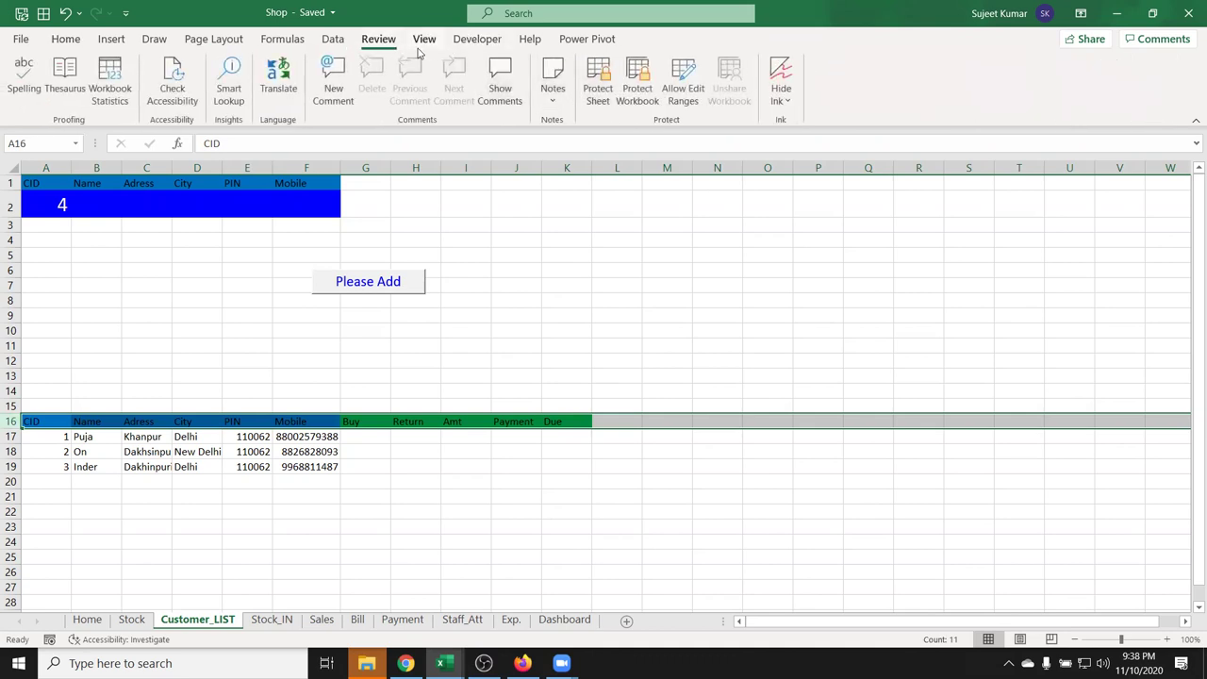
pyautogui.click(477, 39)
pyautogui.click(424, 38)
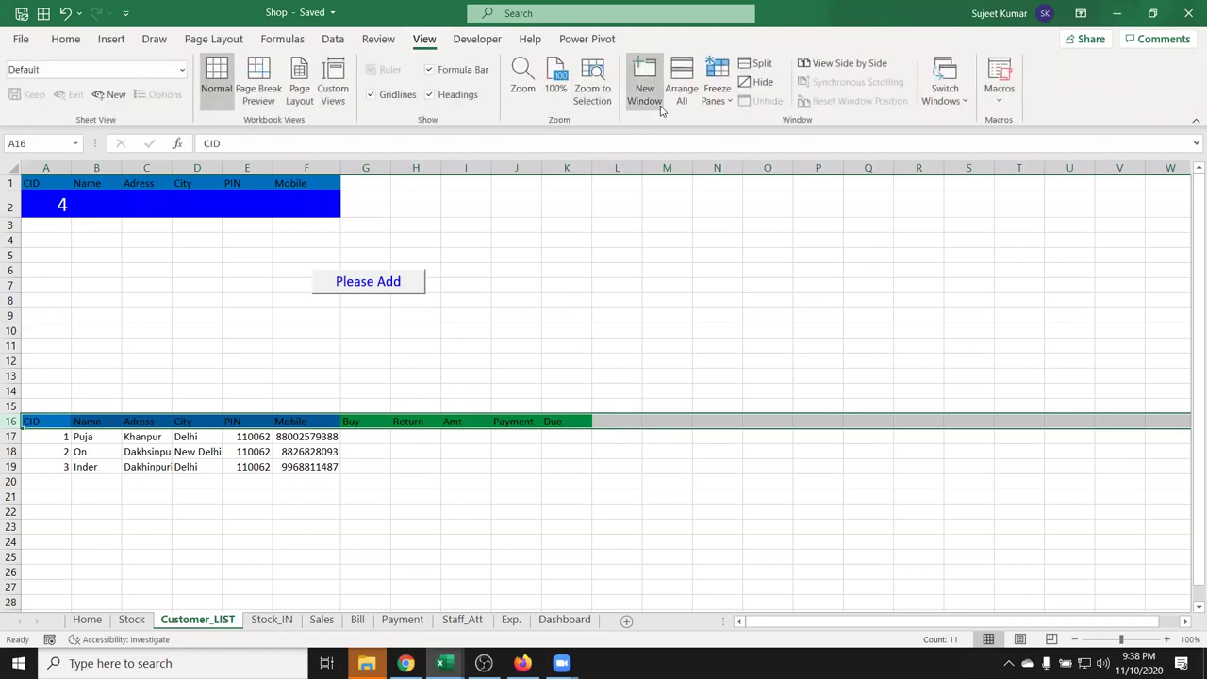
pyautogui.click(713, 100)
pyautogui.click(750, 132)
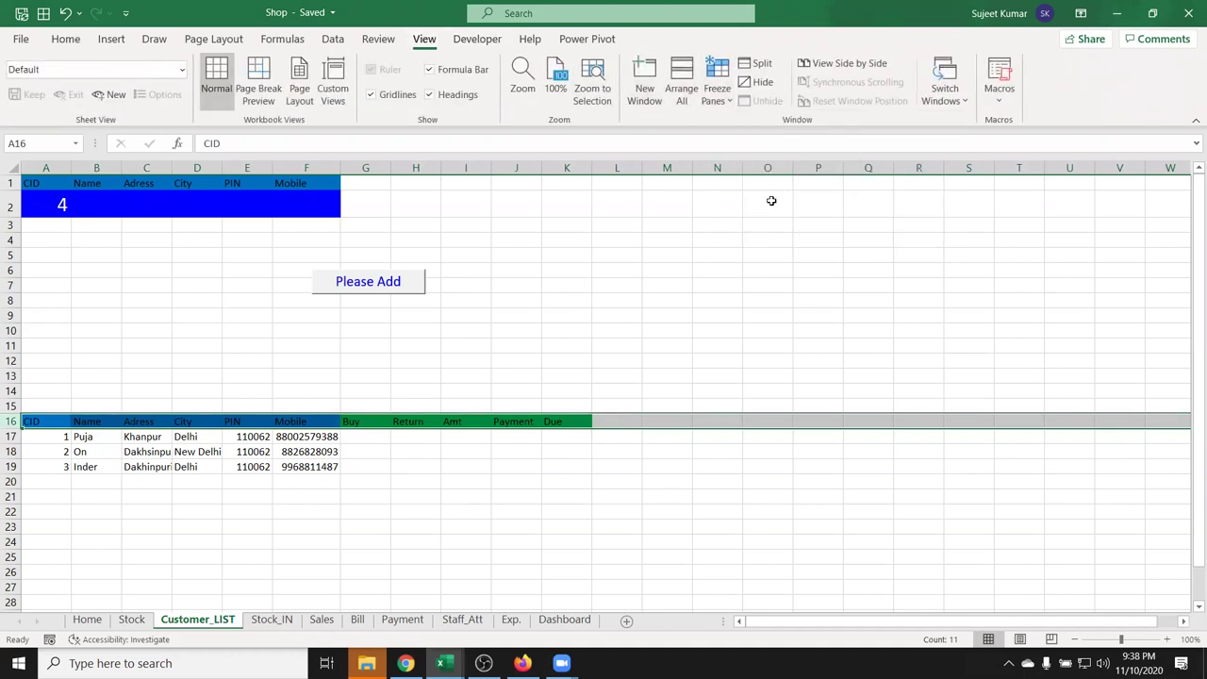
# Check entry cell A2 with ID 4 and select C7 for the new button
pyautogui.click(189, 282)
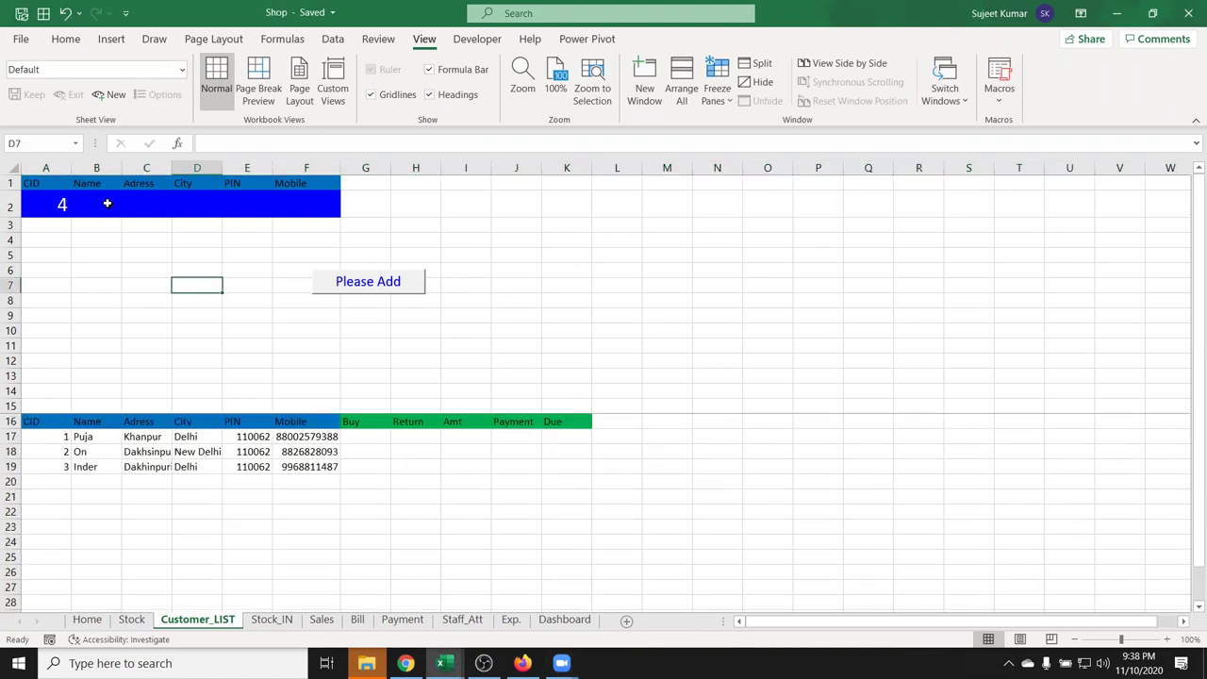
pyautogui.click(60, 202)
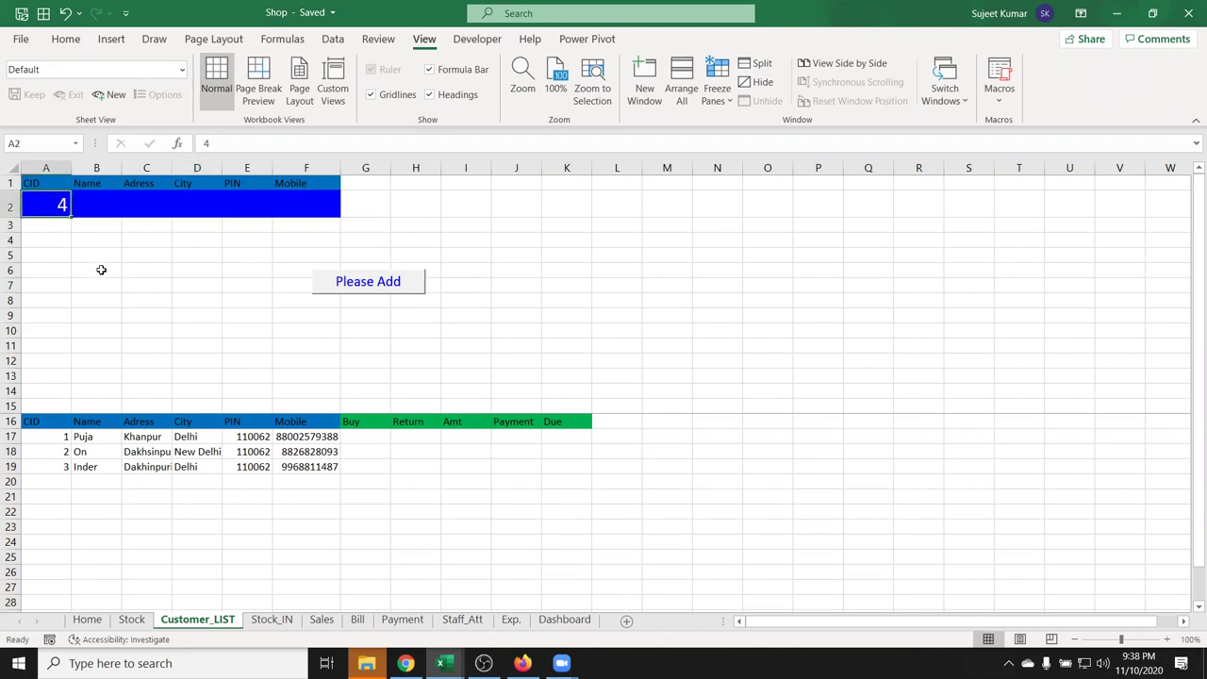
pyautogui.click(141, 285)
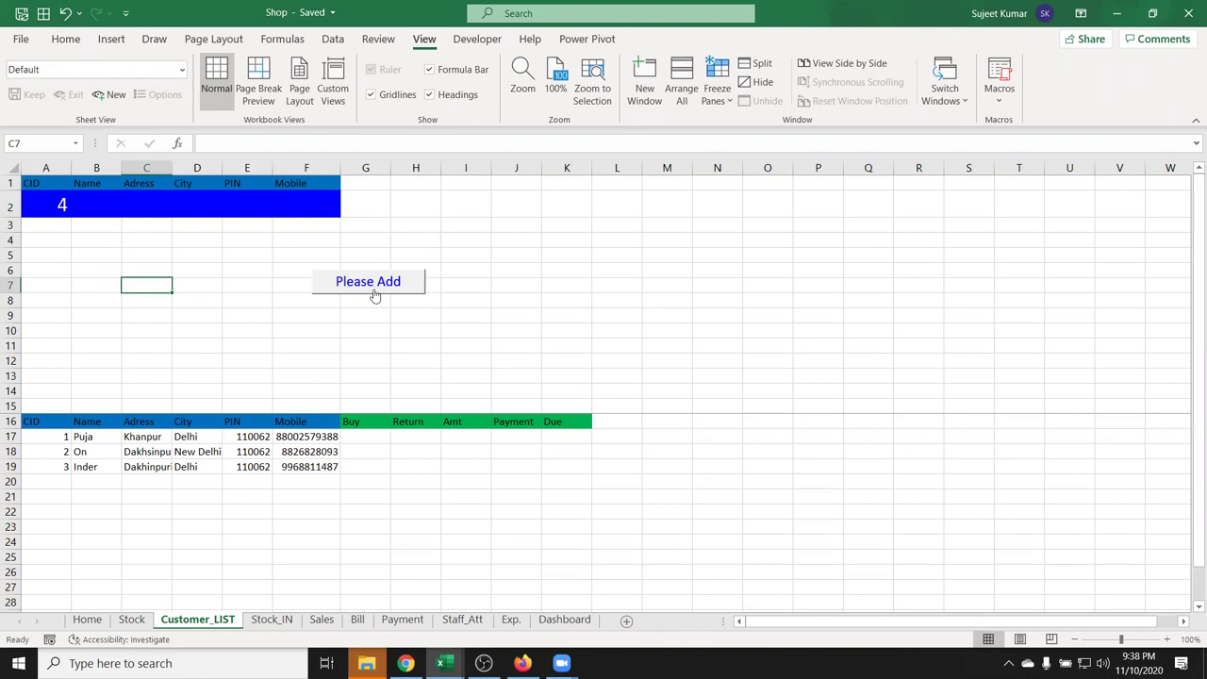
# Draw a Form Controls button near C7 with no macro assigned, widened leftward
pyautogui.click(477, 39)
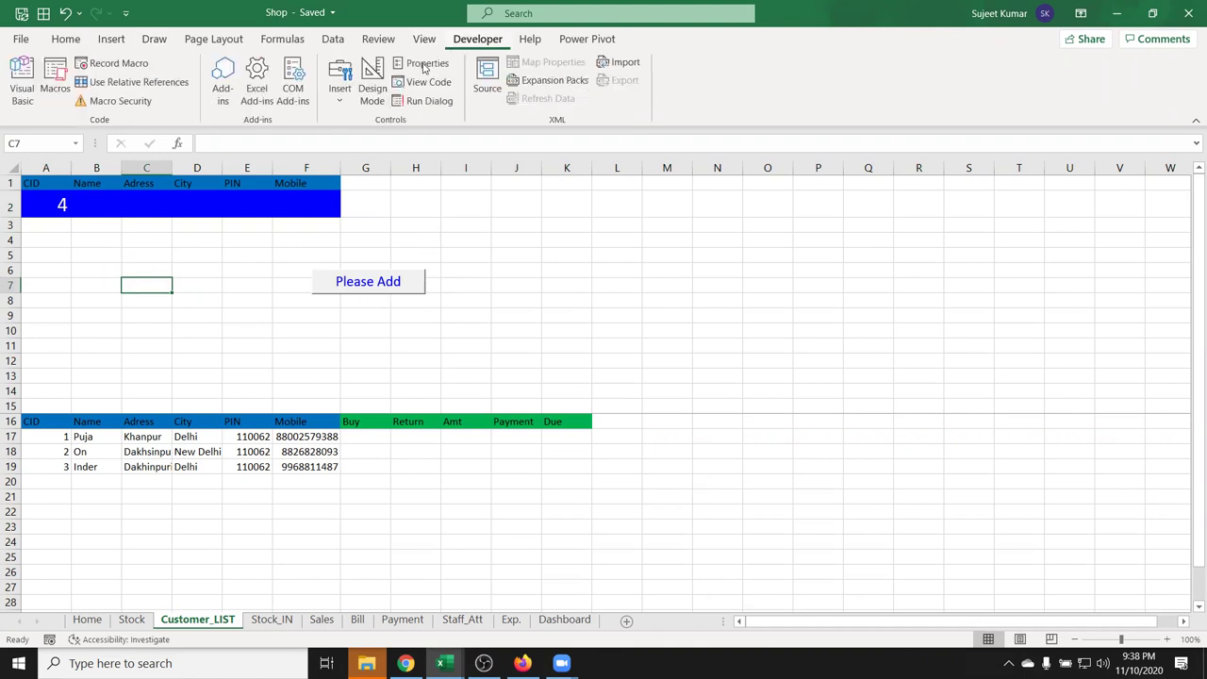
pyautogui.click(340, 99)
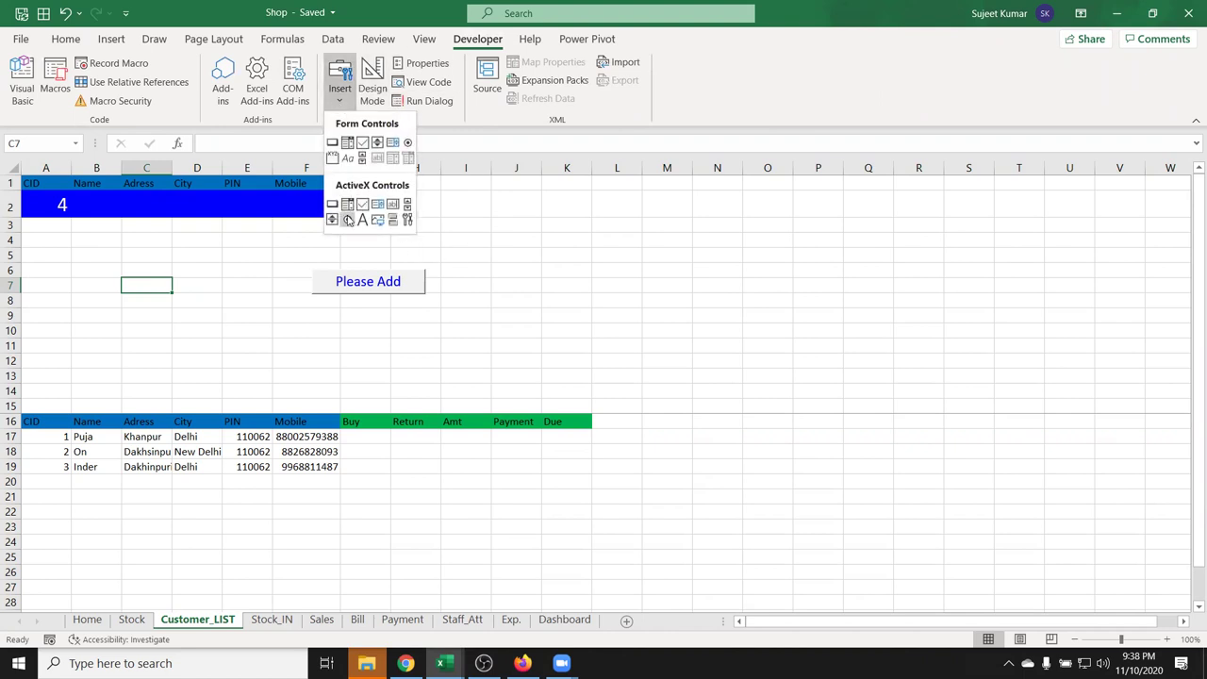
pyautogui.click(332, 142)
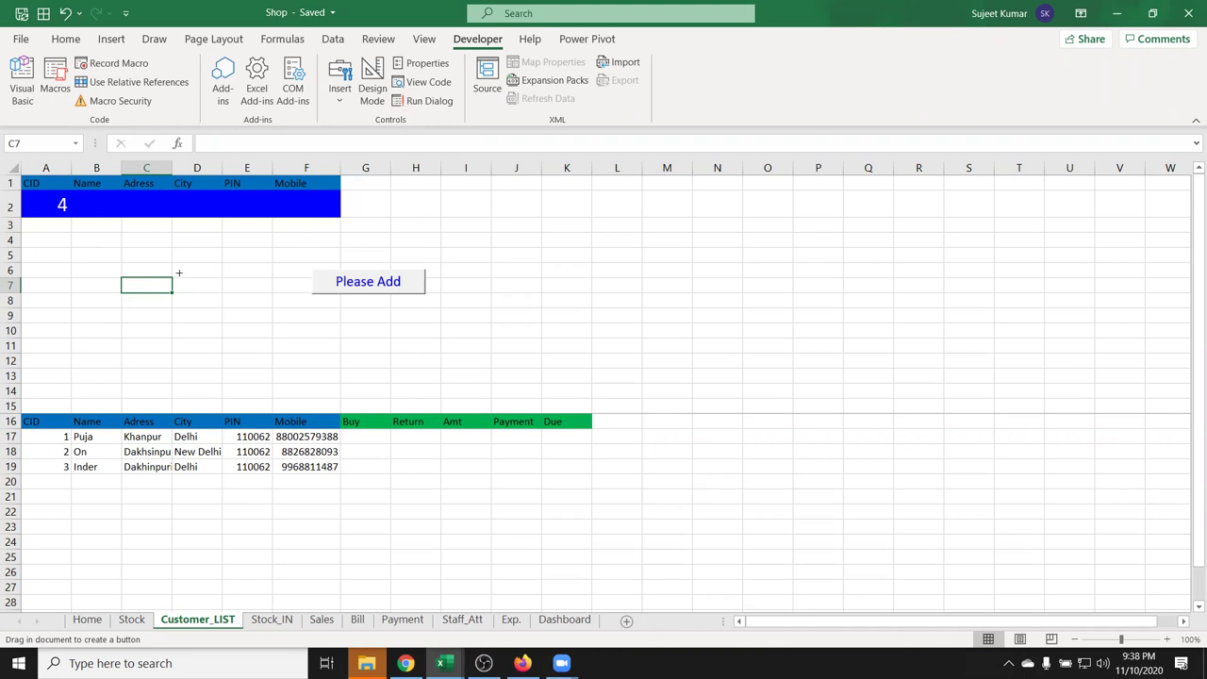
pyautogui.moveTo(176, 273); pyautogui.dragTo(284, 300)
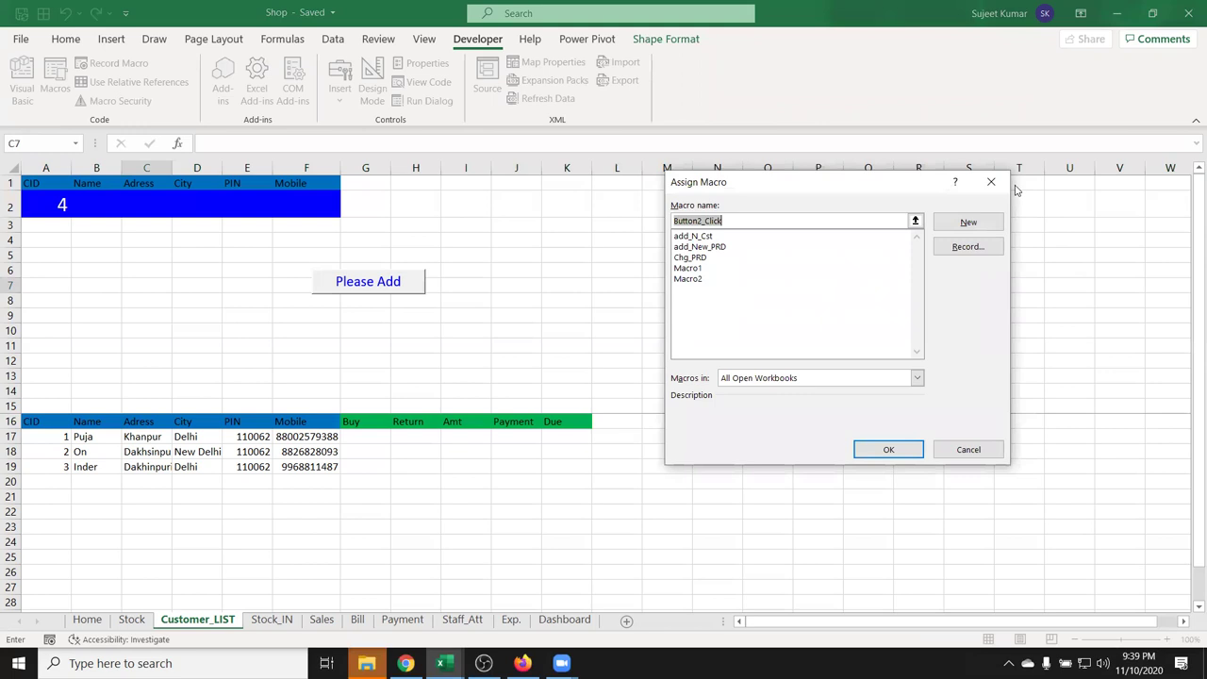
pyautogui.click(992, 184)
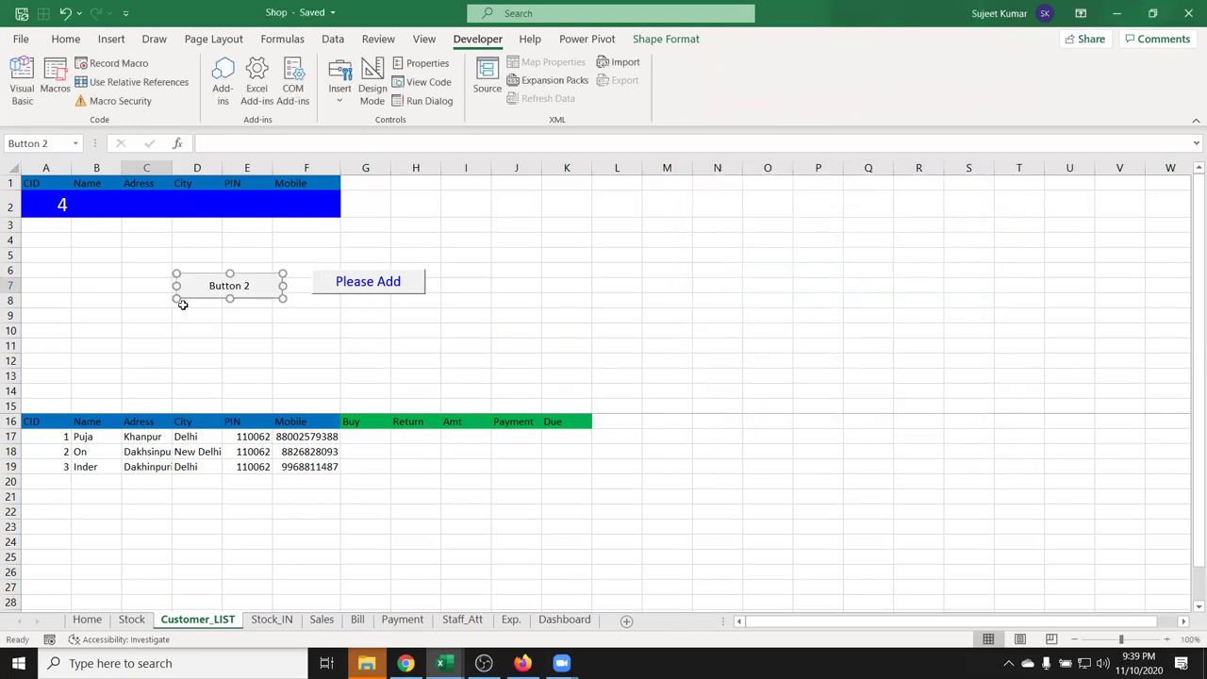
pyautogui.moveTo(177, 298); pyautogui.dragTo(147, 304)
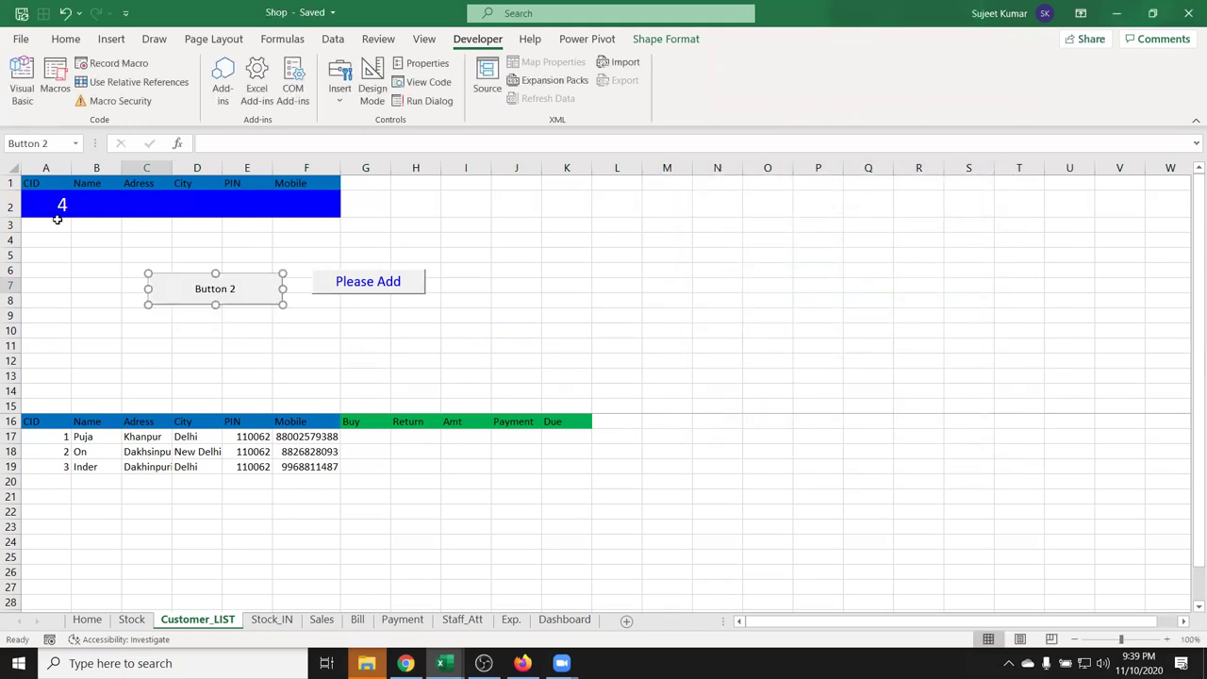
# Change the Button 2 caption to 'Edif Cut. info' and narrow the button slightly
pyautogui.click(65, 38)
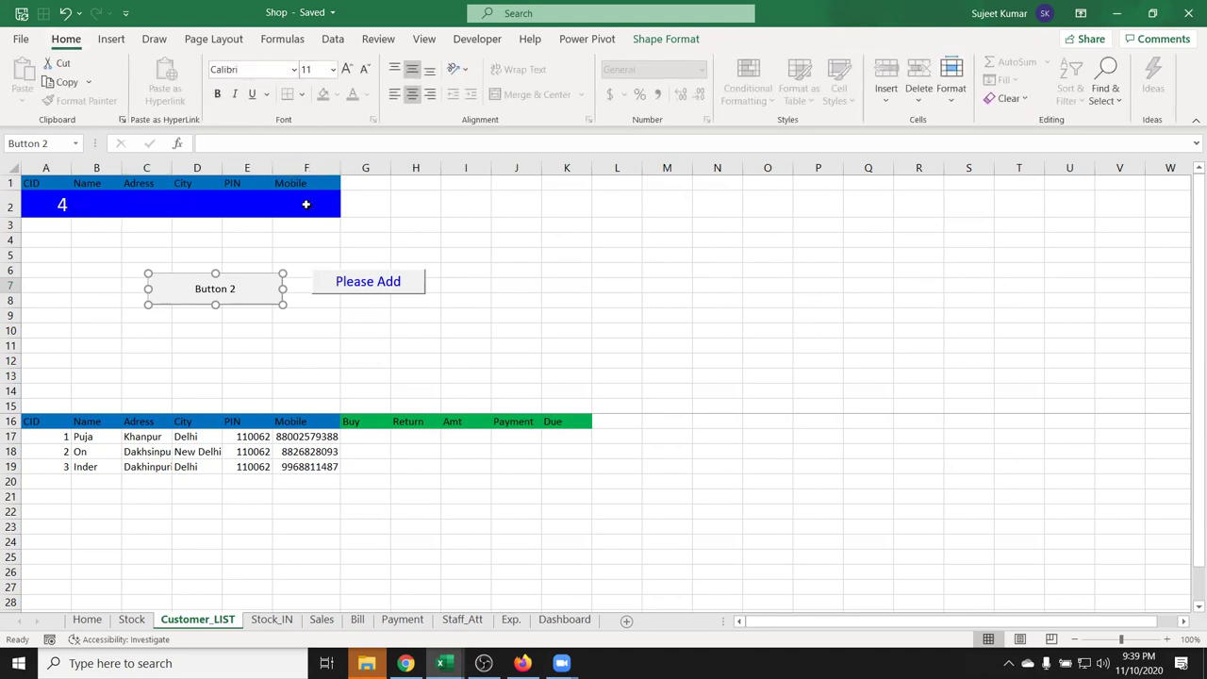
pyautogui.click(218, 293)
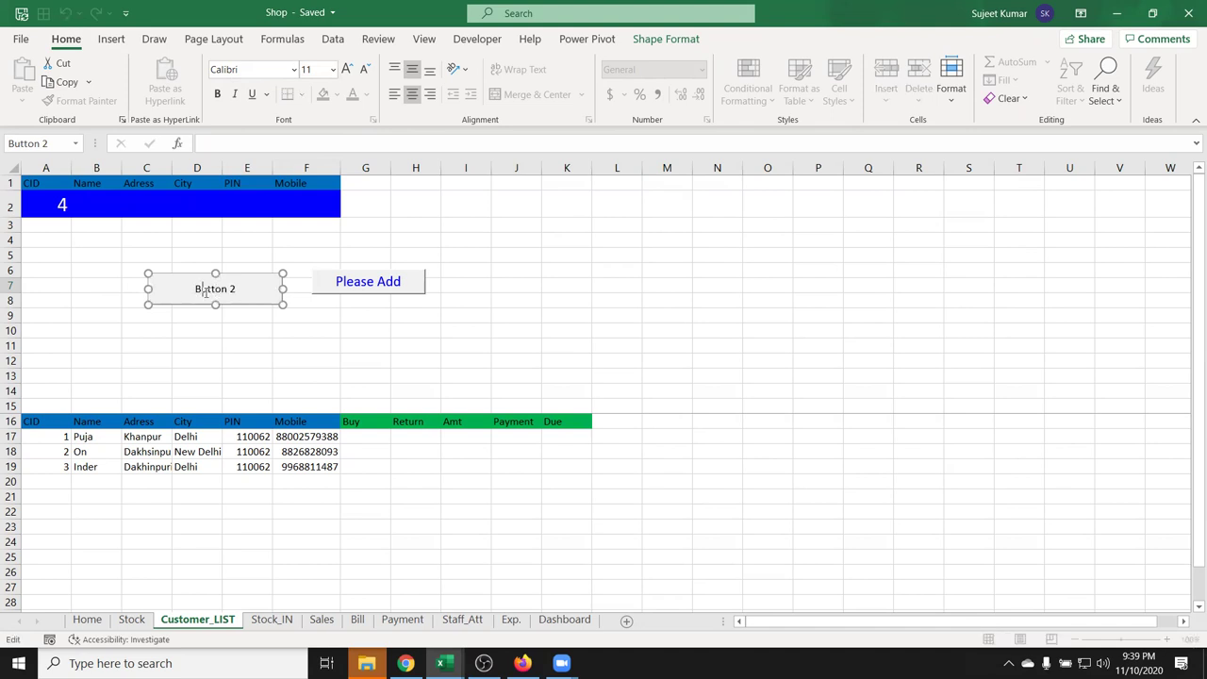
pyautogui.moveTo(151, 290); pyautogui.dragTo(264, 294)
pyautogui.click(265, 294)
pyautogui.press('Escape')
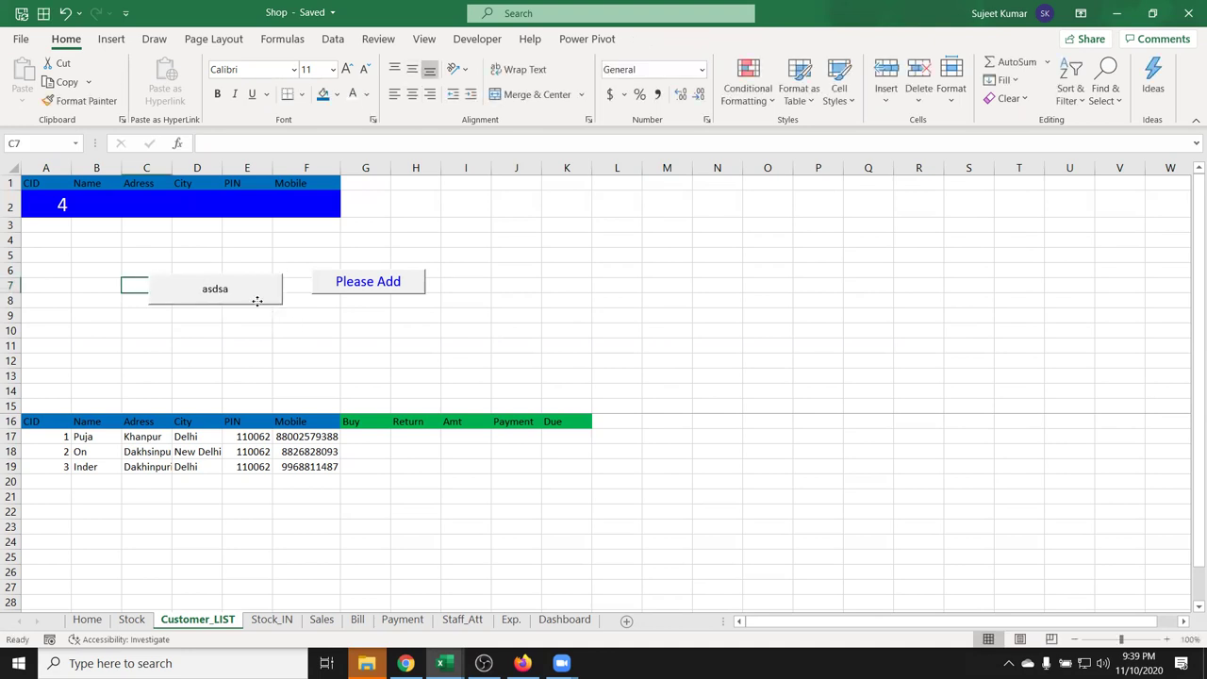
pyautogui.rightClick(257, 301)
pyautogui.click(315, 383)
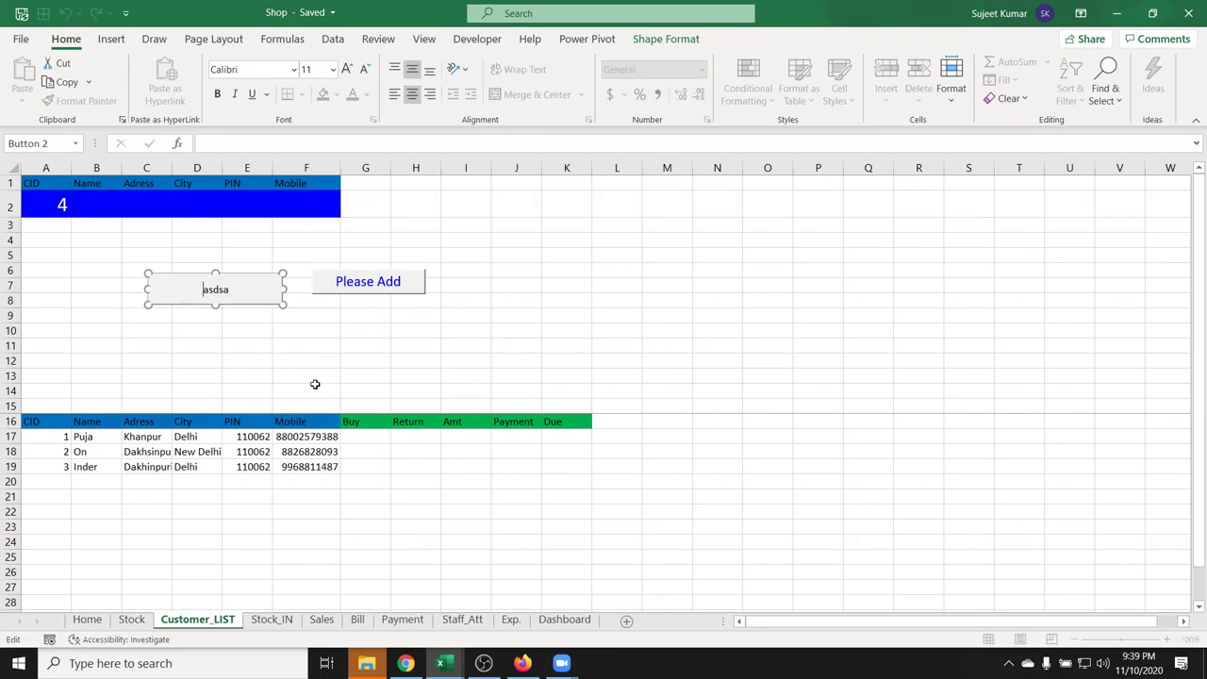
pyautogui.press('Right')
pyautogui.click(314, 375)
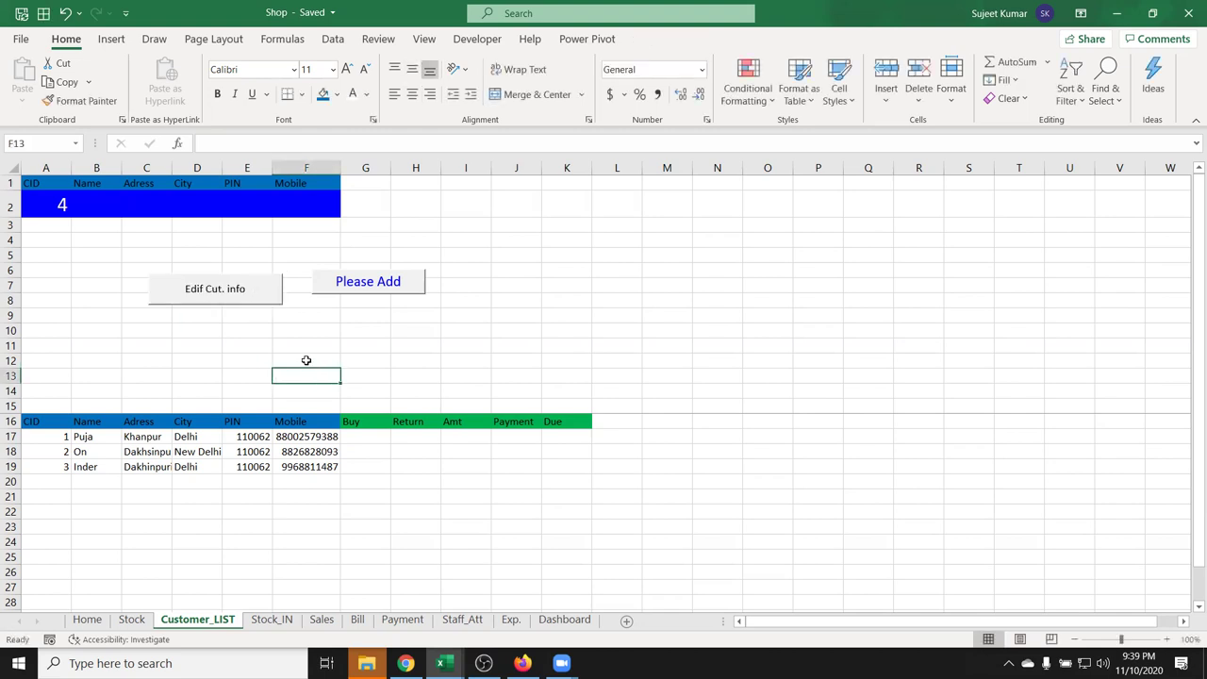
pyautogui.keyDown('ctrl'); pyautogui.click(263, 300); pyautogui.keyUp('ctrl')
pyautogui.moveTo(282, 303); pyautogui.dragTo(259, 300)
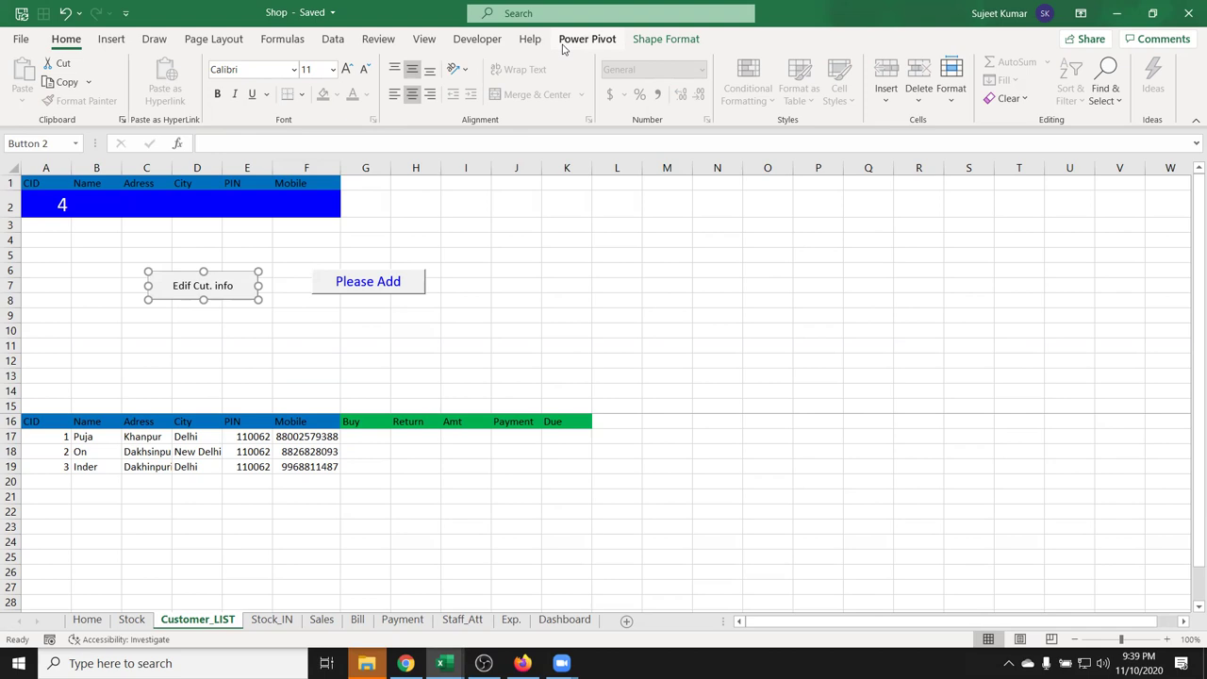
# Set the Edif Cut. info button's caption font colour to green in Format Control
pyautogui.rightClick(251, 296)
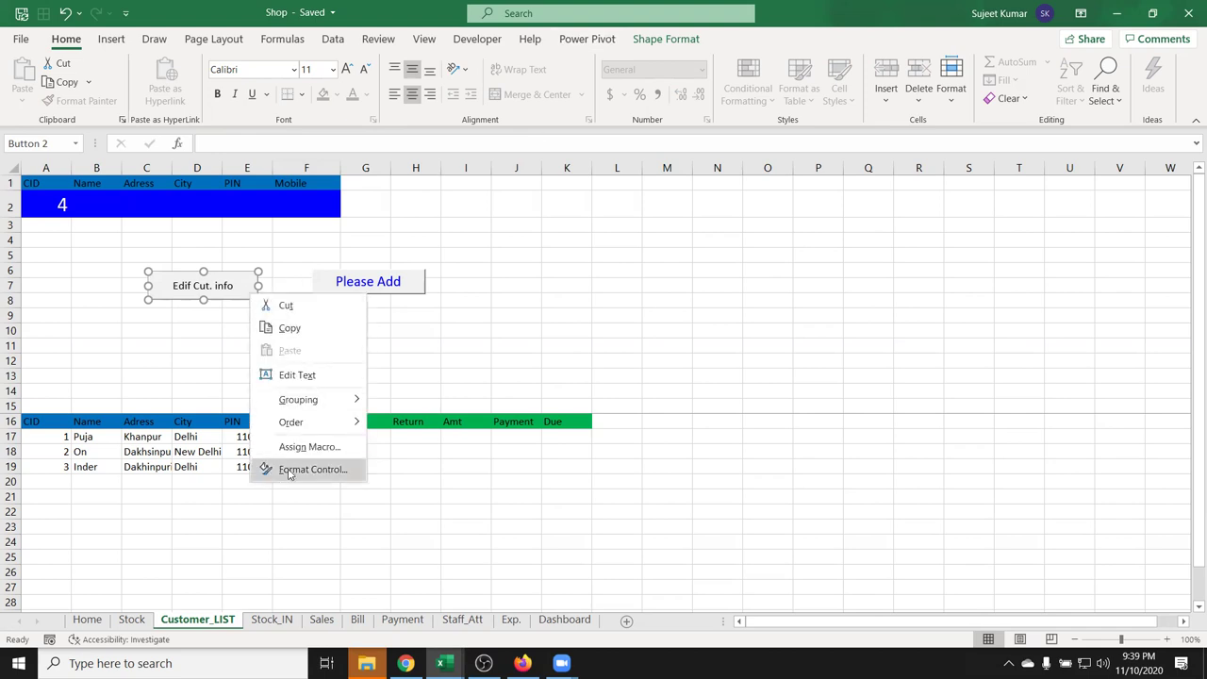
pyautogui.click(296, 469)
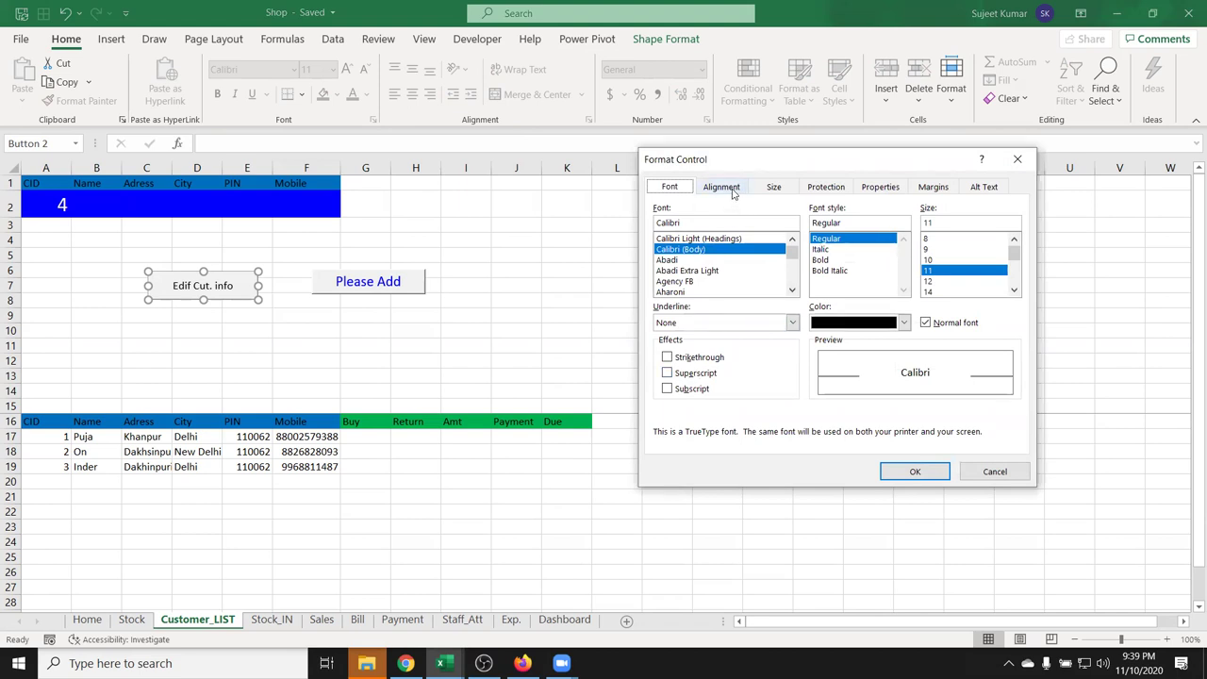
pyautogui.click(901, 322)
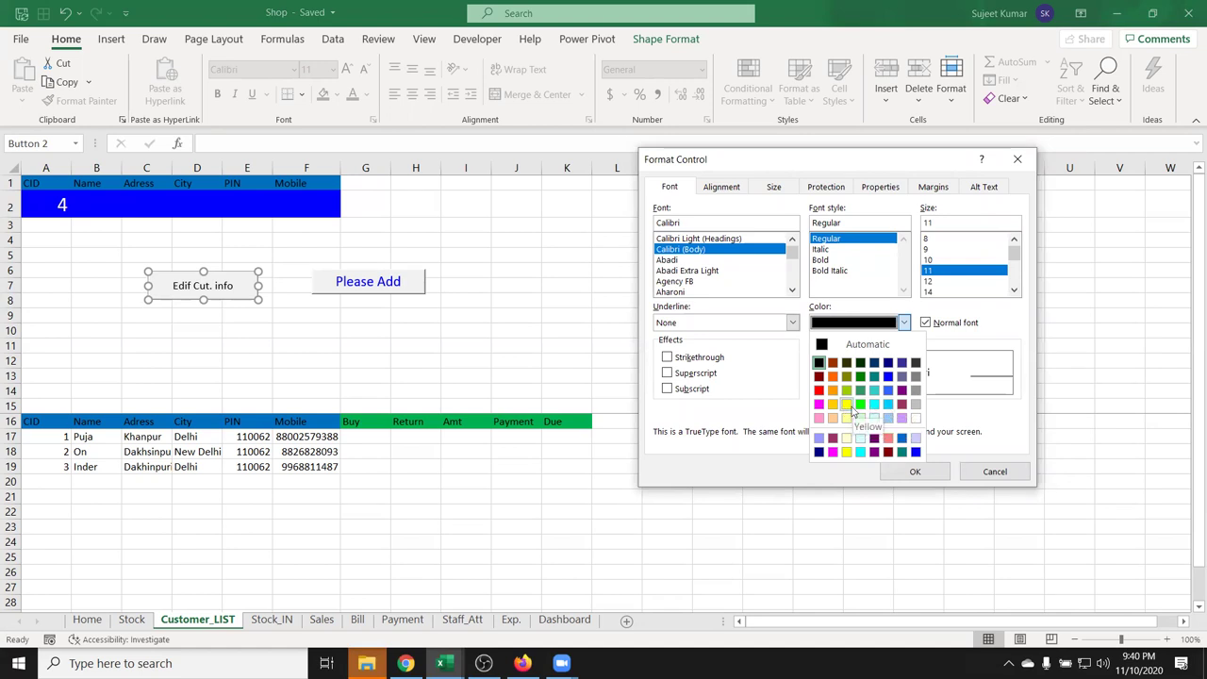
pyautogui.click(860, 377)
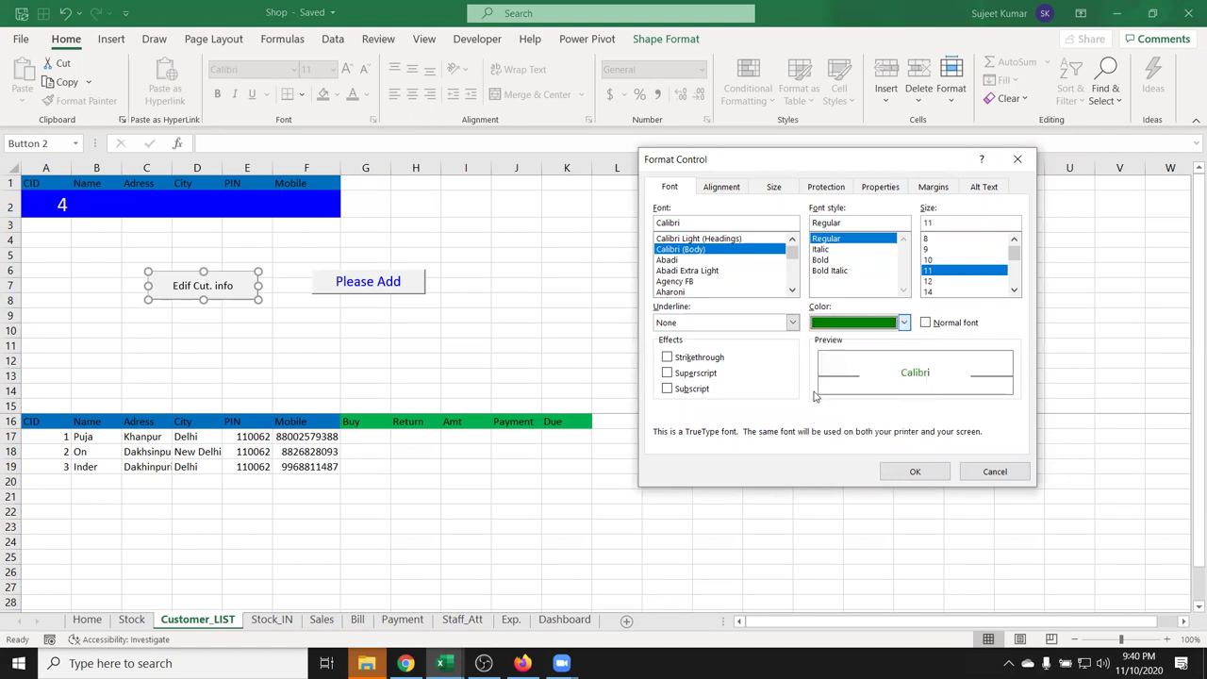
pyautogui.click(913, 474)
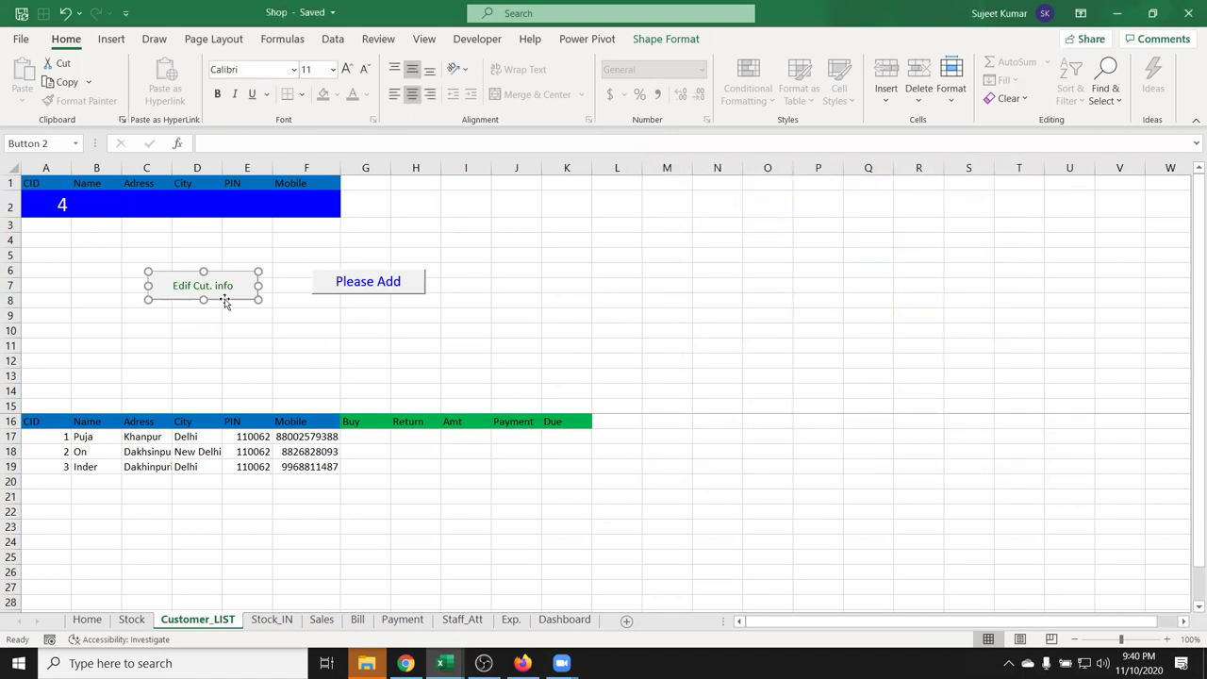
# Nudge the Edif Cut. info button slightly into a new position
pyautogui.moveTo(225, 300); pyautogui.dragTo(231, 297)
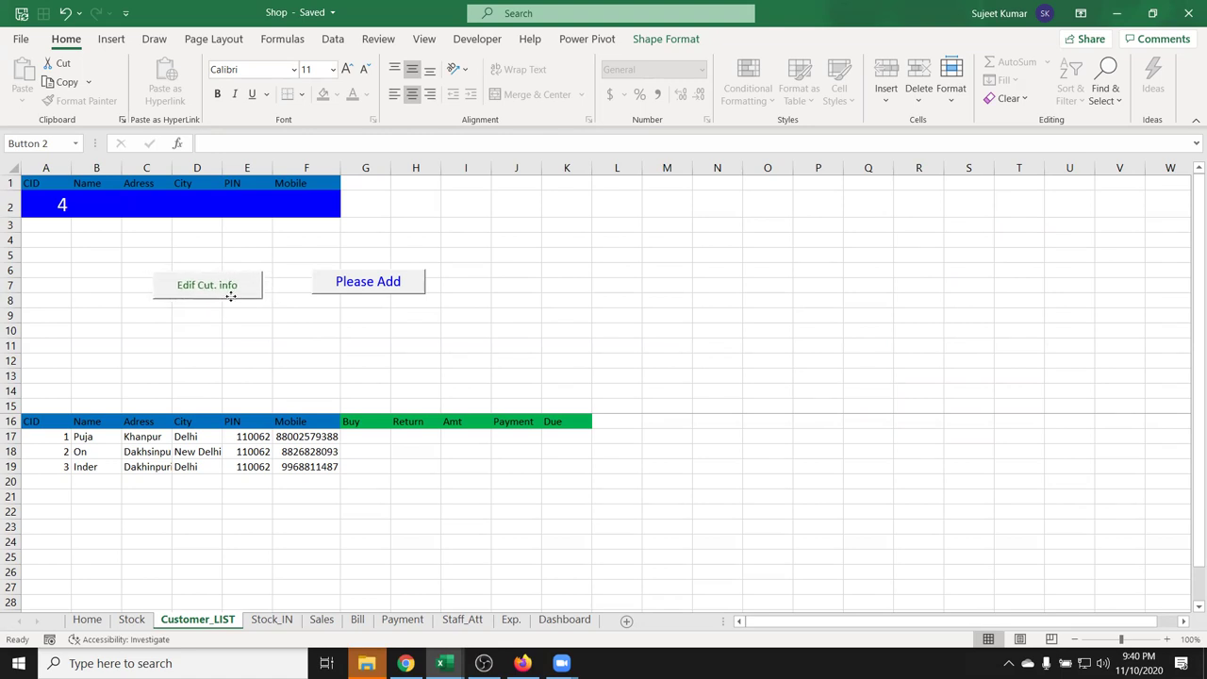
pyautogui.click(243, 354)
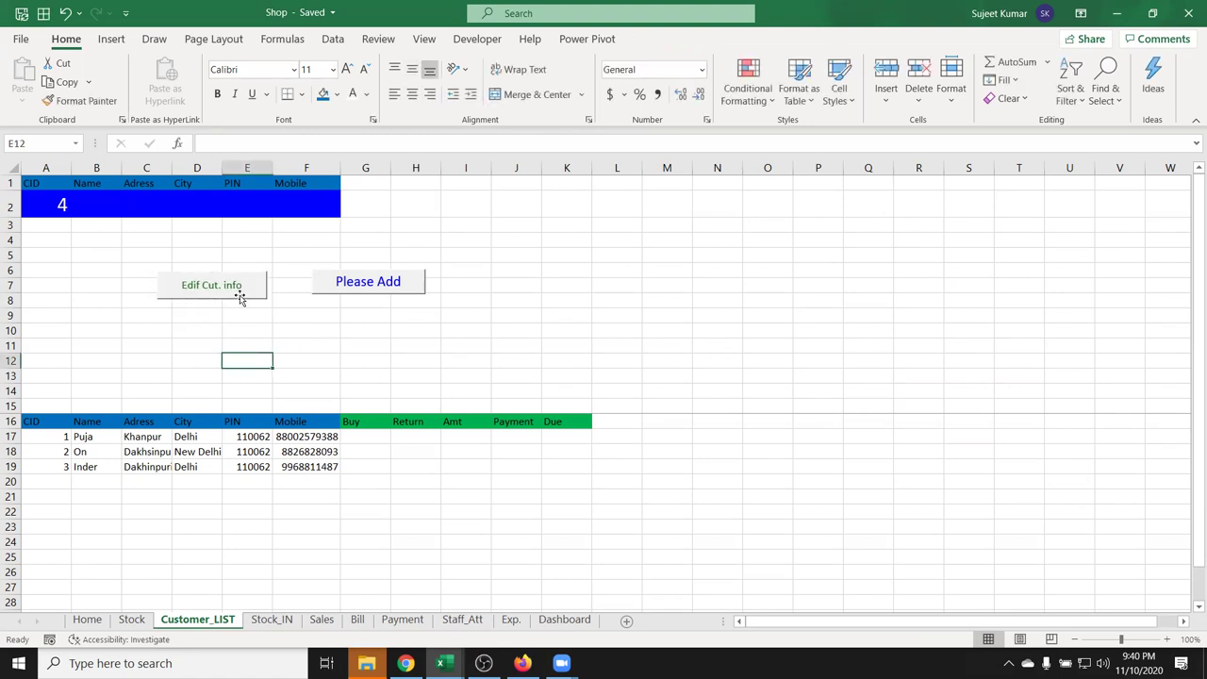
pyautogui.keyDown('ctrl'); pyautogui.click(241, 295); pyautogui.keyUp('ctrl')
pyautogui.moveTo(240, 295); pyautogui.dragTo(243, 292)
pyautogui.click(235, 325)
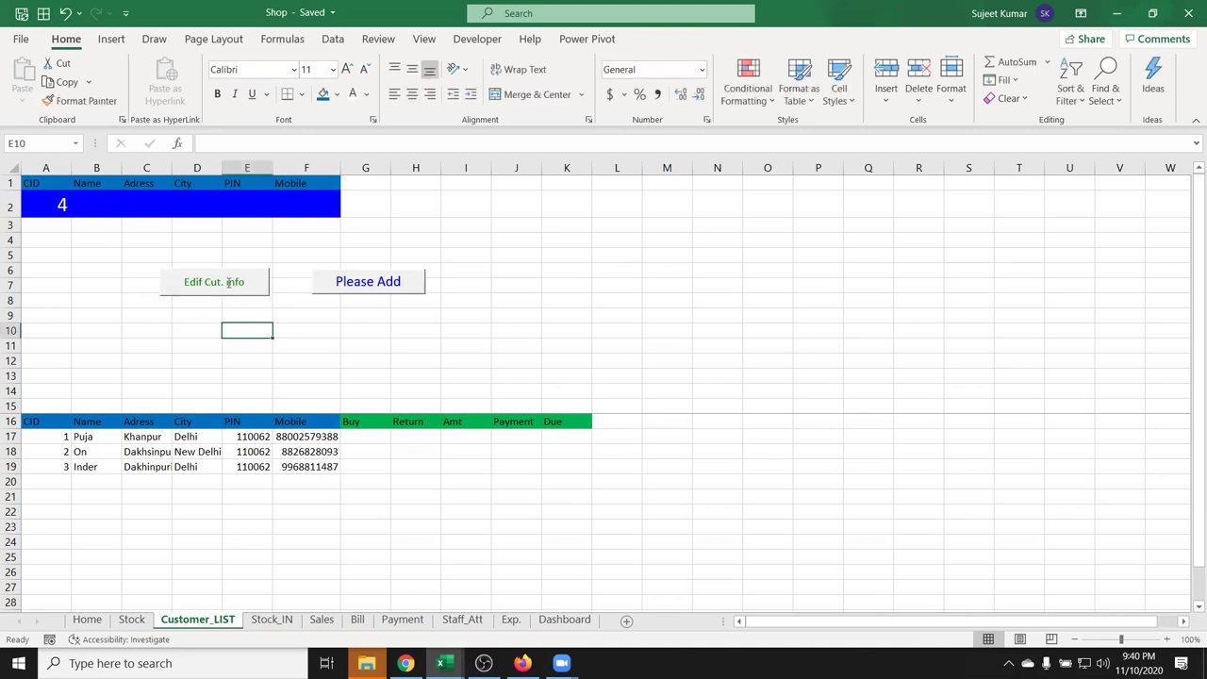
pyautogui.rightClick(231, 294)
pyautogui.click(283, 436)
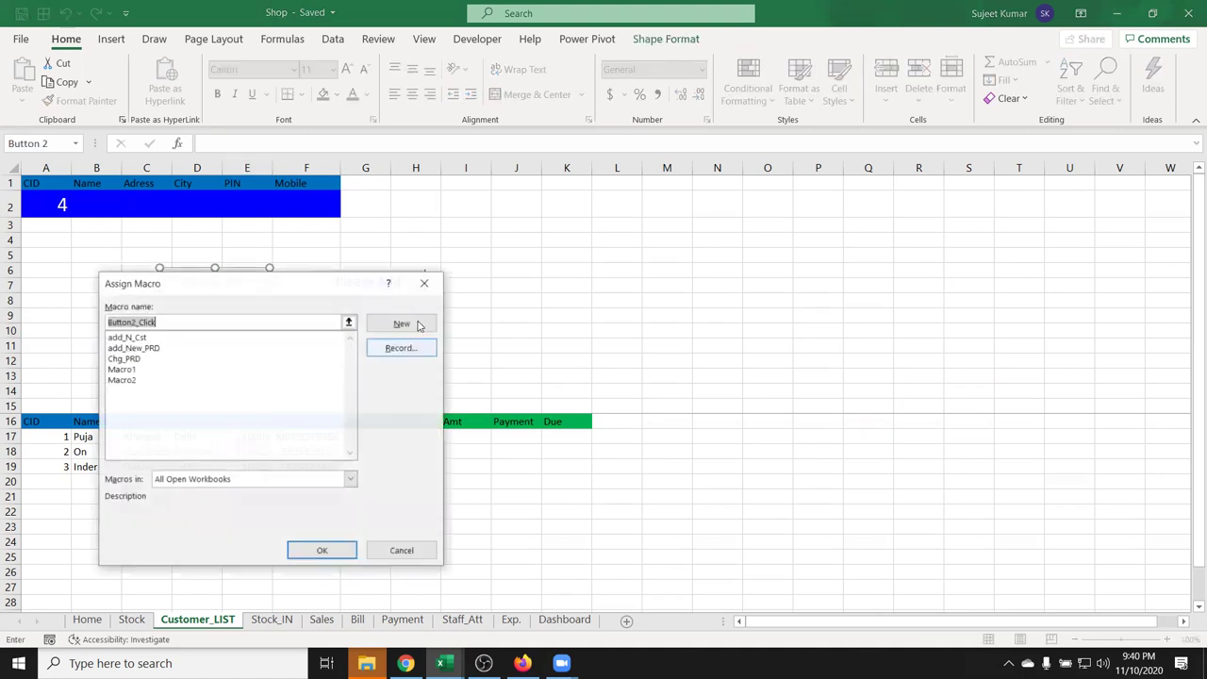
pyautogui.click(424, 283)
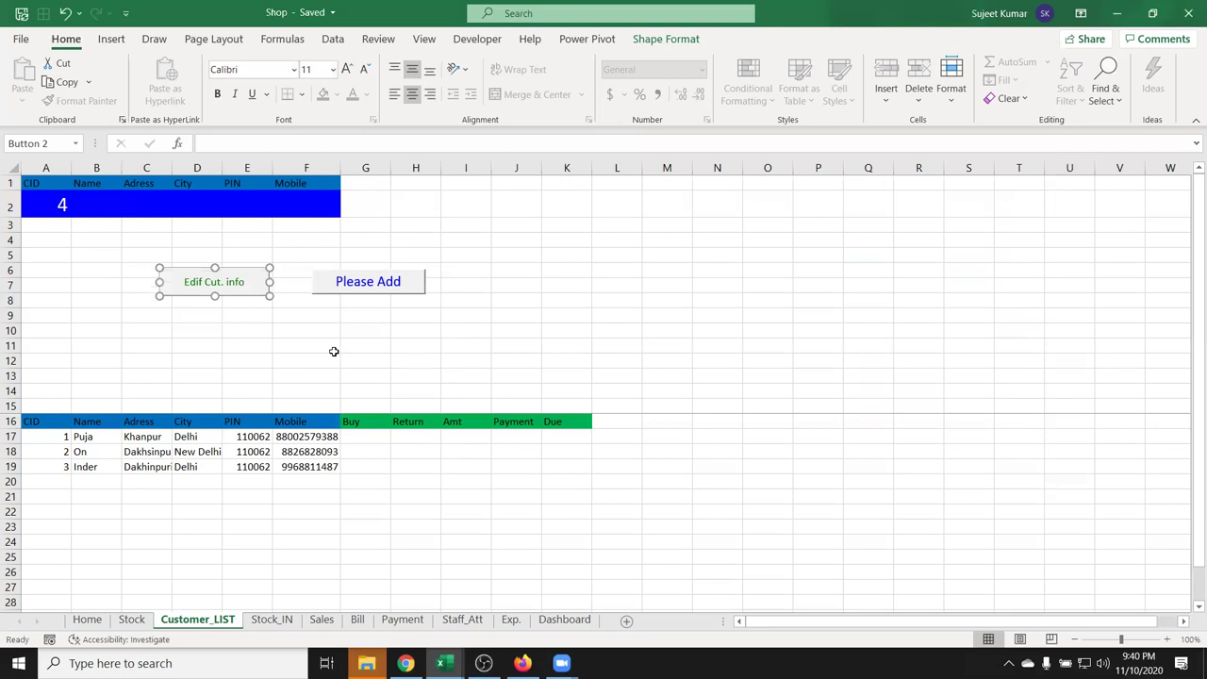
pyautogui.click(334, 350)
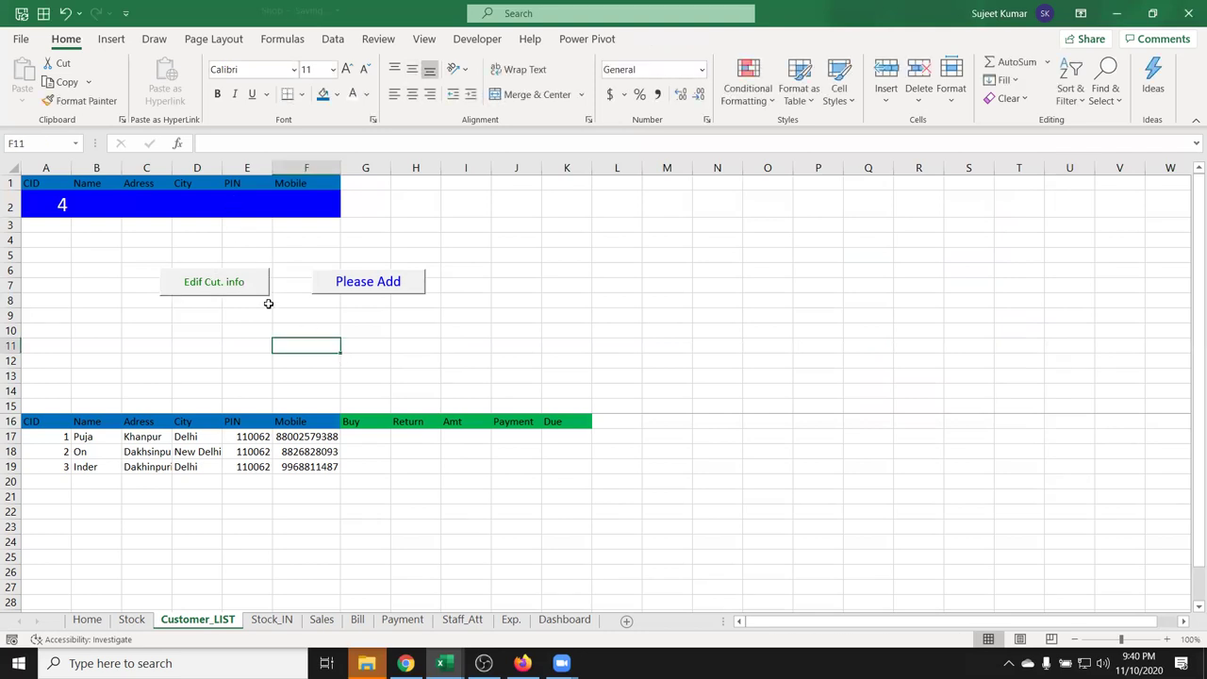
pyautogui.hotkey('alt', 'F11')
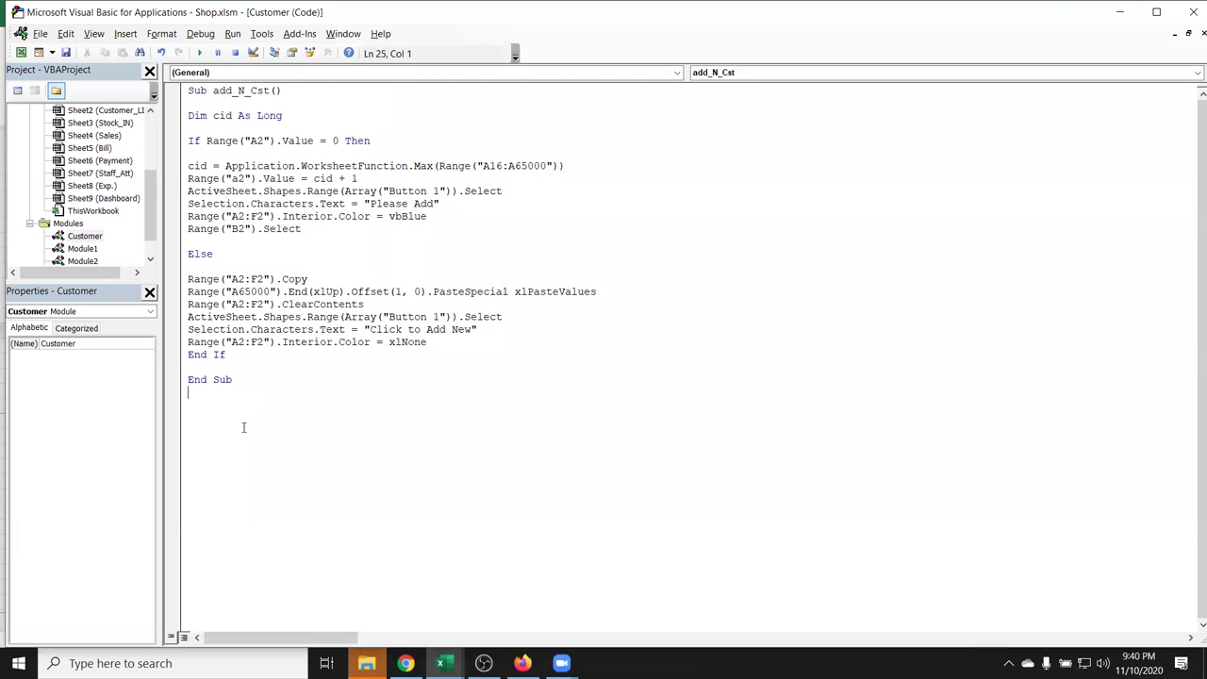
pyautogui.hotkey('alt', 'F11')
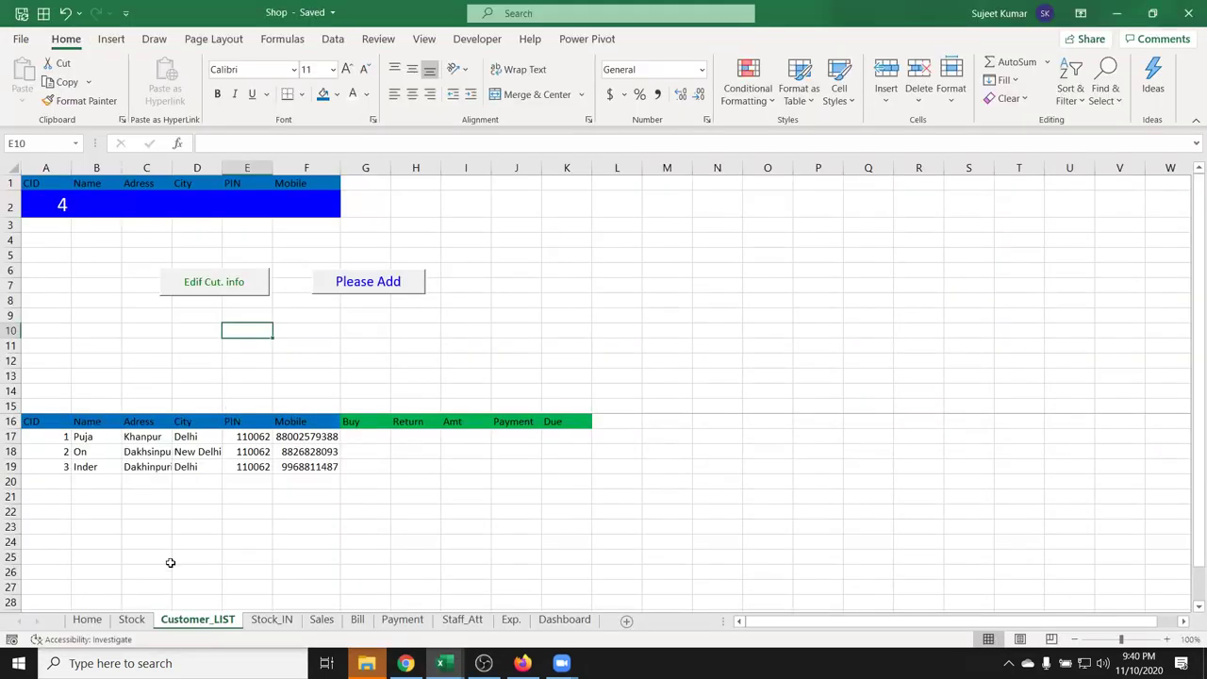
# On the Stock sheet, load product ID 3 (Wheet) for editing via Edit Product Info
pyautogui.click(132, 620)
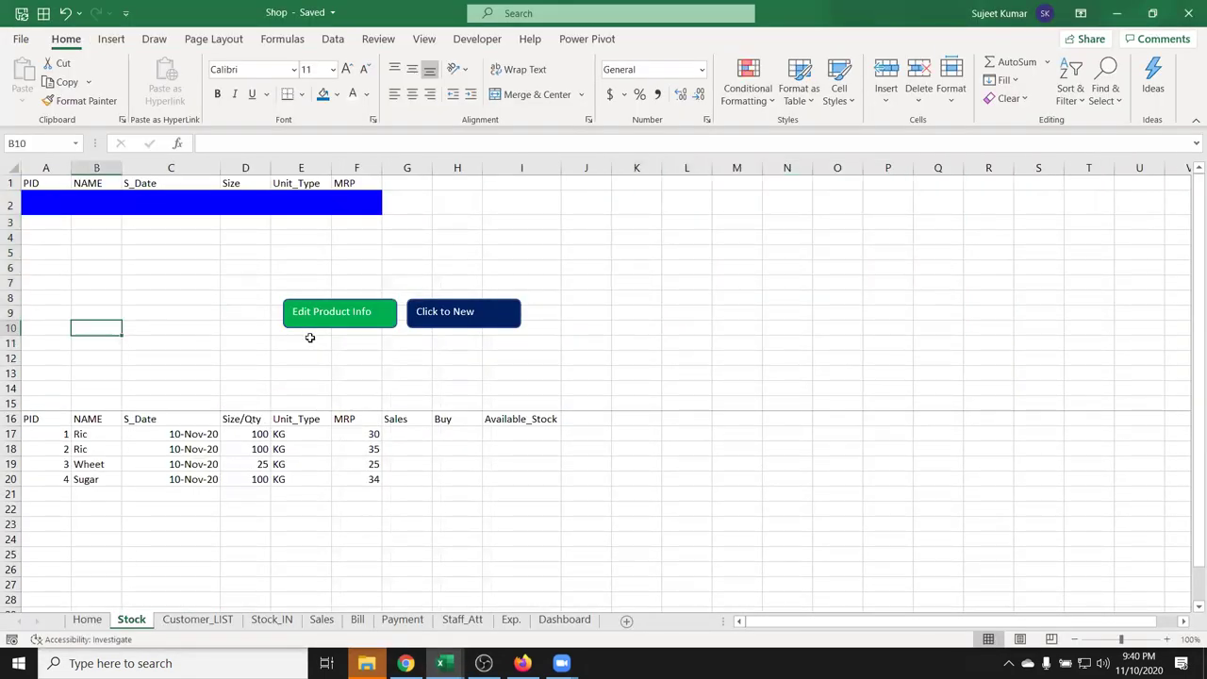
pyautogui.click(316, 322)
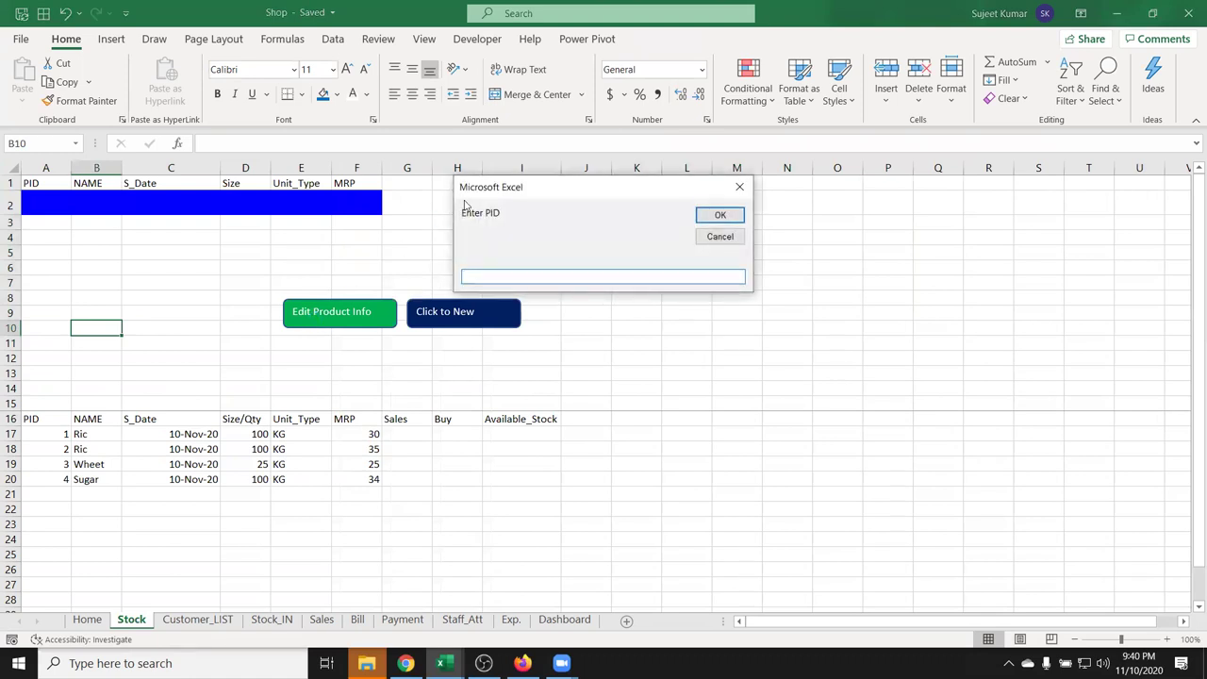
pyautogui.moveTo(508, 187); pyautogui.dragTo(573, 198)
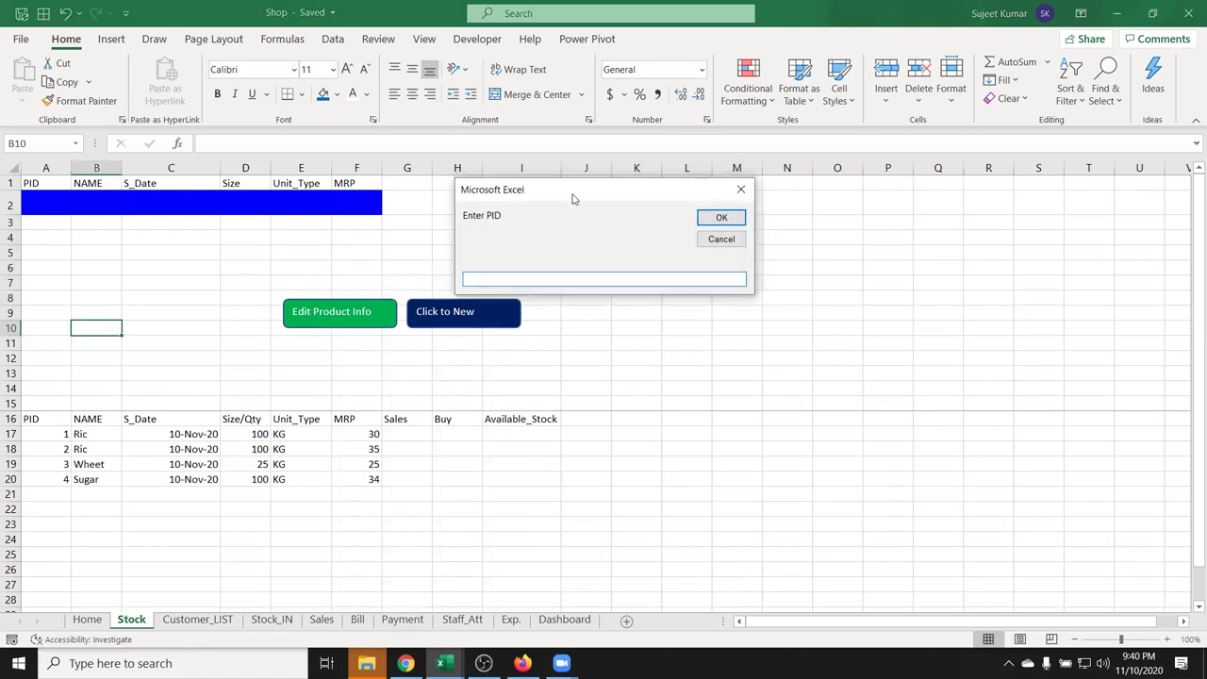
pyautogui.write('3')
pyautogui.click(792, 228)
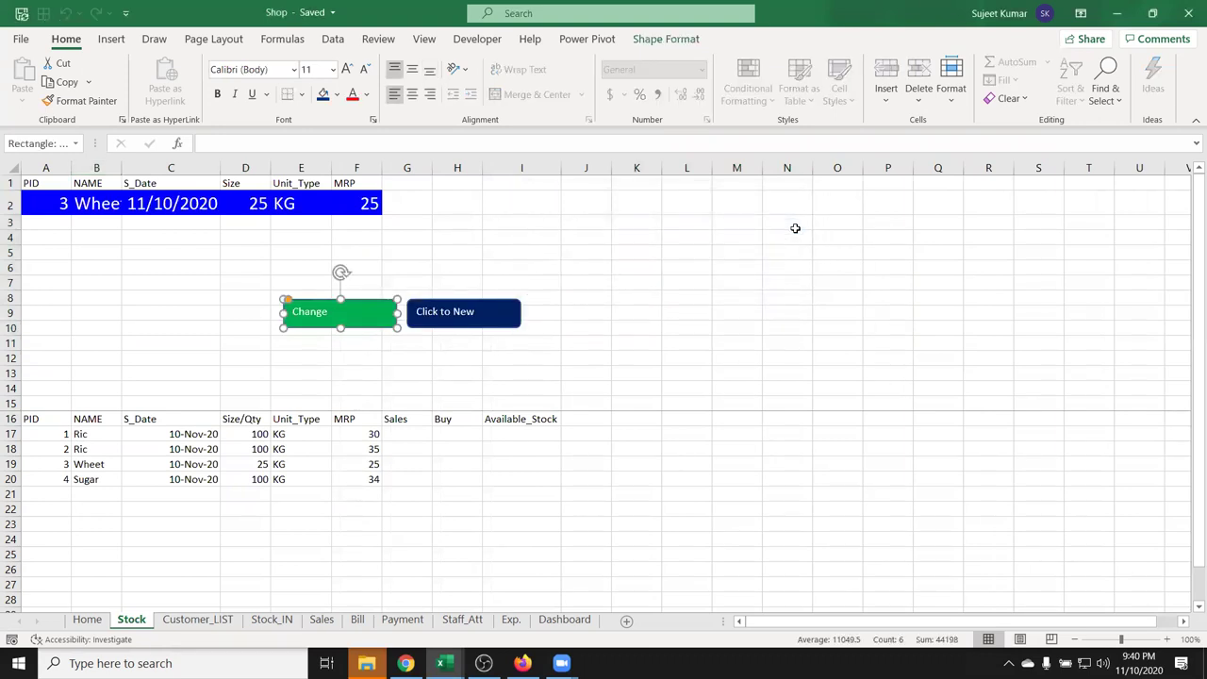
# Change Wheet's MRP in F2 to 27, save it to the stock list, and return to Customer_LIST
pyautogui.click(367, 205)
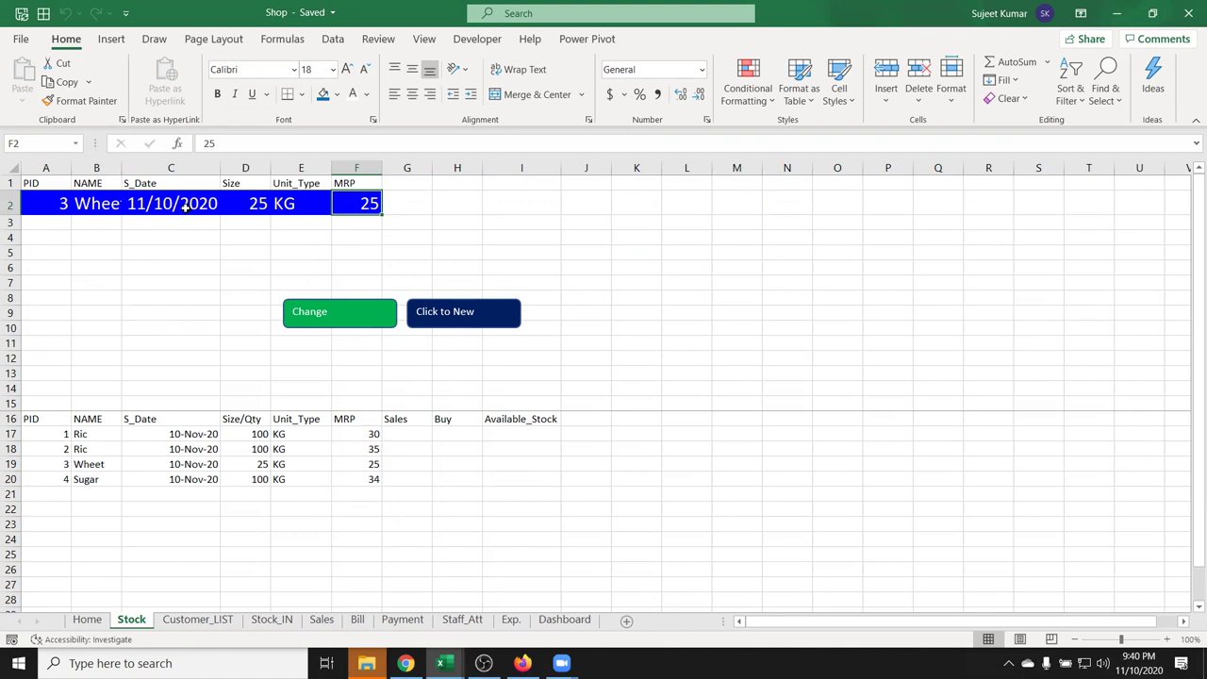
pyautogui.write('27')
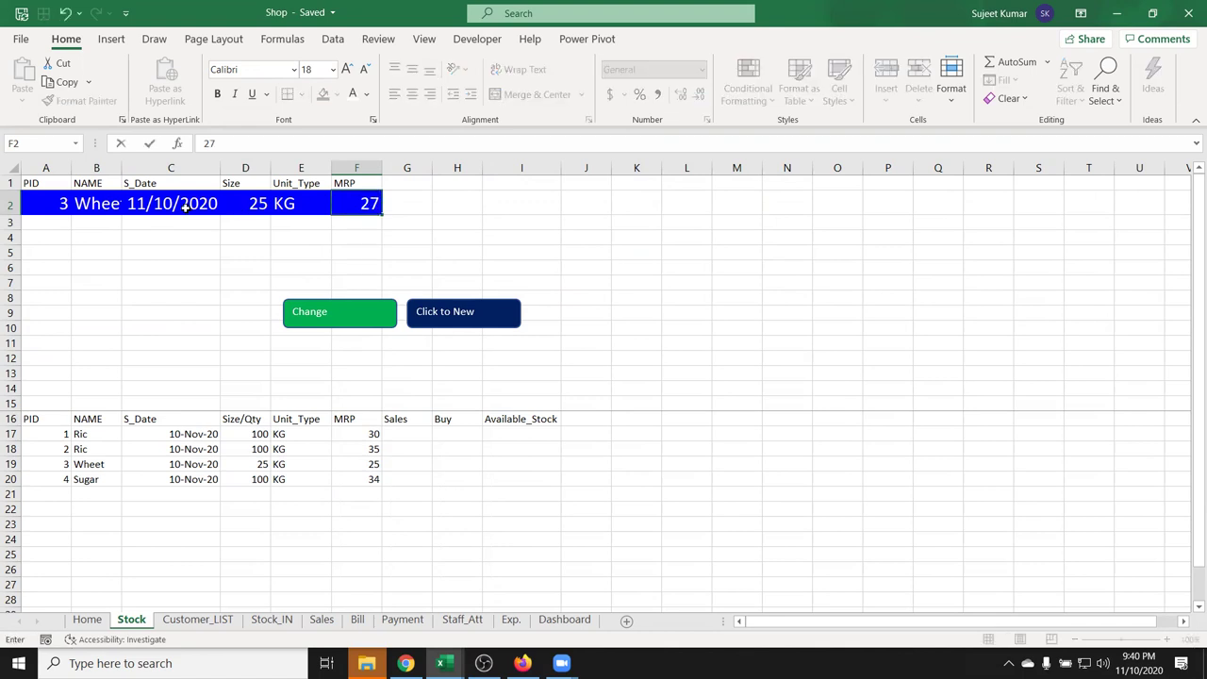
pyautogui.press('Return')
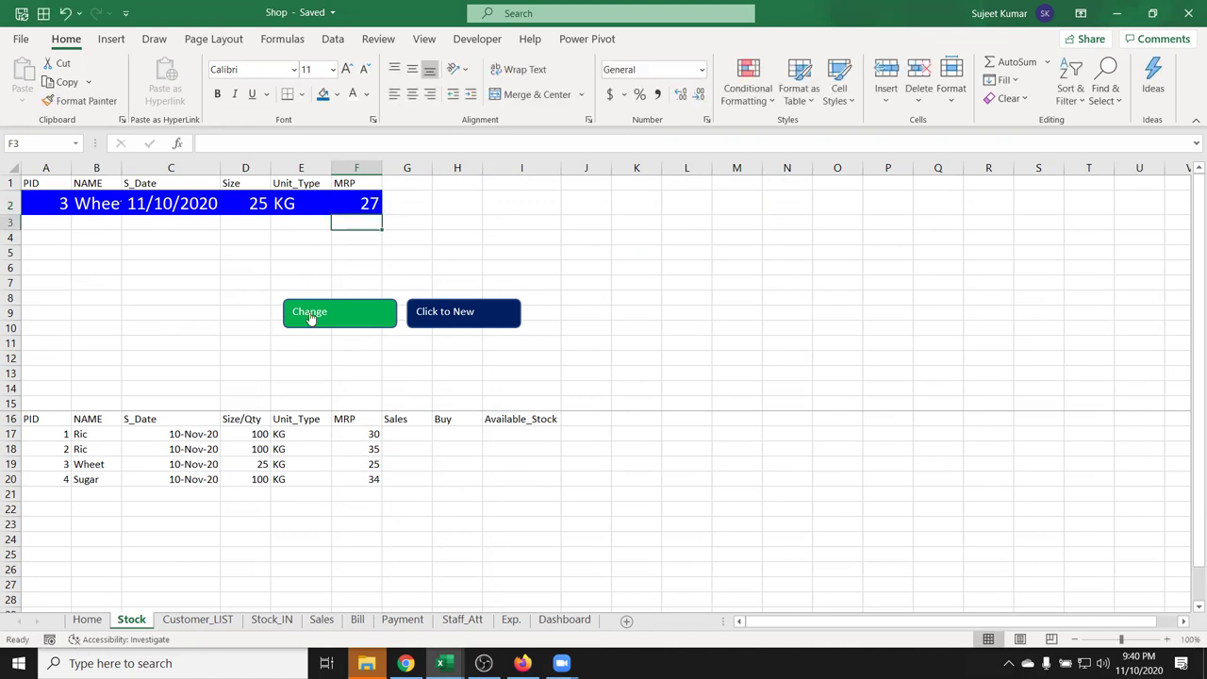
pyautogui.click(310, 315)
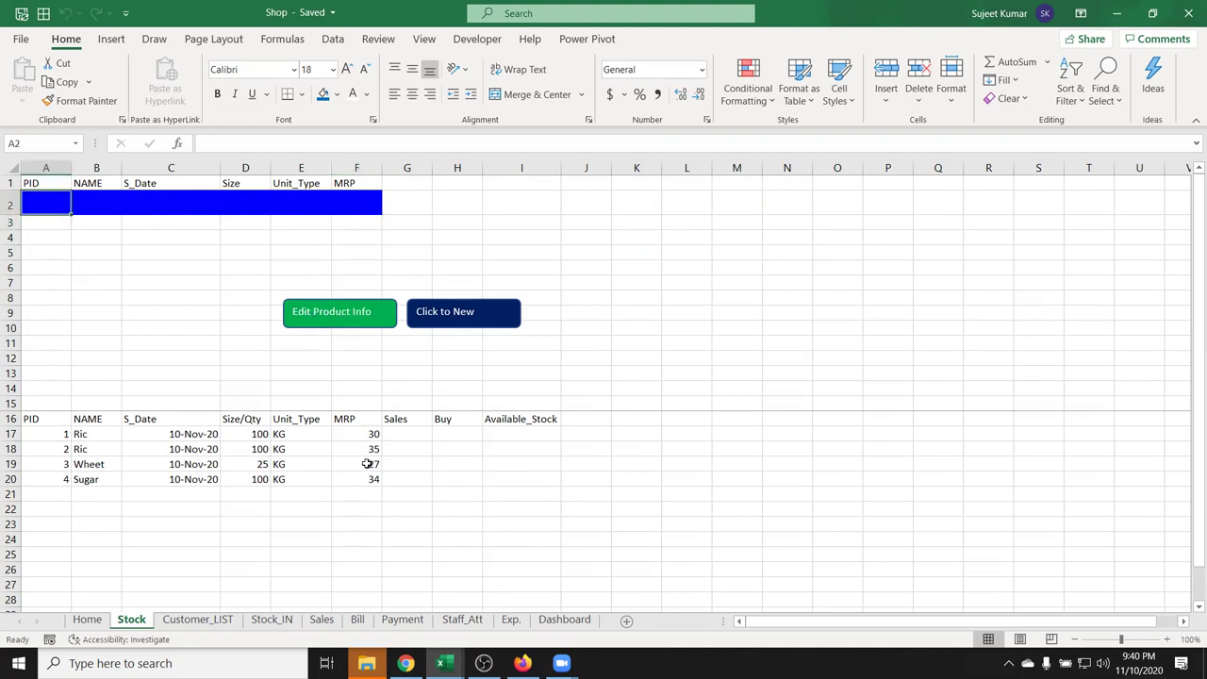
pyautogui.moveTo(367, 461); pyautogui.dragTo(29, 462)
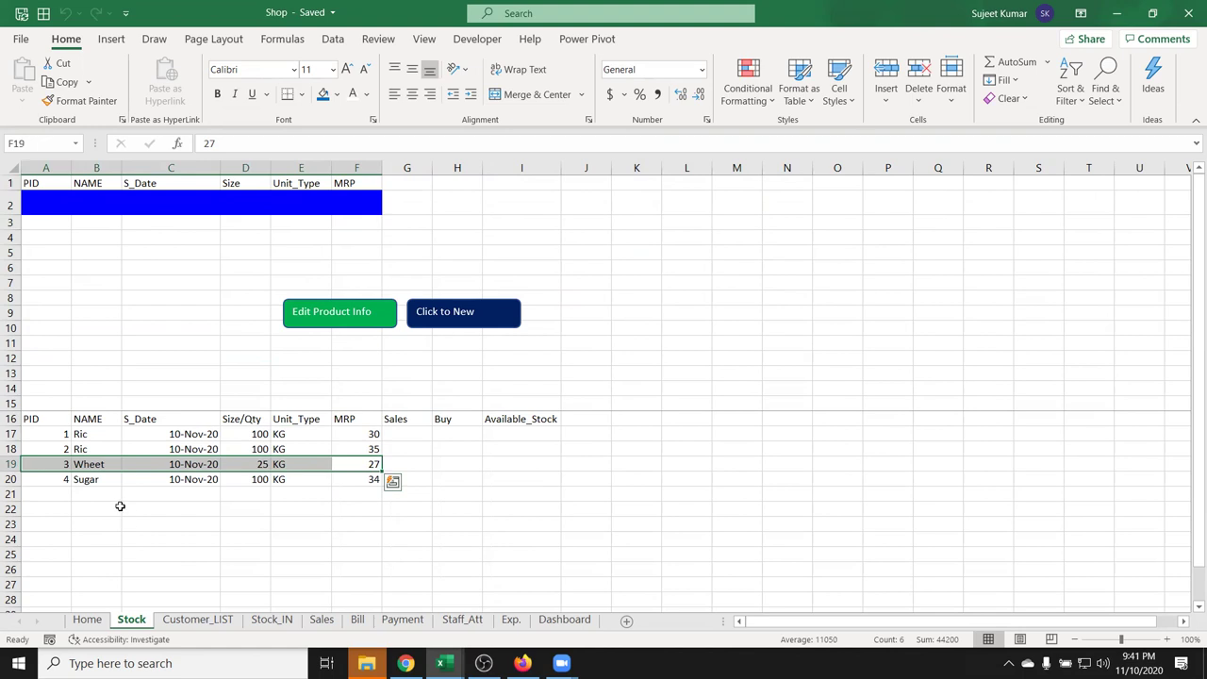
pyautogui.click(197, 619)
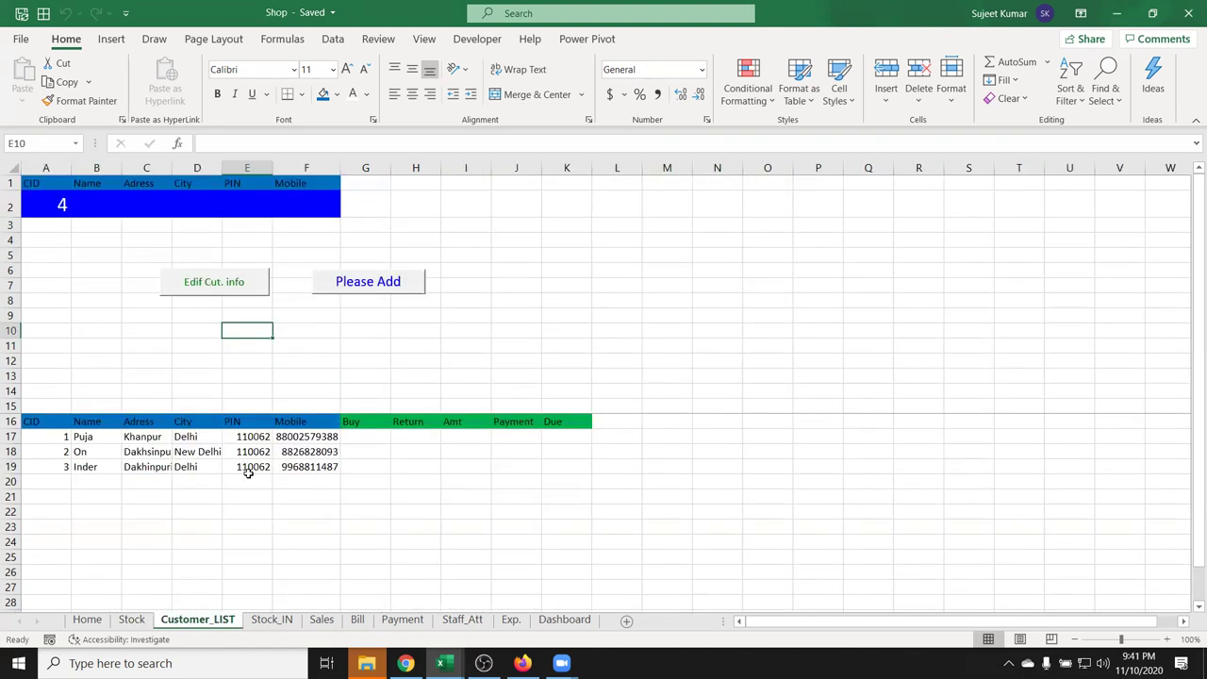
# Delete customer ID 4 from cell A2, select B2:F2, and open the VBA editor with Alt+F11
pyautogui.click(309, 455)
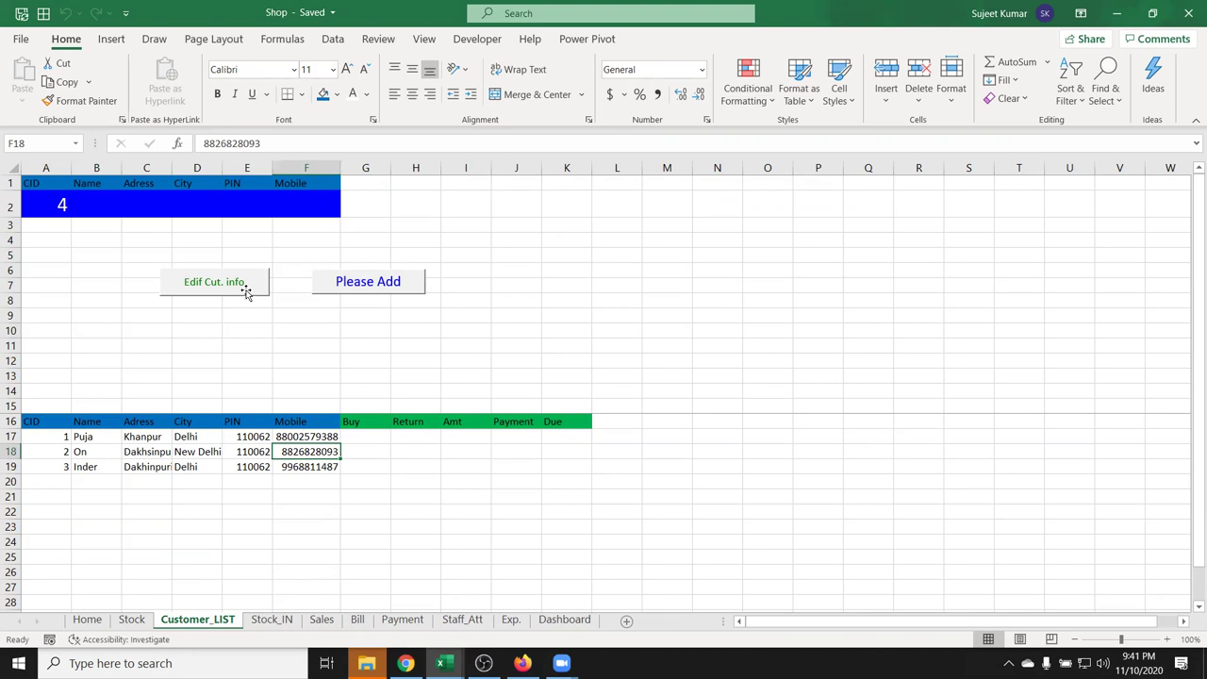
pyautogui.click(60, 208)
pyautogui.press('Delete')
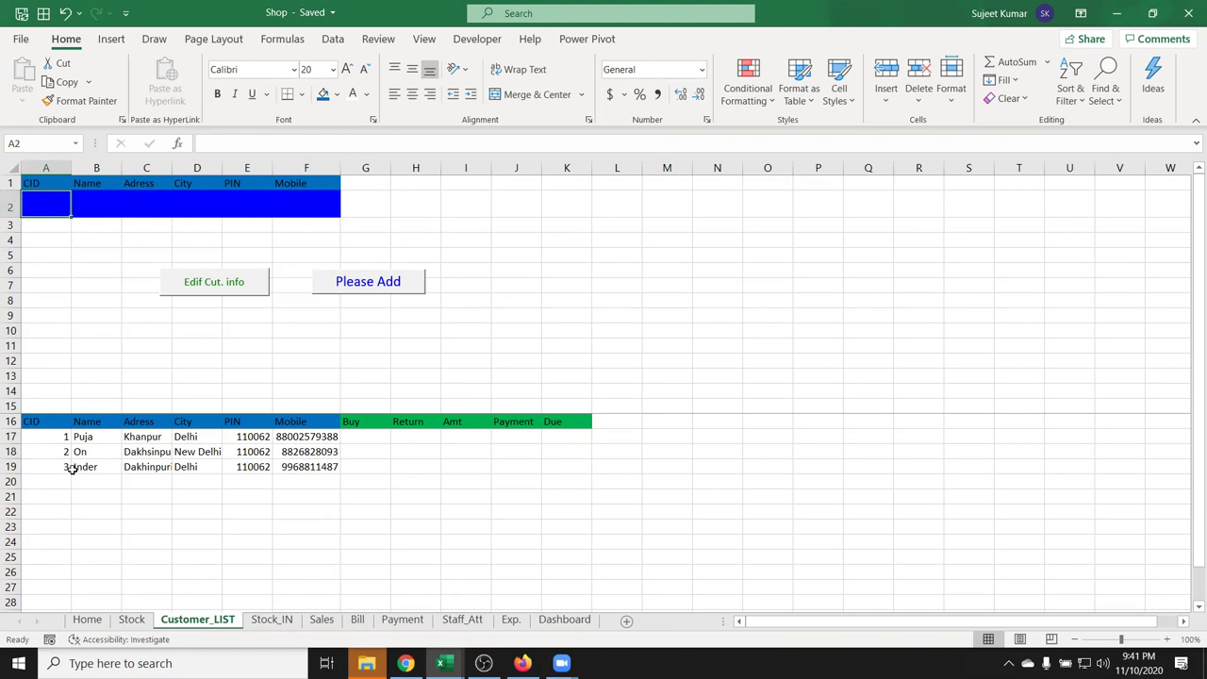
pyautogui.moveTo(91, 205)
pyautogui.mouseDown()
pyautogui.moveTo(354, 216)
pyautogui.moveTo(317, 206)
pyautogui.mouseUp()
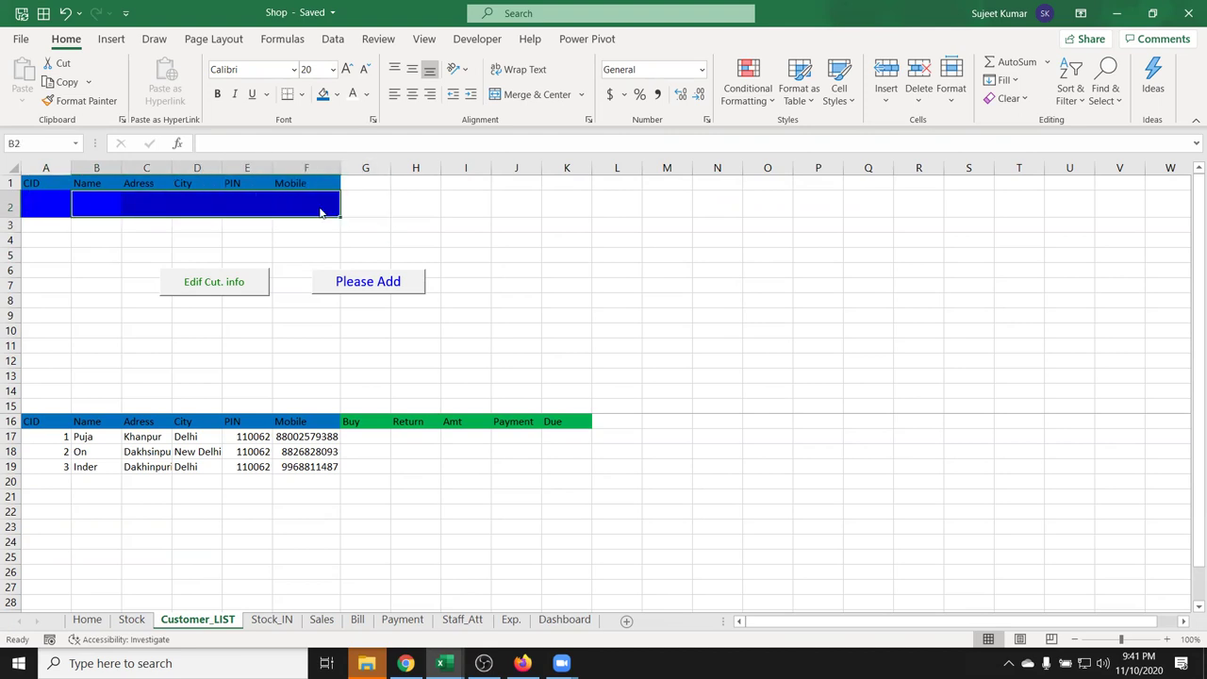
pyautogui.hotkey('alt', 'F11')
pyautogui.hotkey('alt', 'F11')
pyautogui.hotkey('alt', 'F11')
pyautogui.scroll(-1, 104, 255)
# Open the Stock module, toggle a breakpoint on the CountIf line, and select the Chg_PRD macro body
pyautogui.doubleClick(79, 248)
pyautogui.scroll(-5, 271, 419)
pyautogui.scroll(-4, 270, 418)
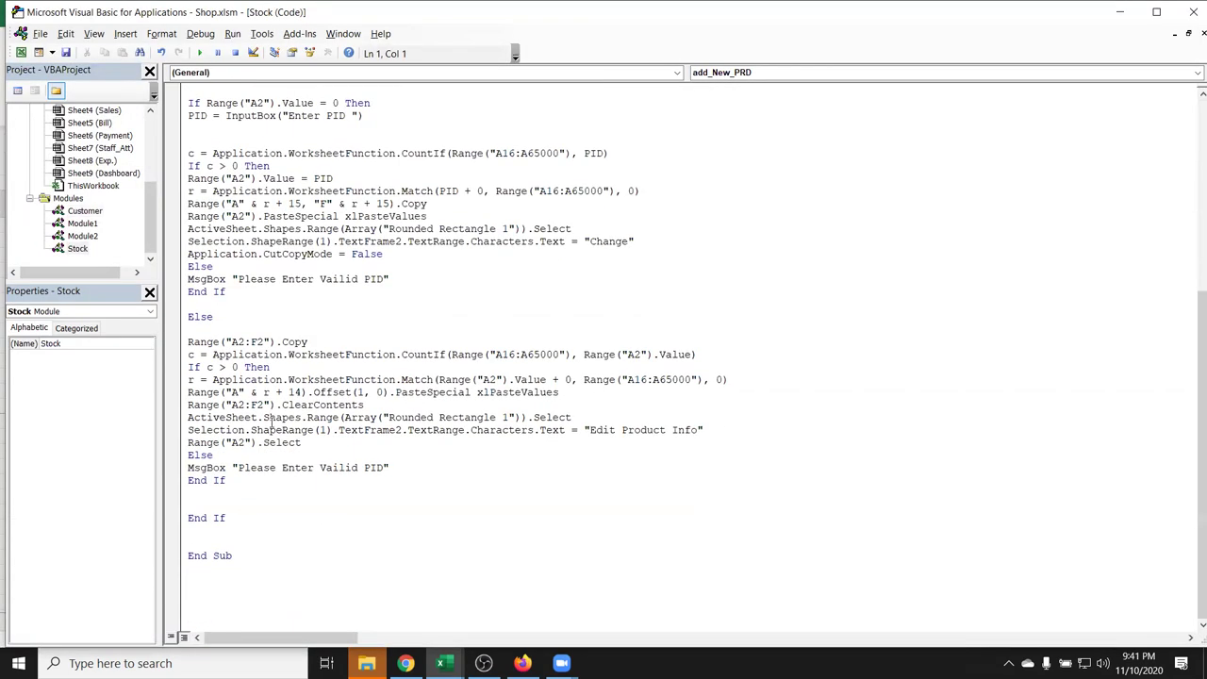
pyautogui.moveTo(249, 557); pyautogui.dragTo(181, 158)
pyautogui.scroll(2, 226, 464)
pyautogui.scroll(1, 224, 485)
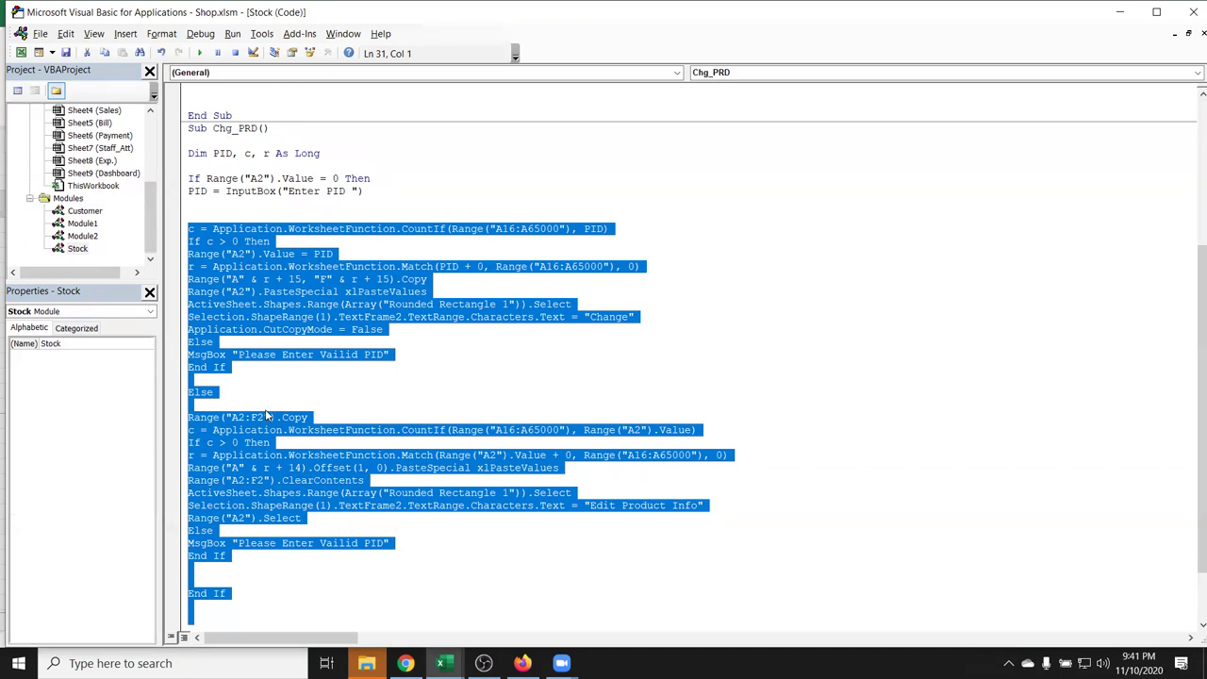
pyautogui.click(177, 231)
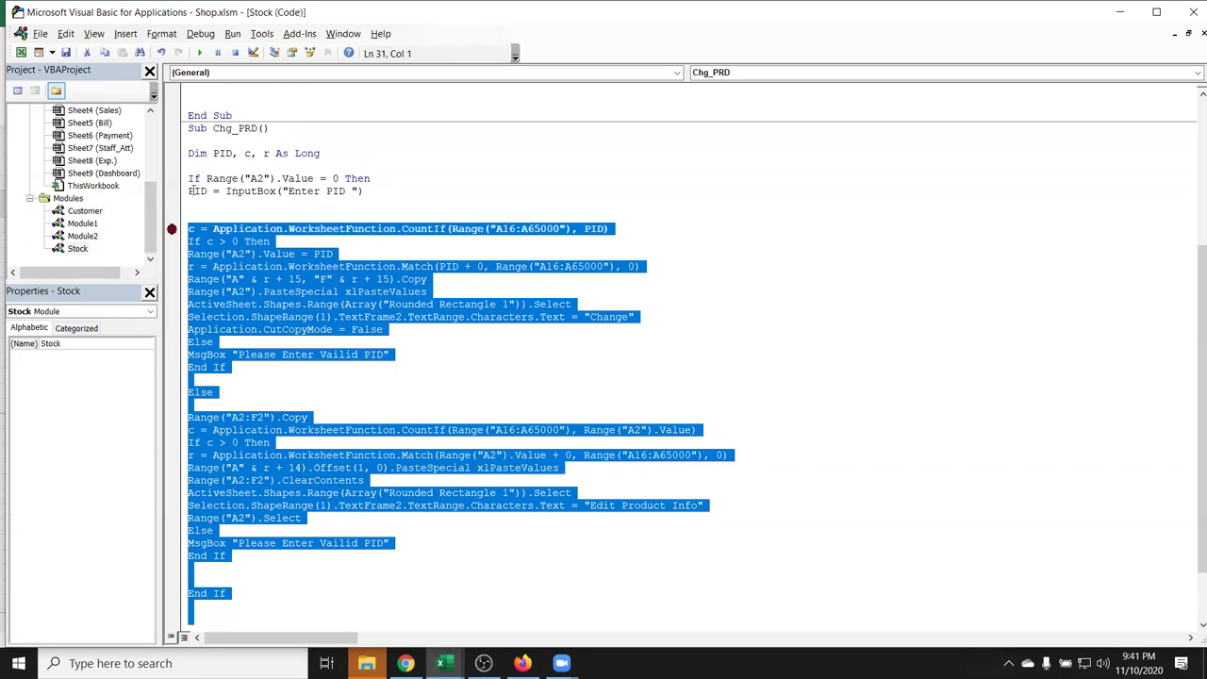
pyautogui.click(170, 231)
pyautogui.click(219, 215)
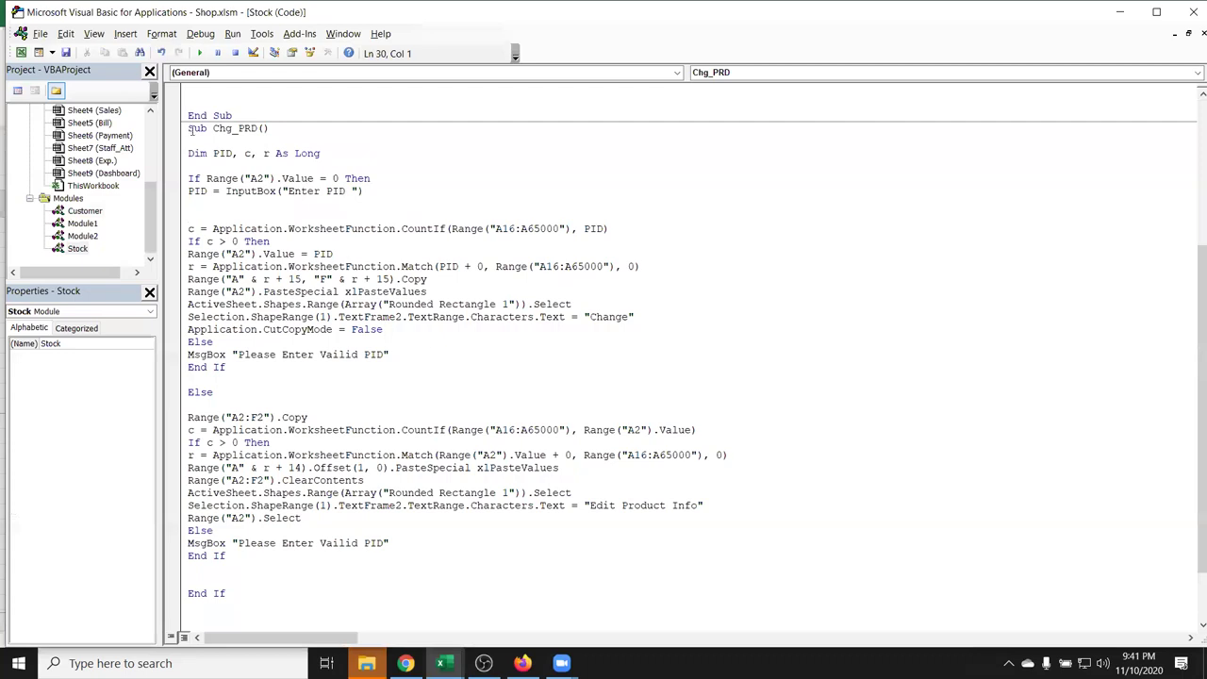
pyautogui.moveTo(190, 128); pyautogui.dragTo(318, 598)
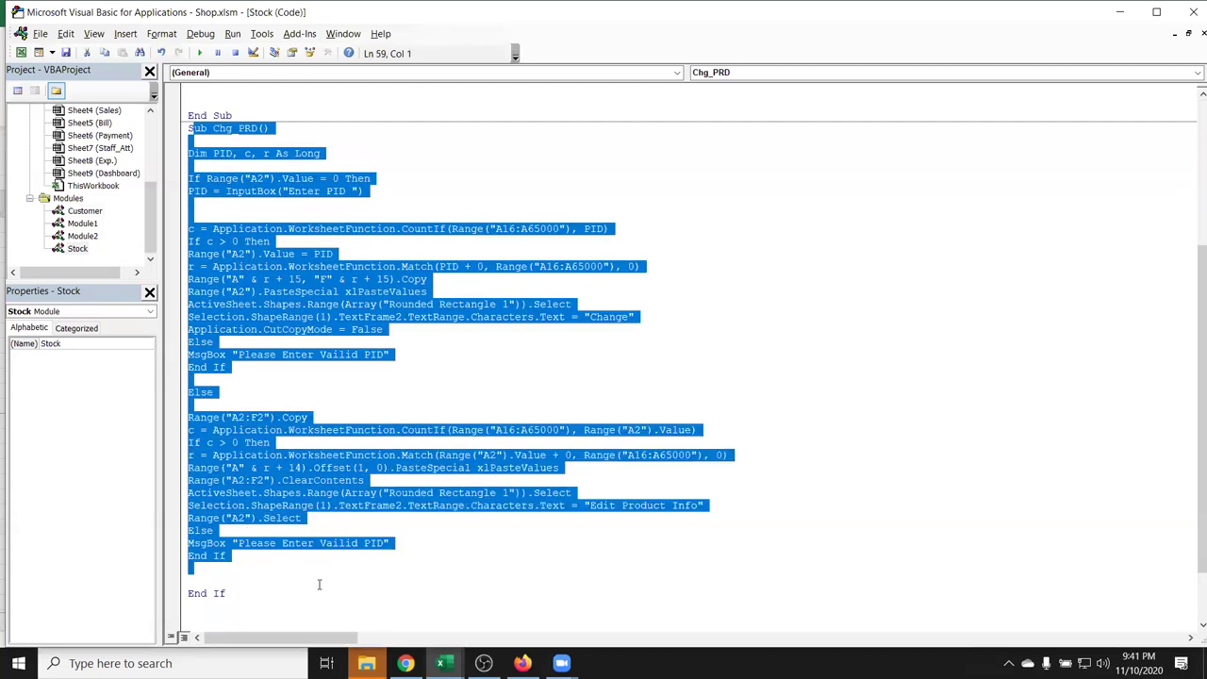
# Back in Excel, flip between the Stock and Customer_LIST sheets to check them
pyautogui.hotkey('alt', 'F11')
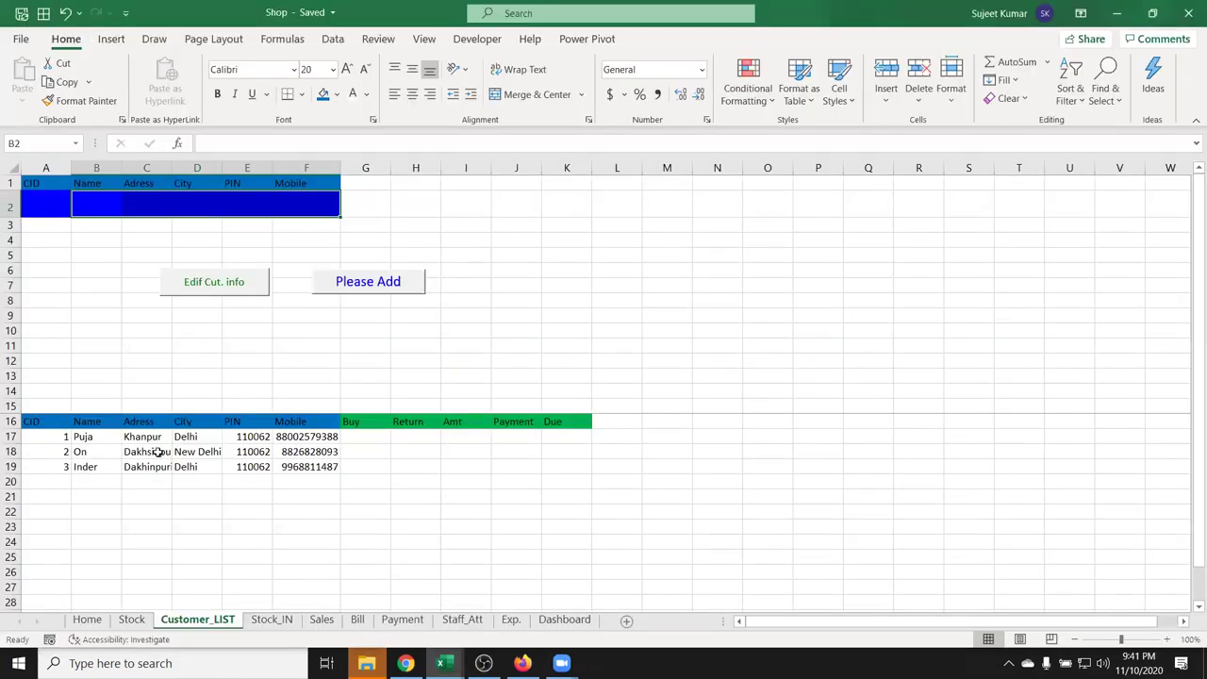
pyautogui.click(131, 620)
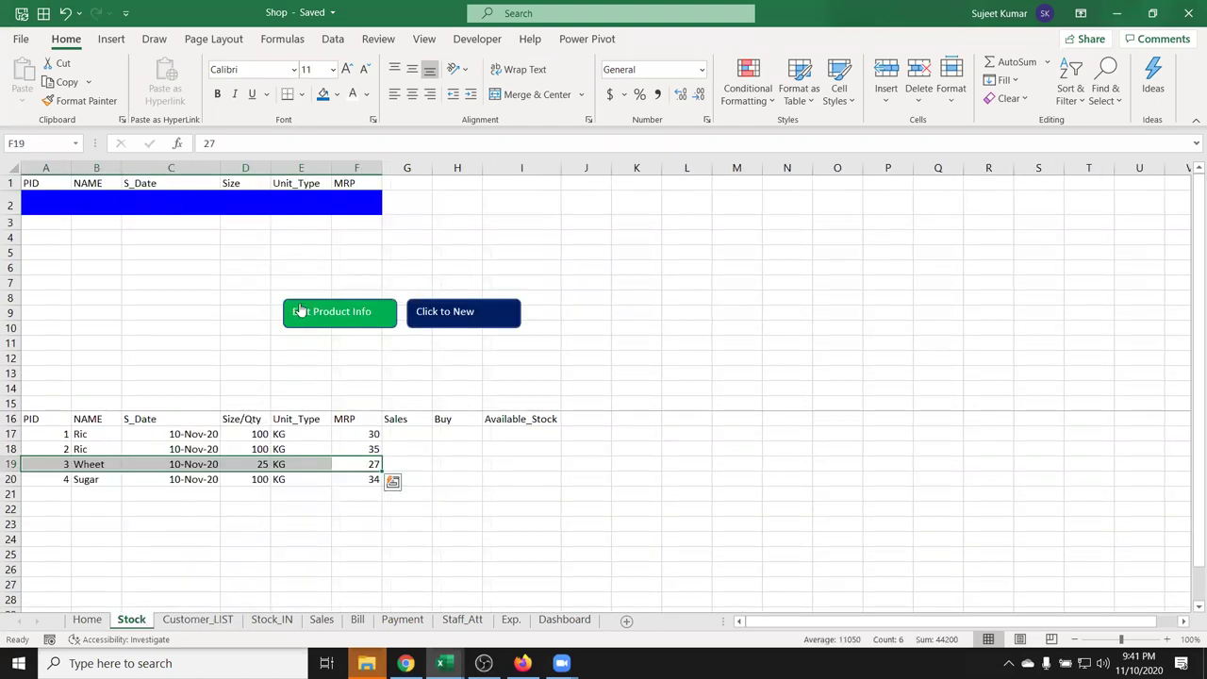
pyautogui.click(197, 619)
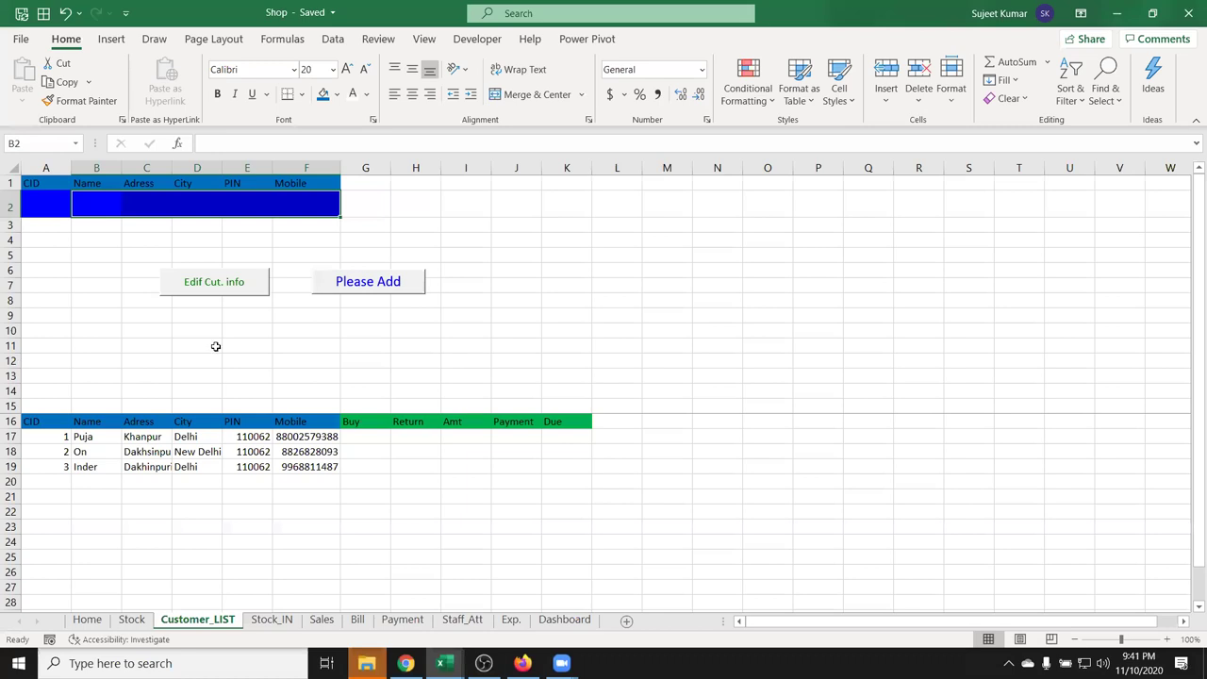
pyautogui.click(141, 622)
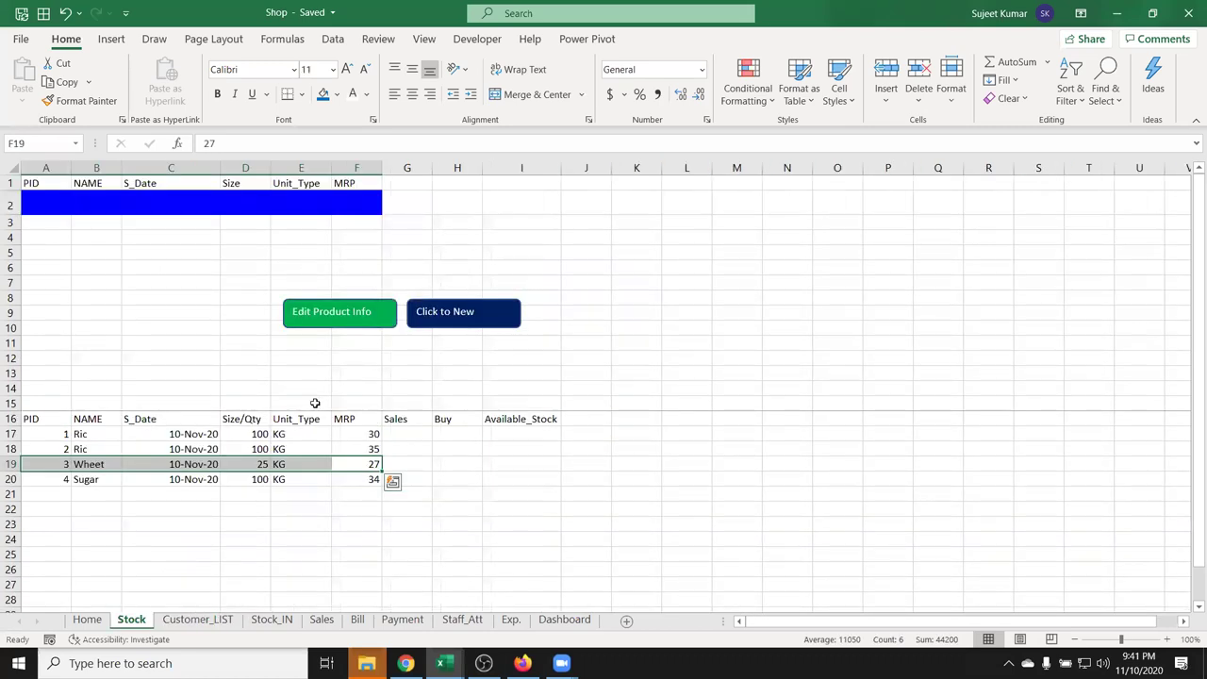
pyautogui.click(202, 622)
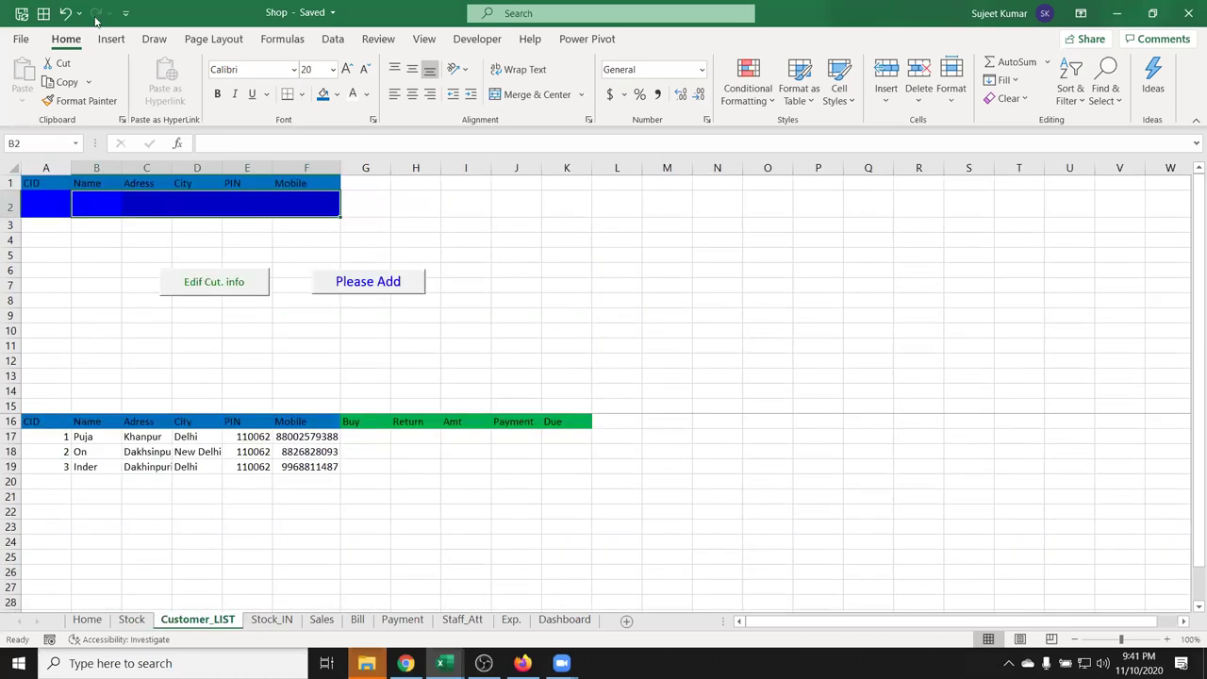
# Close the Shop workbook and switch to the Gmail inbox in Chrome
pyautogui.click(1188, 10)
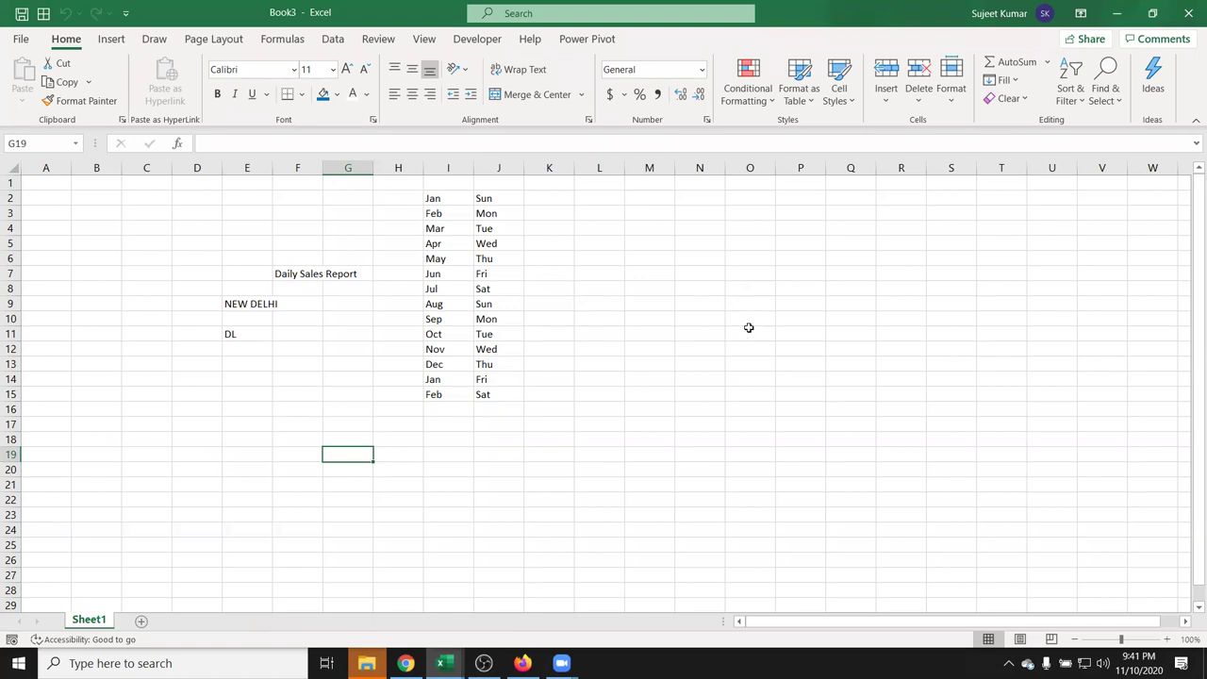
pyautogui.click(406, 663)
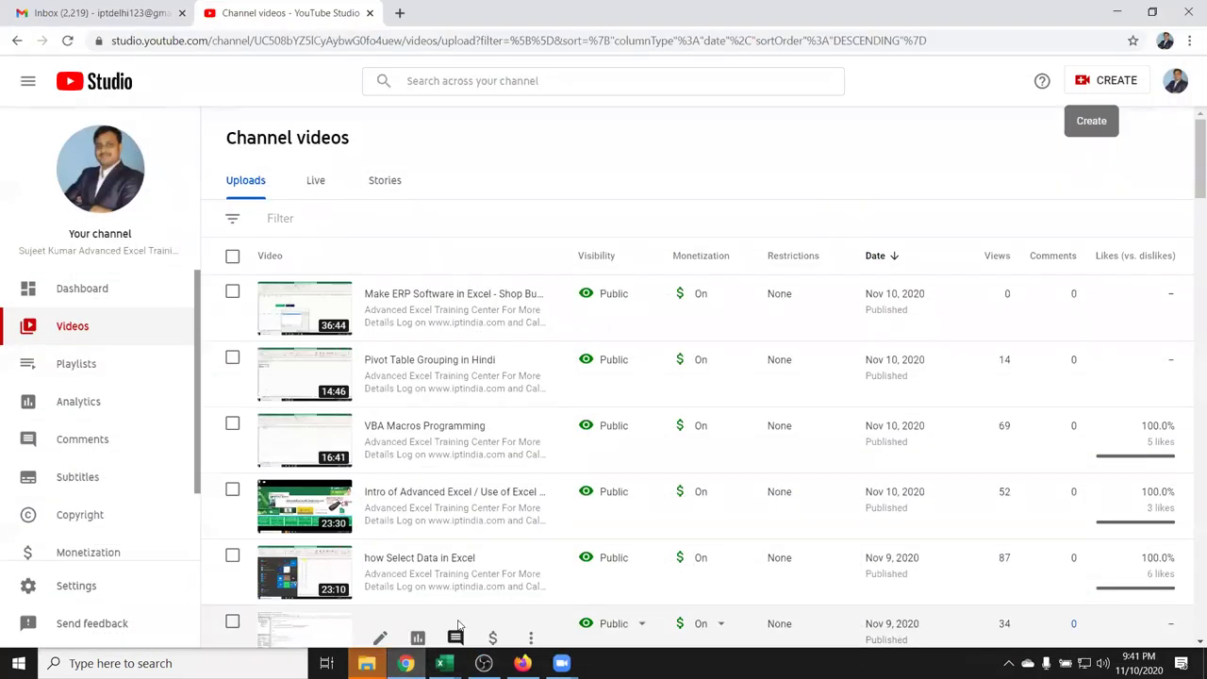
pyautogui.click(95, 12)
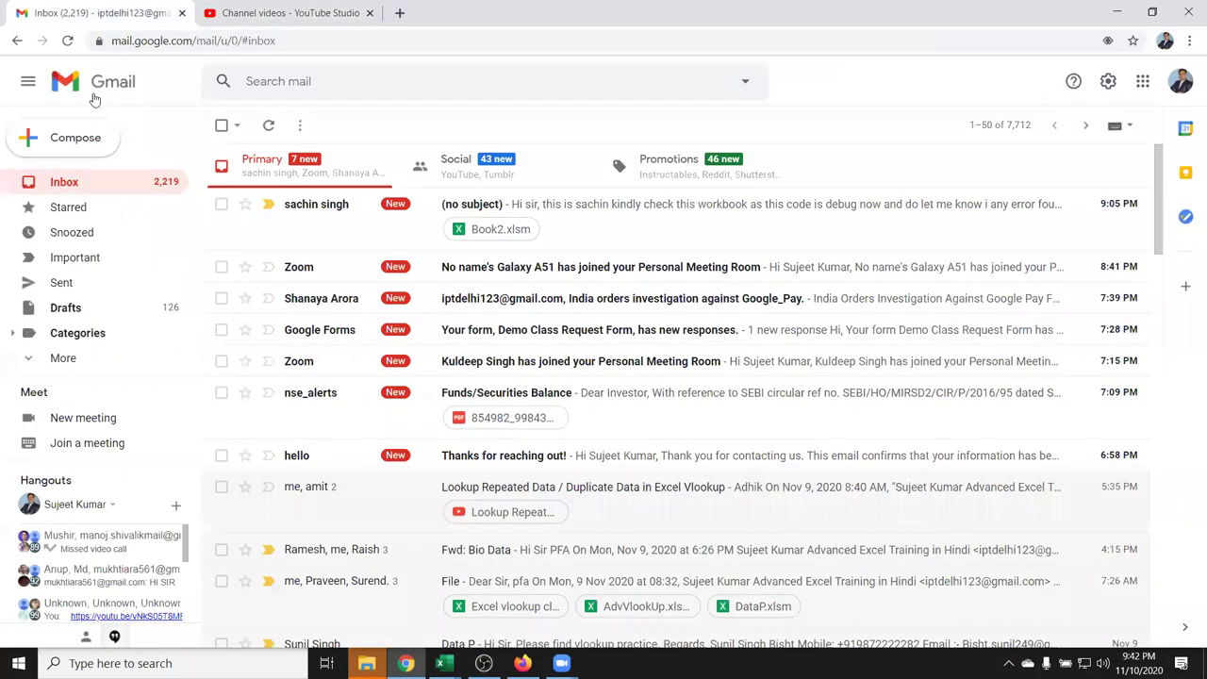
# Compose a new email and add four contacts from the To field suggestions
pyautogui.click(77, 144)
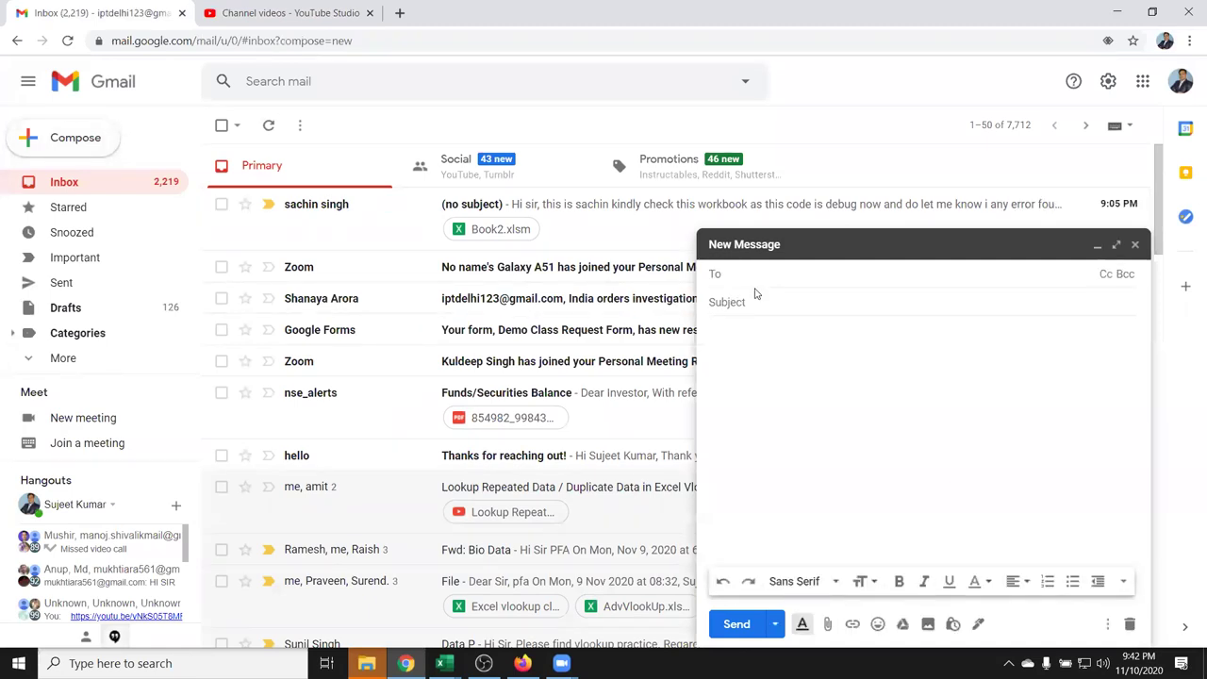
pyautogui.write('sa')
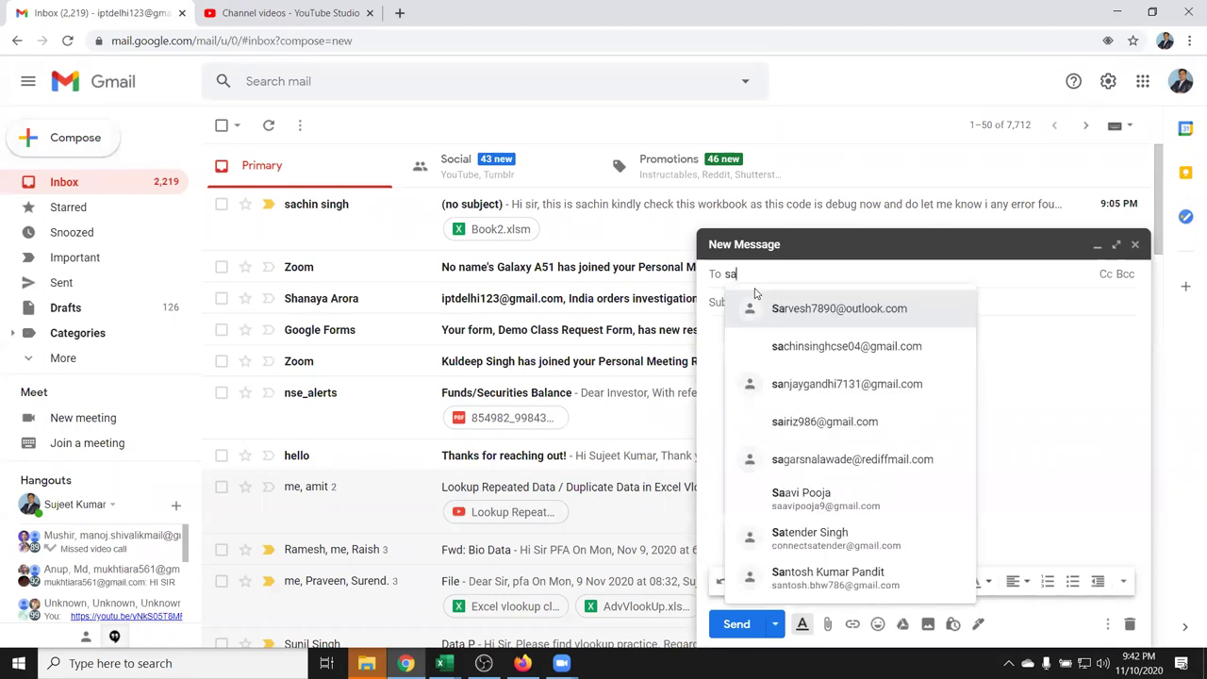
pyautogui.write('n')
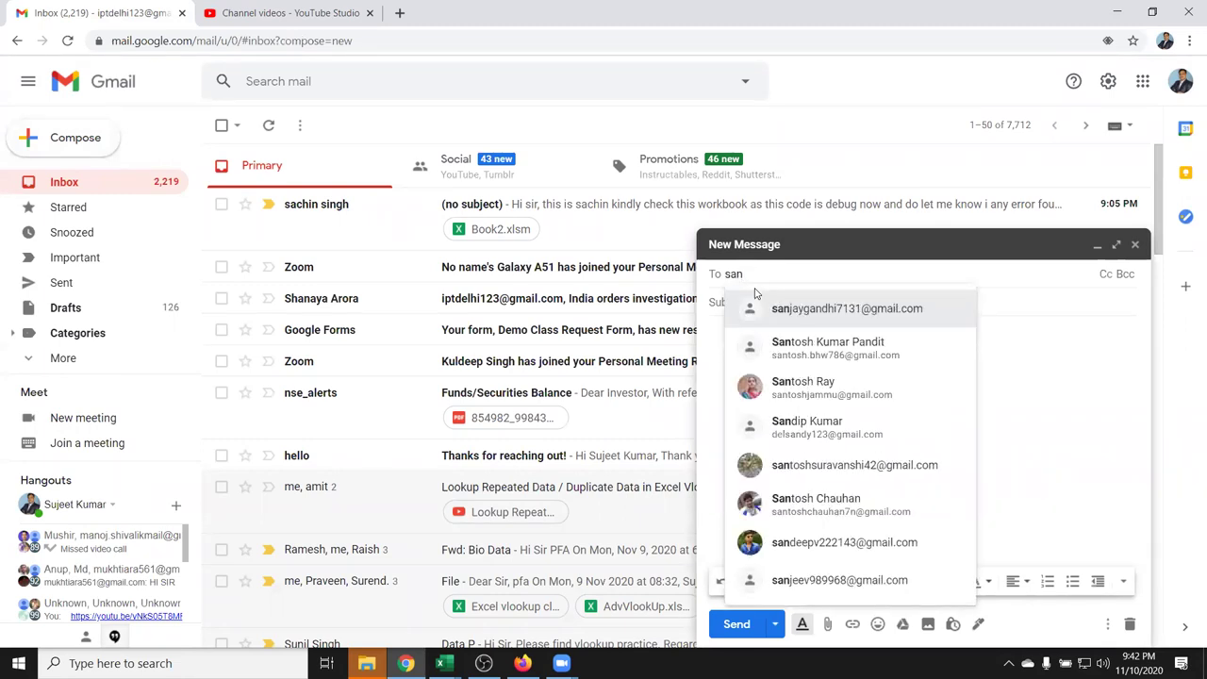
pyautogui.write('j')
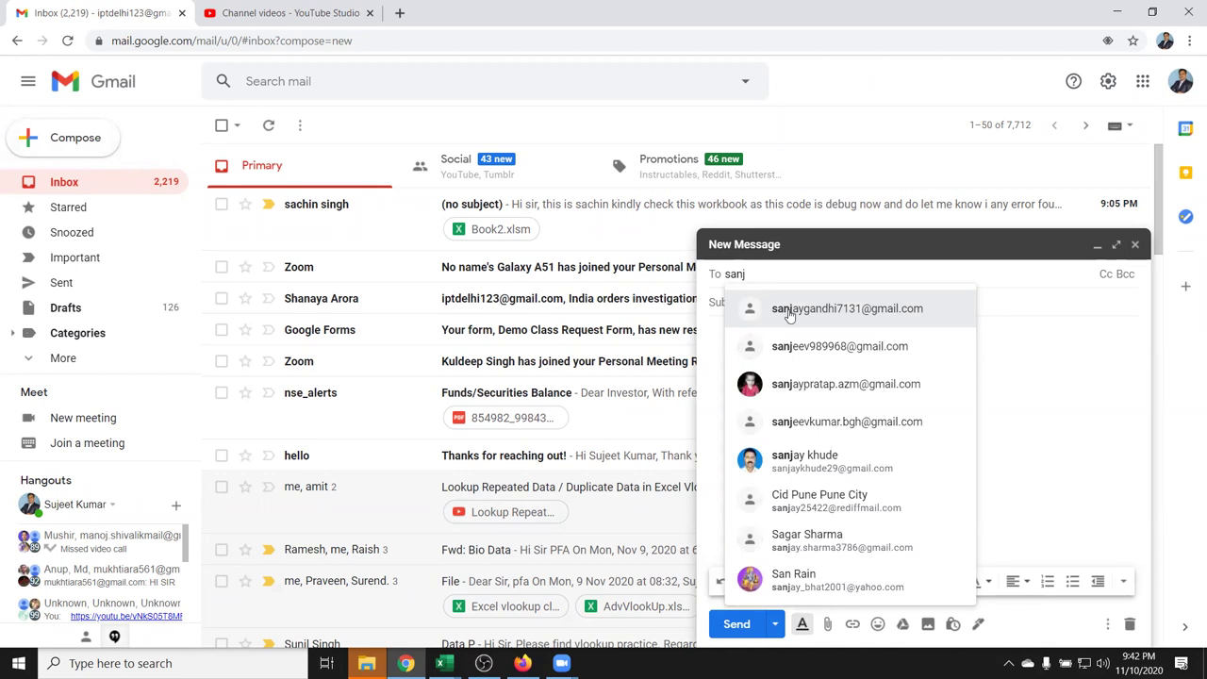
pyautogui.click(789, 312)
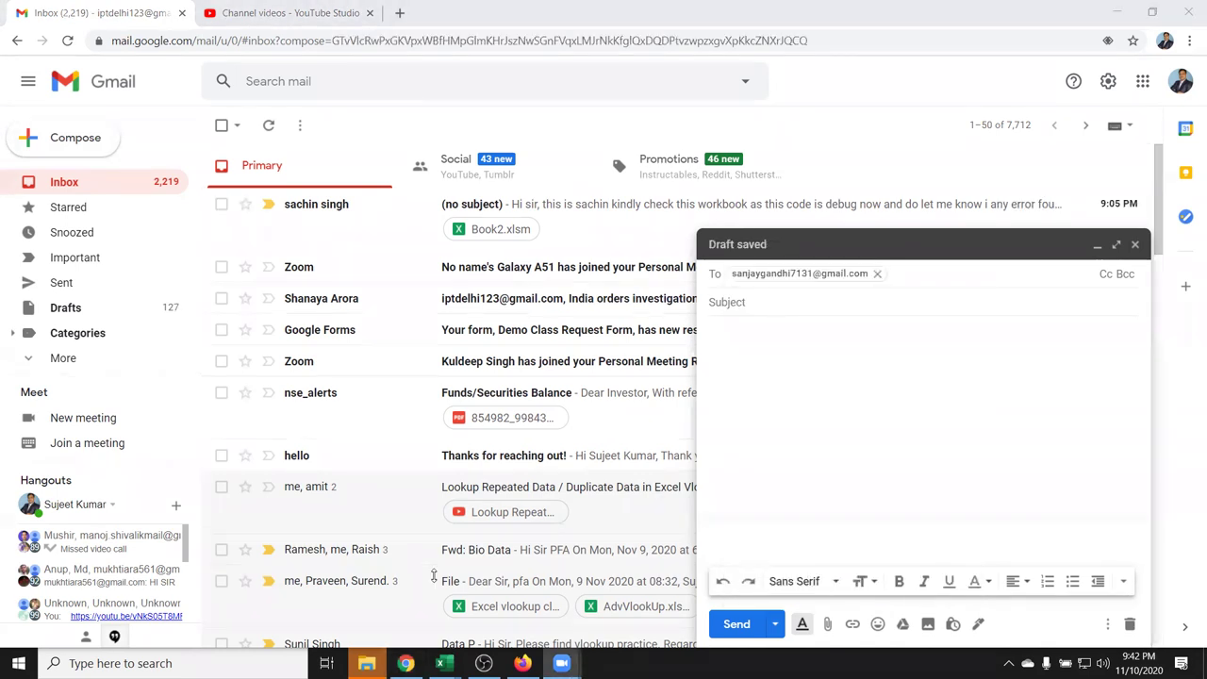
pyautogui.click(898, 276)
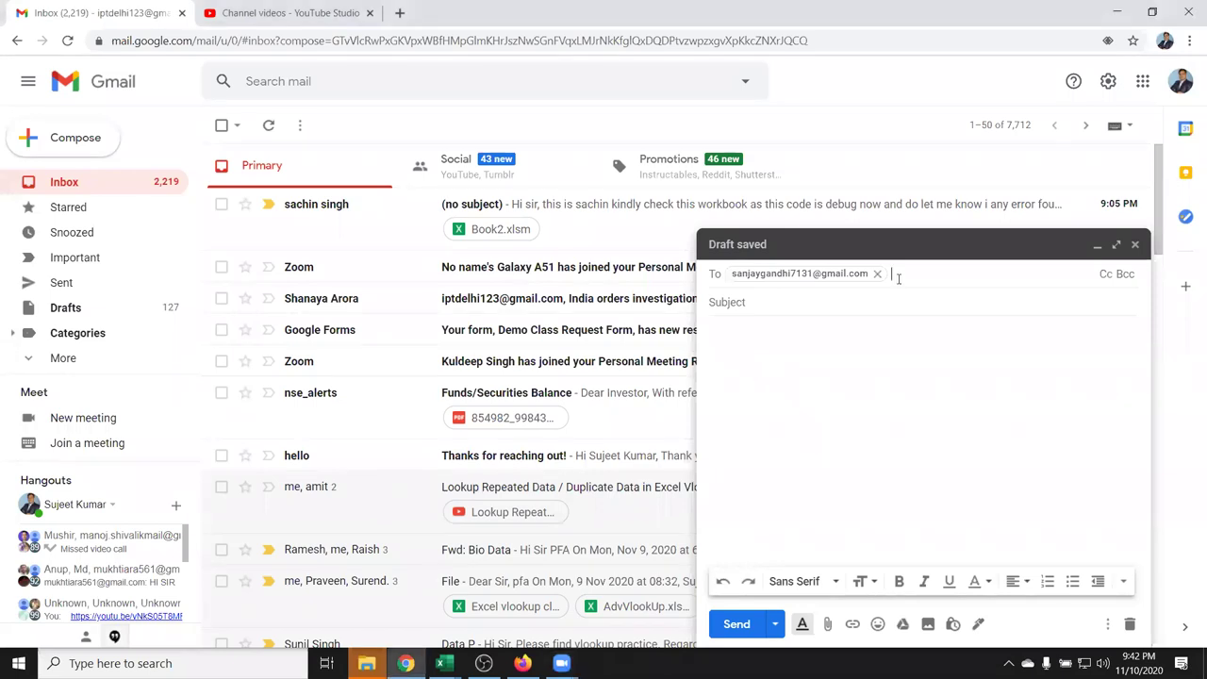
pyautogui.write('mob')
pyautogui.press('BackSpace')
pyautogui.press('BackSpace')
pyautogui.write('s')
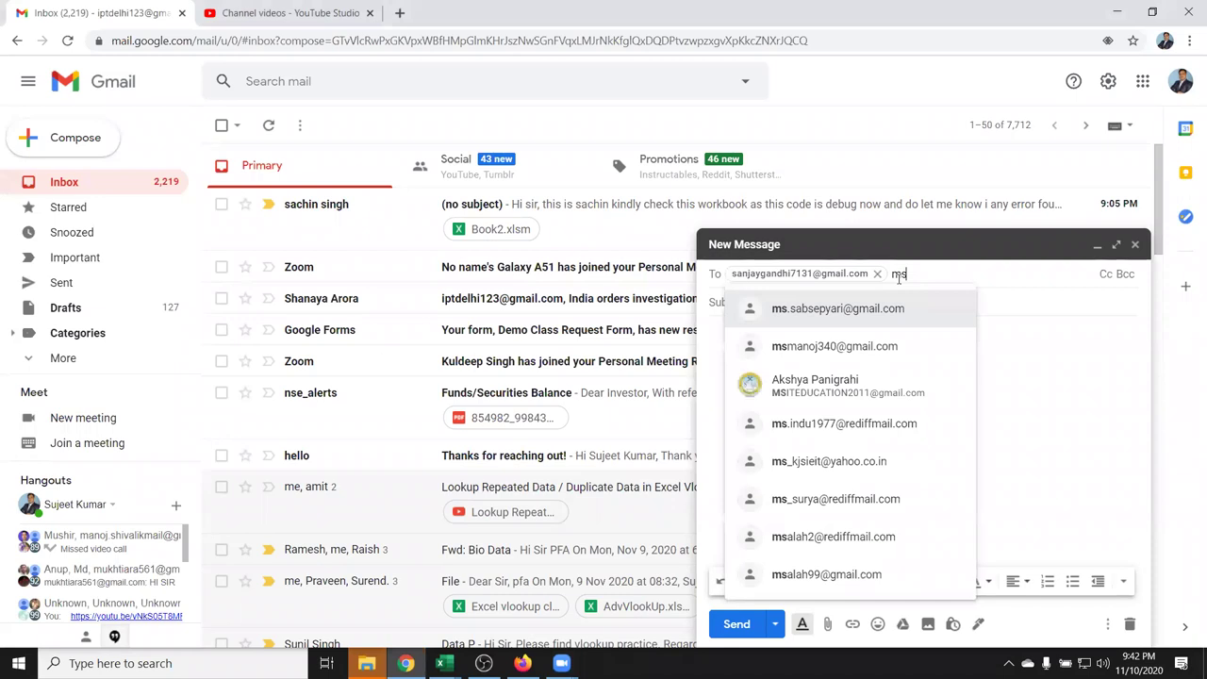
pyautogui.write('.')
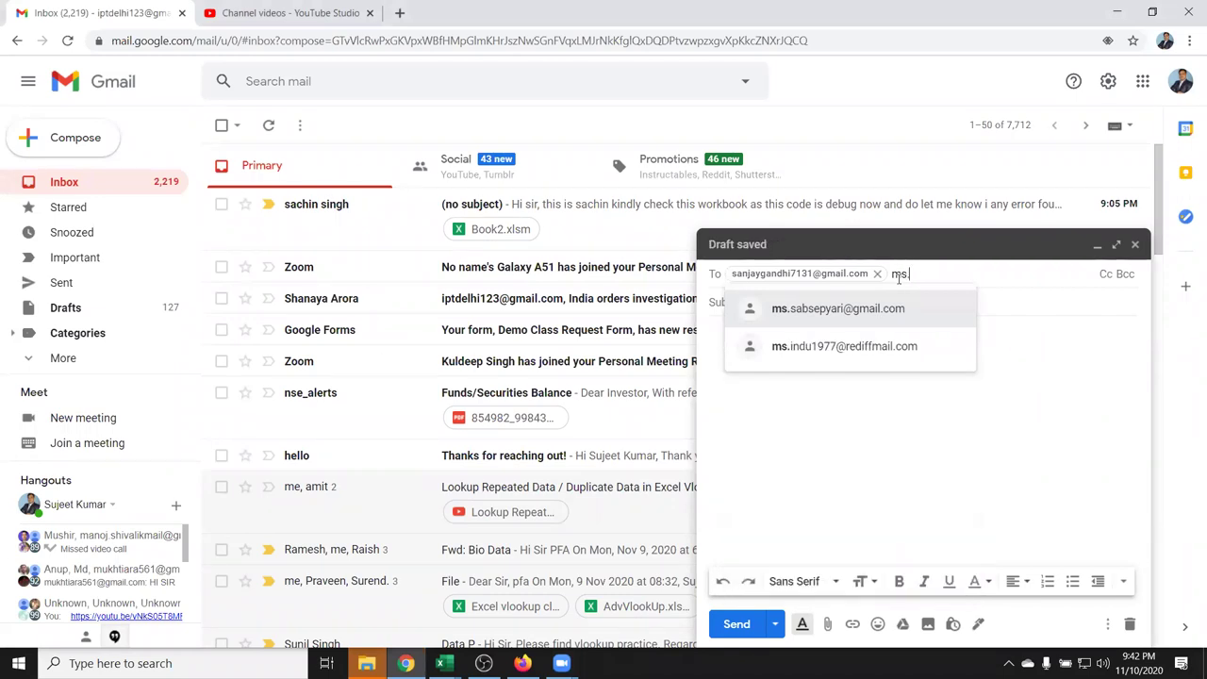
pyautogui.click(854, 307)
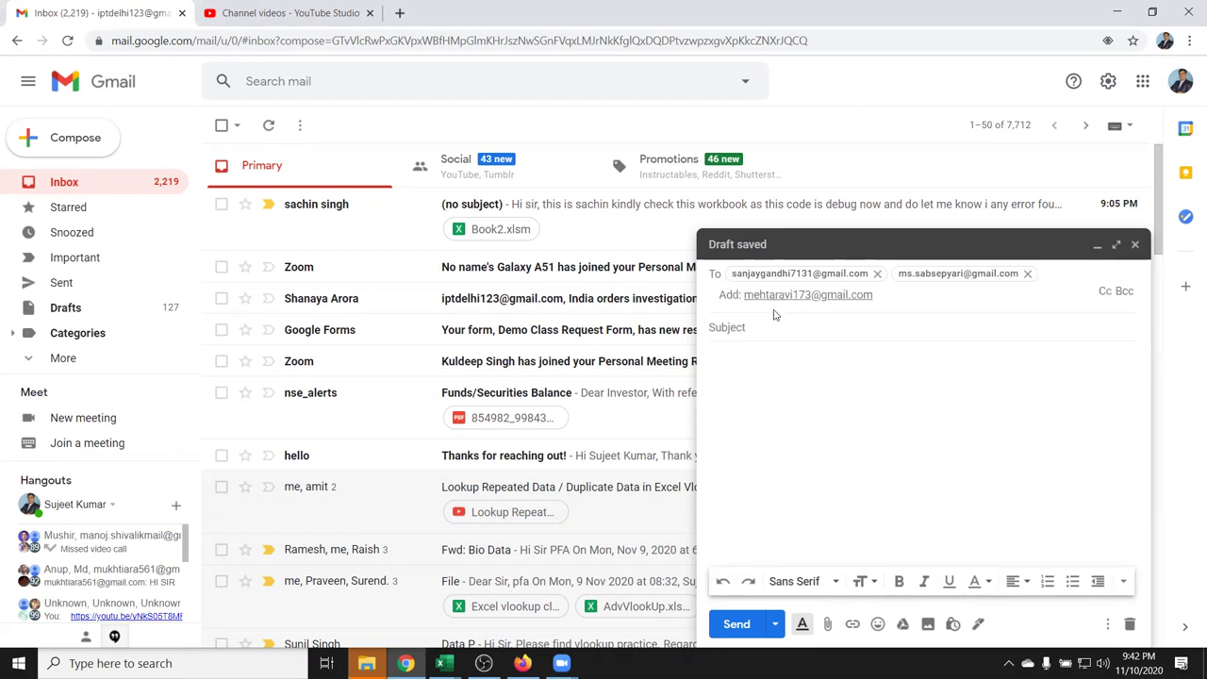
pyautogui.click(772, 298)
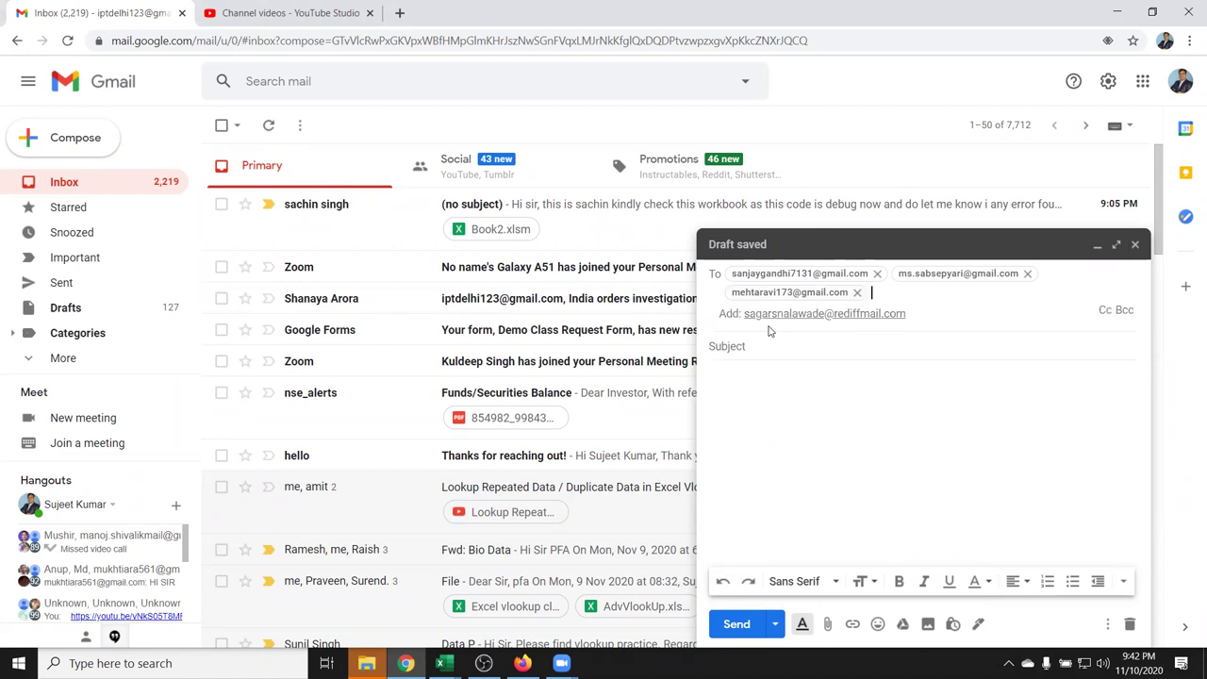
pyautogui.click(767, 315)
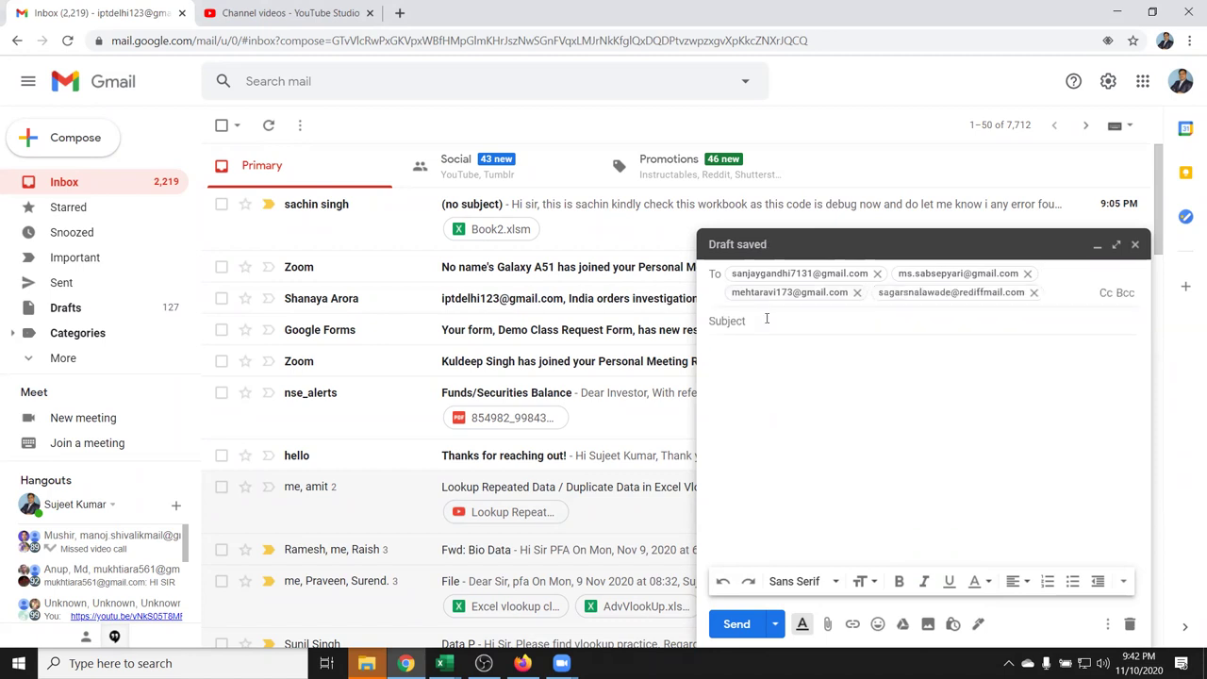
# Give the email the subject 'File' and move to the message body
pyautogui.click(764, 317)
pyautogui.write('File')
pyautogui.press('Tab')
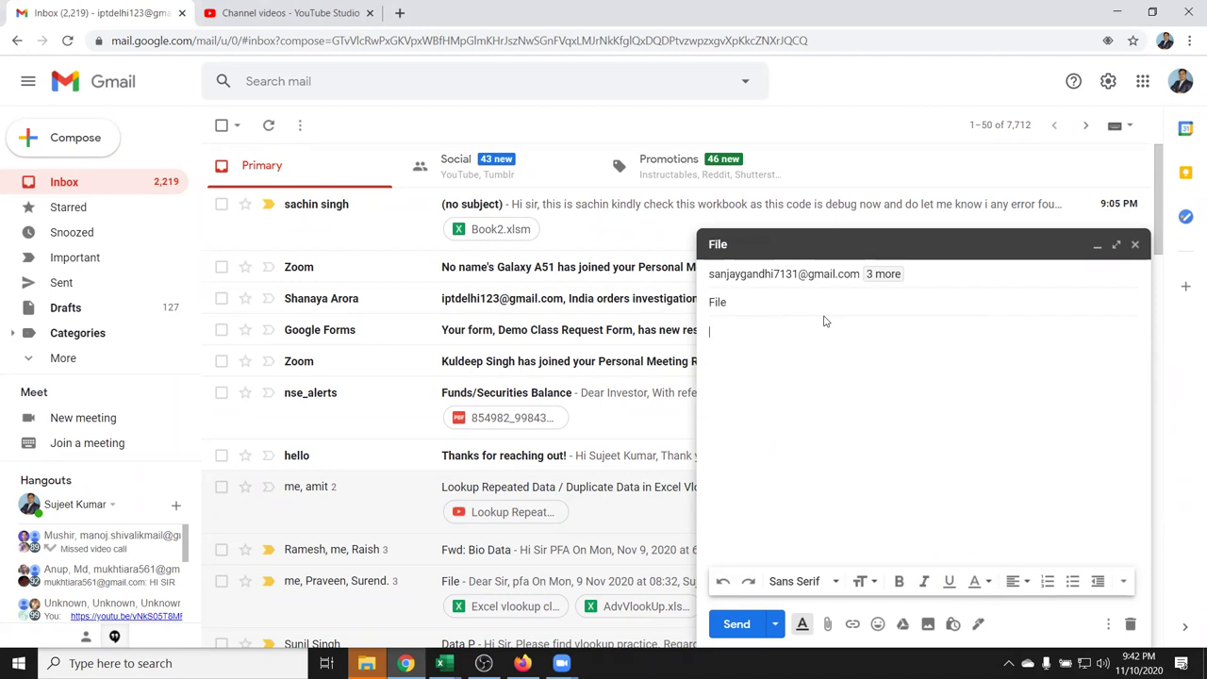
# Attach Shop.xlsm from the Documents folder, sorted newest first by Date modified
pyautogui.click(897, 271)
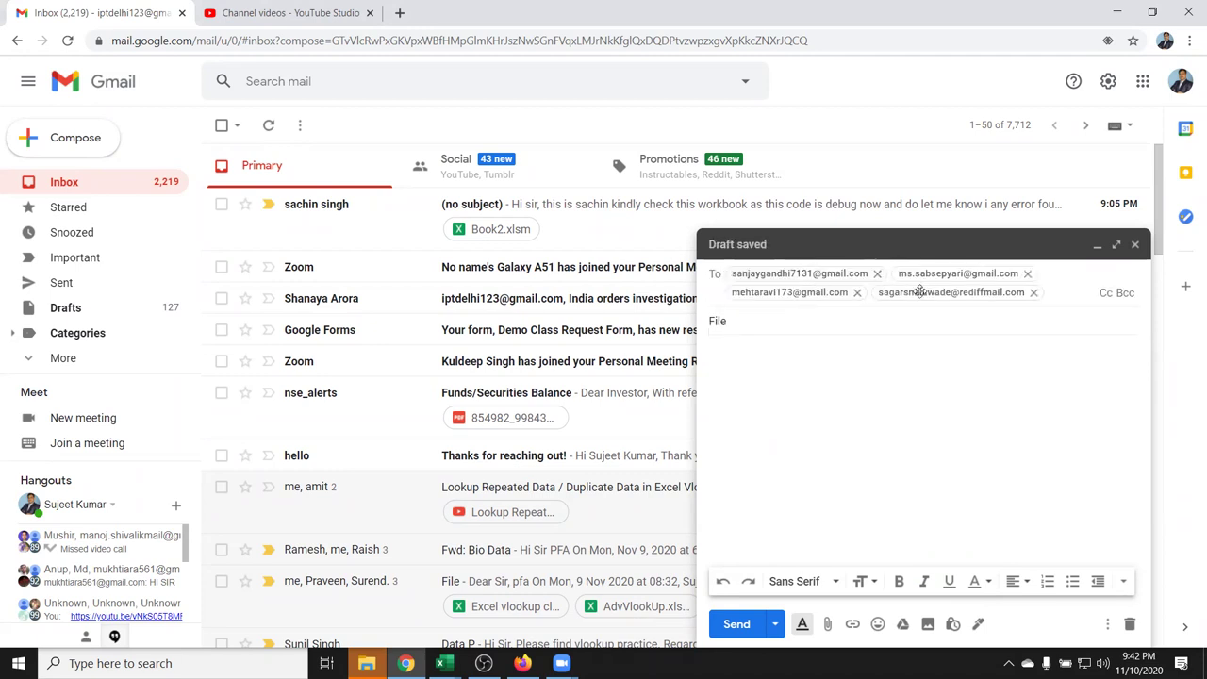
pyautogui.click(756, 350)
pyautogui.click(826, 623)
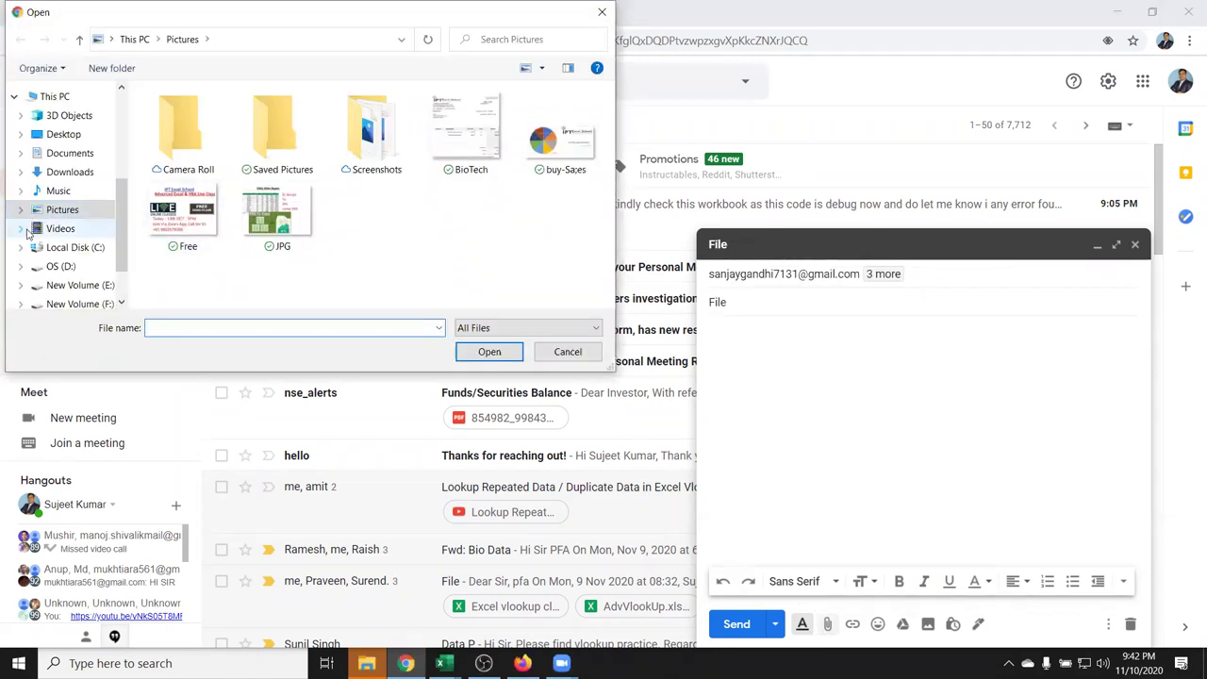
pyautogui.click(59, 172)
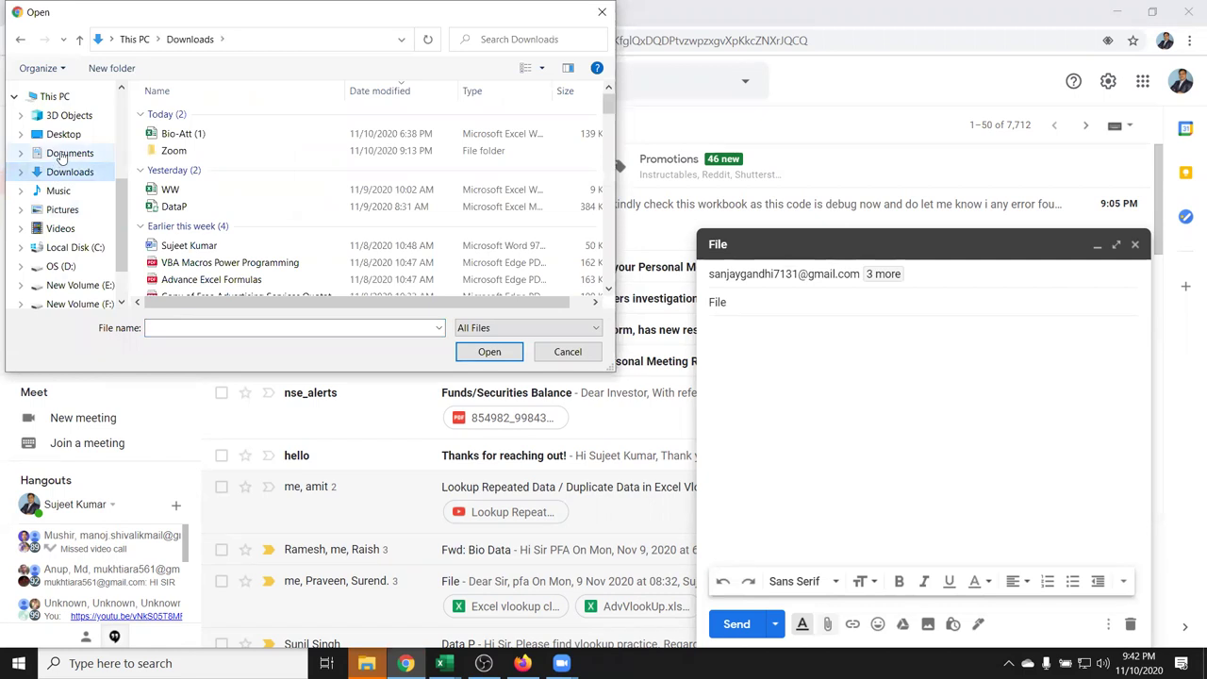
pyautogui.click(62, 155)
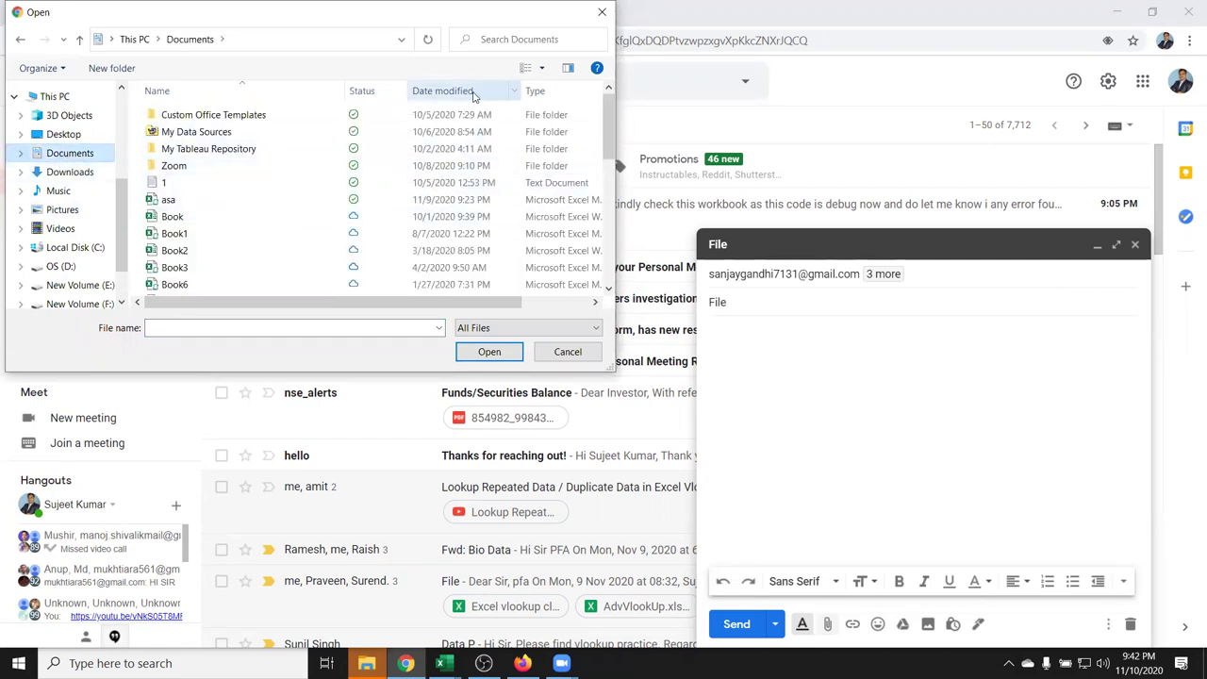
pyautogui.click(474, 93)
pyautogui.doubleClick(172, 115)
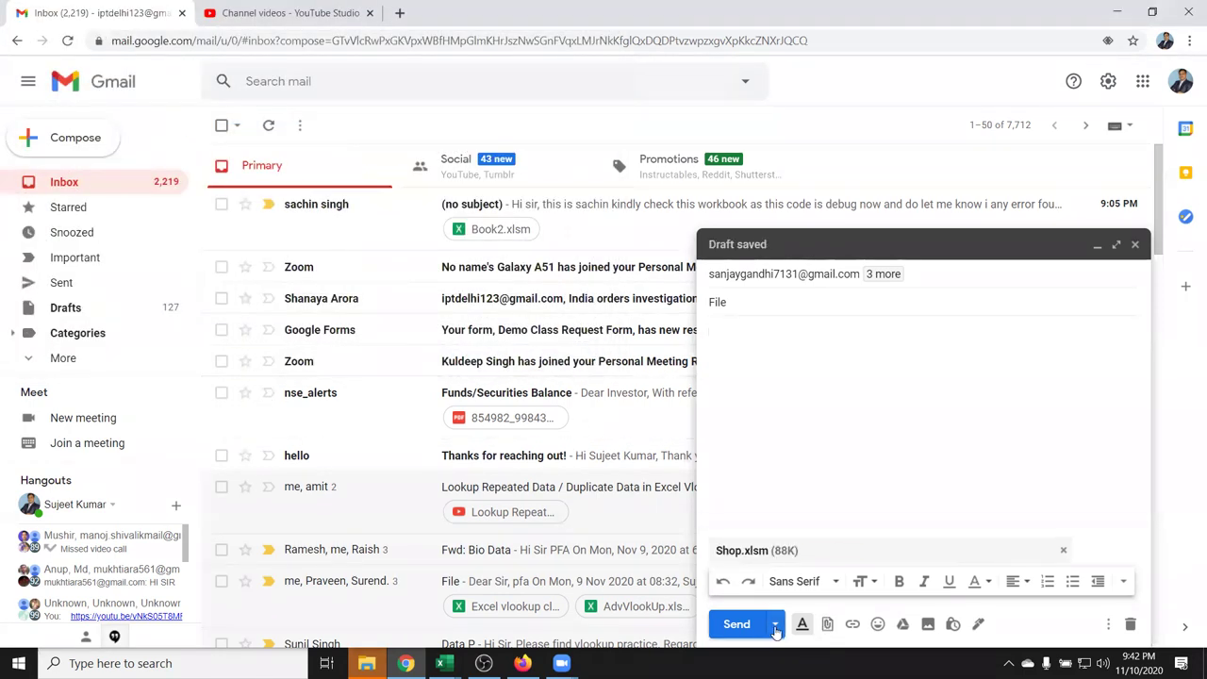
# Send the email, briefly open an inbox message, then show the Windows desktop with Win+D
pyautogui.click(736, 623)
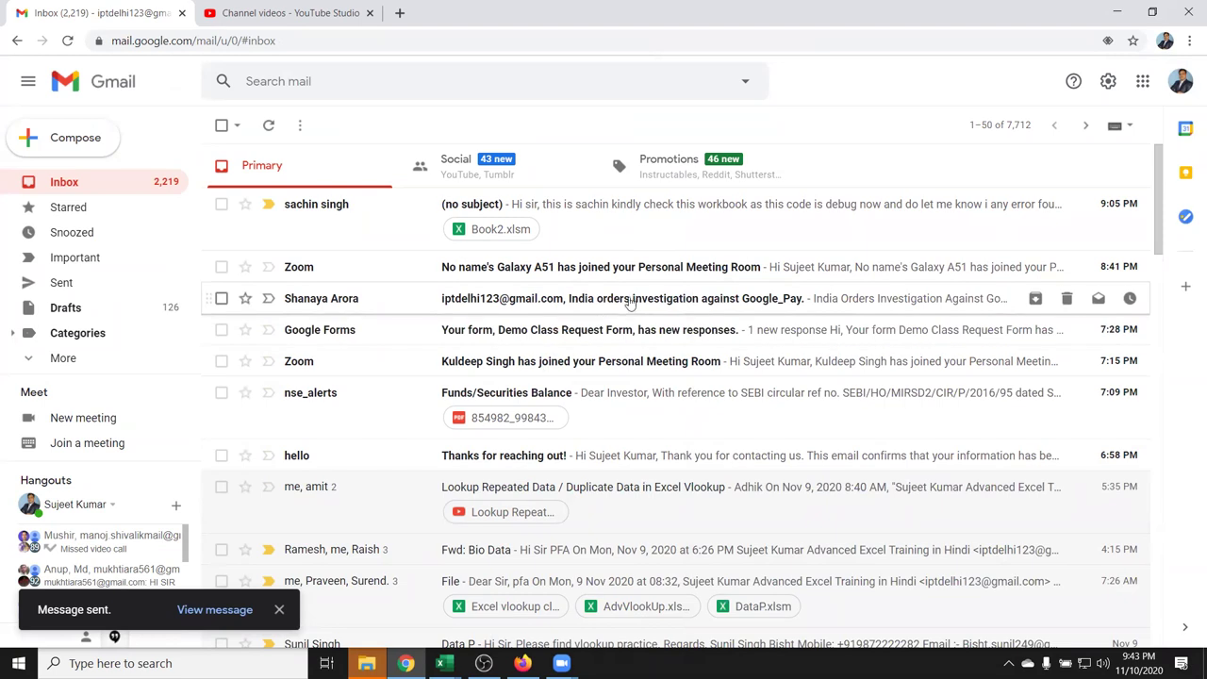
pyautogui.moveTo(622, 297)
pyautogui.click(556, 307)
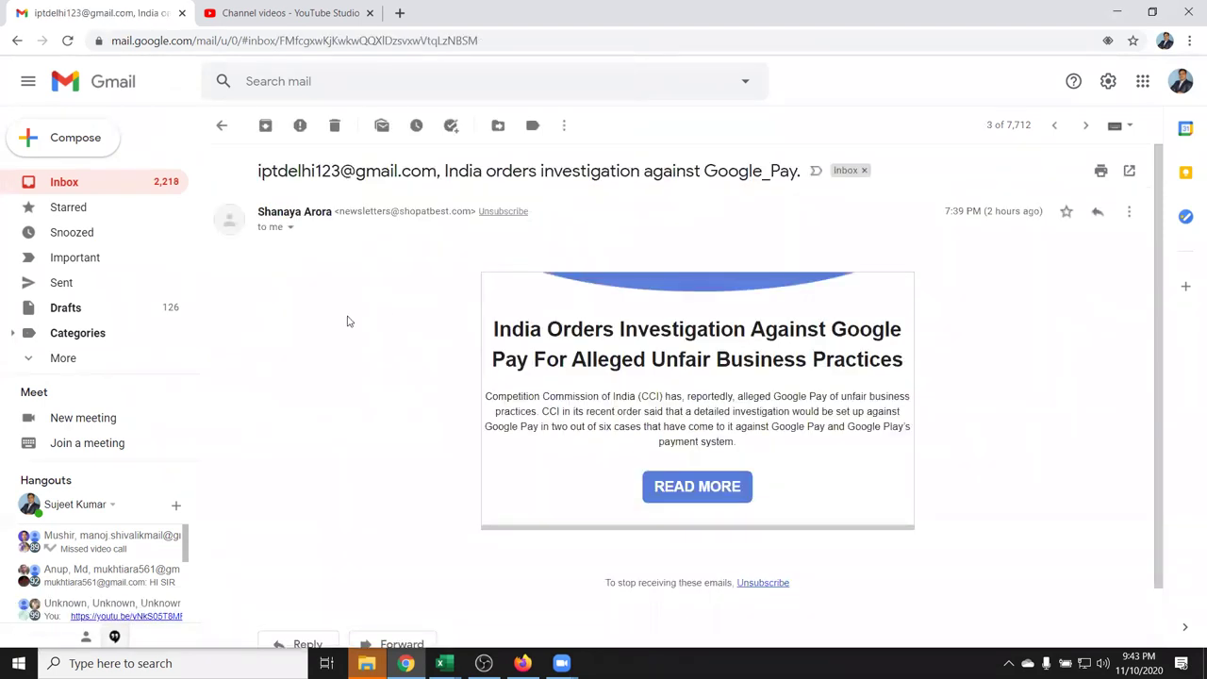
pyautogui.click(117, 184)
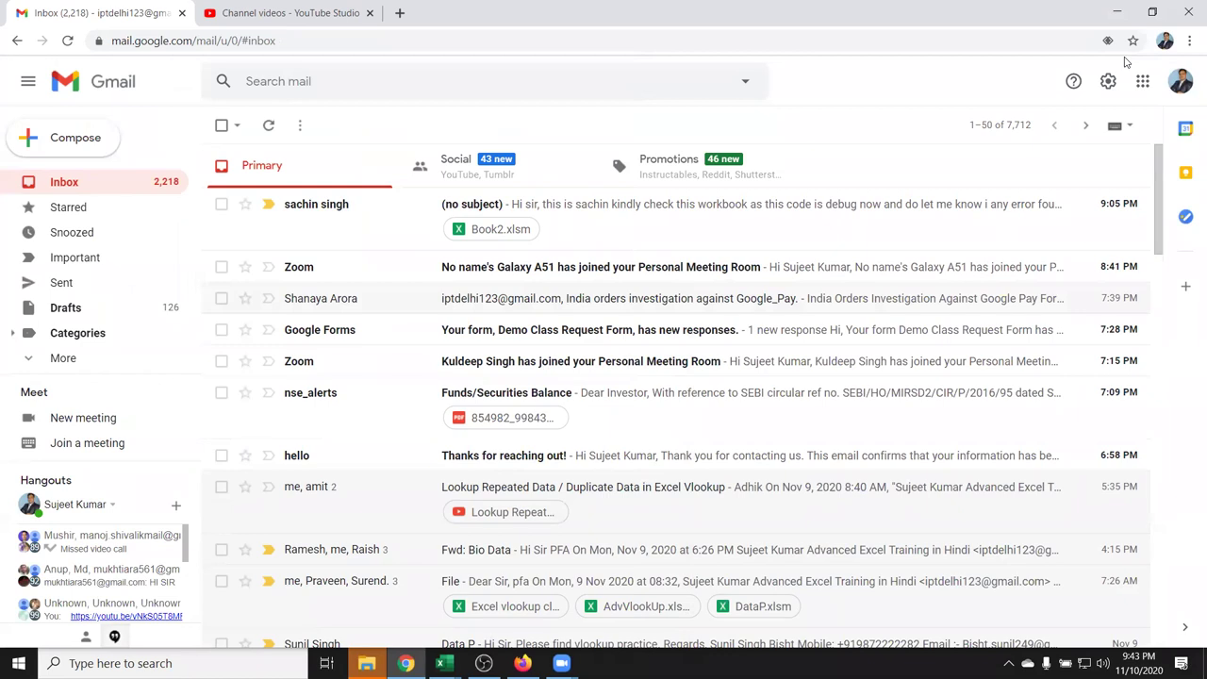
pyautogui.press('super+d')
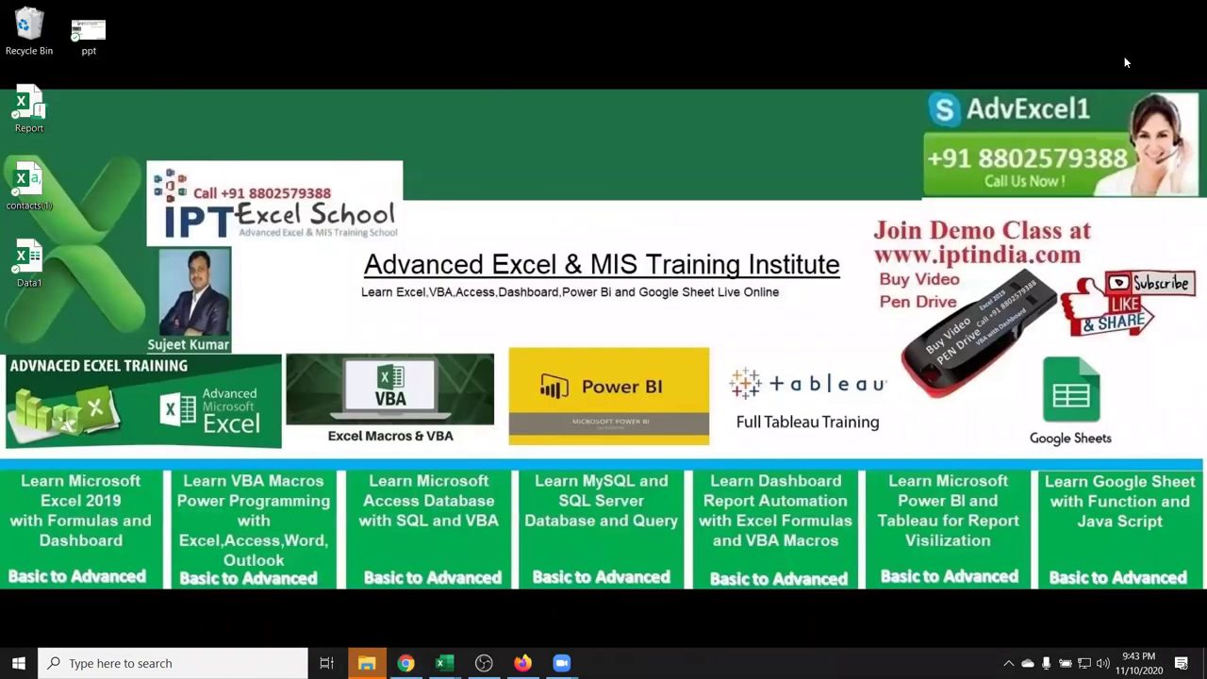